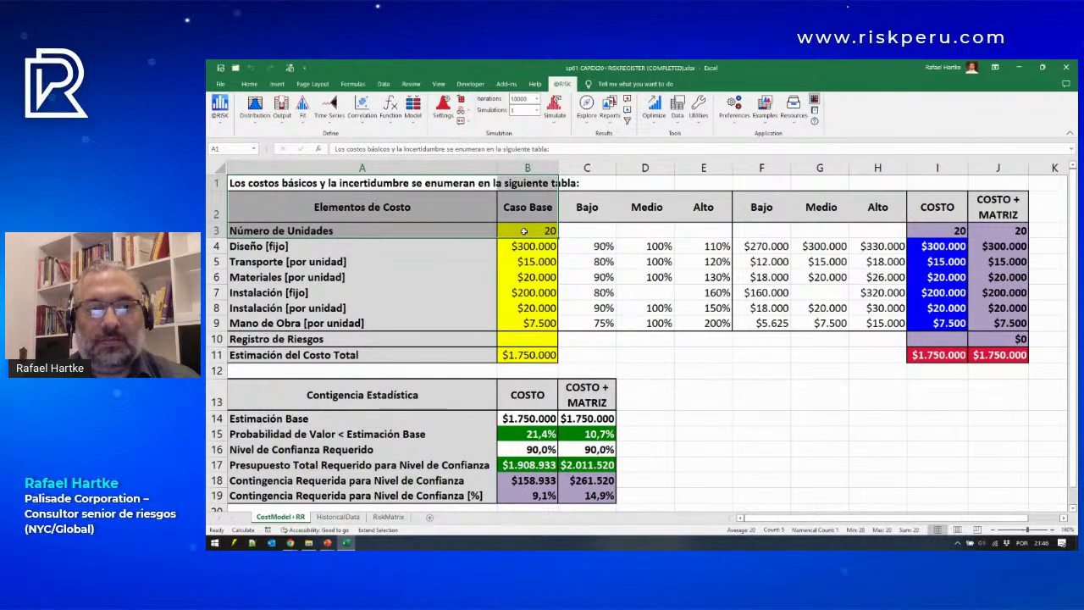
Step: Review the Caso Base number of units and the fixed costs for Diseño and Instalación in the cost table
{"action": "left_click_drag", "start_coordinate": [524, 232], "coordinate": [442, 246]}
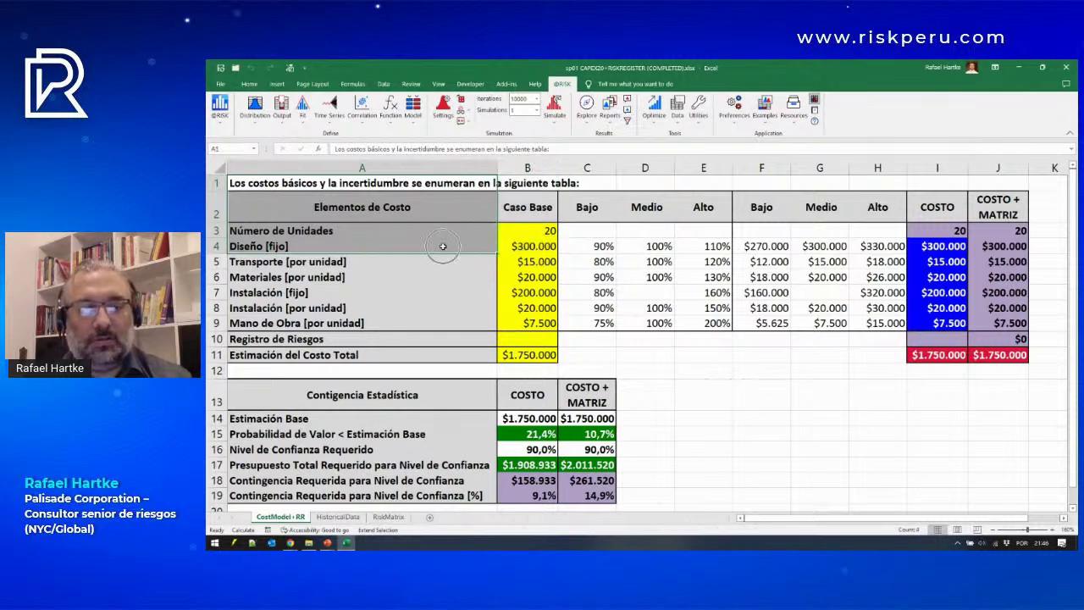
{"action": "left_click", "coordinate": [378, 280]}
{"action": "key", "text": "F8"}
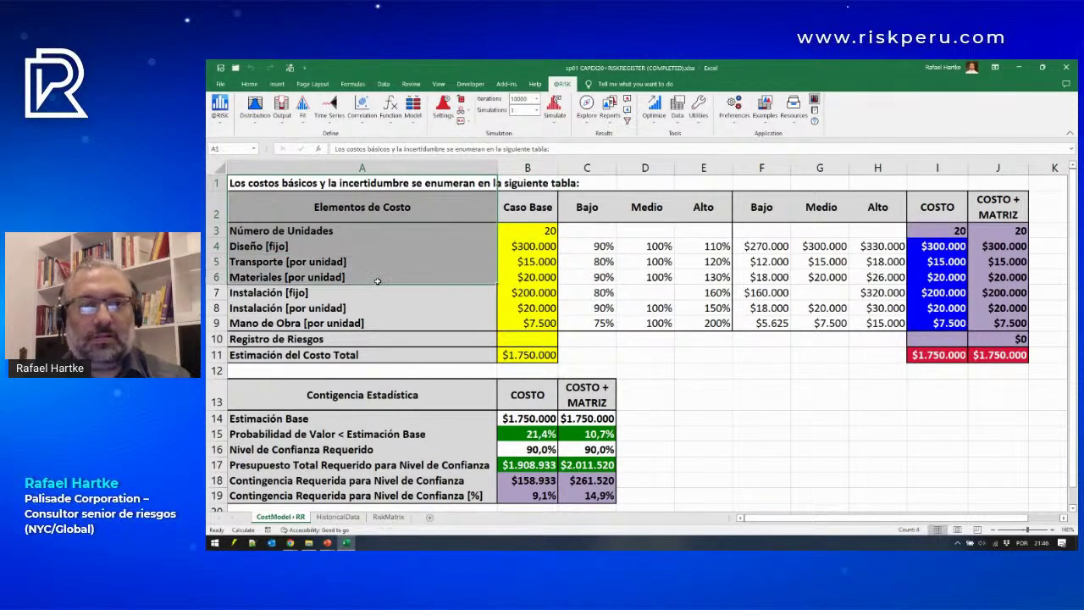
{"action": "left_click", "coordinate": [441, 244]}
{"action": "left_click_drag", "start_coordinate": [524, 243], "coordinate": [396, 240]}
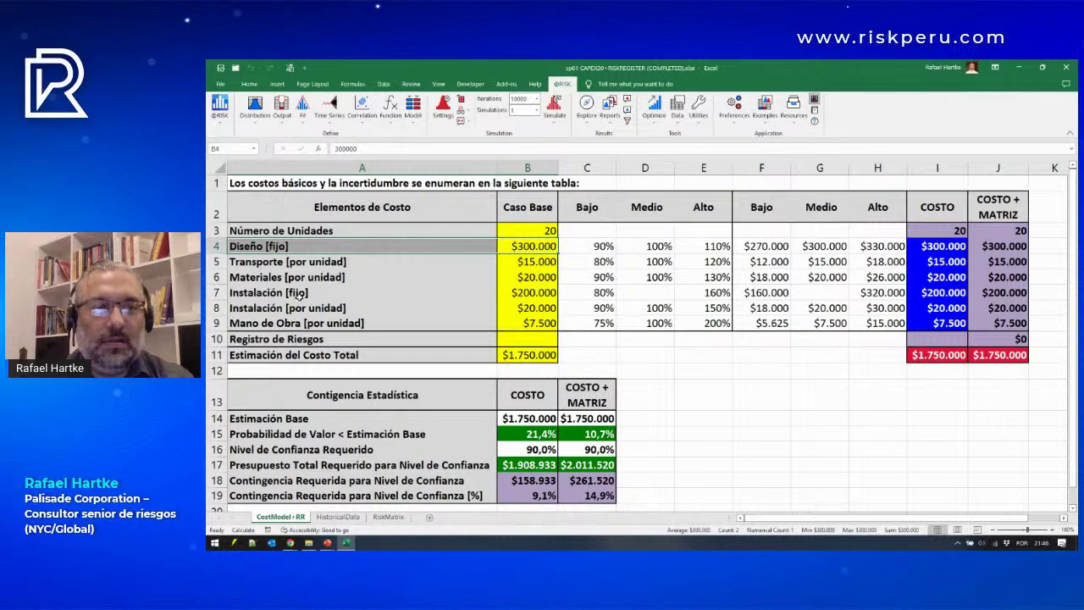
{"action": "left_click", "coordinate": [421, 288]}
{"action": "left_click_drag", "start_coordinate": [422, 287], "coordinate": [538, 294]}
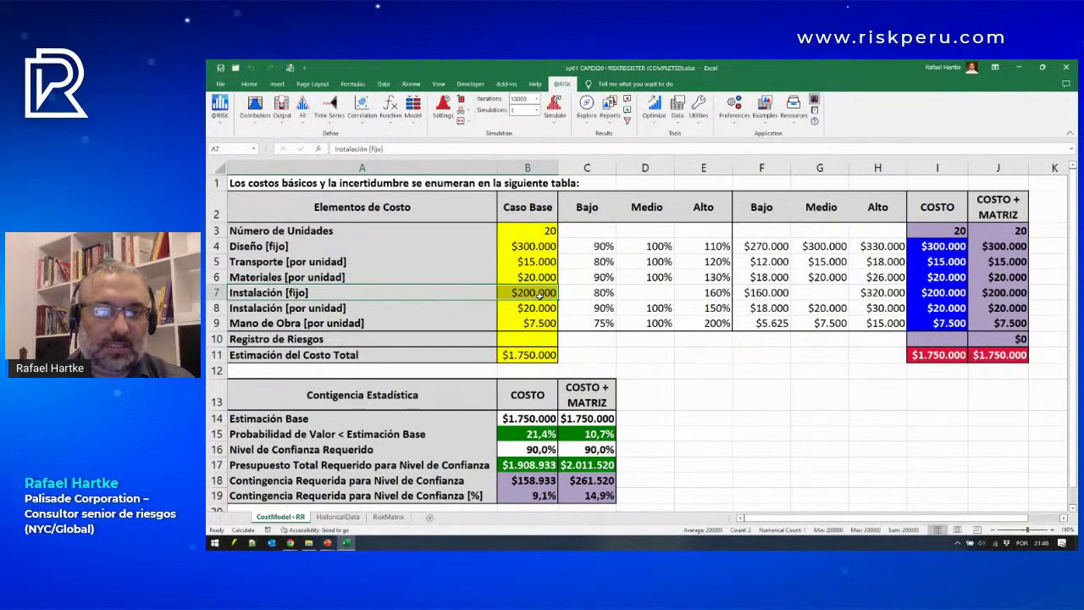
Step: Review the per-unit costs for Transporte, Materiales, Instalación and Mano de Obra within the Caso Base column
{"action": "left_click", "coordinate": [361, 262]}
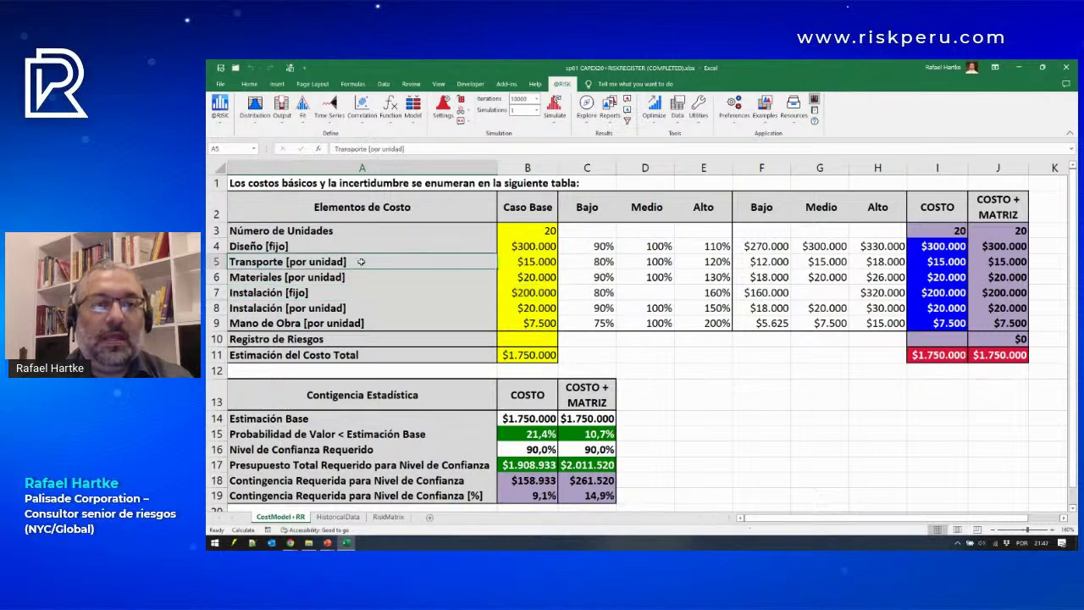
{"action": "left_click_drag", "start_coordinate": [361, 262], "coordinate": [529, 274]}
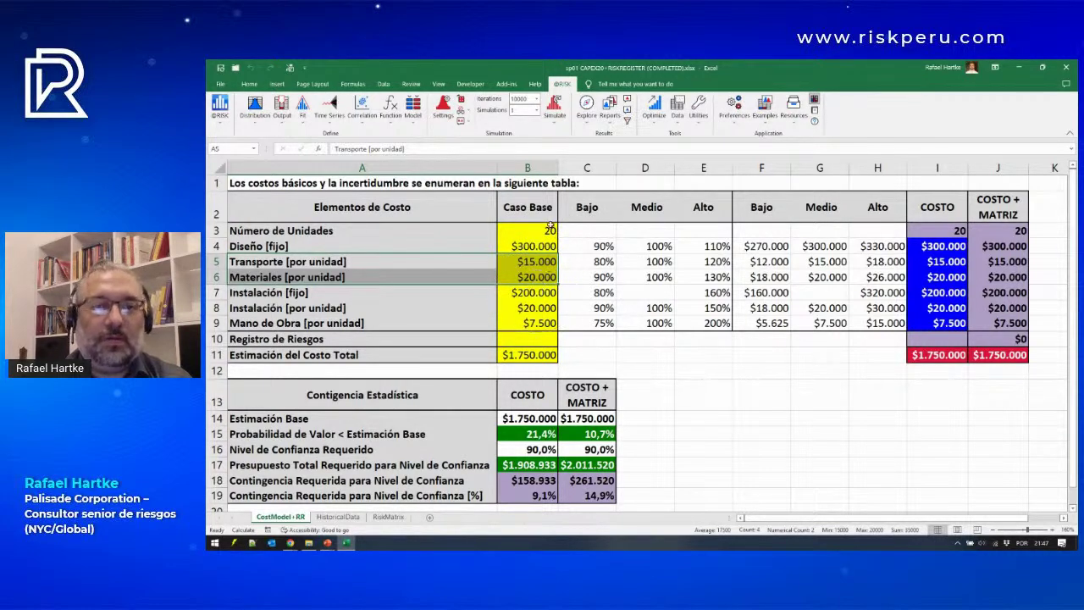
{"action": "left_click_drag", "start_coordinate": [386, 310], "coordinate": [540, 324]}
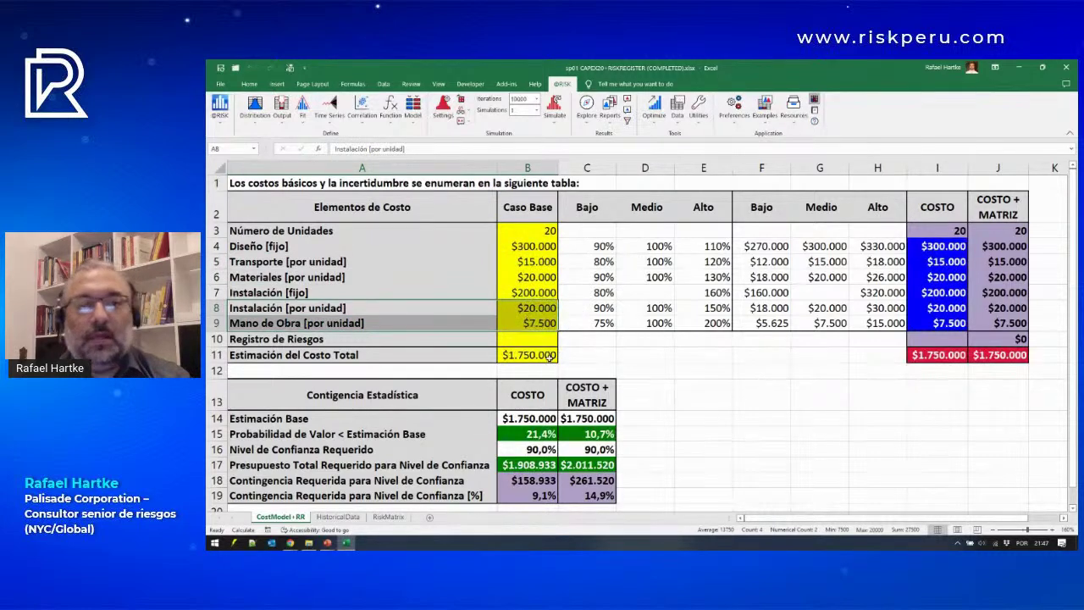
{"action": "left_click_drag", "start_coordinate": [527, 207], "coordinate": [538, 326]}
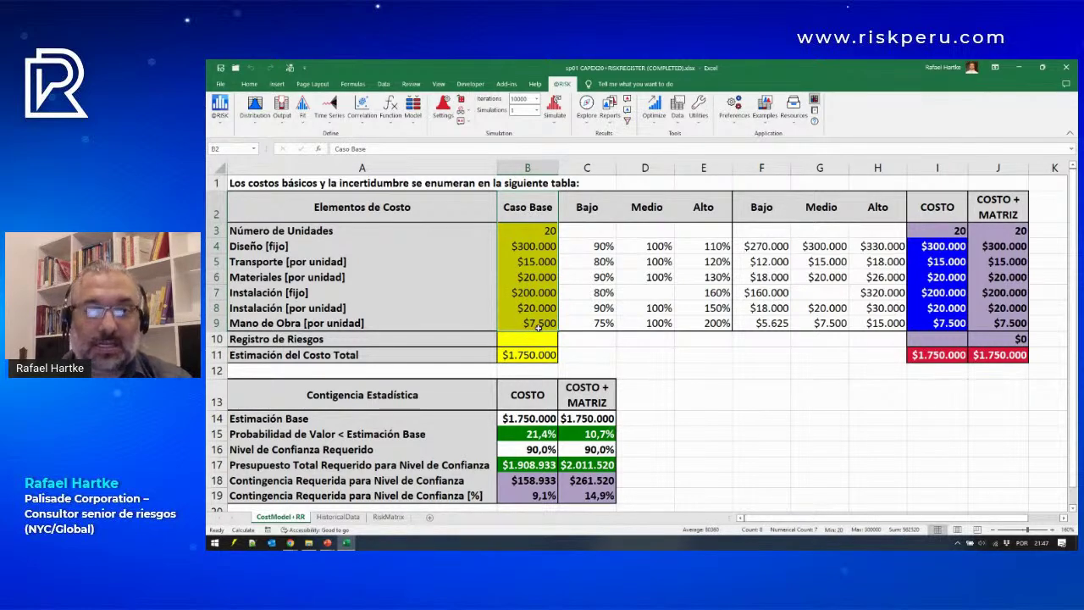
Step: Examine the total cost formula in B11 term by term: fixed costs, per-unit costs, unit multiplier, risk register and the table range feeding it
{"action": "left_click", "coordinate": [533, 360]}
{"action": "key", "text": "F2"}
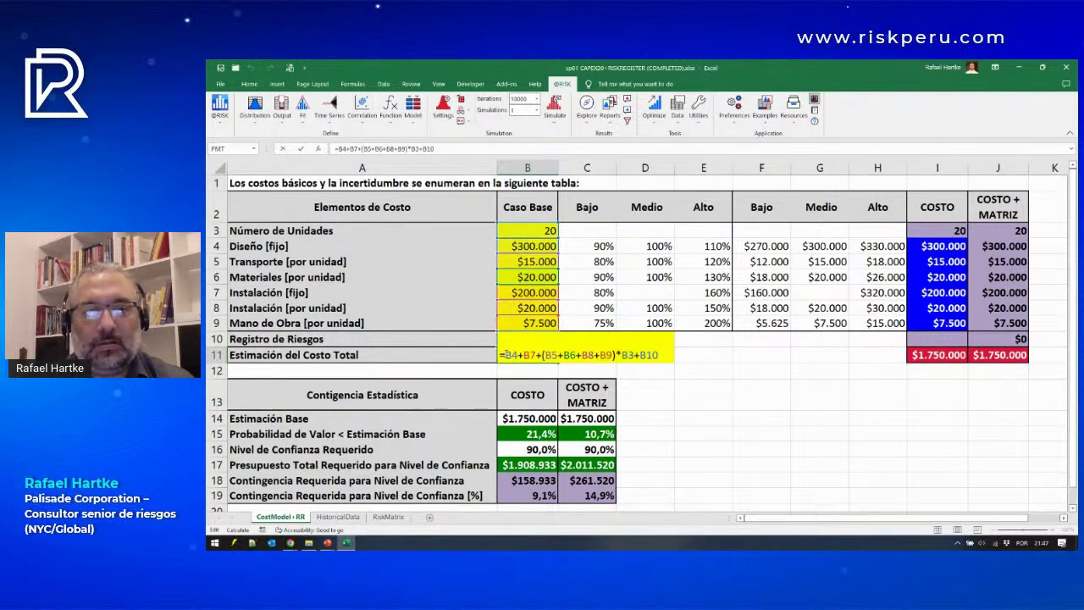
{"action": "left_click_drag", "start_coordinate": [504, 355], "coordinate": [535, 355]}
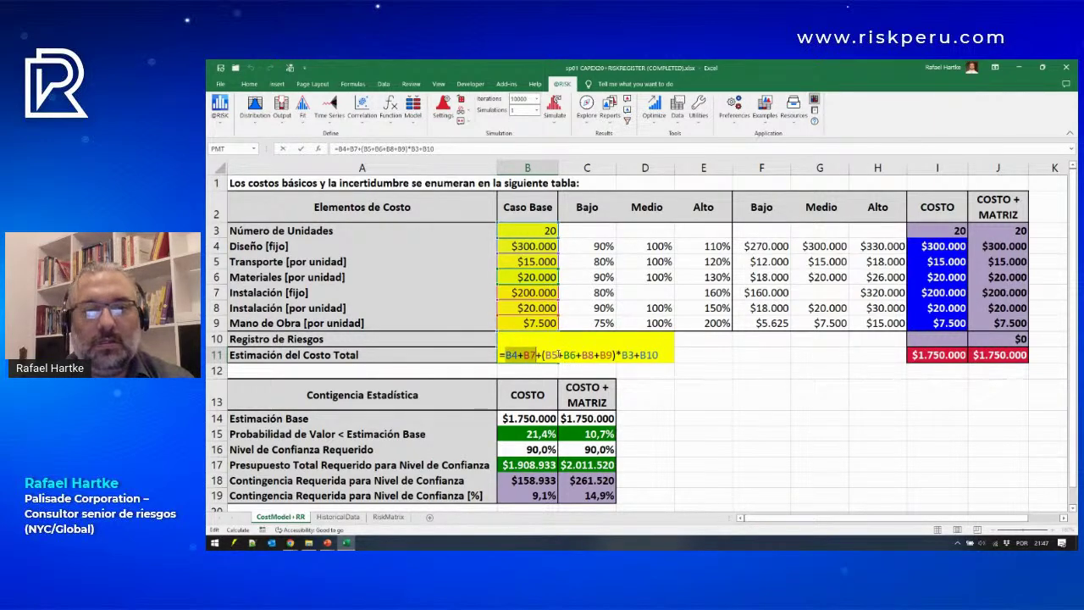
{"action": "left_click_drag", "start_coordinate": [546, 355], "coordinate": [613, 355]}
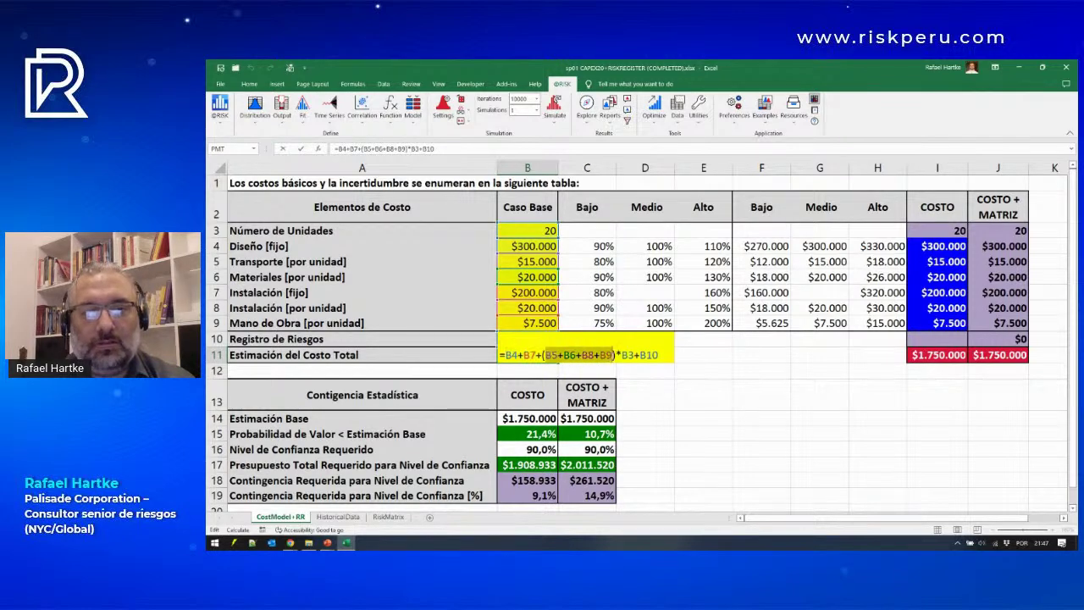
{"action": "double_click", "coordinate": [628, 355]}
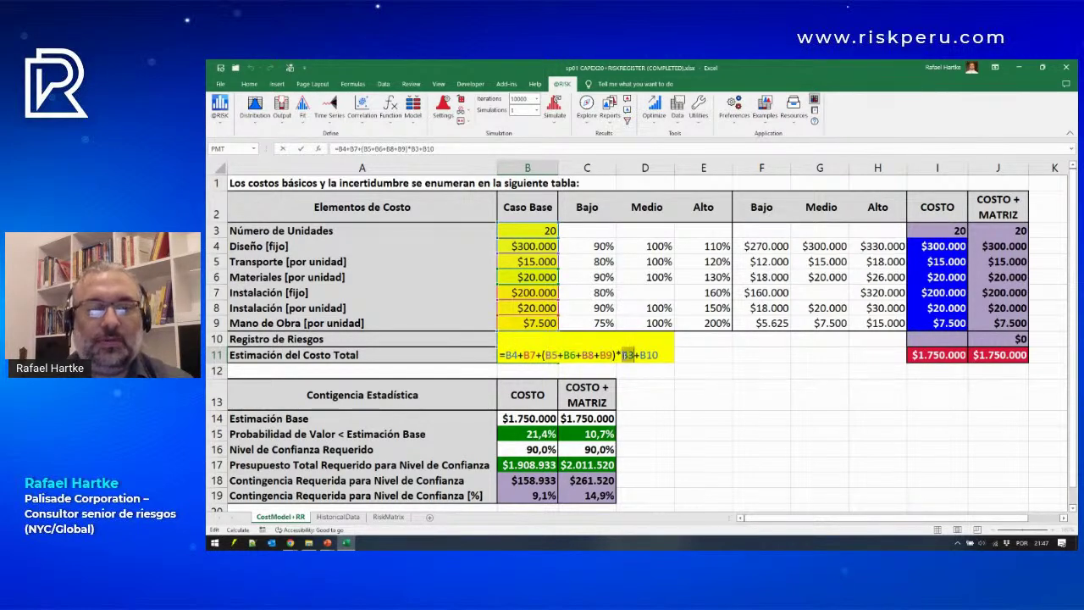
{"action": "double_click", "coordinate": [645, 355]}
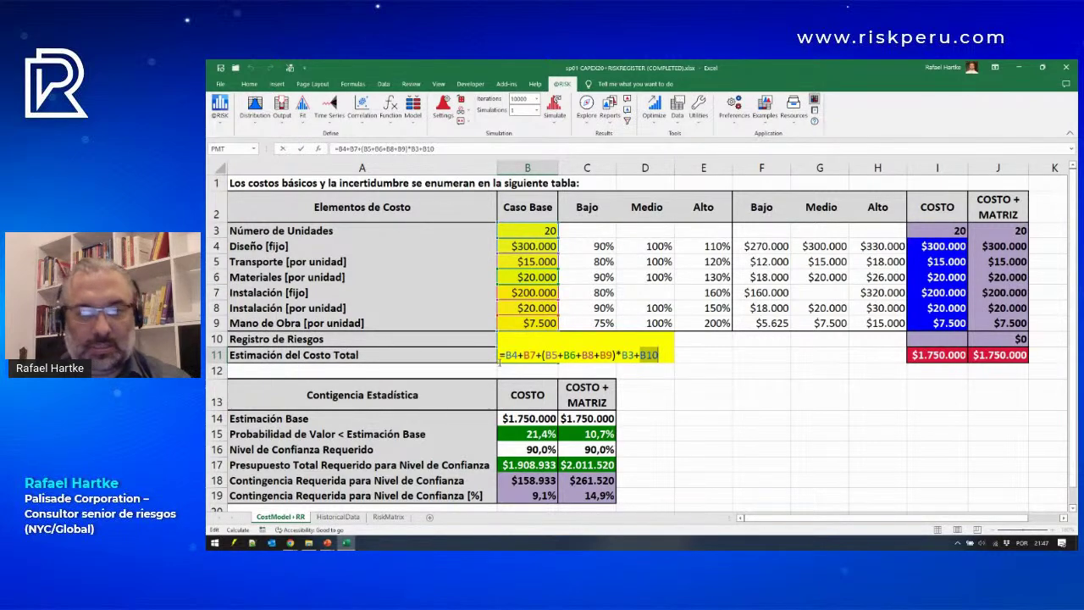
{"action": "key", "text": "Escape"}
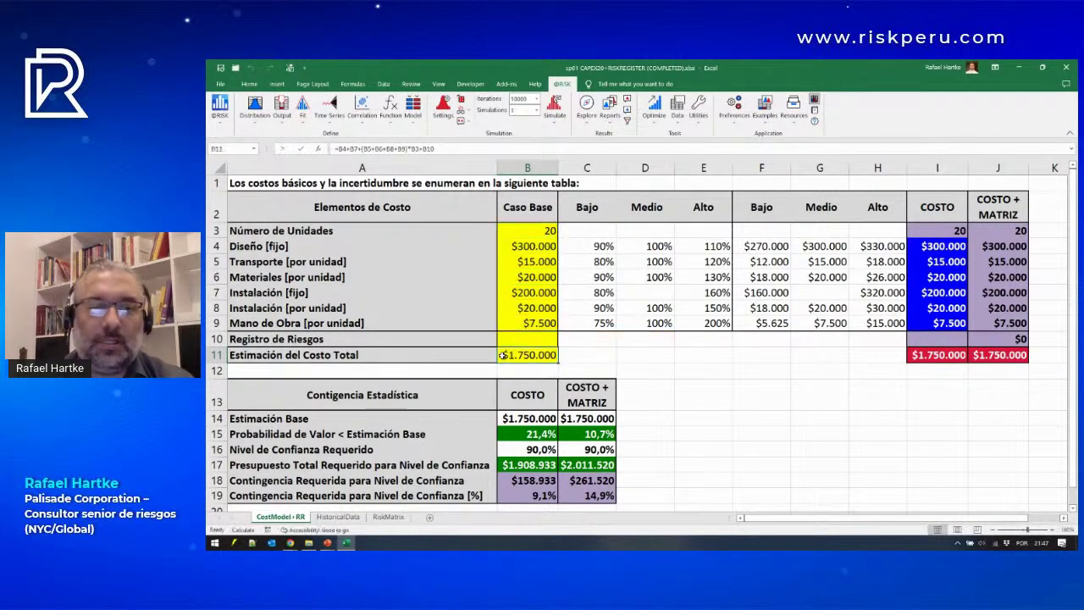
{"action": "left_click_drag", "start_coordinate": [503, 356], "coordinate": [365, 212]}
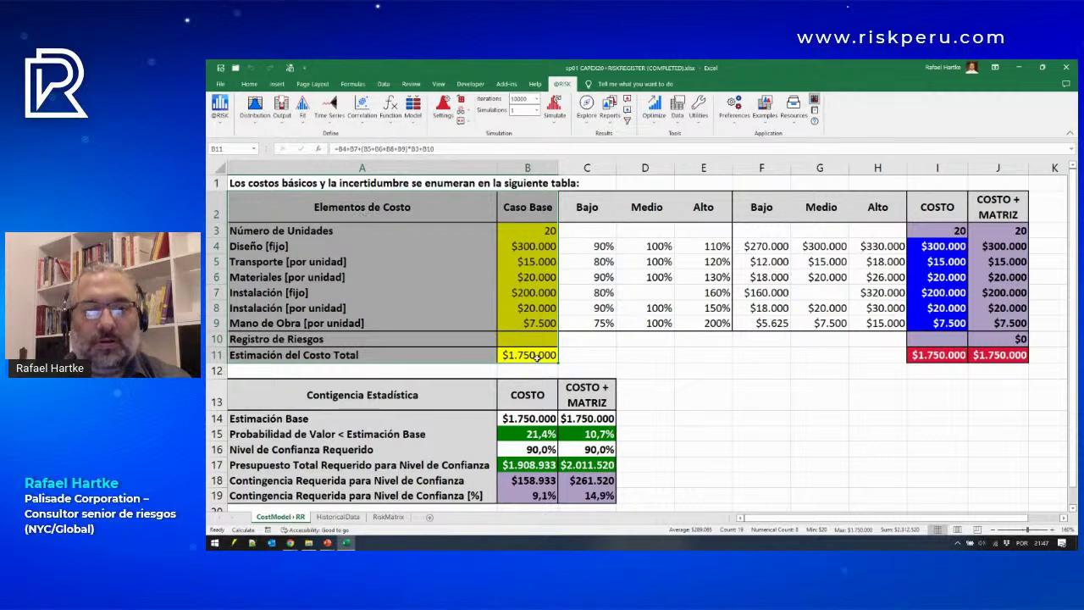
Step: Switch to the presentation slide about probabilistic risk analysis, consult it and return to the Excel cost model
{"action": "key", "text": "alt+Tab"}
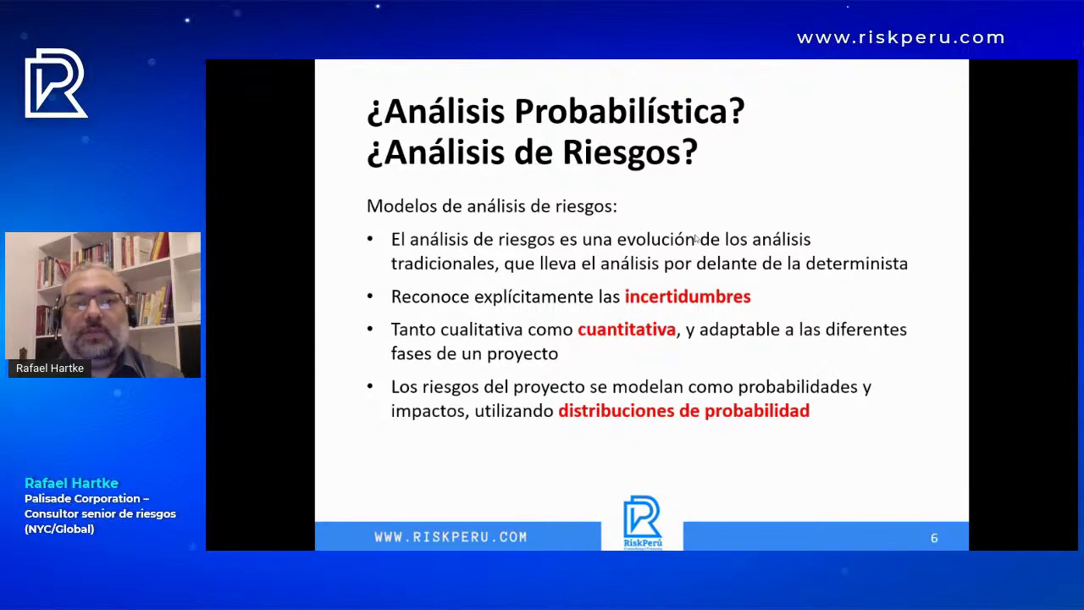
{"action": "left_click", "coordinate": [549, 307]}
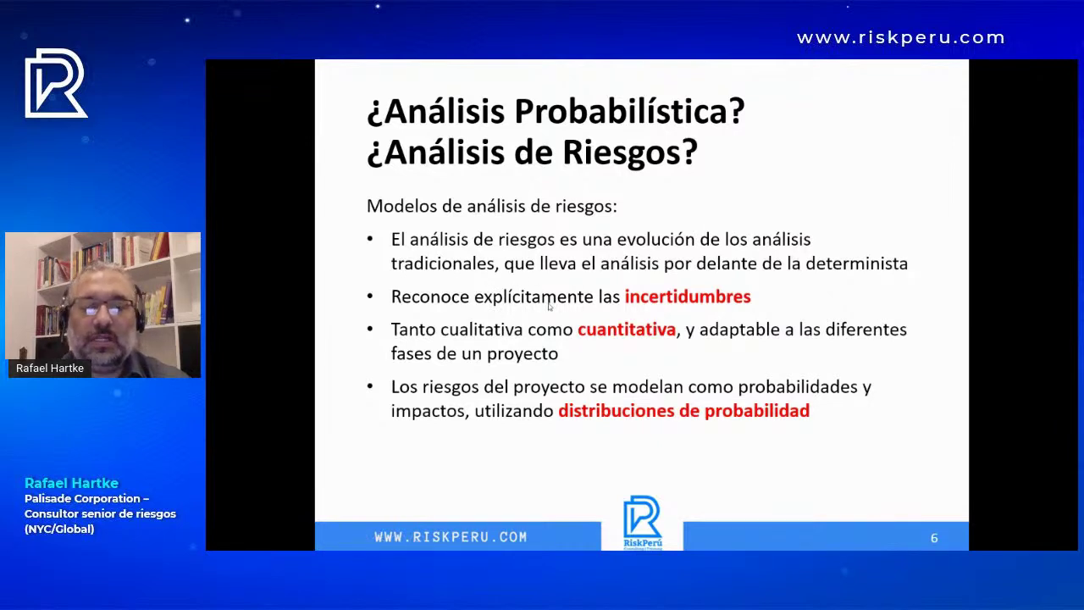
{"action": "key", "text": "alt+Tab"}
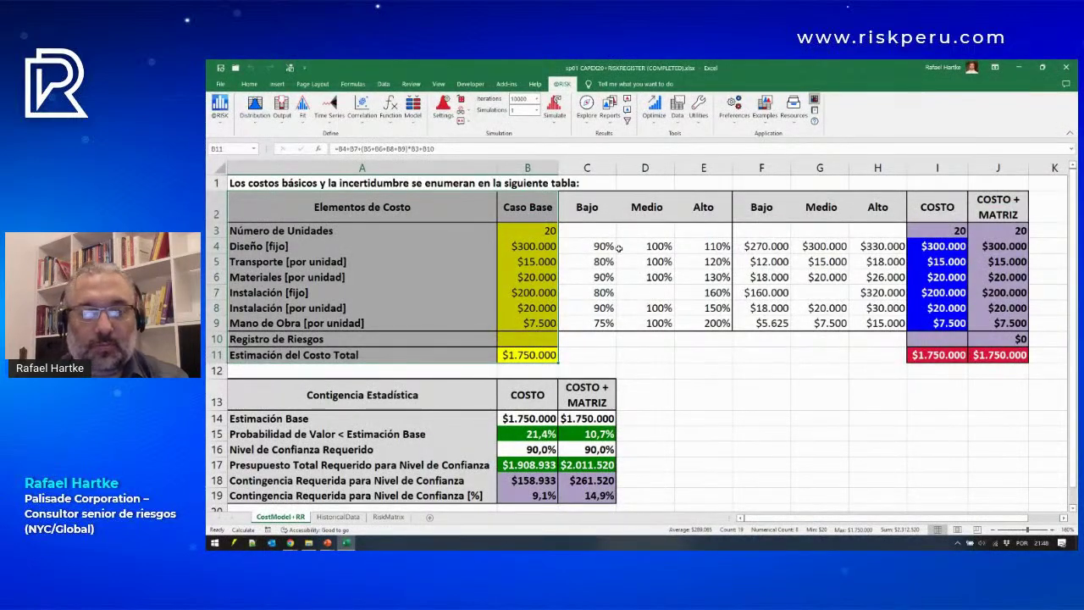
Step: Review the Bajo, Medio and Alto percentages and the corresponding amounts in the Diseño row
{"action": "left_click", "coordinate": [215, 246]}
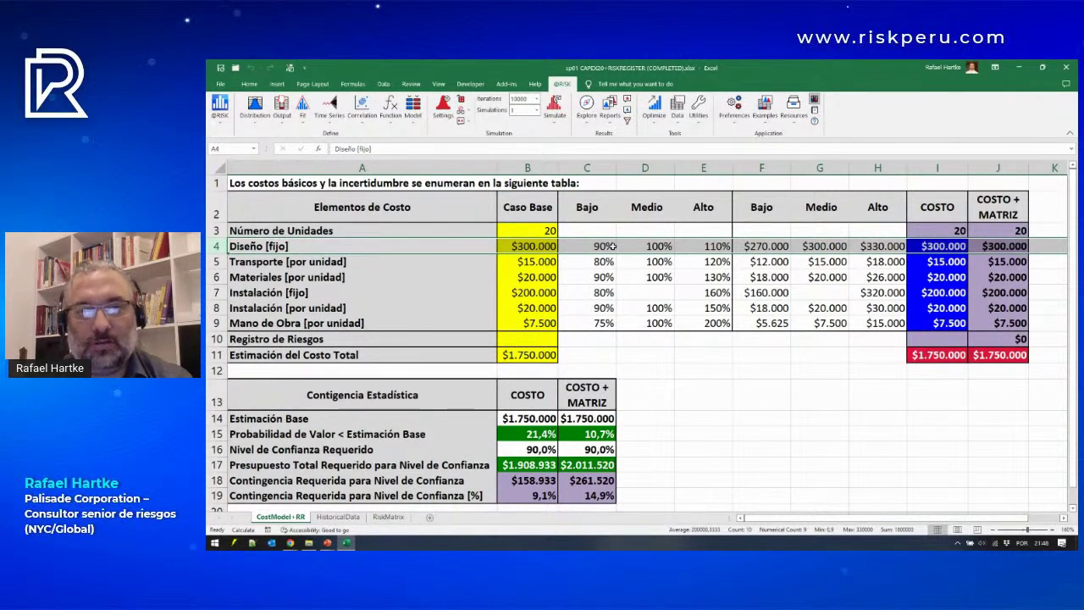
{"action": "key", "text": "ctrl"}
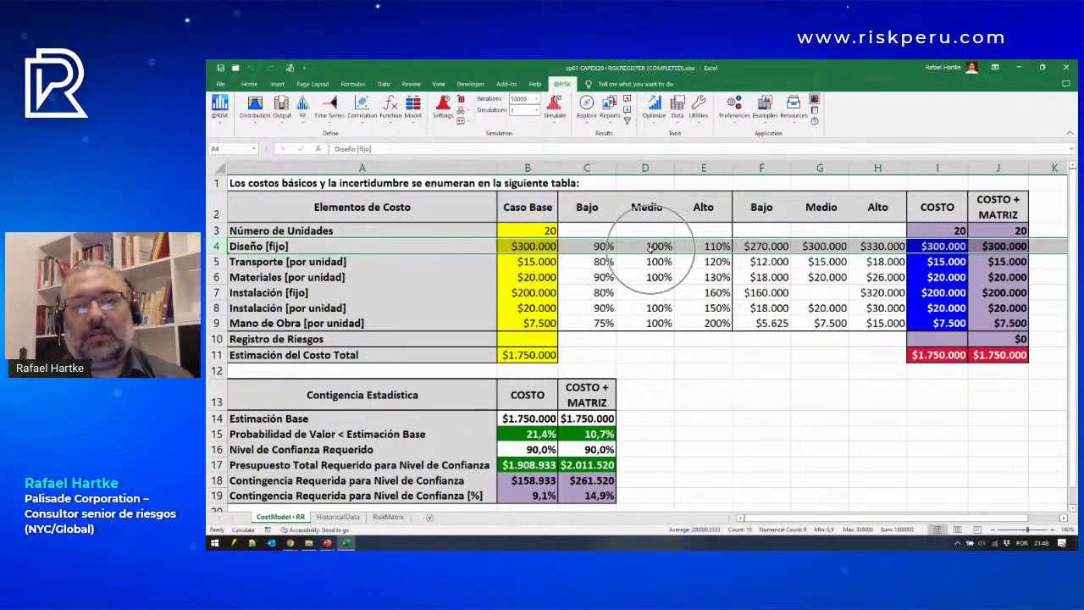
{"action": "key", "text": "ctrl"}
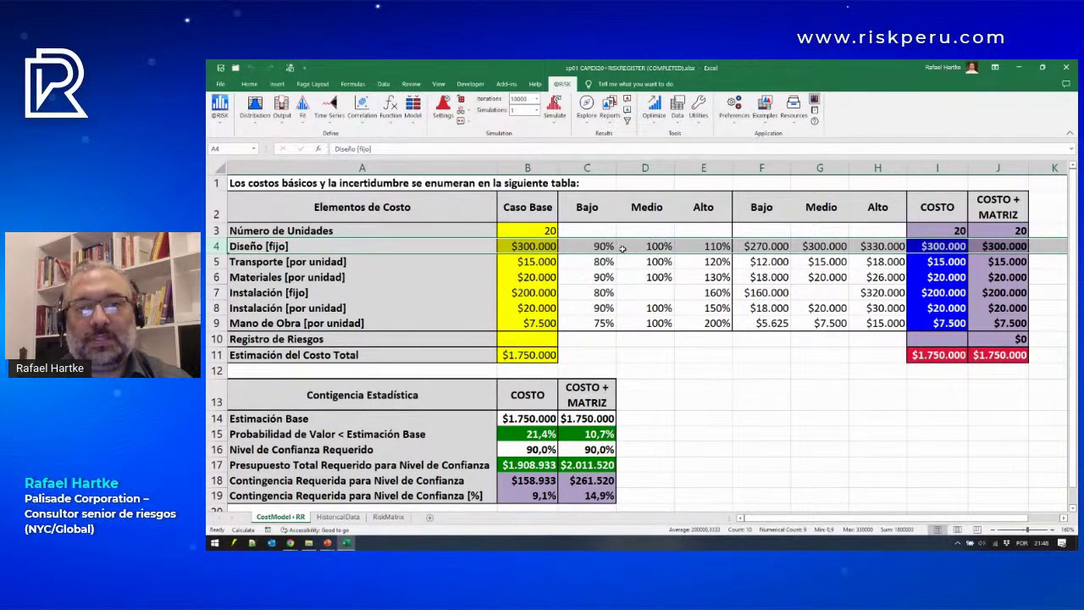
{"action": "key", "text": "ctrl"}
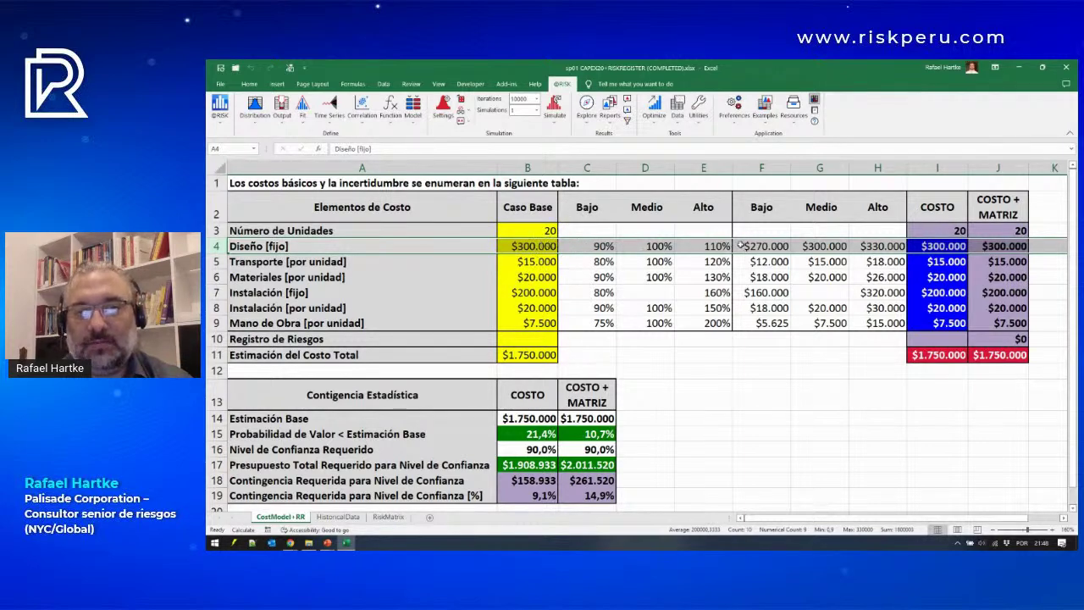
{"action": "left_click_drag", "start_coordinate": [877, 246], "coordinate": [755, 207]}
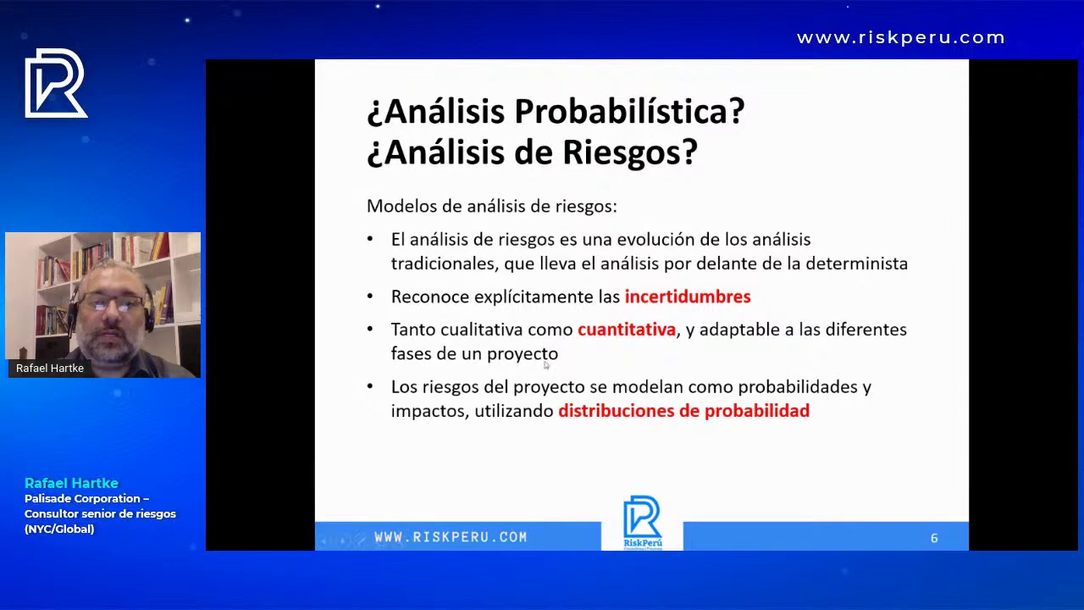
Step: Consult the slide's point on modelling project risks with probability distributions, and switch back to the Excel workbook
{"action": "left_click", "coordinate": [560, 419]}
{"action": "left_click", "coordinate": [560, 419]}
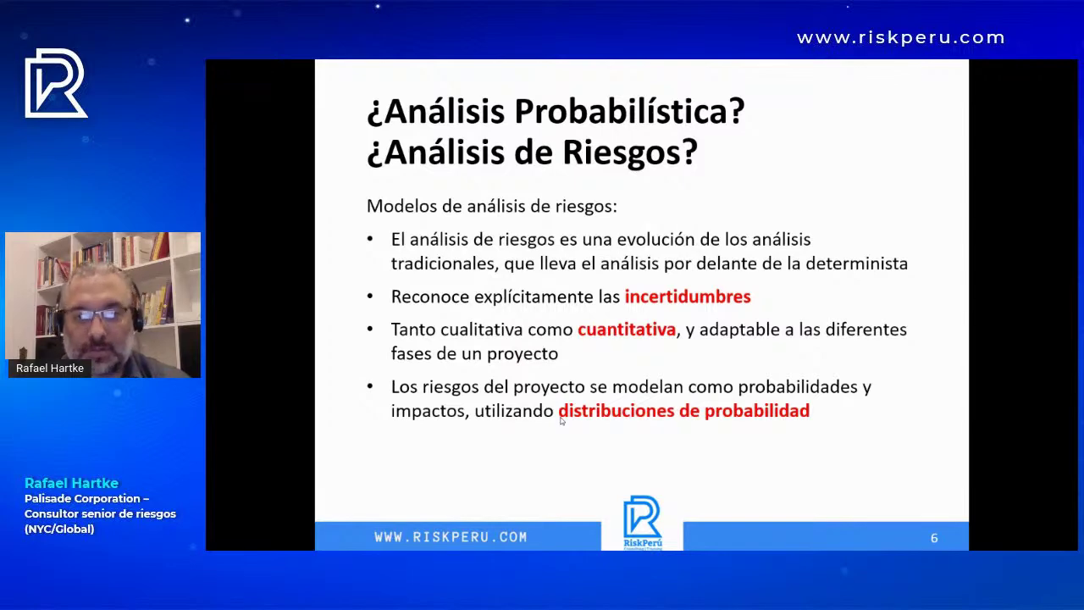
{"action": "key", "text": "alt+Tab"}
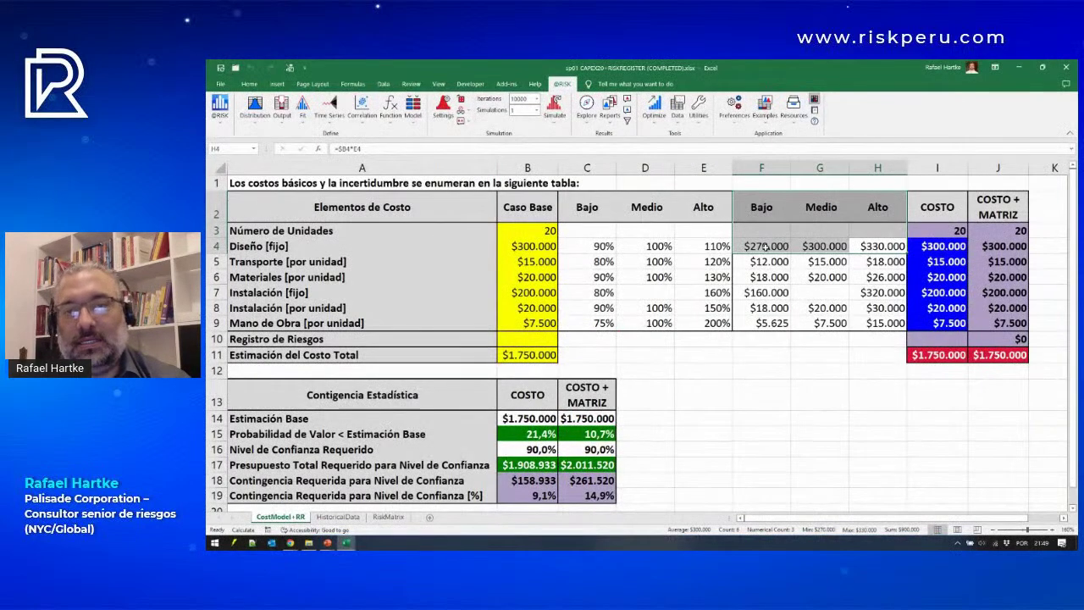
{"action": "left_click_drag", "start_coordinate": [766, 247], "coordinate": [878, 212]}
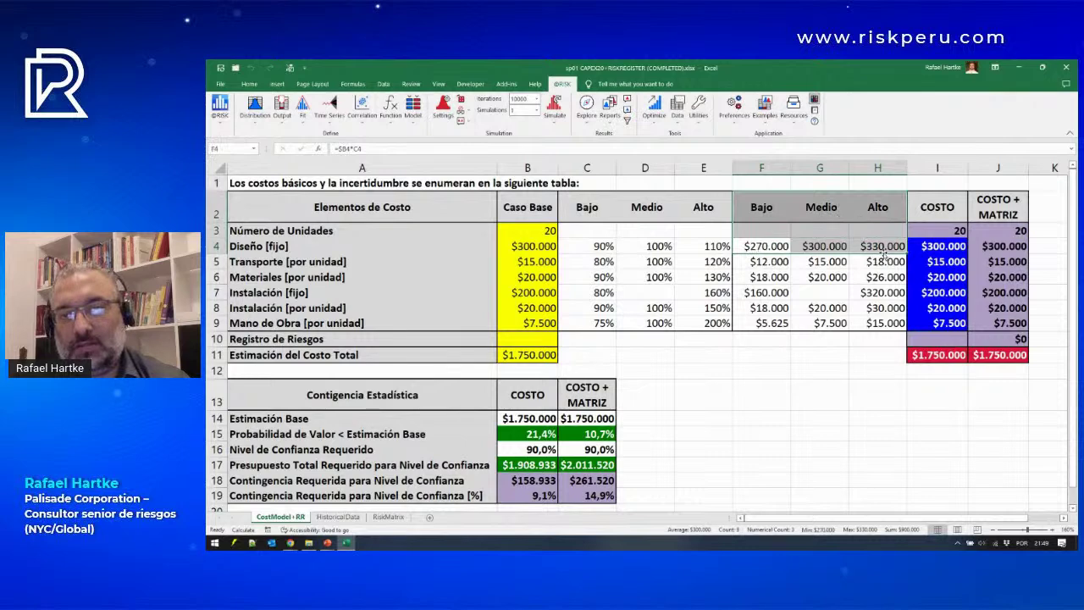
{"action": "left_click", "coordinate": [948, 246]}
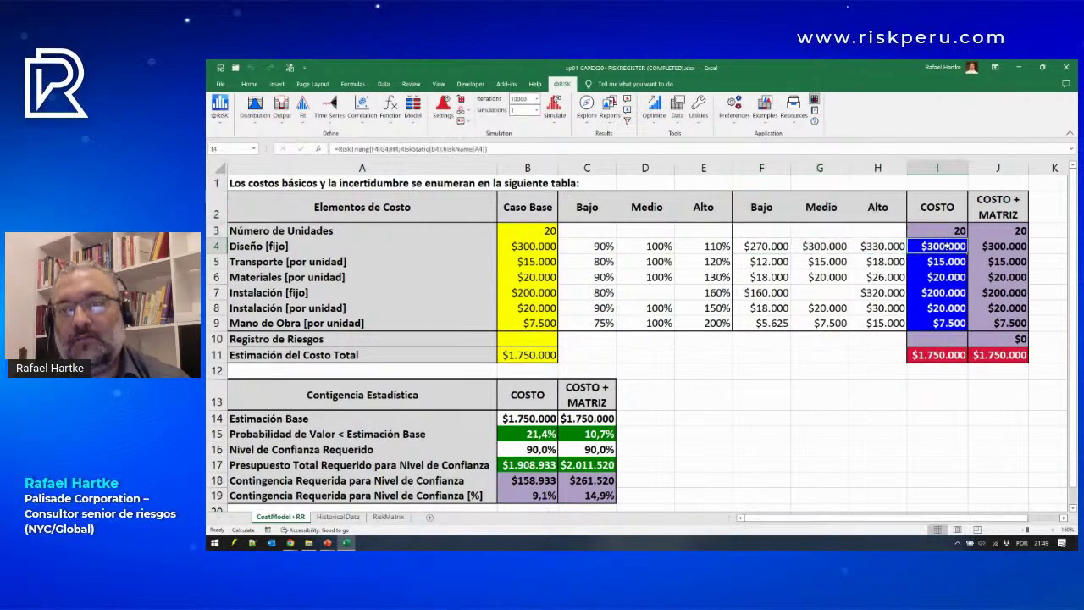
{"action": "left_click", "coordinate": [268, 106]}
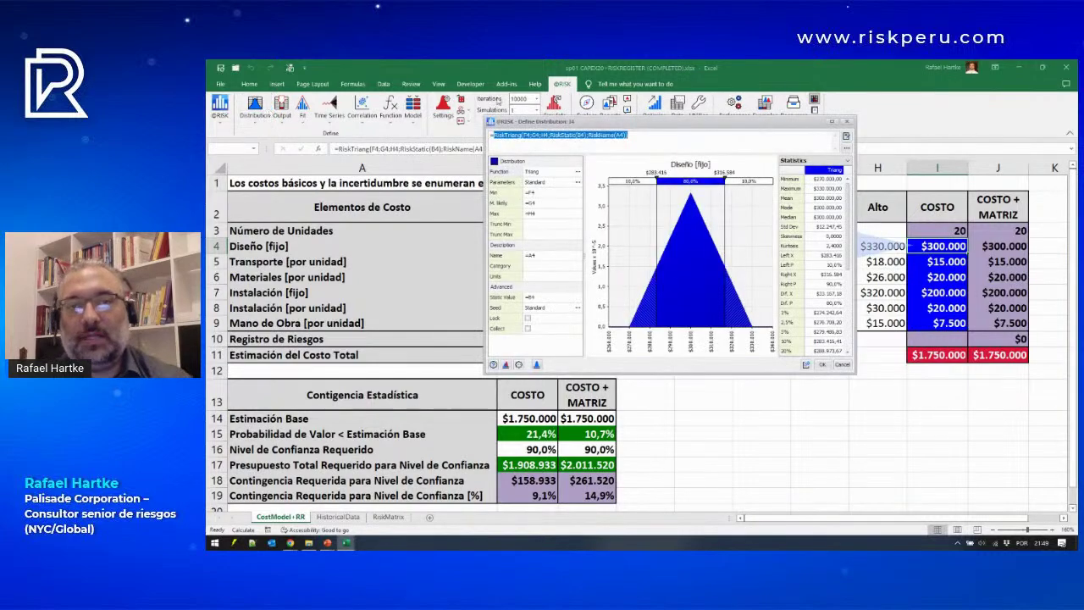
{"action": "left_click_drag", "start_coordinate": [549, 125], "coordinate": [390, 189]}
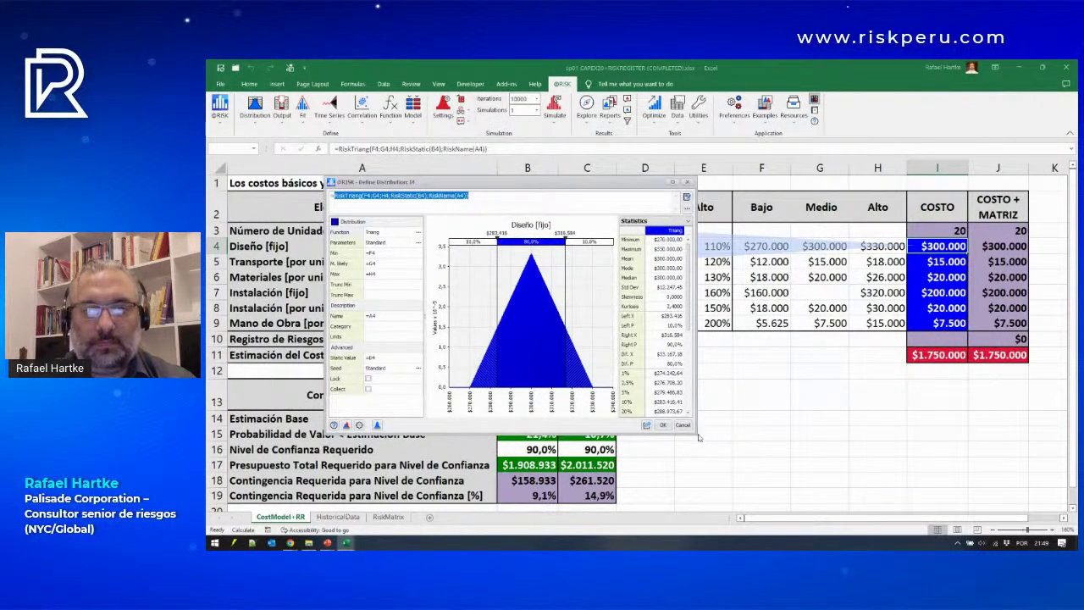
{"action": "left_click_drag", "start_coordinate": [696, 433], "coordinate": [829, 500]}
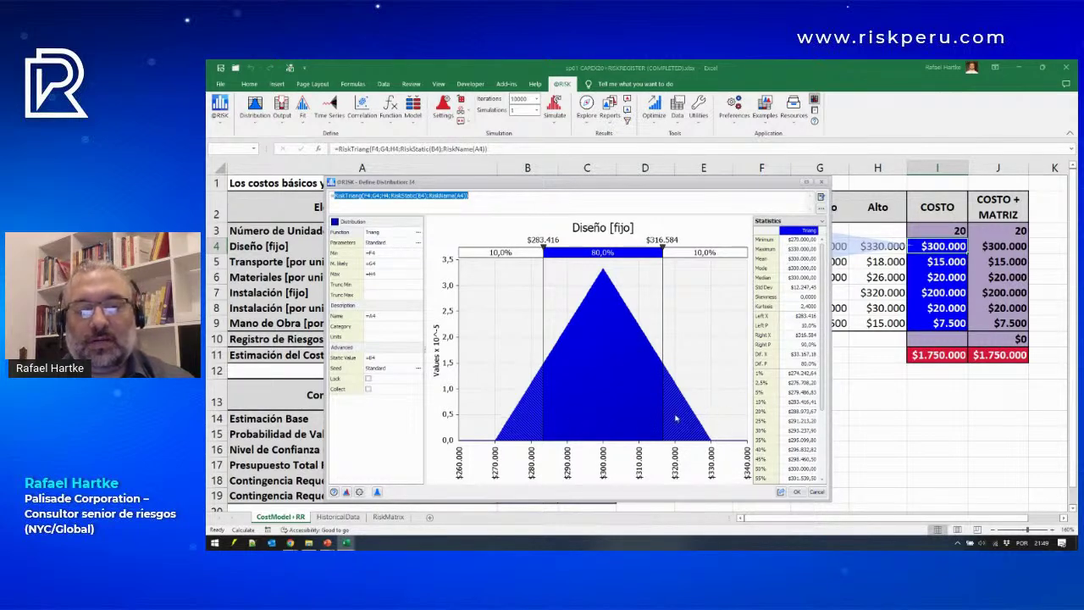
{"action": "left_click", "coordinate": [604, 276]}
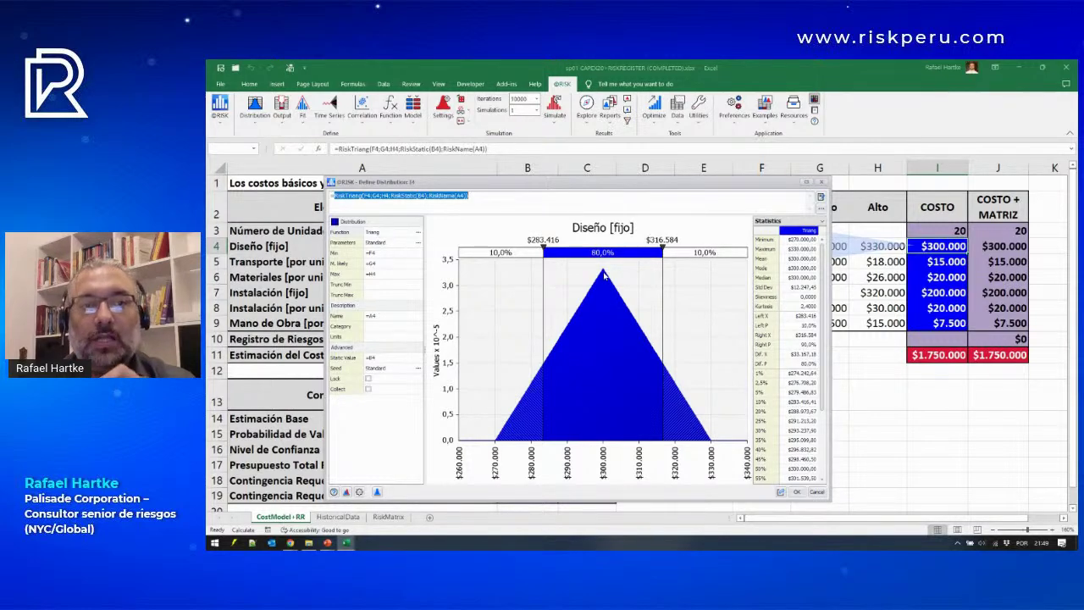
{"action": "left_click_drag", "start_coordinate": [565, 182], "coordinate": [638, 263]}
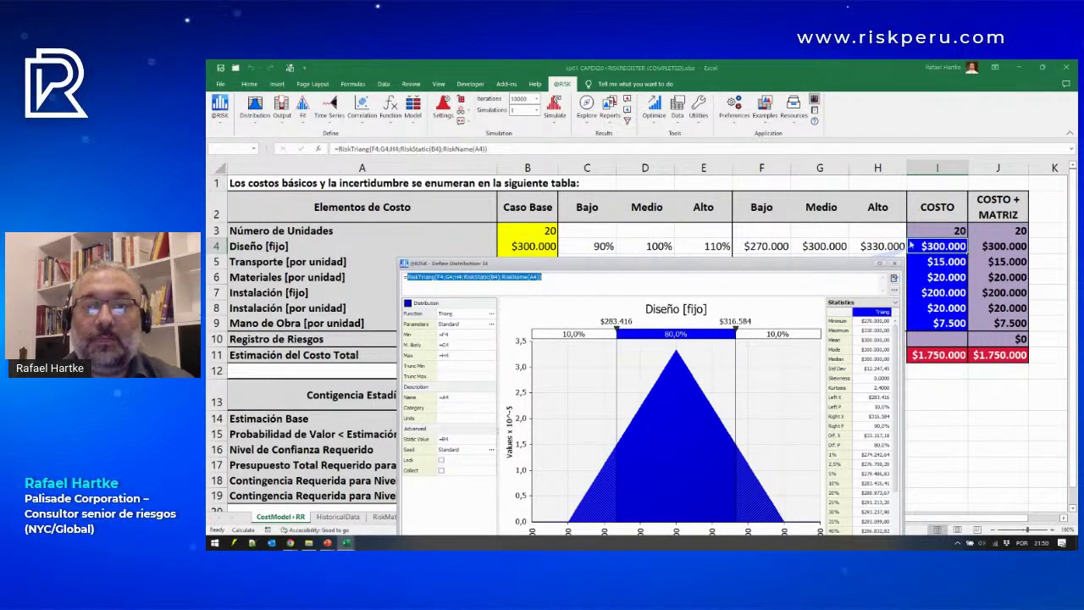
{"action": "left_click", "coordinate": [895, 263]}
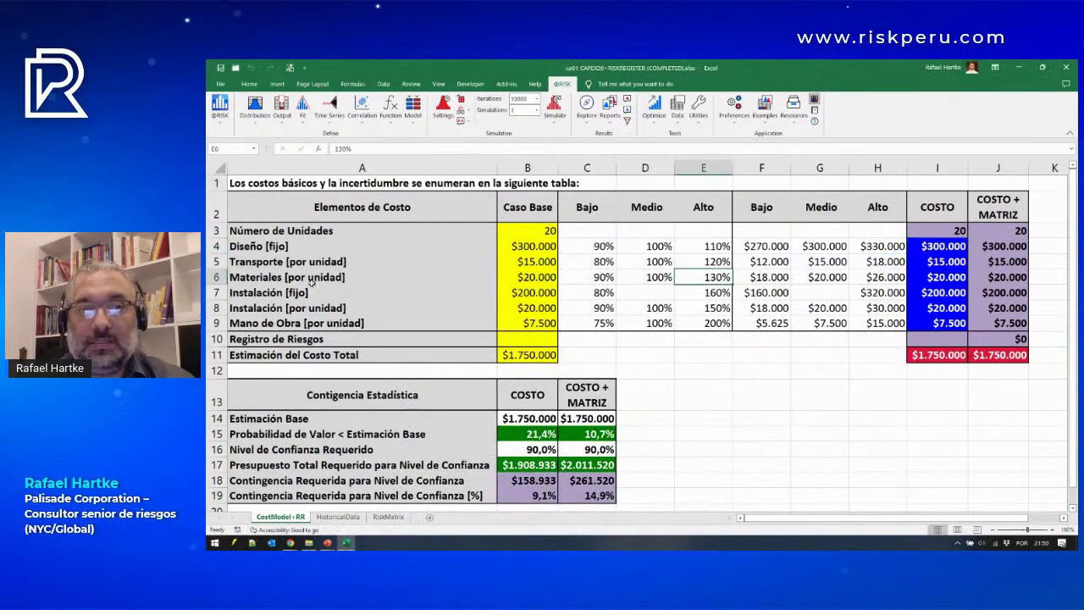
Step: Review the uncertainty ranges in the Transporte and Materiales rows
{"action": "left_click", "coordinate": [217, 262]}
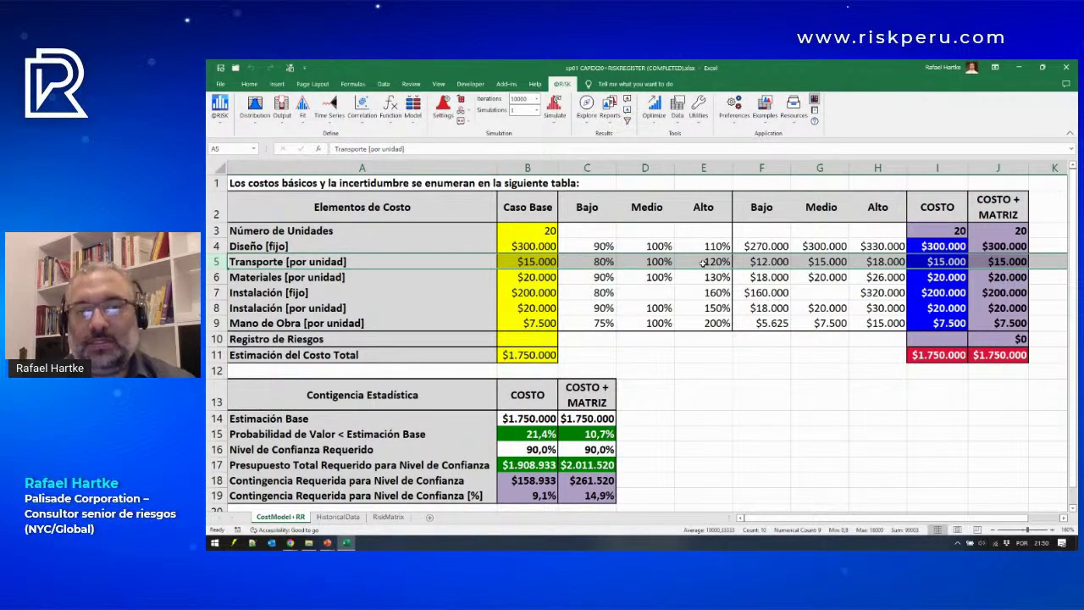
{"action": "key", "text": "Down"}
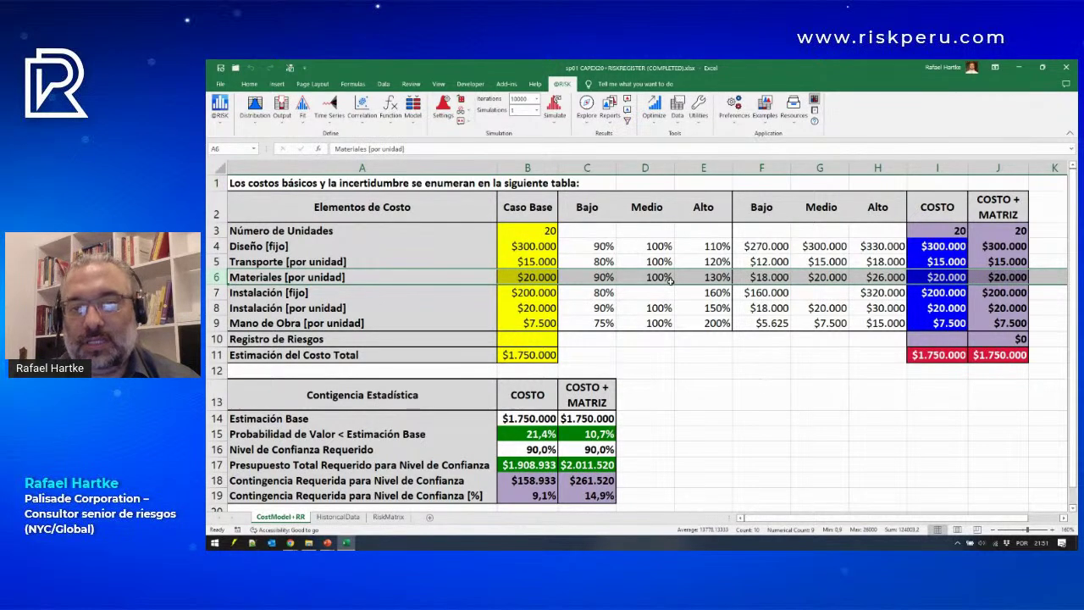
{"action": "left_click", "coordinate": [960, 280]}
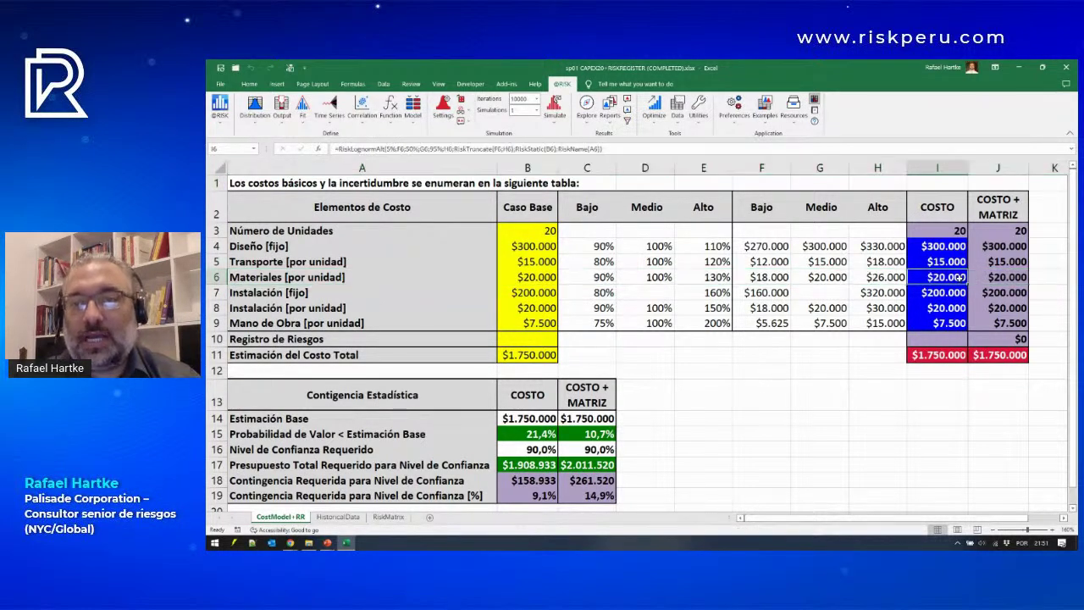
{"action": "left_click", "coordinate": [255, 107]}
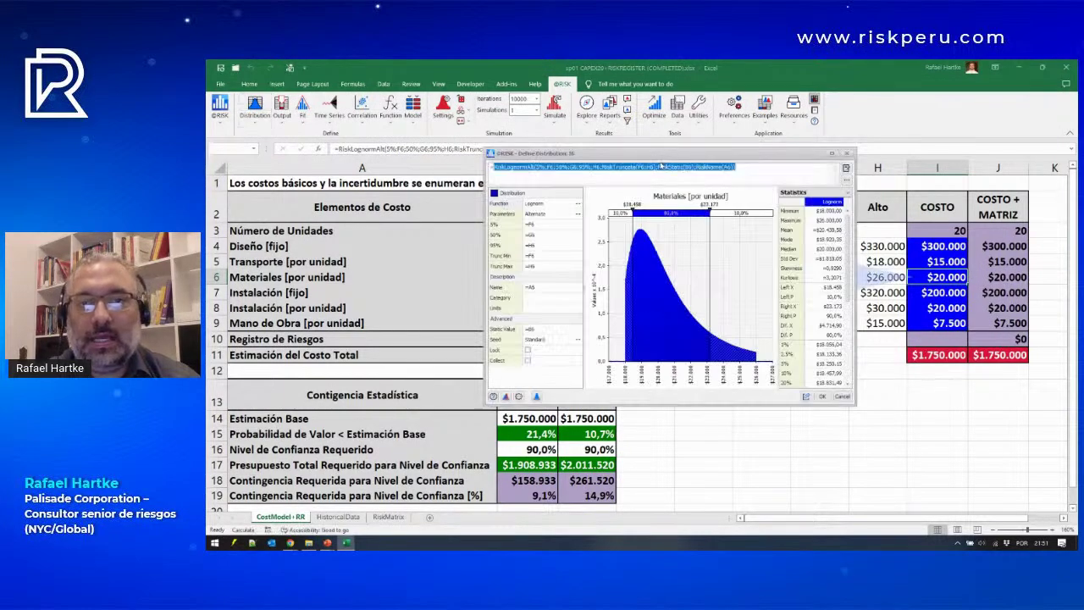
{"action": "left_click_drag", "start_coordinate": [660, 161], "coordinate": [435, 214]}
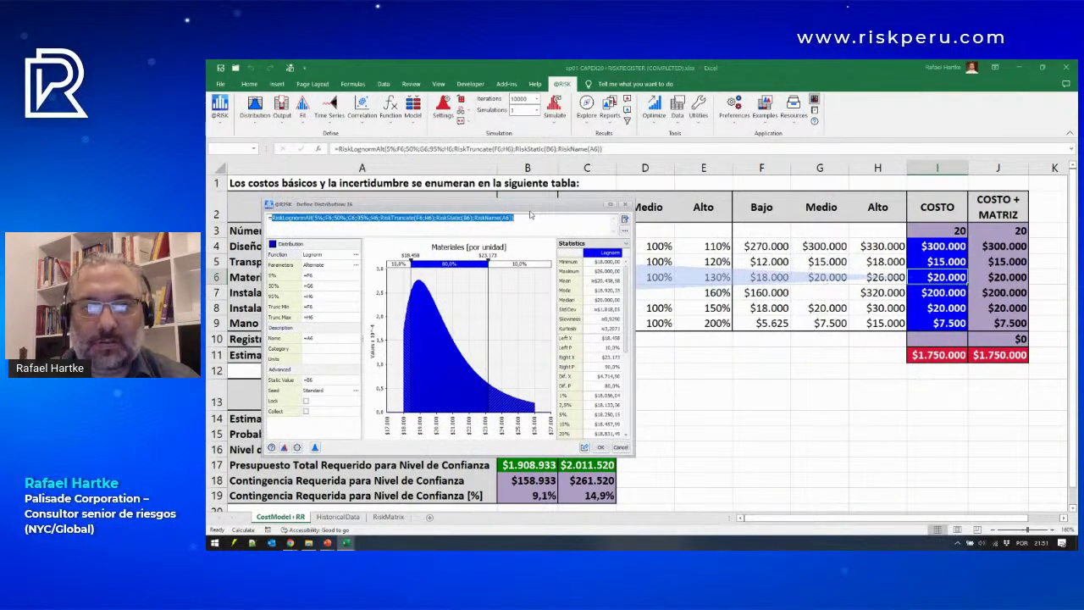
{"action": "left_click_drag", "start_coordinate": [532, 215], "coordinate": [531, 291]}
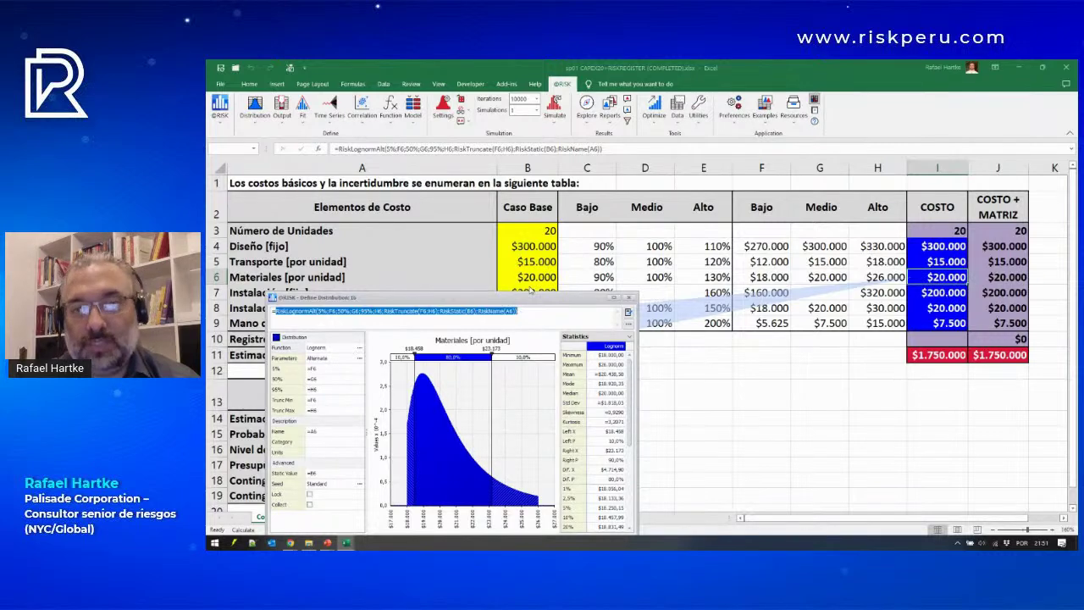
{"action": "left_click", "coordinate": [770, 282]}
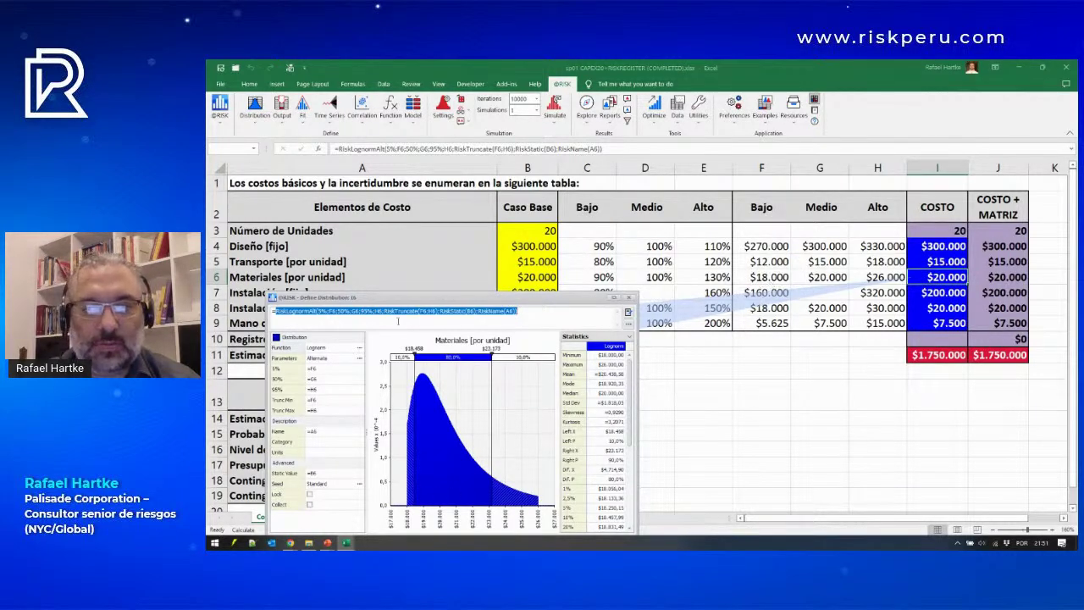
{"action": "left_click_drag", "start_coordinate": [634, 293], "coordinate": [752, 209]}
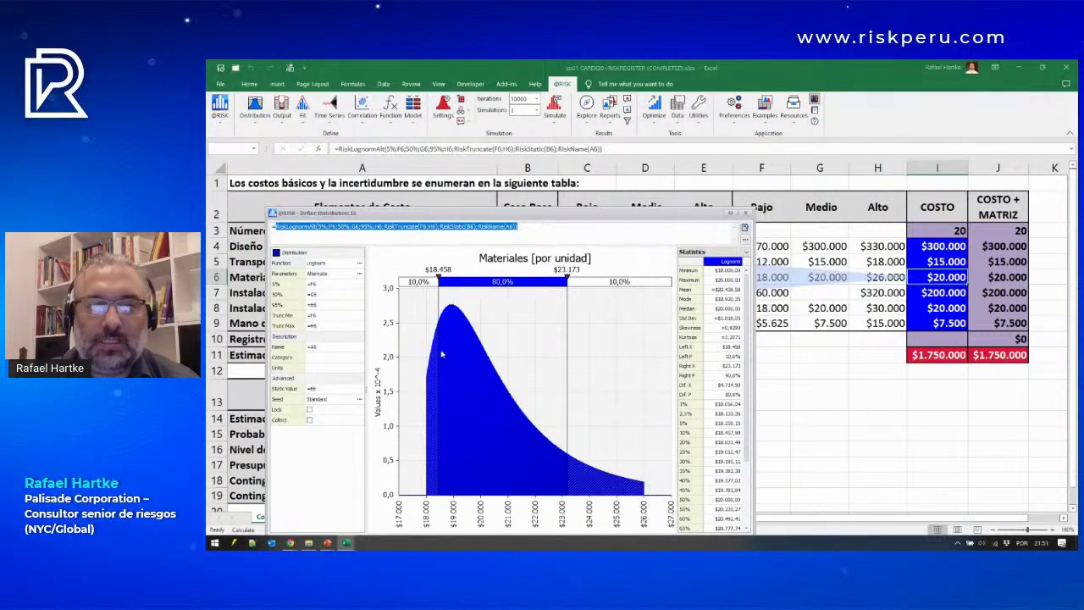
Step: Set the Materiales graph's delimiters to $18.000 and $22.000 and examine the probabilities inside the range and in the upper tail
{"action": "left_click_drag", "start_coordinate": [437, 295], "coordinate": [426, 297]}
{"action": "left_click_drag", "start_coordinate": [567, 331], "coordinate": [534, 335]}
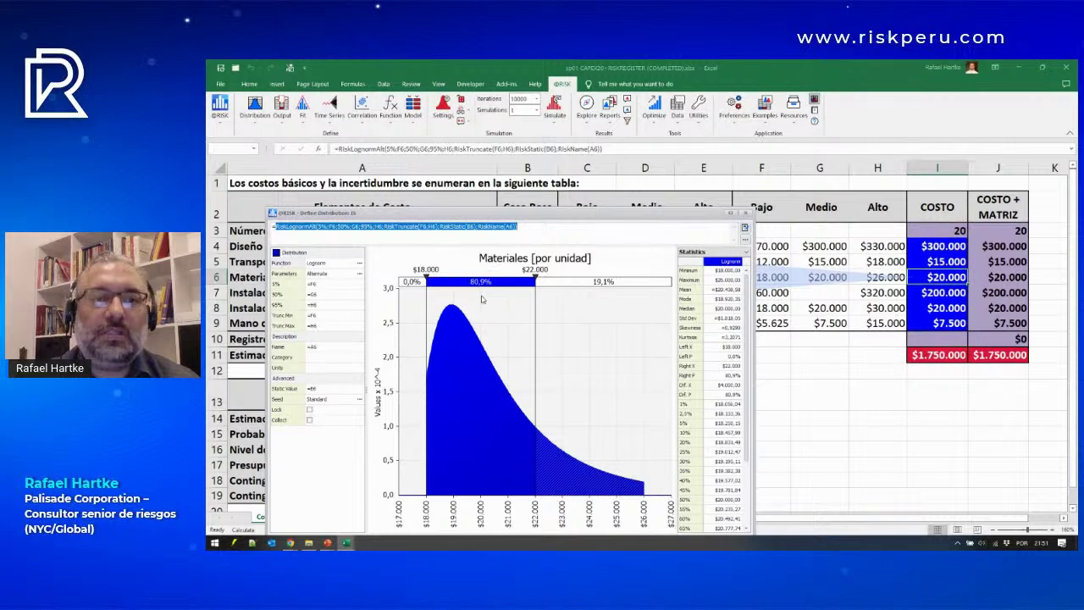
{"action": "key", "text": "ctrl"}
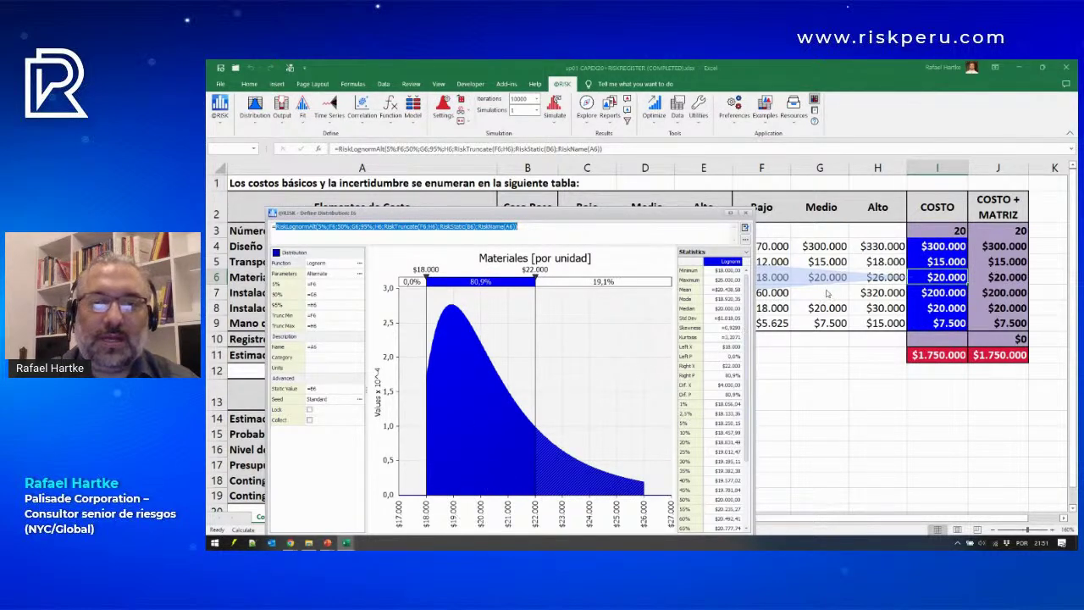
{"action": "key", "text": "ctrl"}
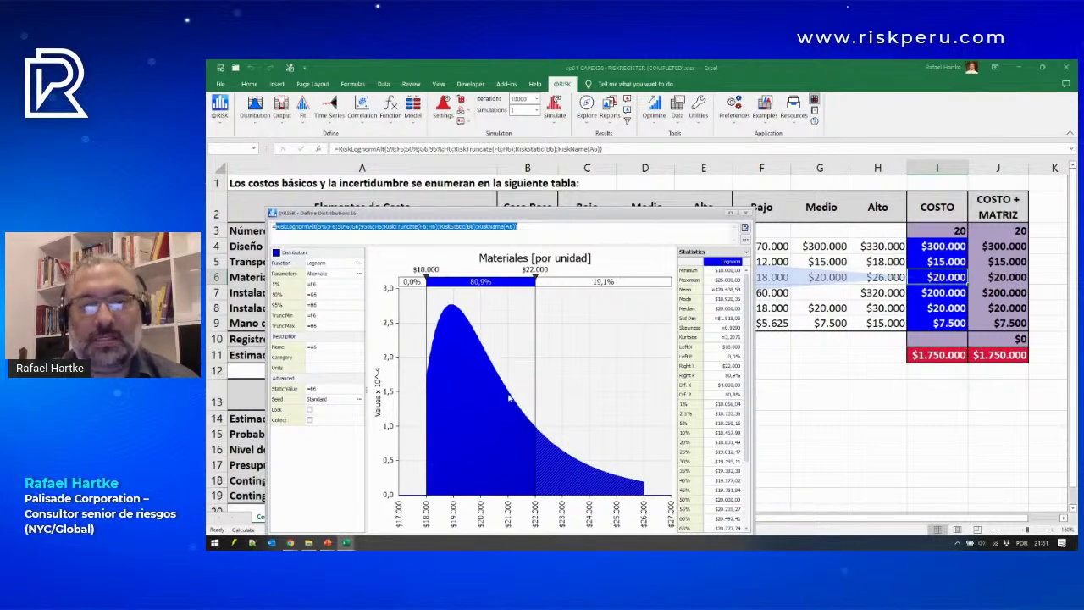
{"action": "key", "text": "ctrl"}
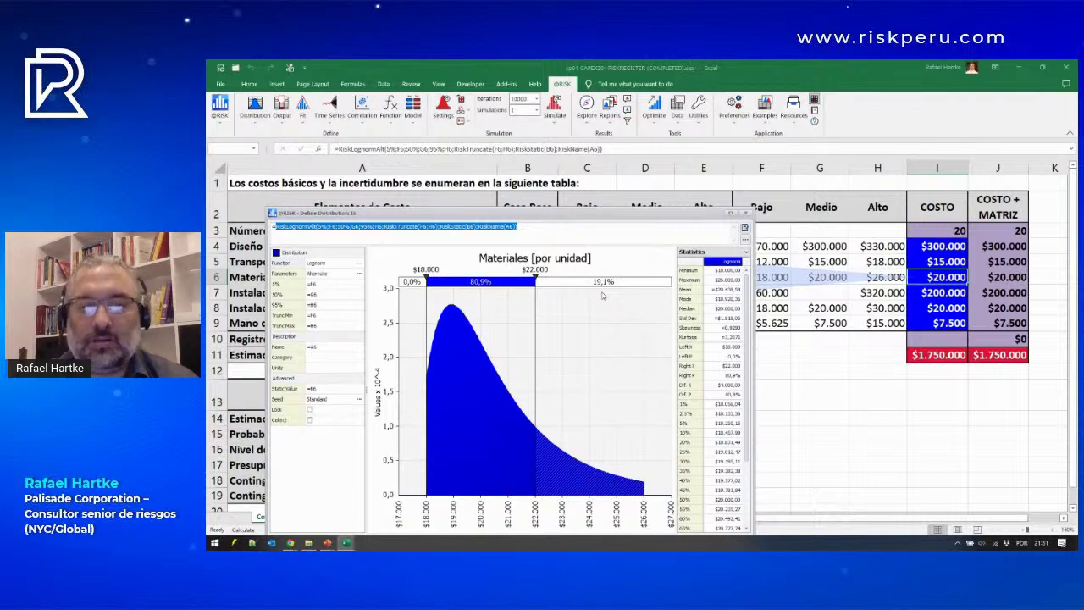
{"action": "key", "text": "ctrl"}
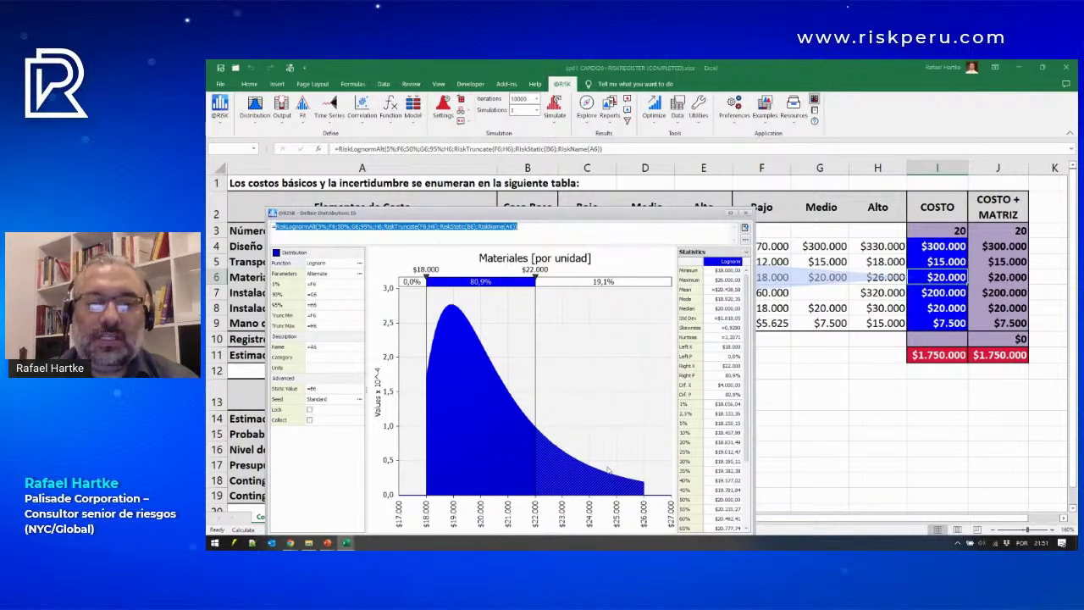
{"action": "key", "text": "ctrl"}
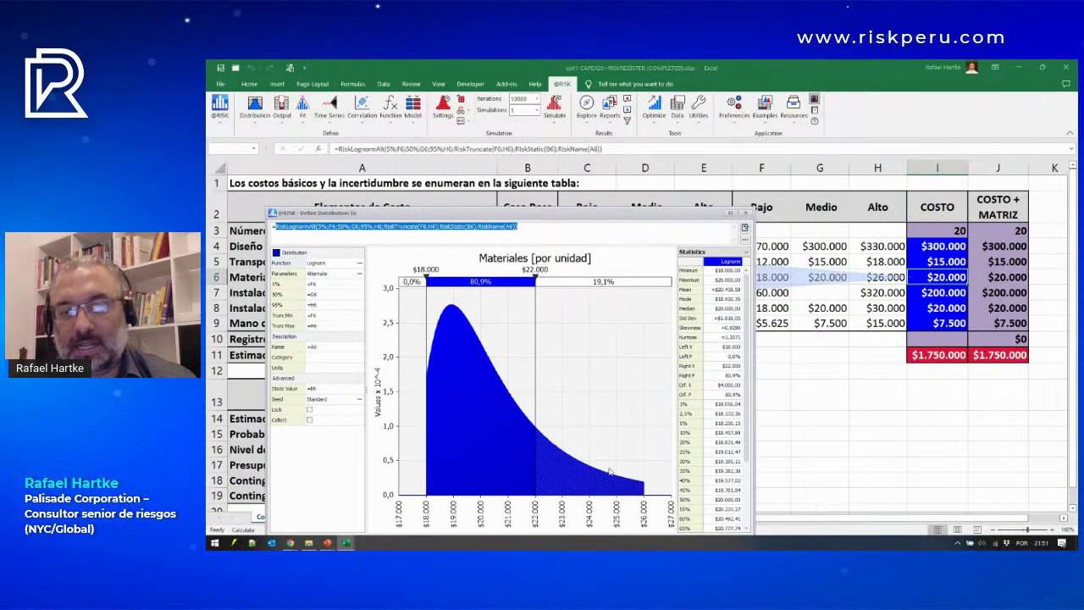
{"action": "key", "text": "ctrl"}
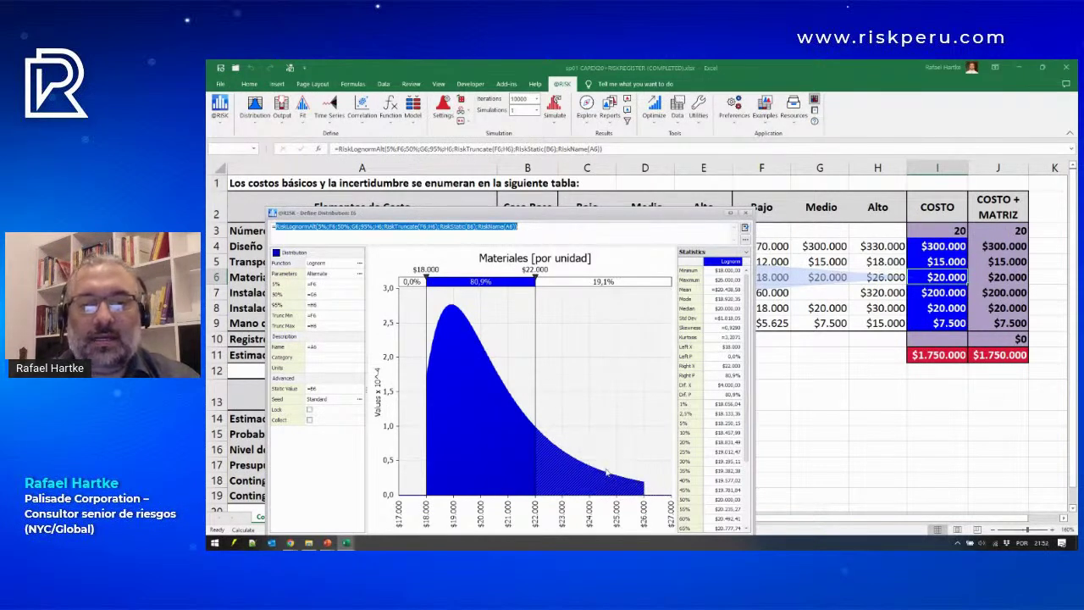
{"action": "key", "text": "ctrl"}
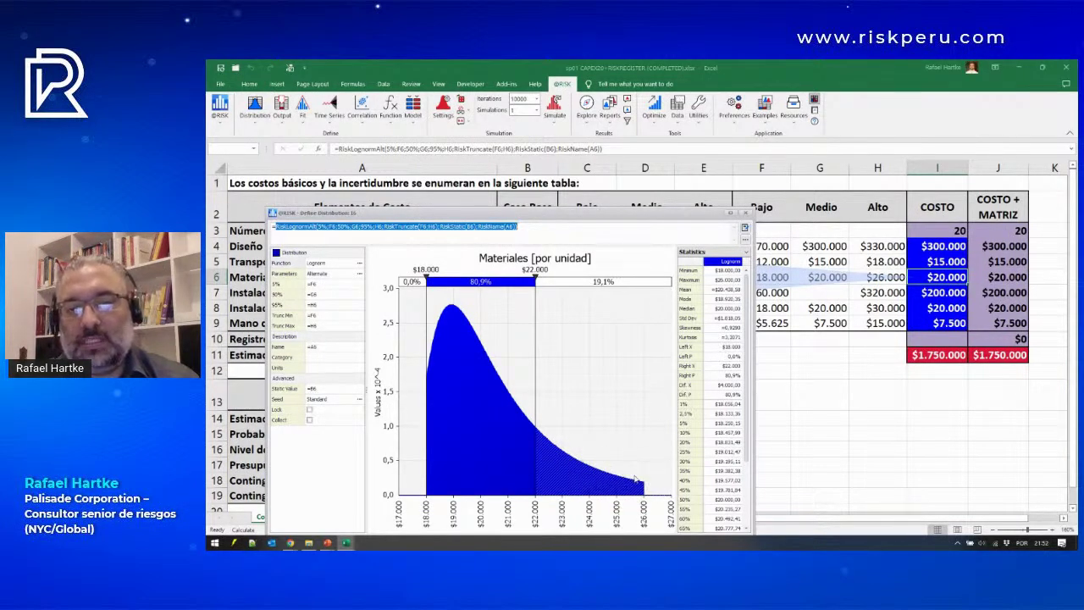
Step: Compare the Materiales distribution with the base case and range amounts in row 6, and close the distribution window
{"action": "left_click_drag", "start_coordinate": [601, 222], "coordinate": [722, 290]}
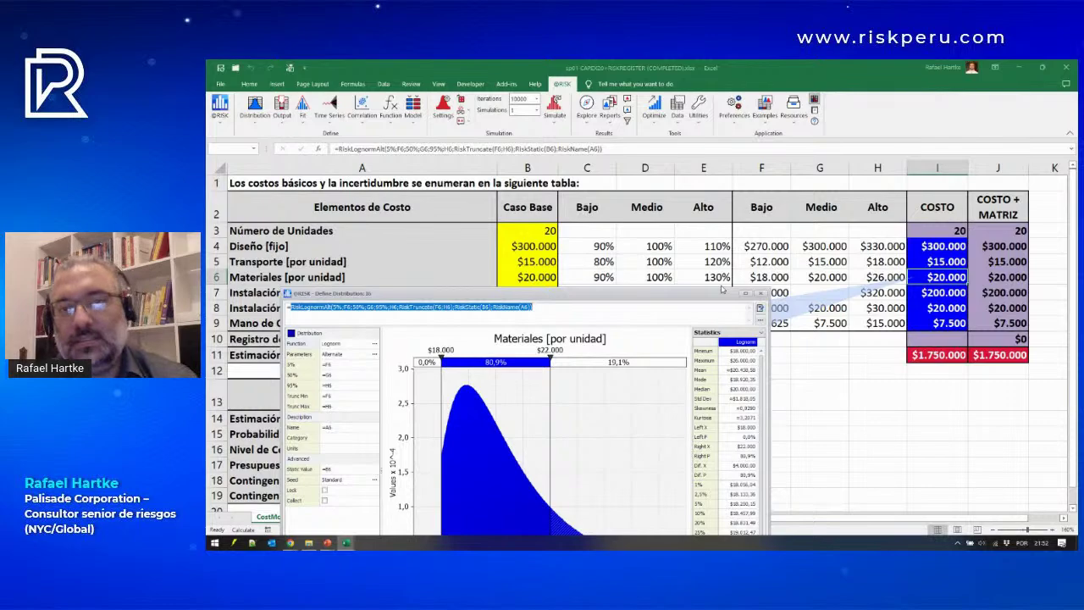
{"action": "left_click_drag", "start_coordinate": [699, 296], "coordinate": [720, 135]}
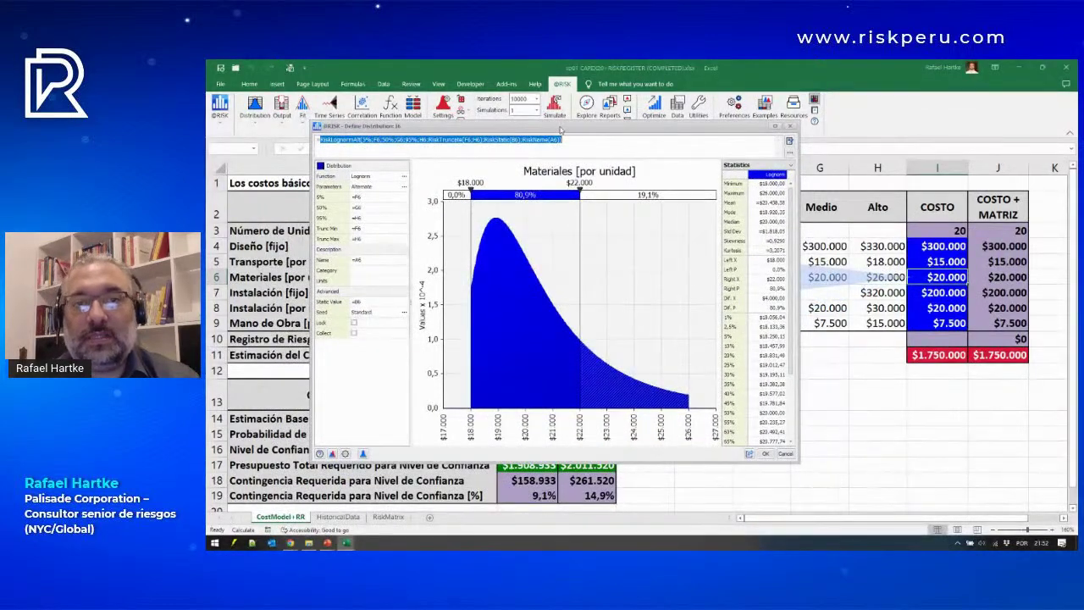
{"action": "left_click_drag", "start_coordinate": [560, 129], "coordinate": [648, 297]}
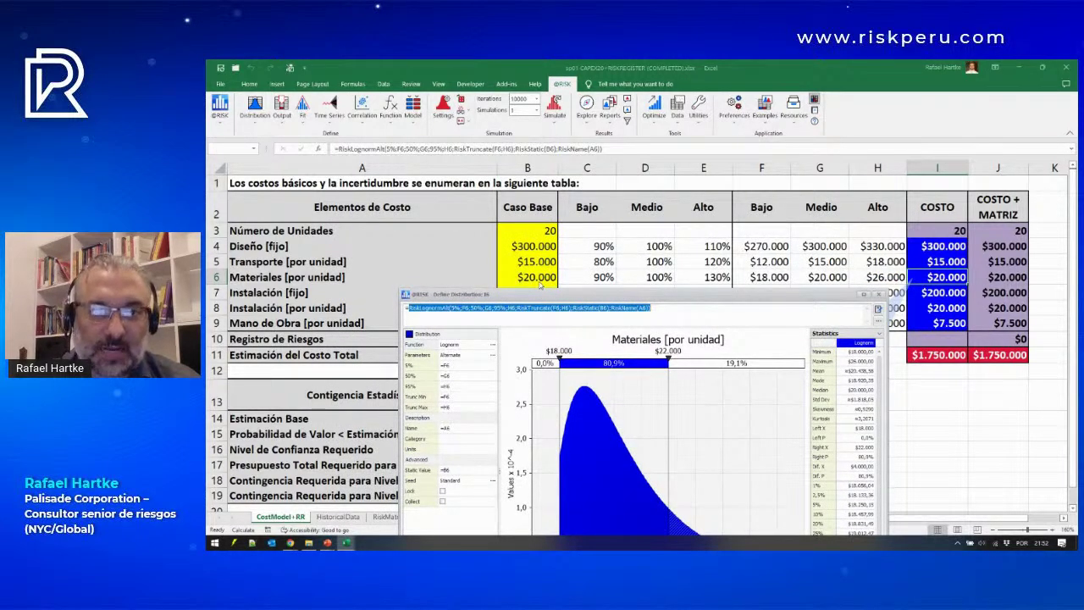
{"action": "left_click", "coordinate": [878, 295]}
Step: Check the distribution formulas in the COSTO column for Transporte, Instalación and Mano de Obra
{"action": "left_click", "coordinate": [930, 262]}
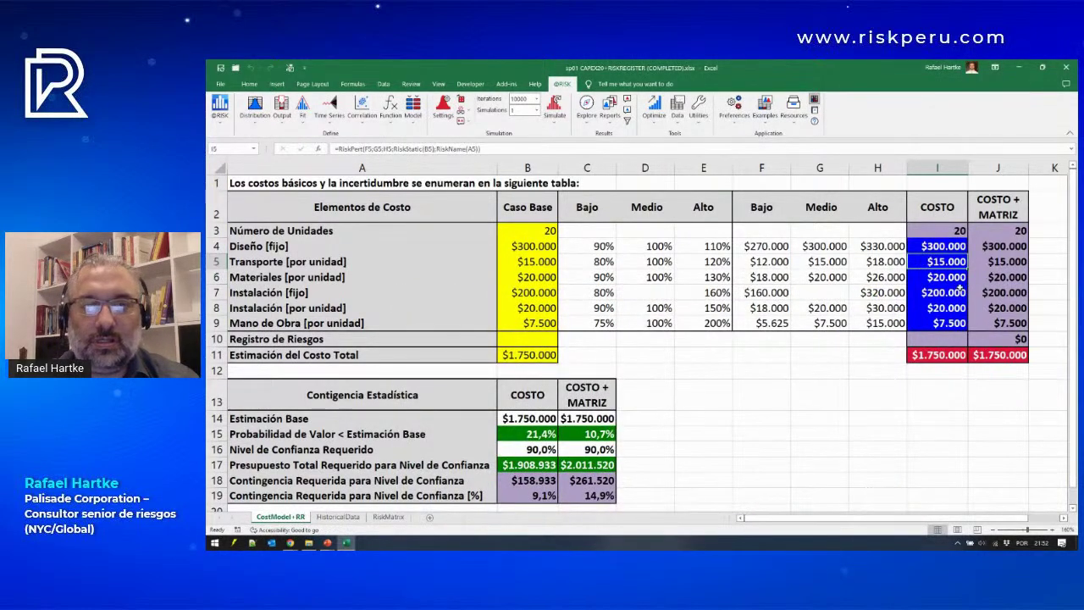
{"action": "left_click", "coordinate": [961, 291]}
{"action": "left_click", "coordinate": [951, 308]}
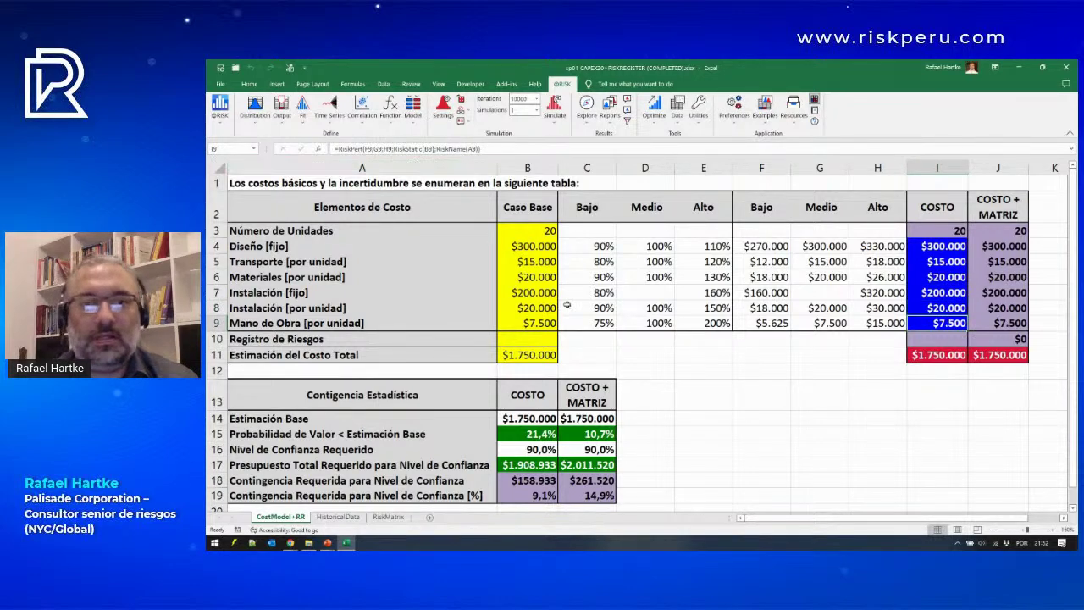
{"action": "left_click", "coordinate": [642, 357]}
{"action": "left_click", "coordinate": [257, 103]}
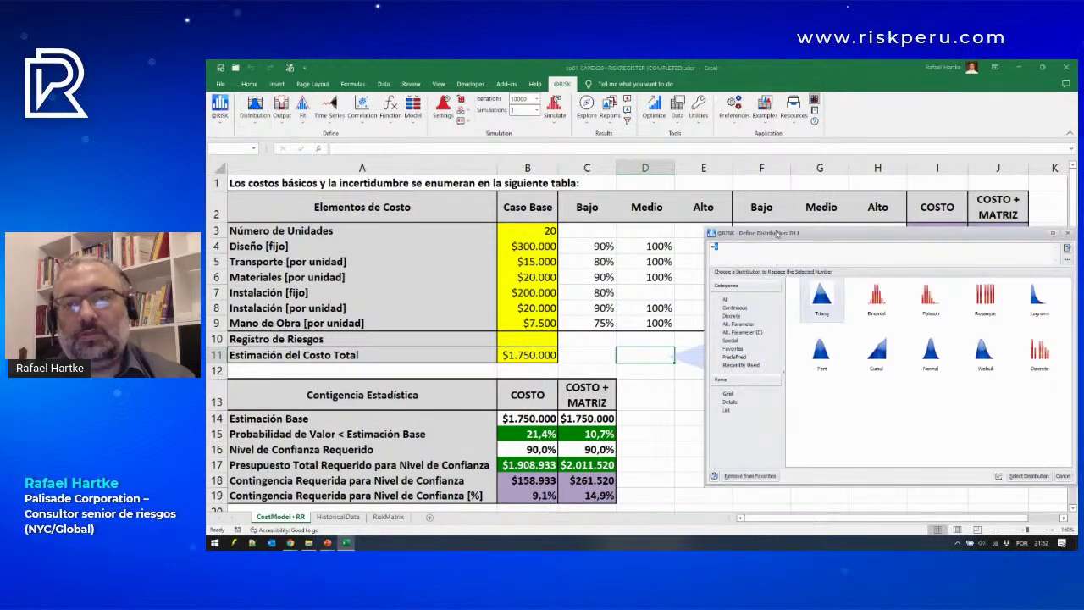
{"action": "left_click_drag", "start_coordinate": [778, 232], "coordinate": [475, 181]}
{"action": "left_click", "coordinate": [422, 248]}
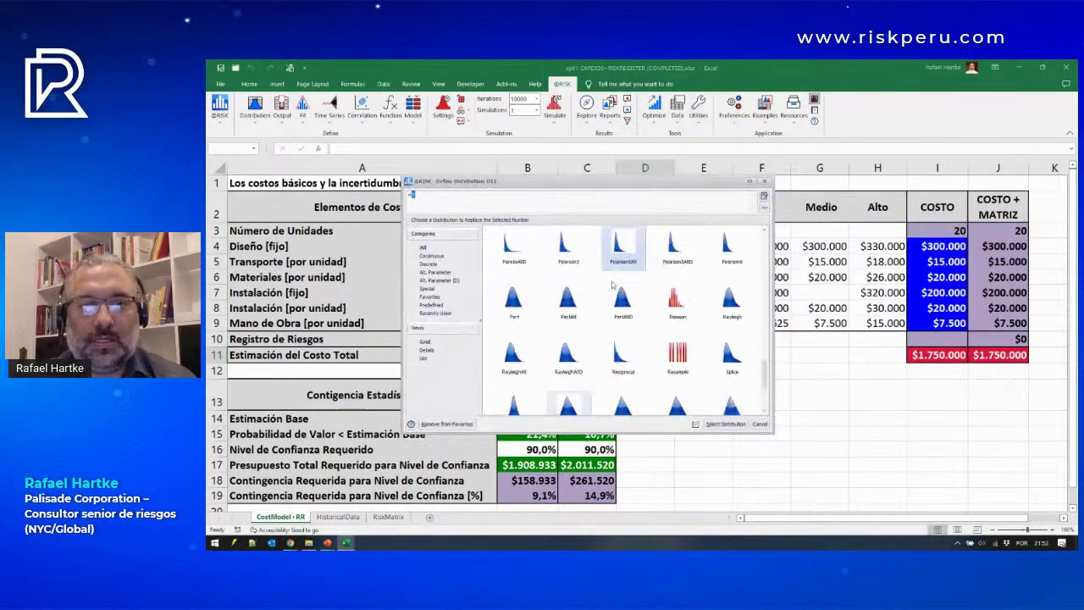
{"action": "scroll", "coordinate": [766, 385], "scroll_direction": "up", "scroll_amount": 3}
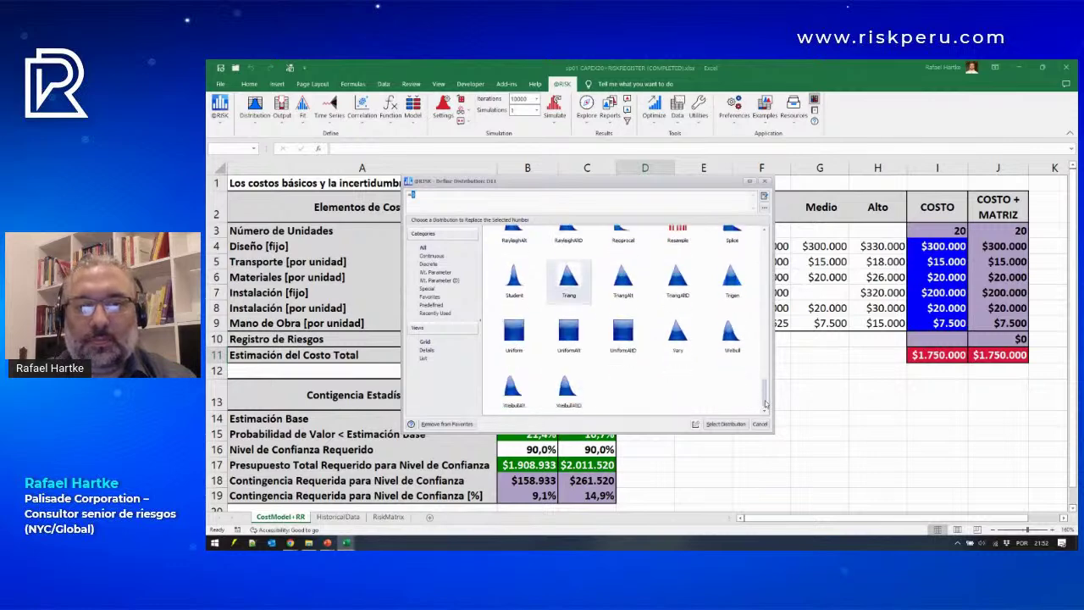
{"action": "left_click_drag", "start_coordinate": [769, 364], "coordinate": [769, 246]}
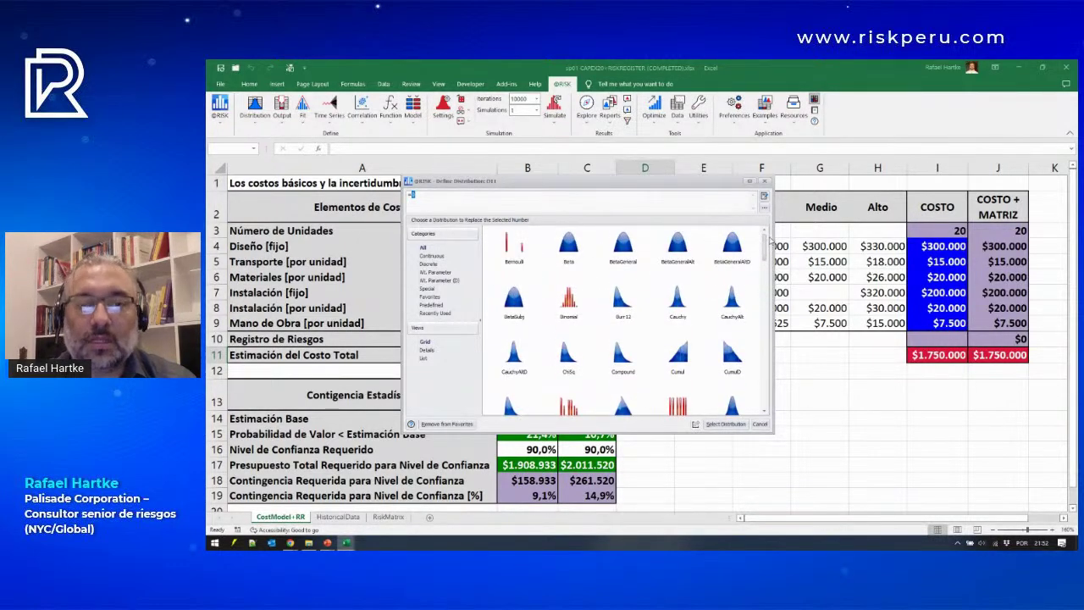
{"action": "left_click", "coordinate": [764, 180]}
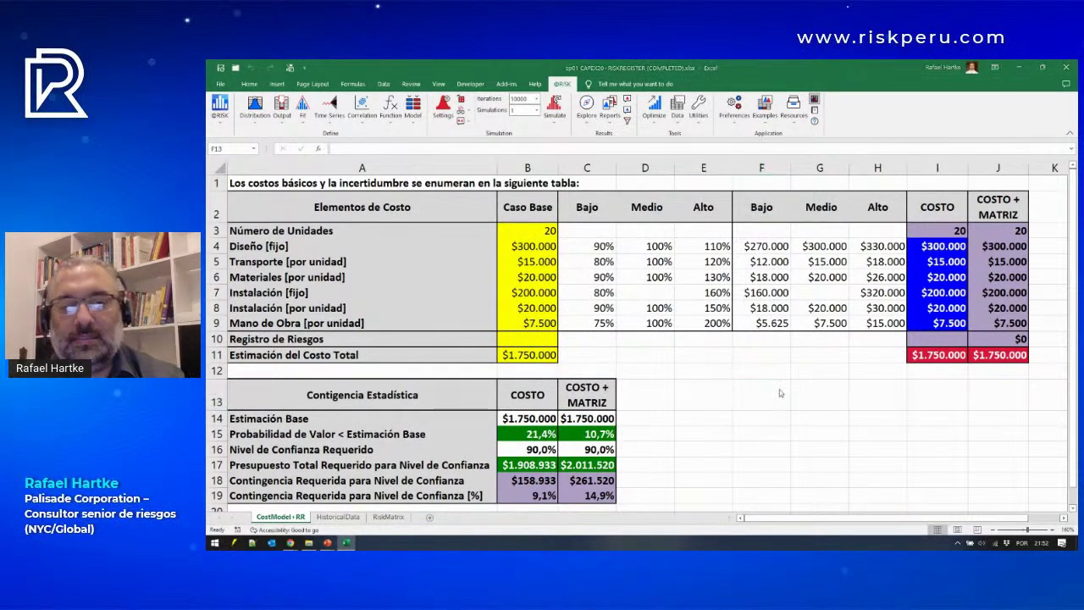
Step: Consult the slides on probability distributions and the traditional deterministic approach diagram, and switch back to the Excel workbook
{"action": "key", "text": "alt+Tab"}
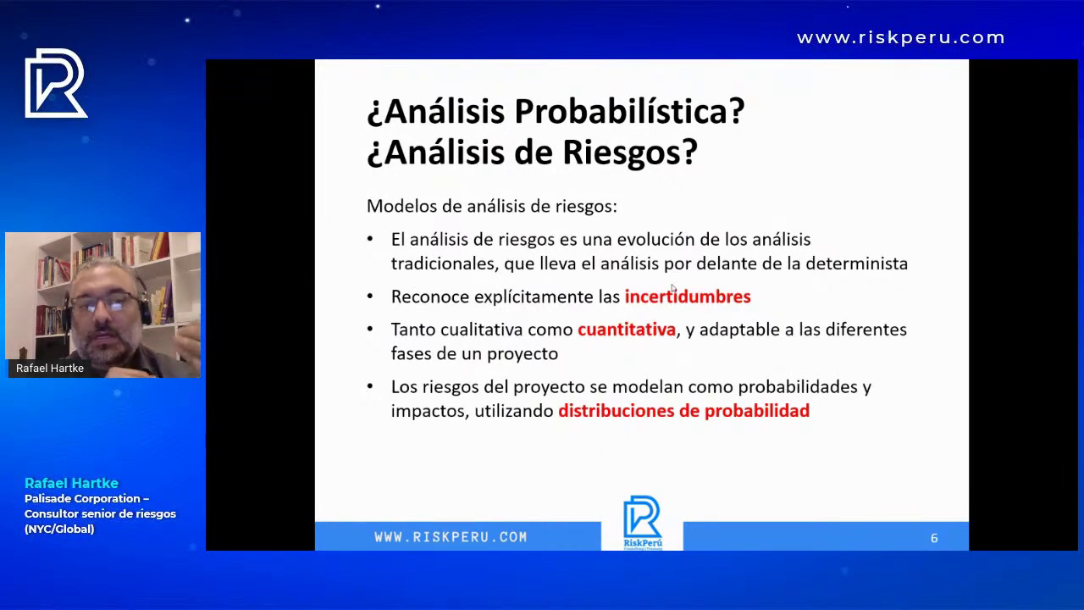
{"action": "left_click", "coordinate": [692, 428]}
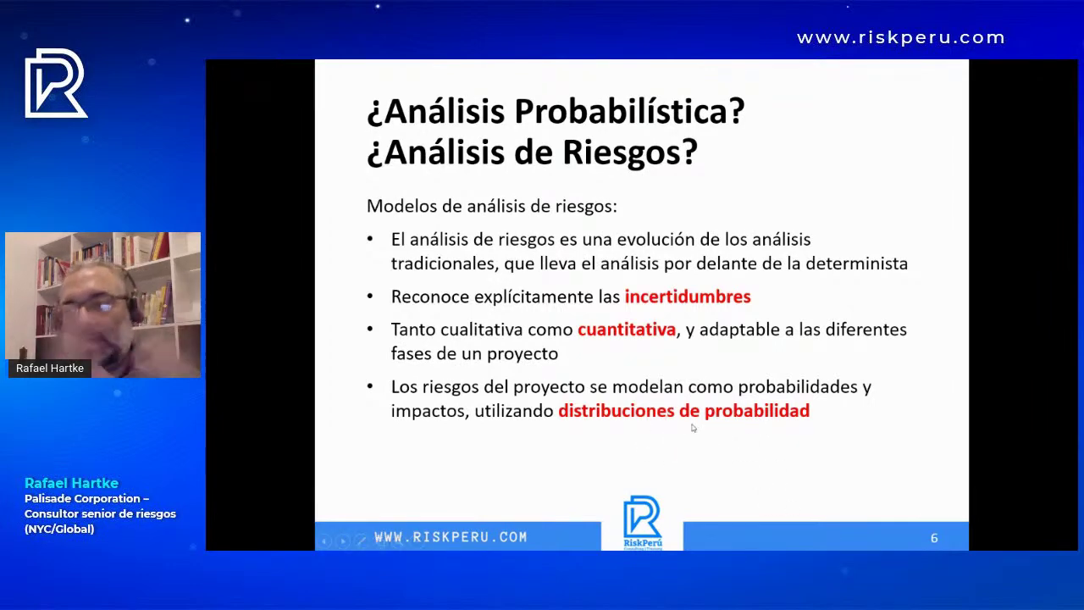
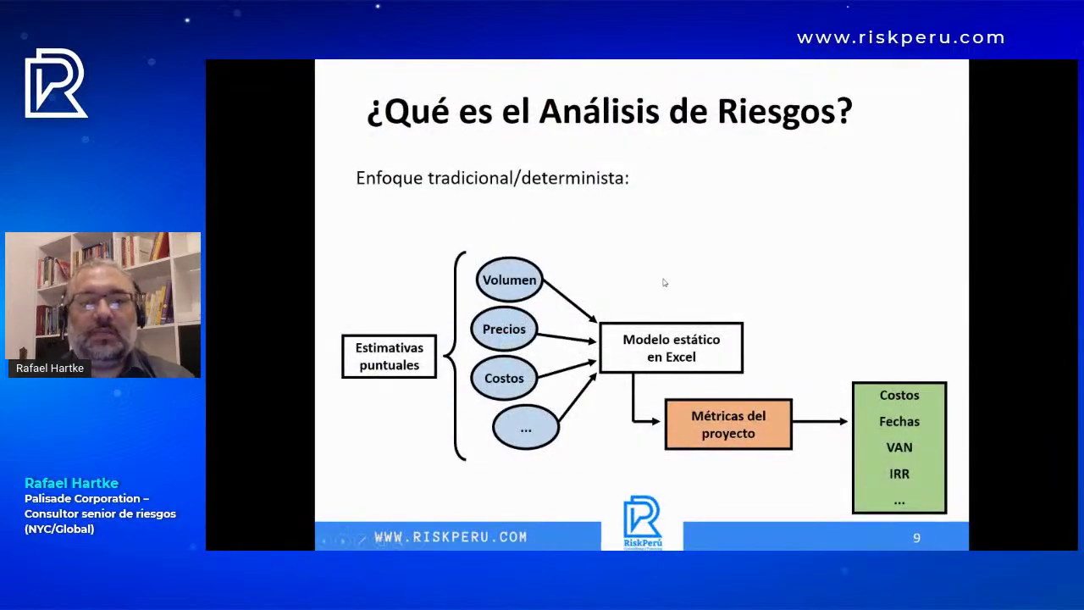
{"action": "left_click", "coordinate": [715, 360]}
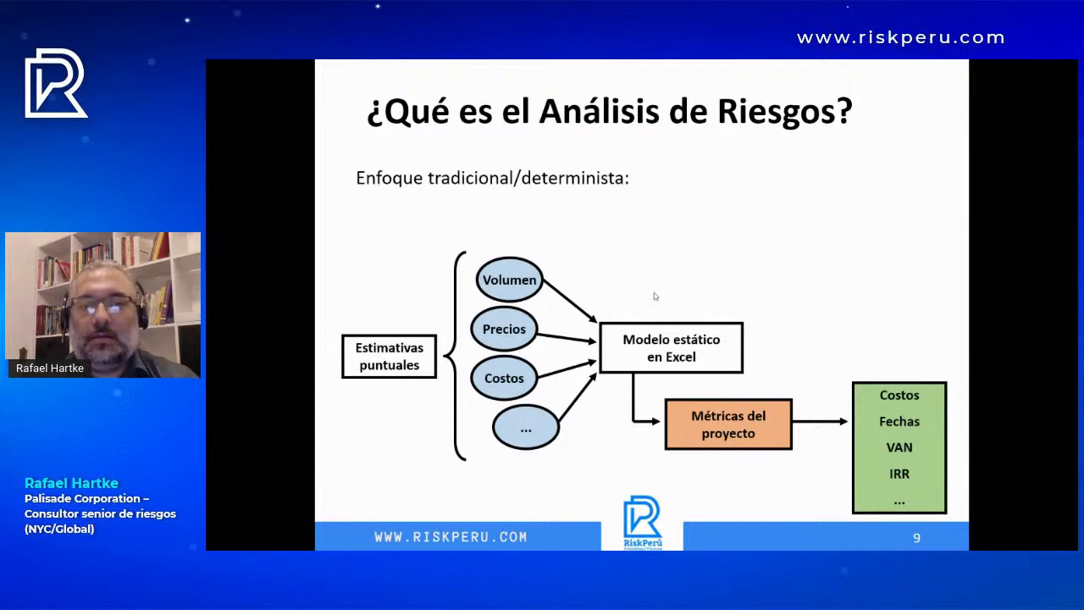
{"action": "left_click", "coordinate": [775, 442]}
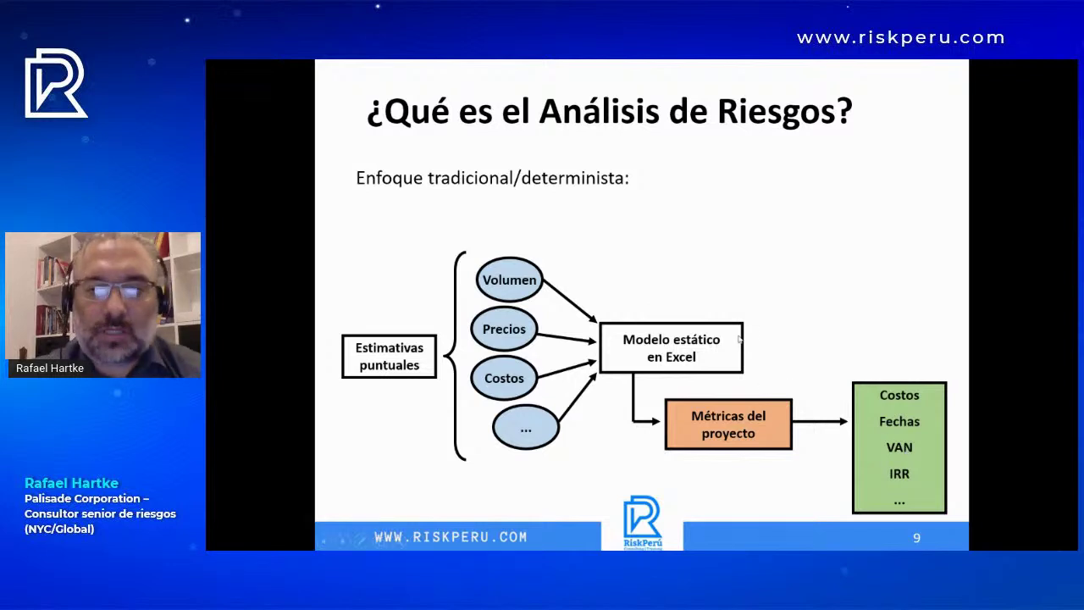
{"action": "left_click", "coordinate": [705, 354]}
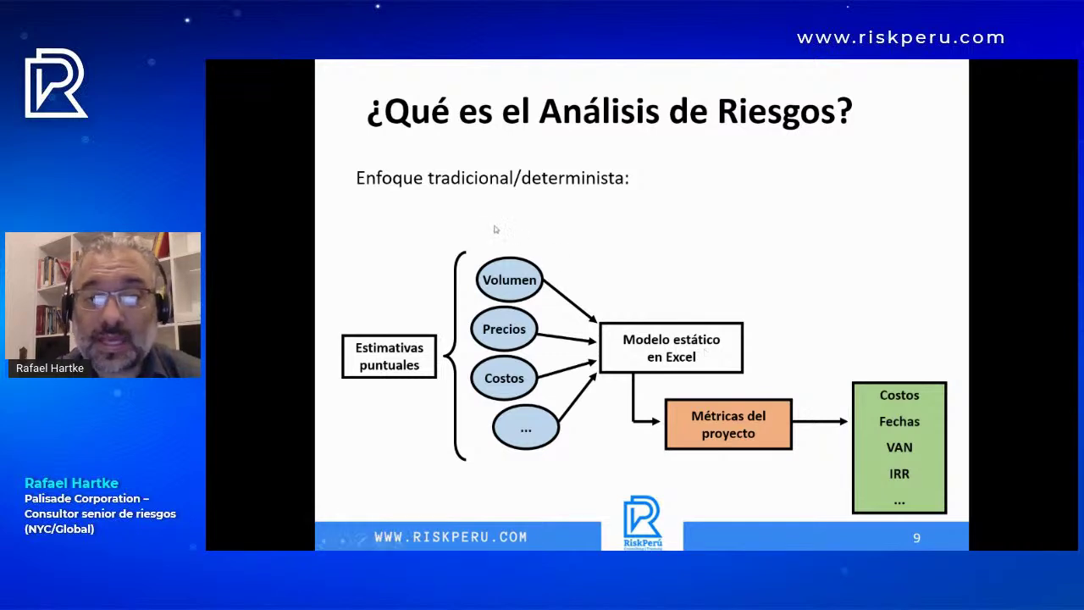
{"action": "left_click", "coordinate": [514, 328]}
{"action": "left_click", "coordinate": [514, 349]}
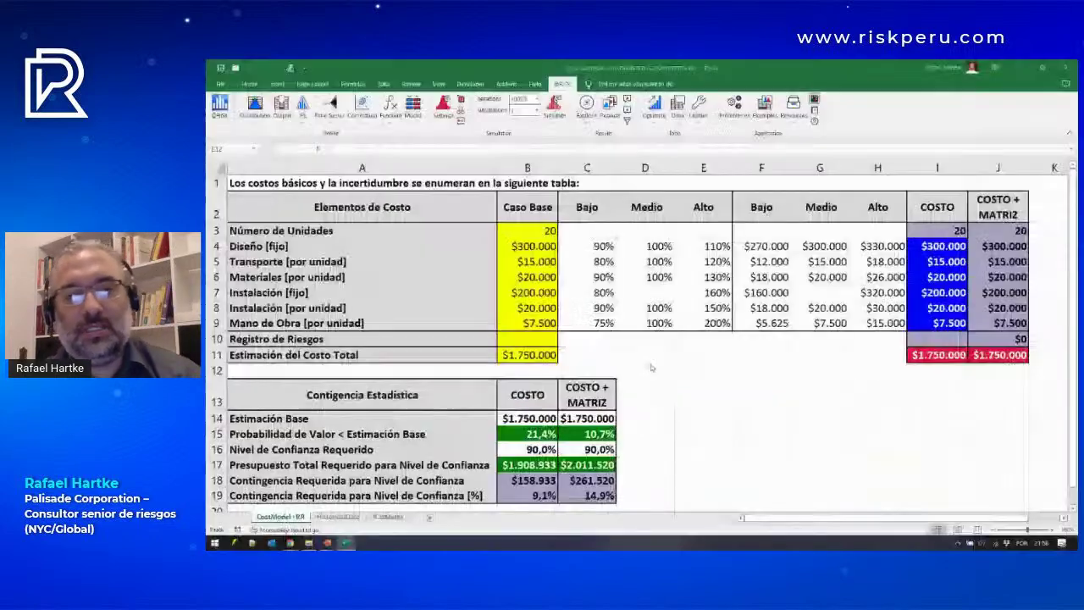
{"action": "key", "text": "alt+Tab"}
Step: Try question marks as placeholders for unknown estimates in the Caso Base cells B3 to B6, cancelling each entry
{"action": "left_click", "coordinate": [514, 231]}
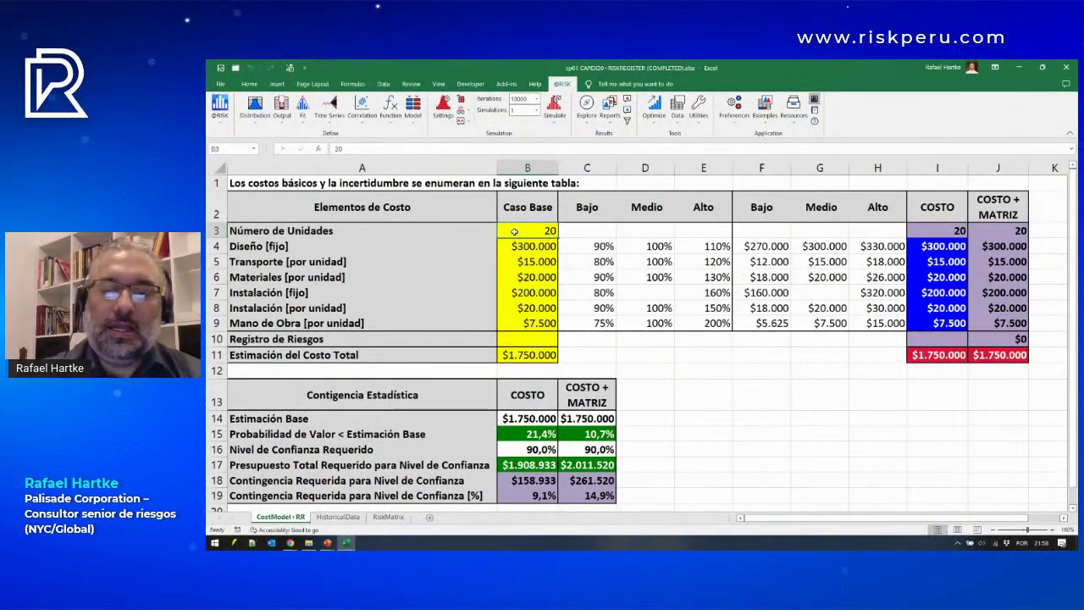
{"action": "type", "text": "????"}
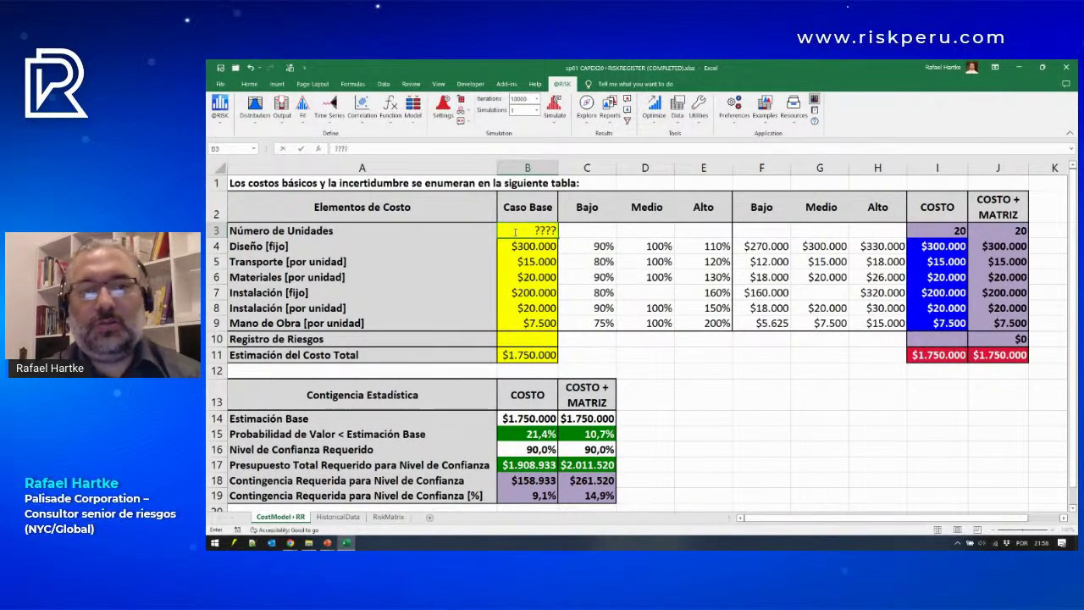
{"action": "key", "text": "Escape"}
{"action": "key", "text": "Down"}
{"action": "type", "text": "???????"}
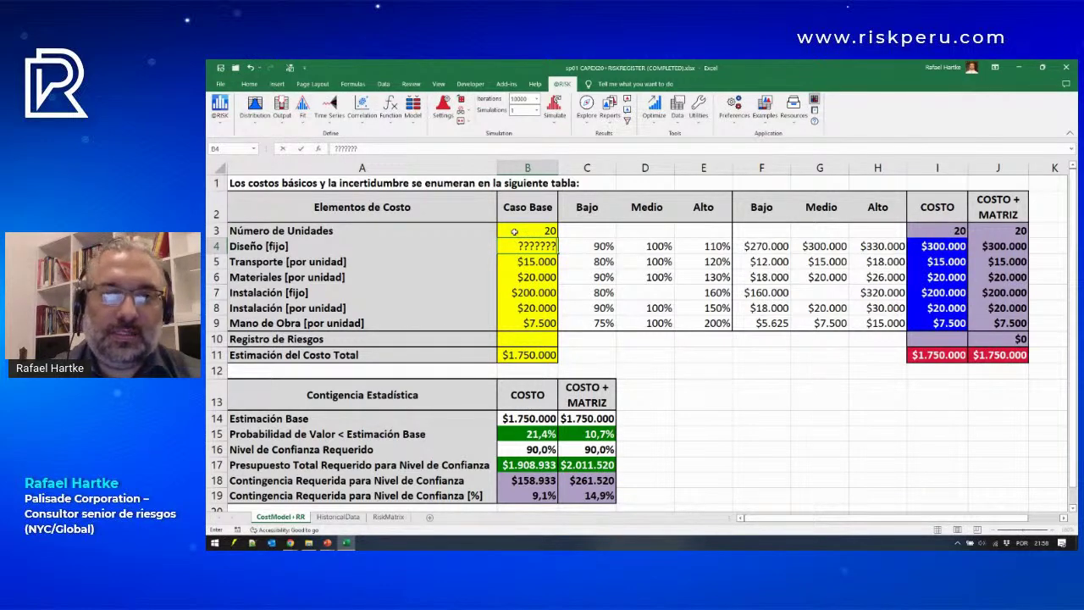
{"action": "key", "text": "Escape"}
{"action": "key", "text": "Down"}
{"action": "type", "text": "??????"}
{"action": "key", "text": "Escape"}
{"action": "key", "text": "Down"}
{"action": "type", "text": "????"}
{"action": "key", "text": "Escape"}
Step: Open the Estimación del Costo Total formula in B11 to inspect the base case cells it references
{"action": "key", "text": "Down"}
{"action": "key", "text": "Down"}
{"action": "key", "text": "Down"}
{"action": "key", "text": "Down"}
{"action": "key", "text": "Down"}
{"action": "key", "text": "F2"}
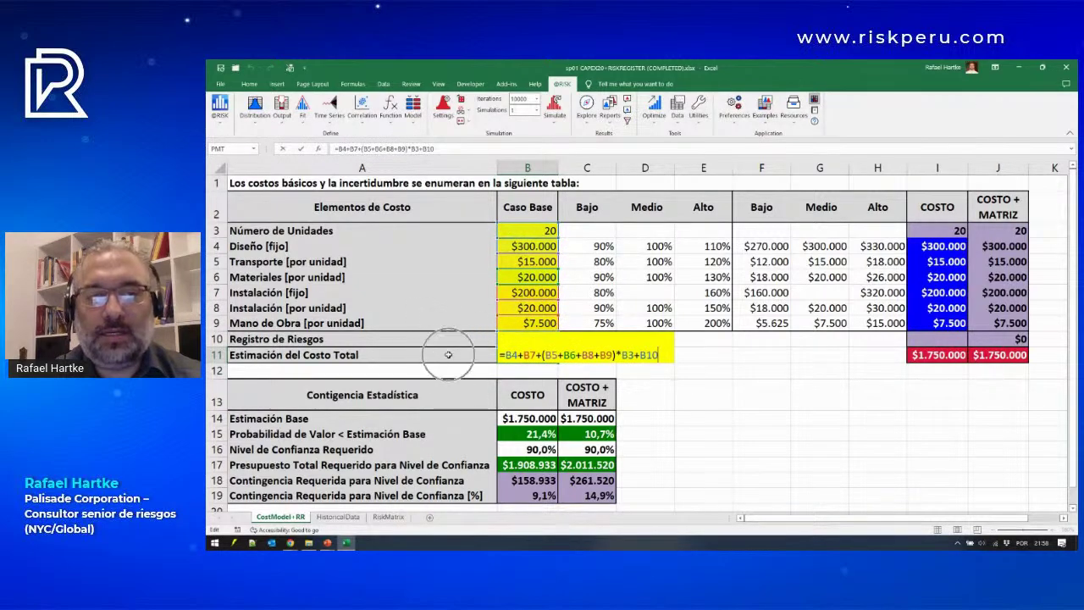
Step: Leave the B11 formula and consult the slides on the deterministic and probabilistic approaches before returning to the Excel workbook
{"action": "key", "text": "Escape"}
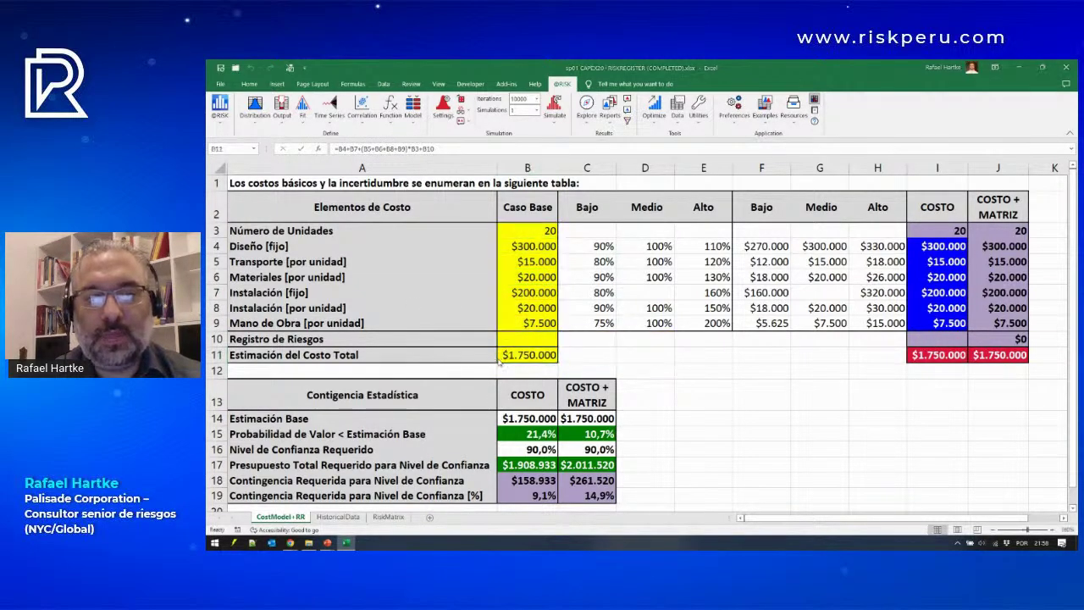
{"action": "key", "text": "alt+Tab"}
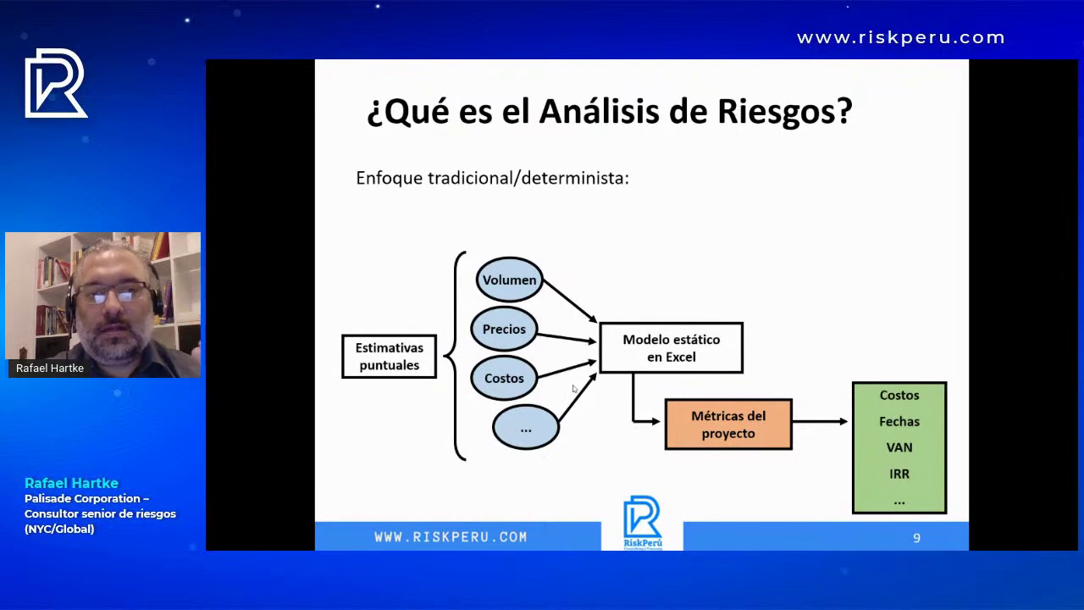
{"action": "key", "text": "Right"}
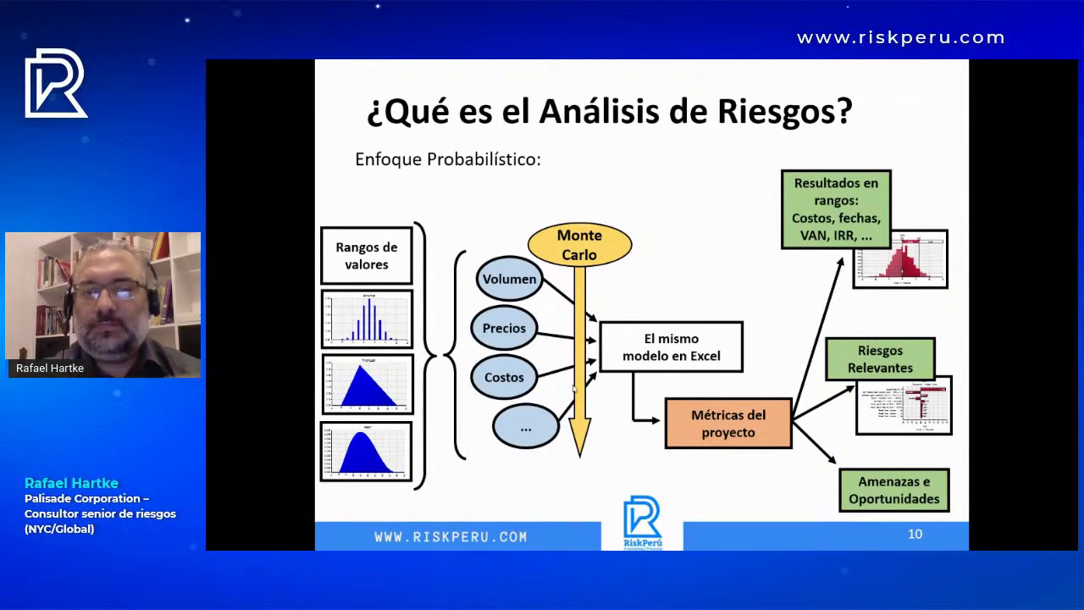
{"action": "key", "text": "ctrl"}
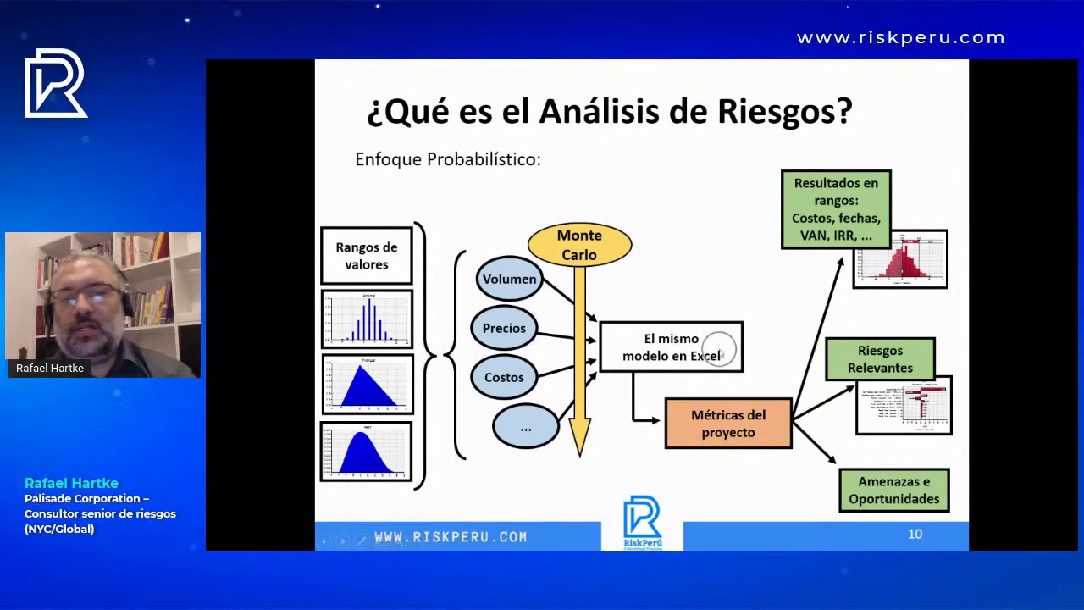
{"action": "key", "text": "alt+Tab"}
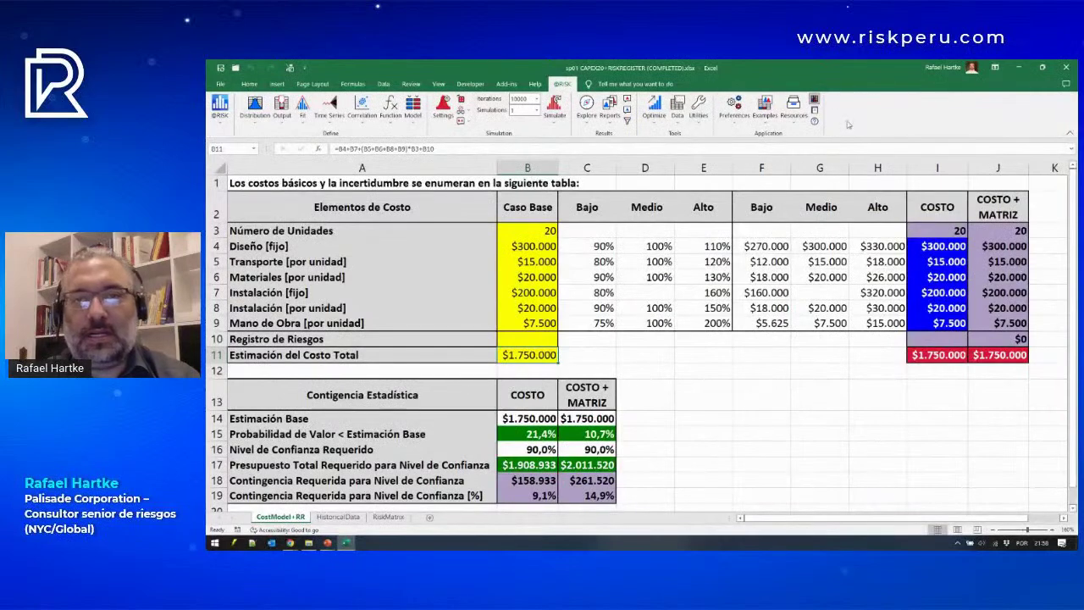
Step: Inspect the COSTO total formula in I11, highlighting the cost references that follow RiskOutput() and the per-unit sum multiplied by I3
{"action": "left_click", "coordinate": [929, 354]}
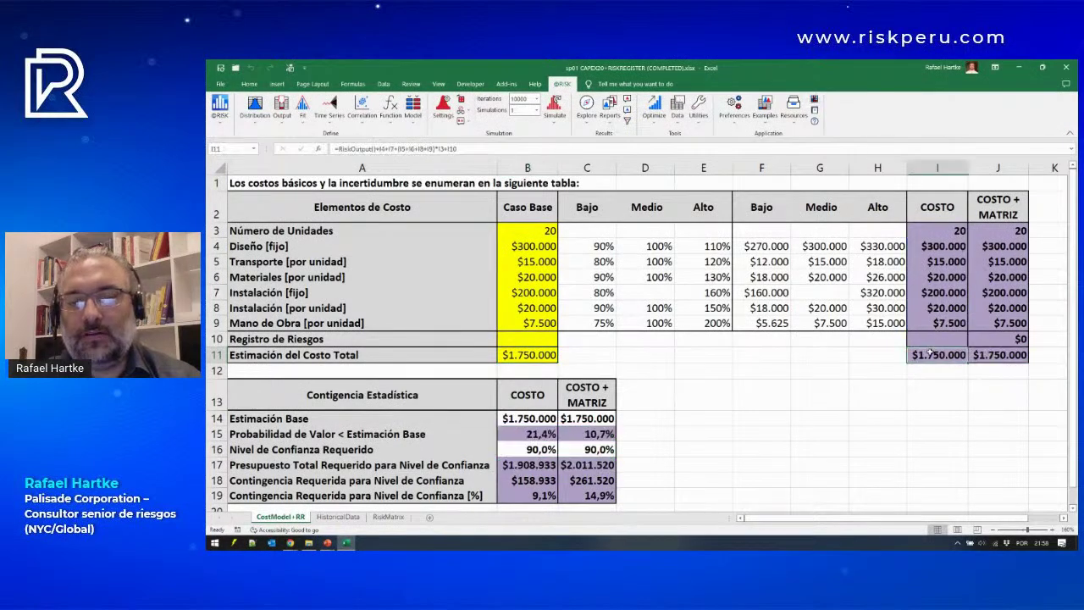
{"action": "double_click", "coordinate": [930, 355]}
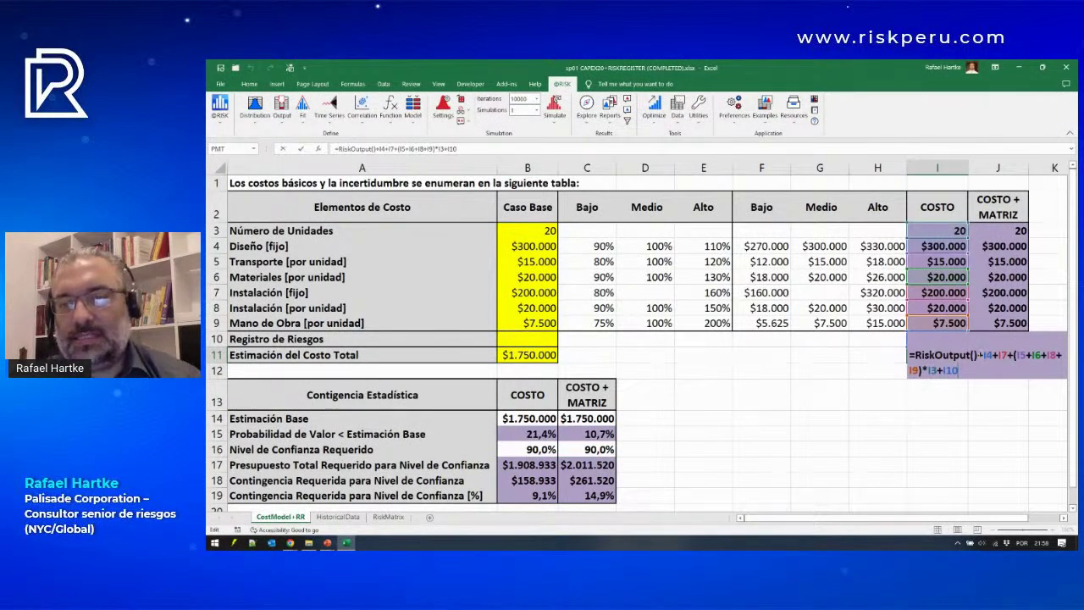
{"action": "left_click_drag", "start_coordinate": [984, 355], "coordinate": [958, 371]}
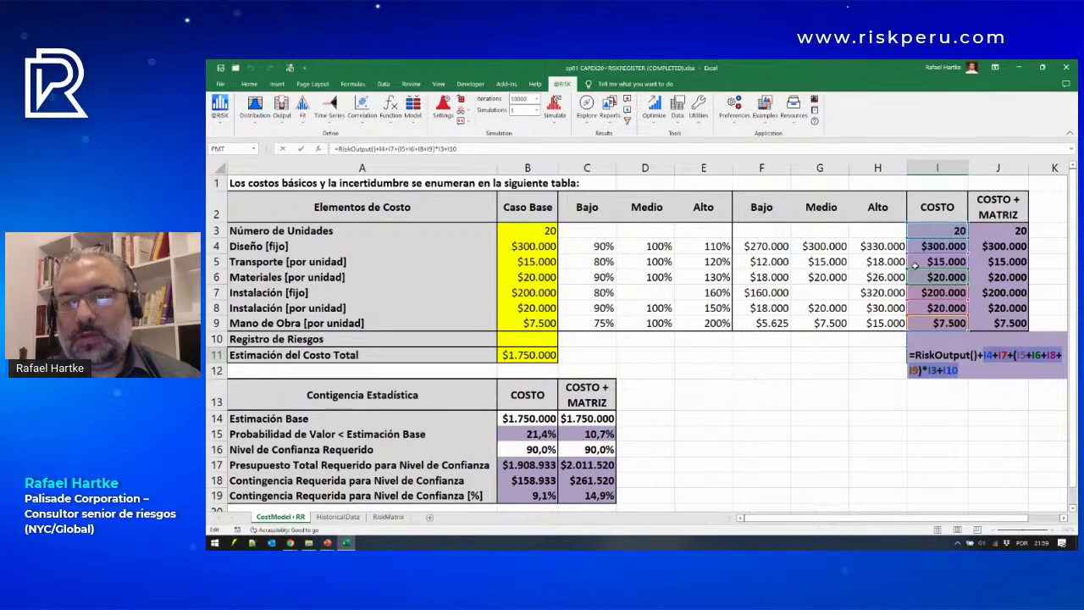
{"action": "left_click_drag", "start_coordinate": [1015, 356], "coordinate": [939, 370]}
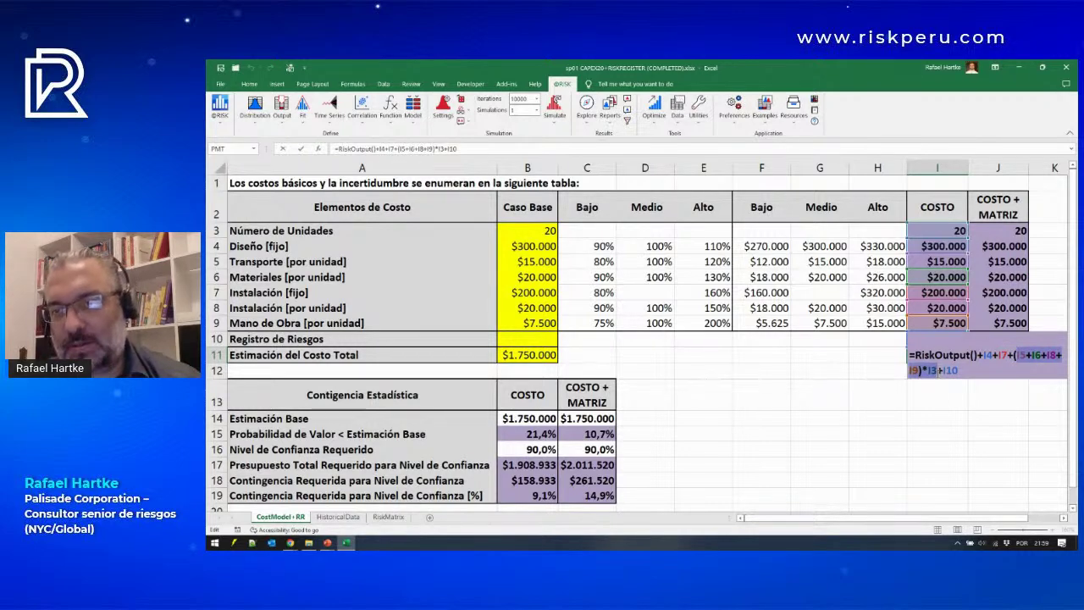
{"action": "left_click_drag", "start_coordinate": [984, 356], "coordinate": [1010, 356]}
{"action": "left_click", "coordinate": [1010, 356]}
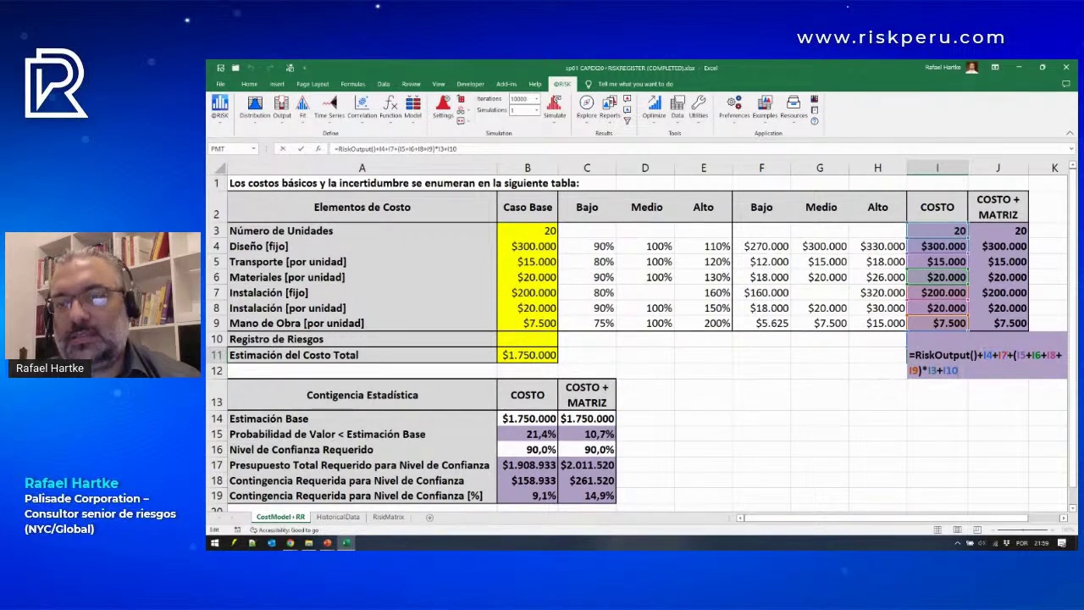
{"action": "key", "text": "Return"}
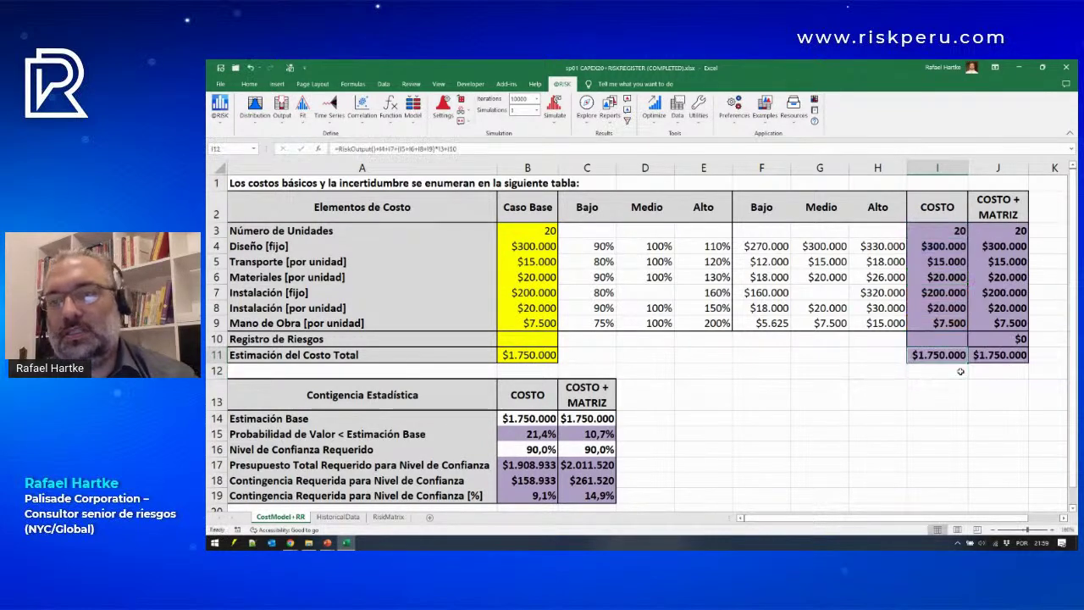
{"action": "double_click", "coordinate": [960, 359]}
Step: Compare the deterministic and probabilistic approach slides, and switch back to the Excel workbook to leave the I11 formula unedited
{"action": "key", "text": "alt+Tab"}
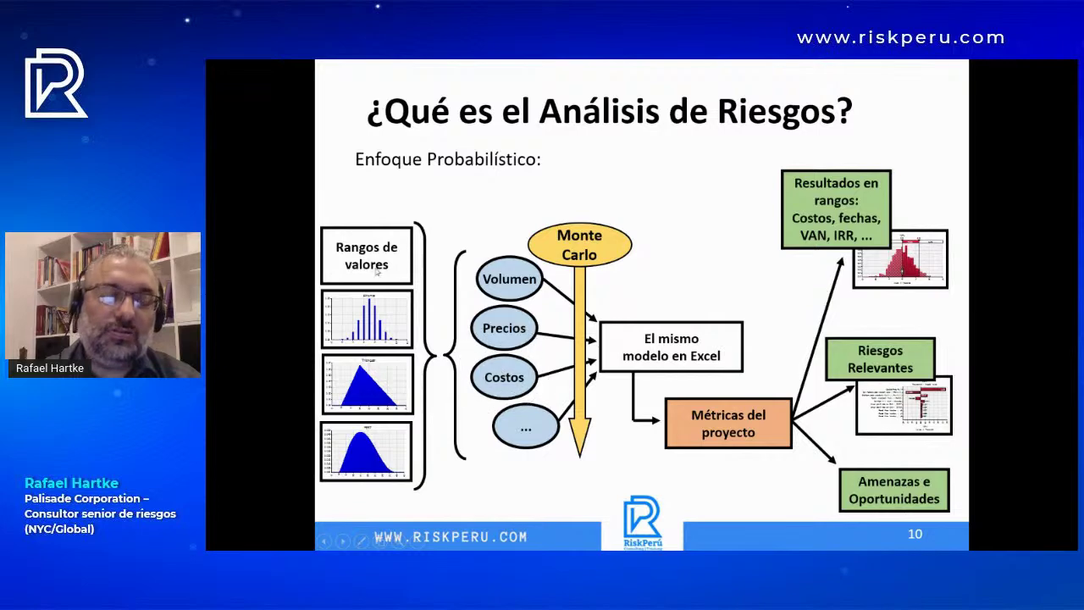
{"action": "key", "text": "Left"}
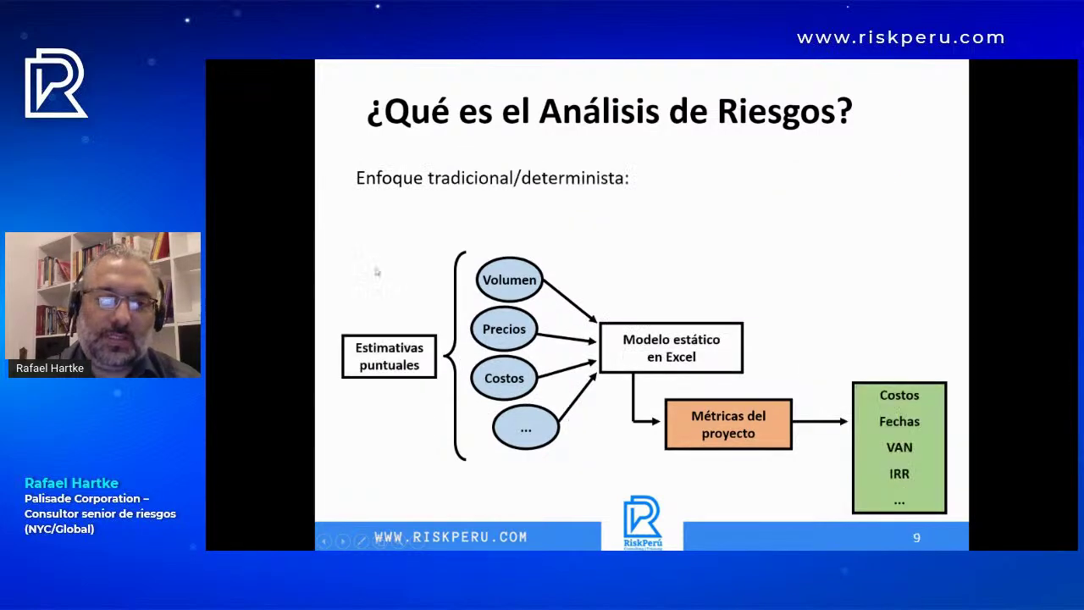
{"action": "left_click", "coordinate": [394, 382]}
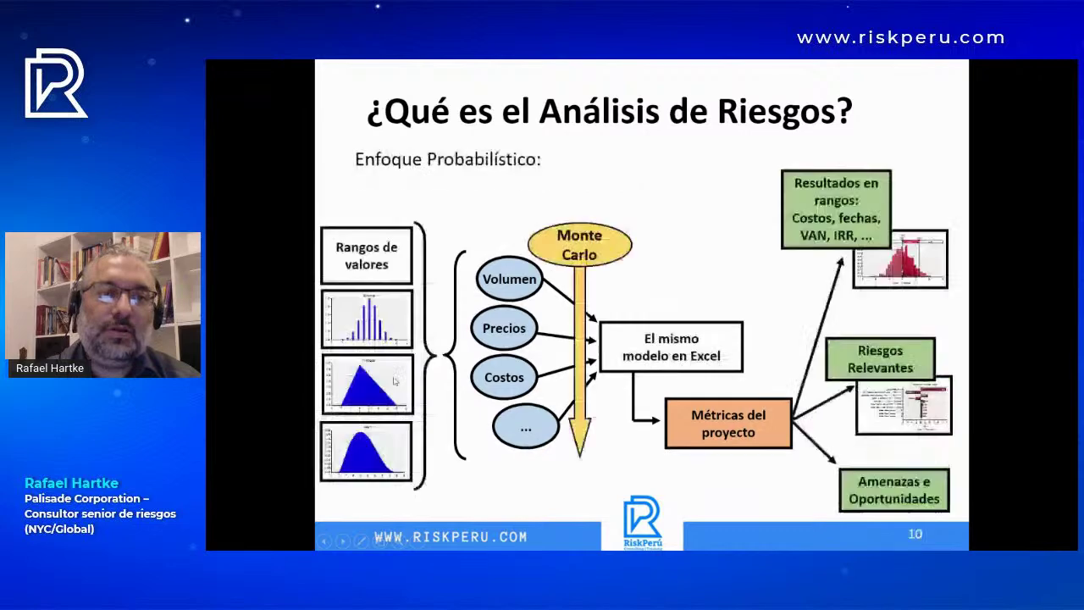
{"action": "key", "text": "alt+Tab"}
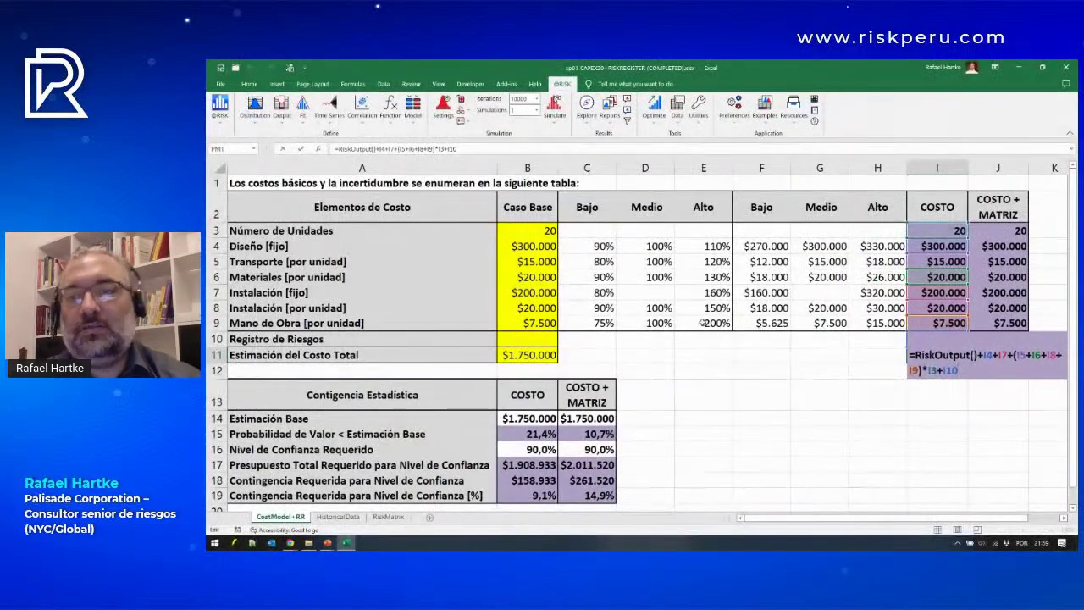
{"action": "key", "text": "Escape"}
{"action": "left_click", "coordinate": [930, 245]}
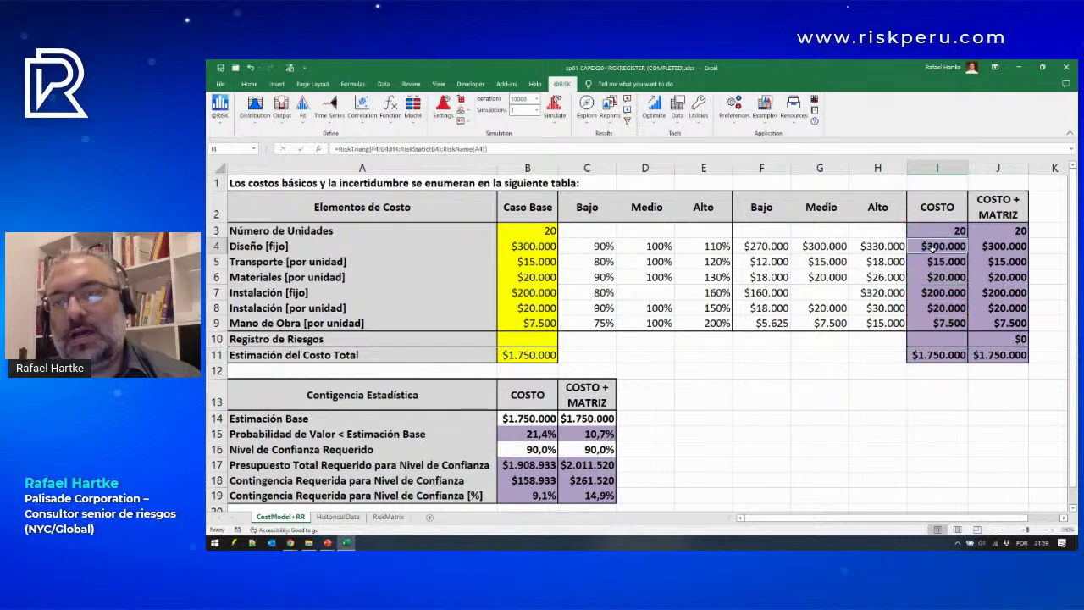
{"action": "left_click", "coordinate": [799, 116]}
{"action": "left_click", "coordinate": [814, 103]}
{"action": "left_click_drag", "start_coordinate": [748, 247], "coordinate": [938, 247]}
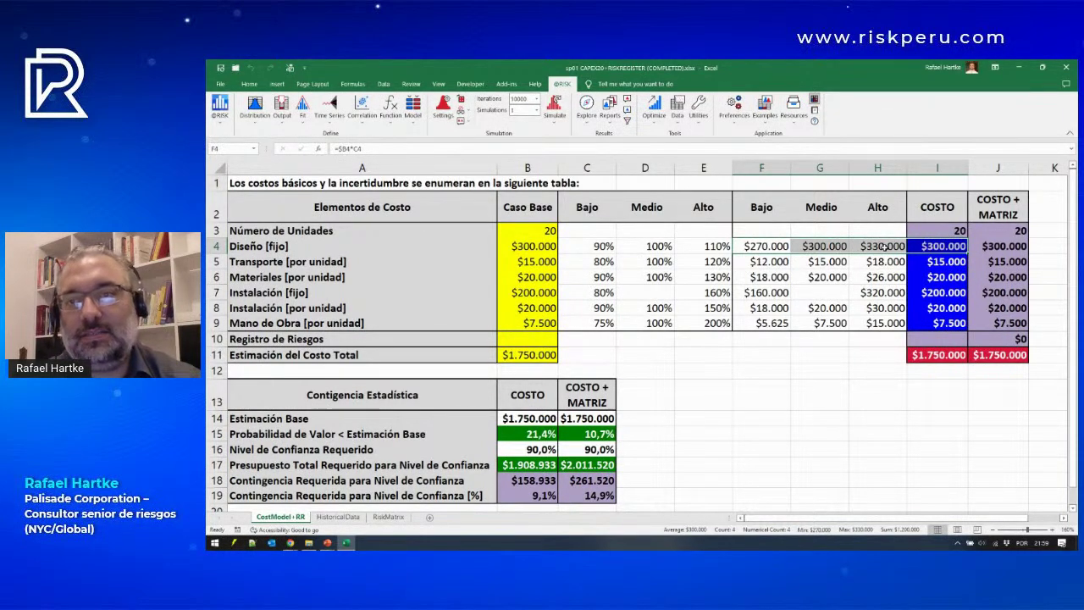
{"action": "left_click_drag", "start_coordinate": [767, 322], "coordinate": [918, 329]}
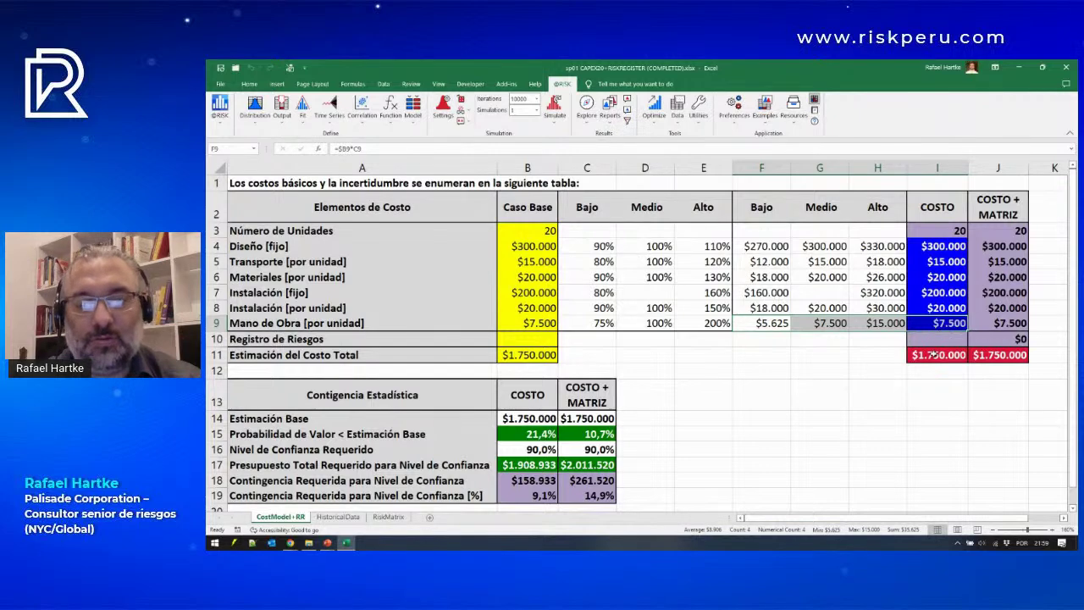
Step: Examine the Monte Carlo slide alongside the Transporte and Materiales rows in the Excel workbook, highlighting rows 5 and 6 together
{"action": "key", "text": "alt+Tab"}
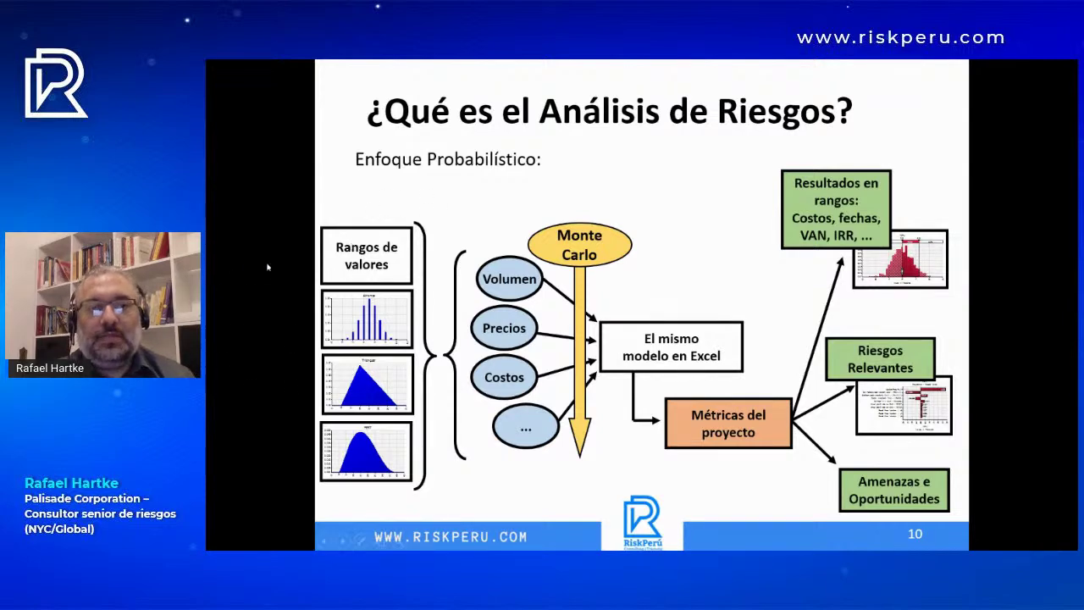
{"action": "key", "text": "ctrl"}
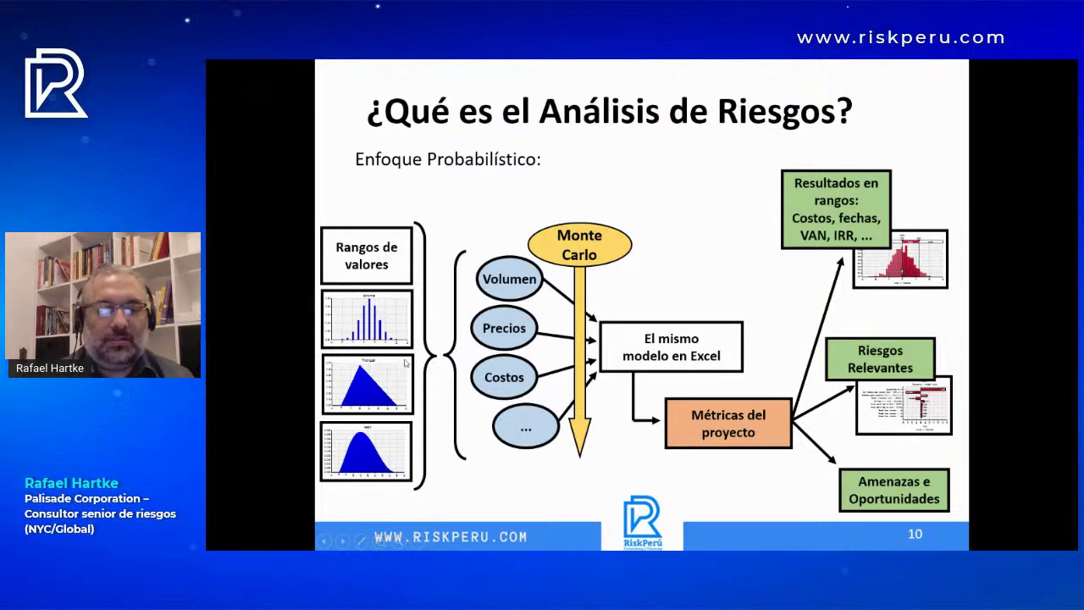
{"action": "key", "text": "alt+Tab"}
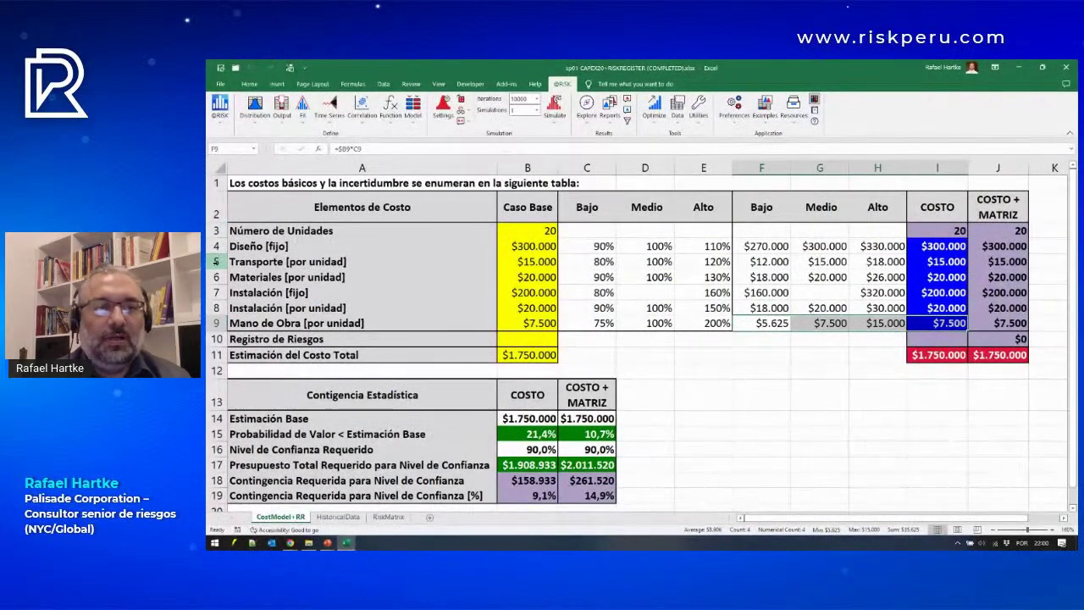
{"action": "left_click", "coordinate": [214, 262]}
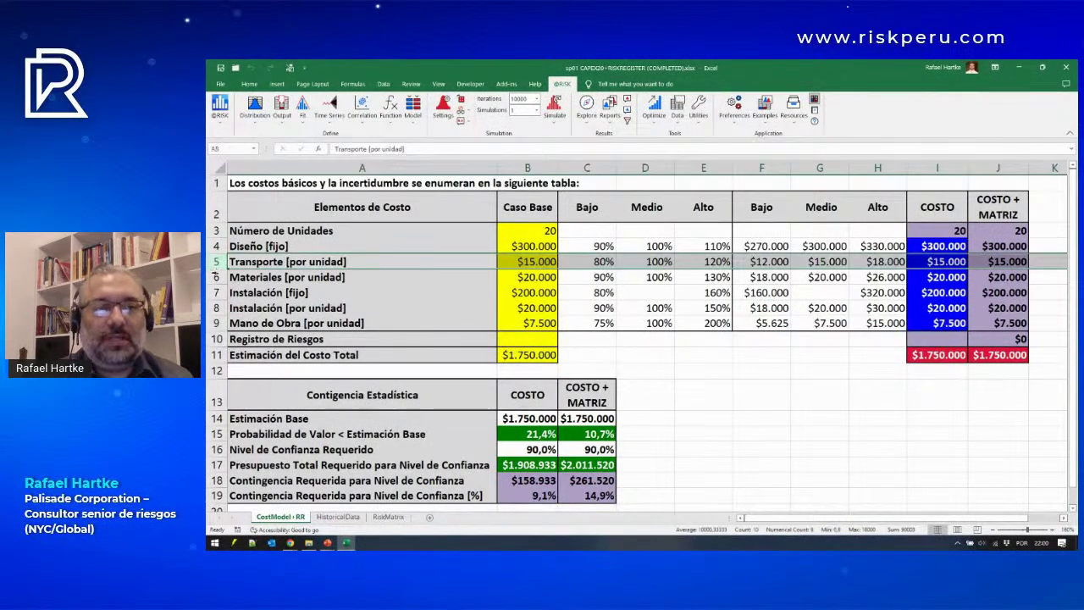
{"action": "left_click", "coordinate": [217, 277]}
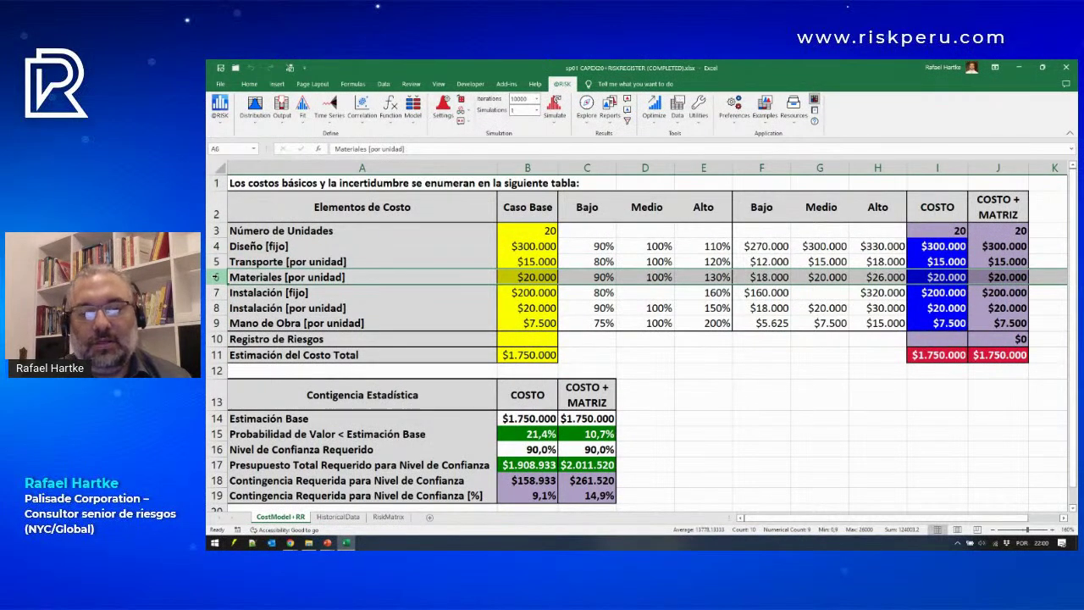
{"action": "left_click_drag", "start_coordinate": [216, 277], "coordinate": [217, 262]}
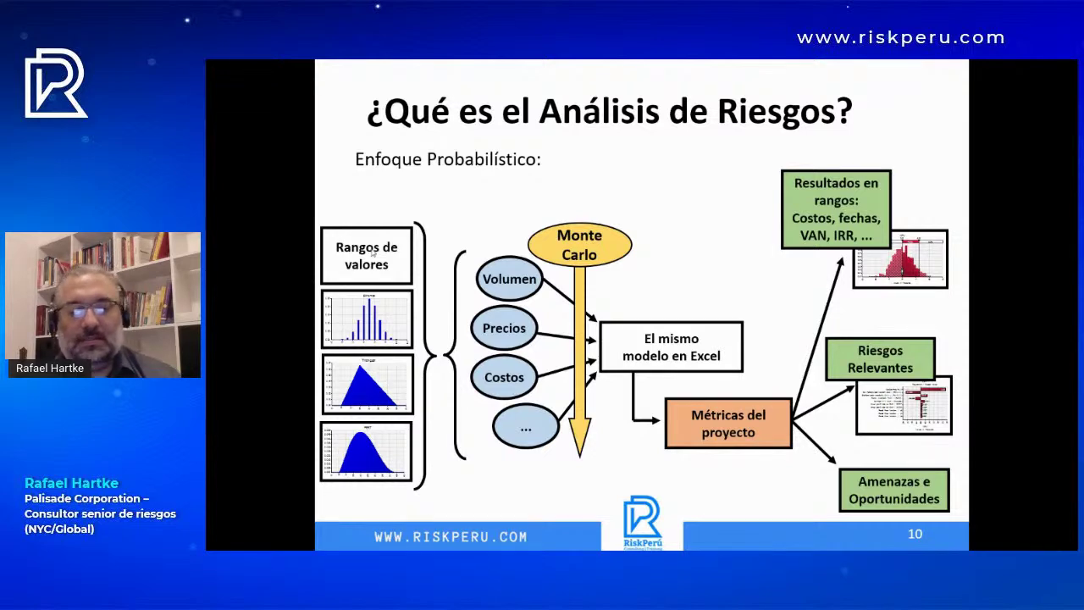
{"action": "key", "text": "alt+Tab"}
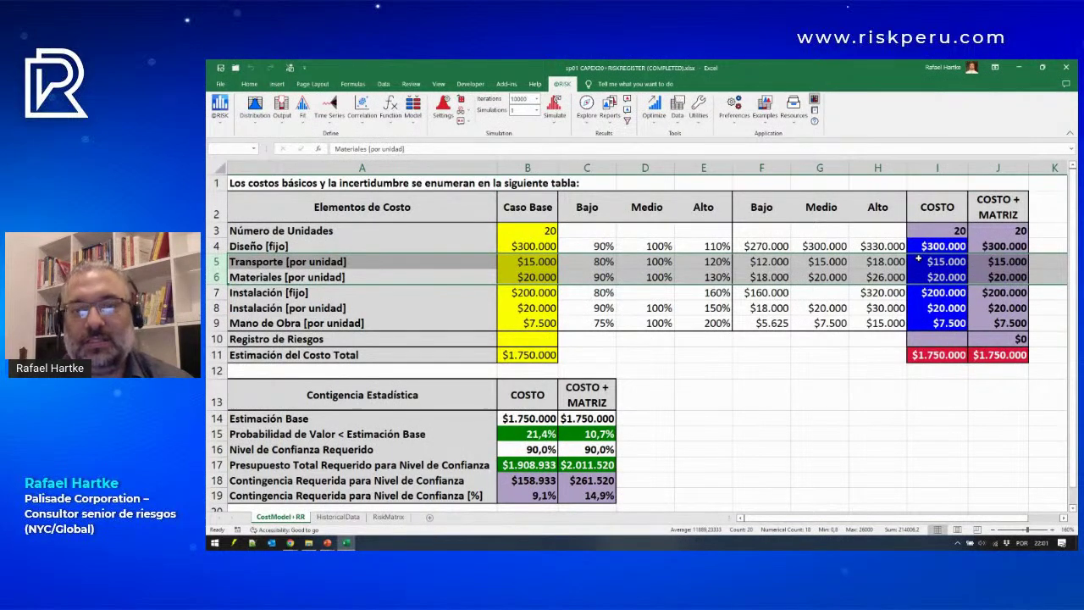
{"action": "key", "text": "alt+Tab"}
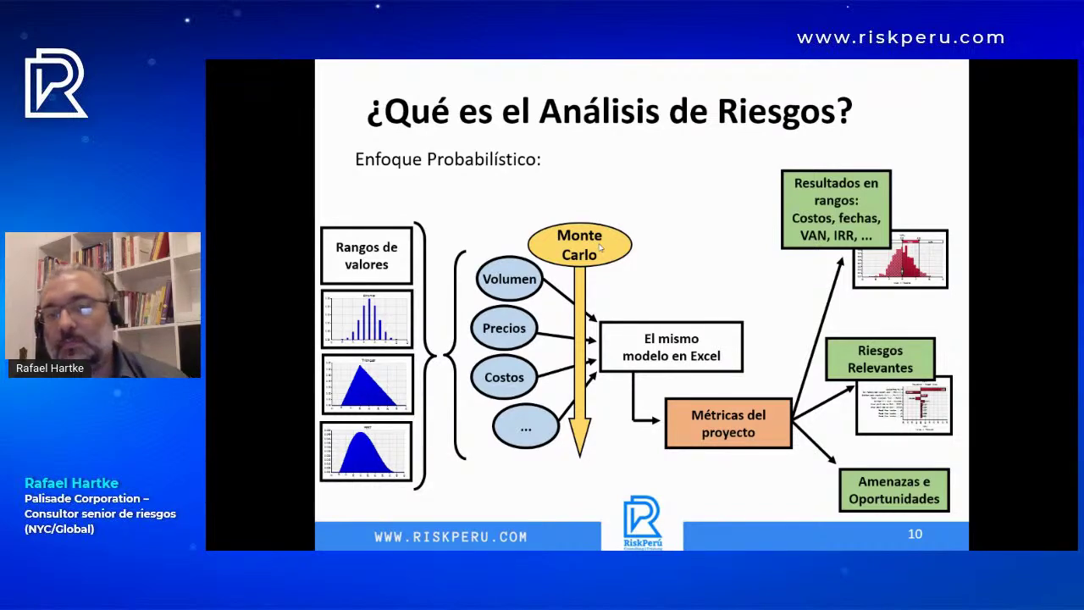
{"action": "key", "text": "alt+Tab"}
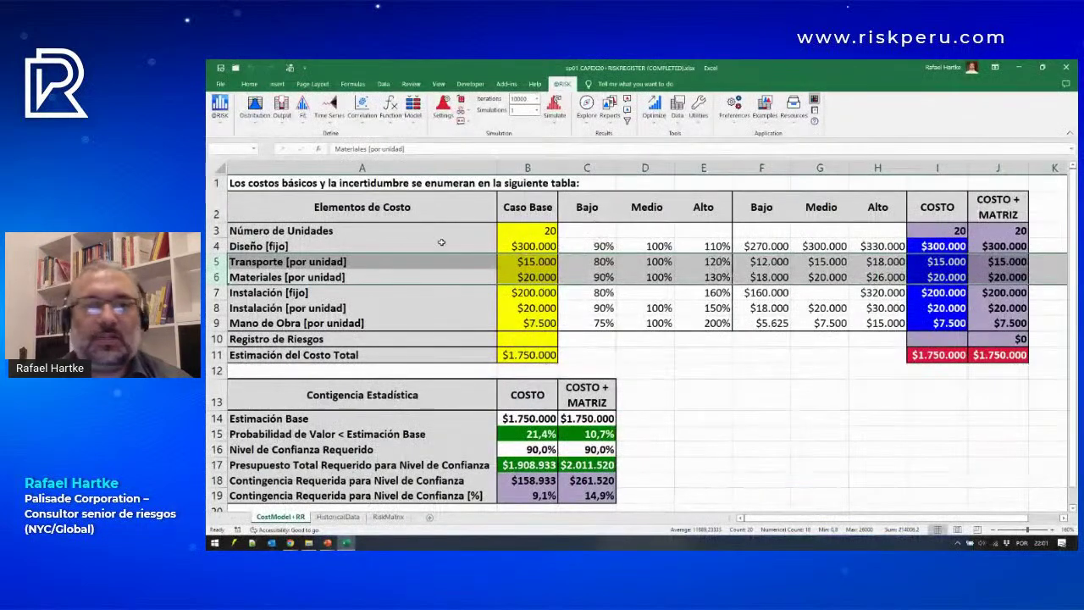
Step: Highlight the Bajo, Medio and Alto cost columns F to H, and the base case total area around row 11
{"action": "left_click", "coordinate": [769, 168]}
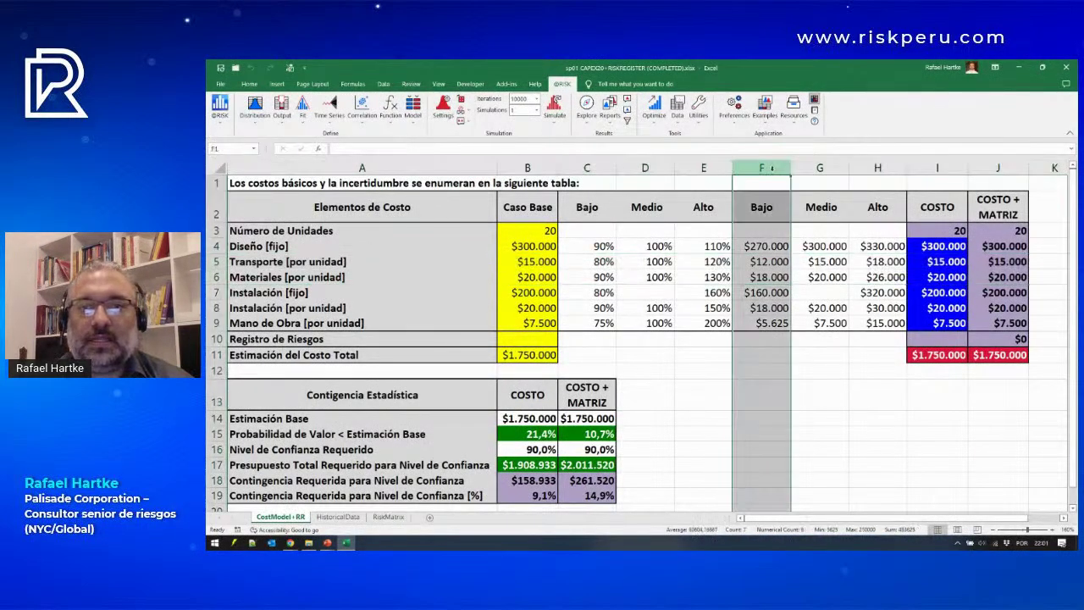
{"action": "left_click", "coordinate": [939, 365]}
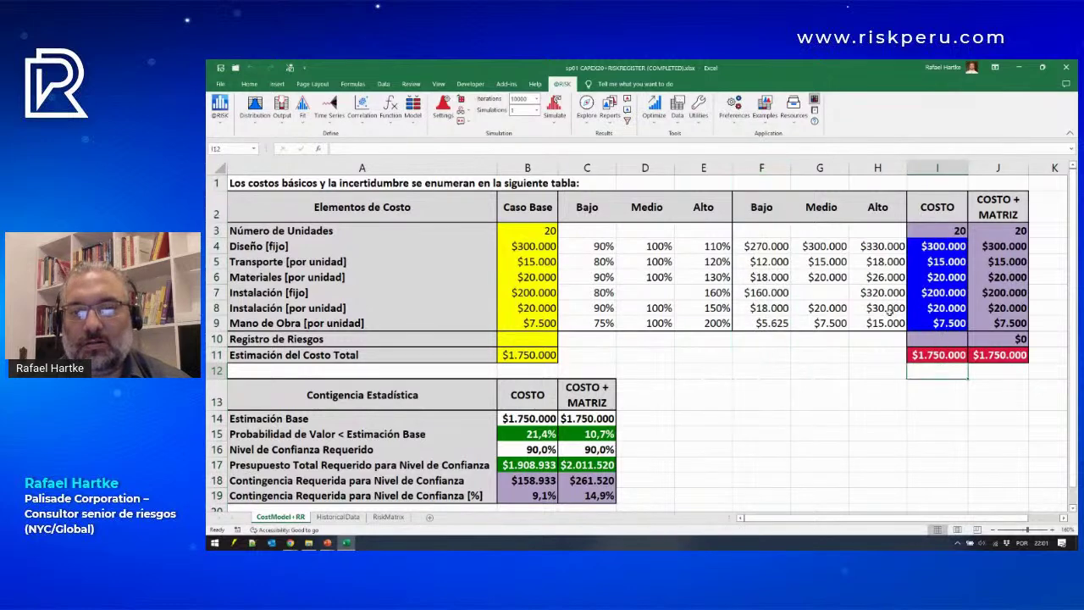
{"action": "left_click", "coordinate": [876, 167]}
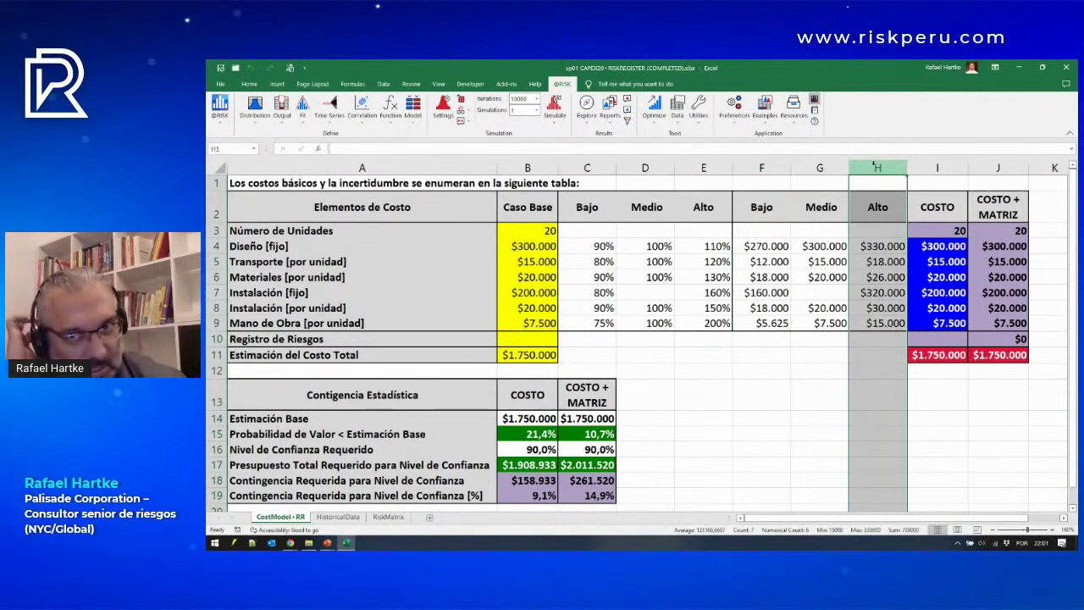
{"action": "left_click", "coordinate": [833, 167]}
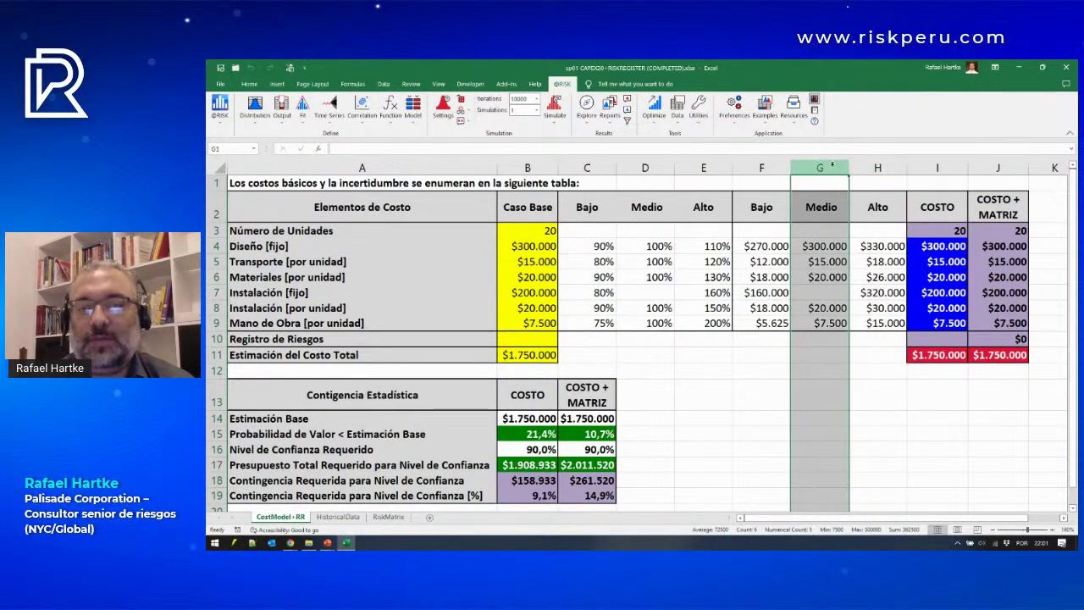
{"action": "left_click_drag", "start_coordinate": [773, 167], "coordinate": [866, 165]}
{"action": "left_click_drag", "start_coordinate": [456, 341], "coordinate": [599, 374]}
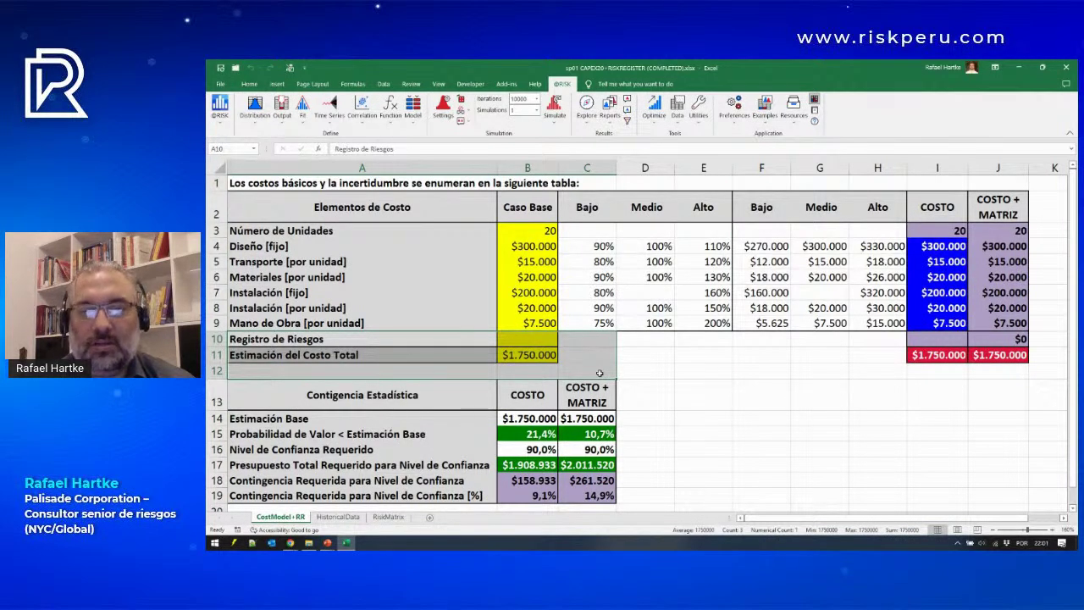
Step: View the available simulation iteration counts without changing the setting, and highlight the cost ranges and the COSTO cells from I4 down
{"action": "left_click", "coordinate": [535, 99]}
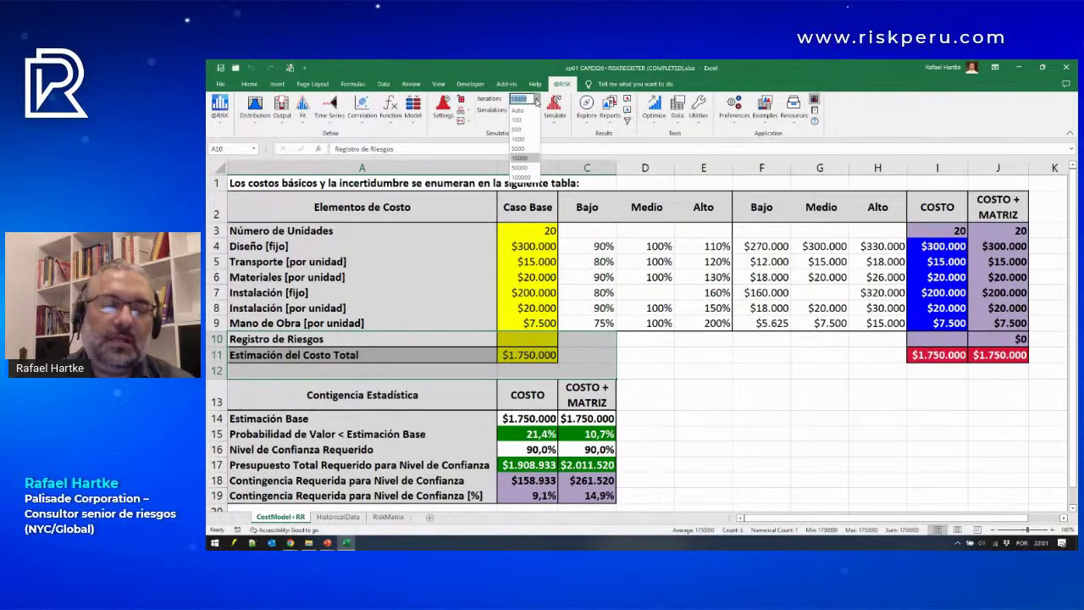
{"action": "left_click", "coordinate": [837, 376]}
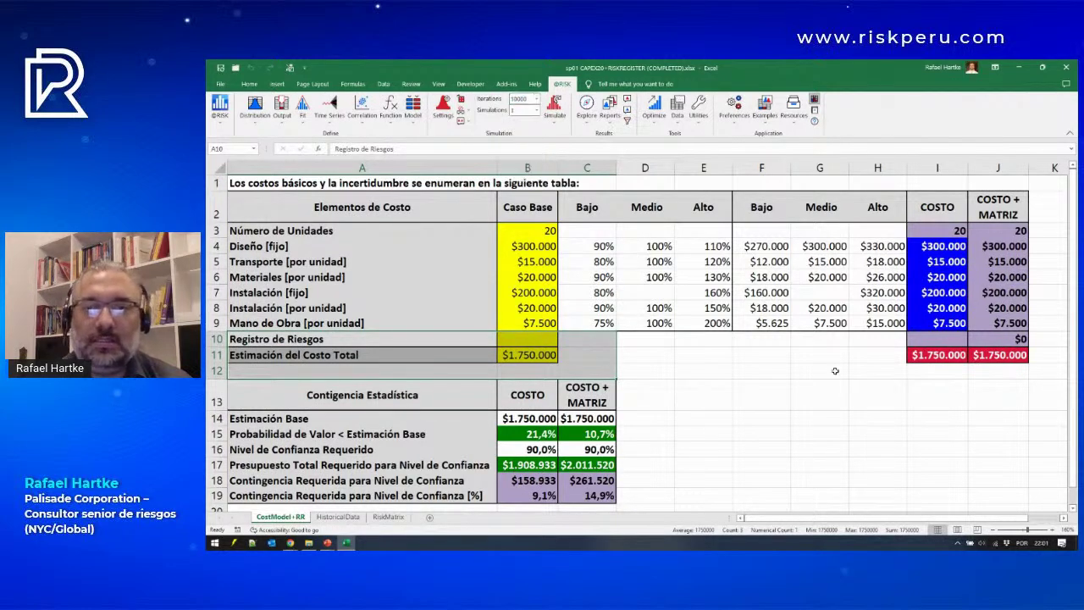
{"action": "left_click_drag", "start_coordinate": [784, 237], "coordinate": [886, 323]}
{"action": "left_click_drag", "start_coordinate": [932, 245], "coordinate": [943, 333]}
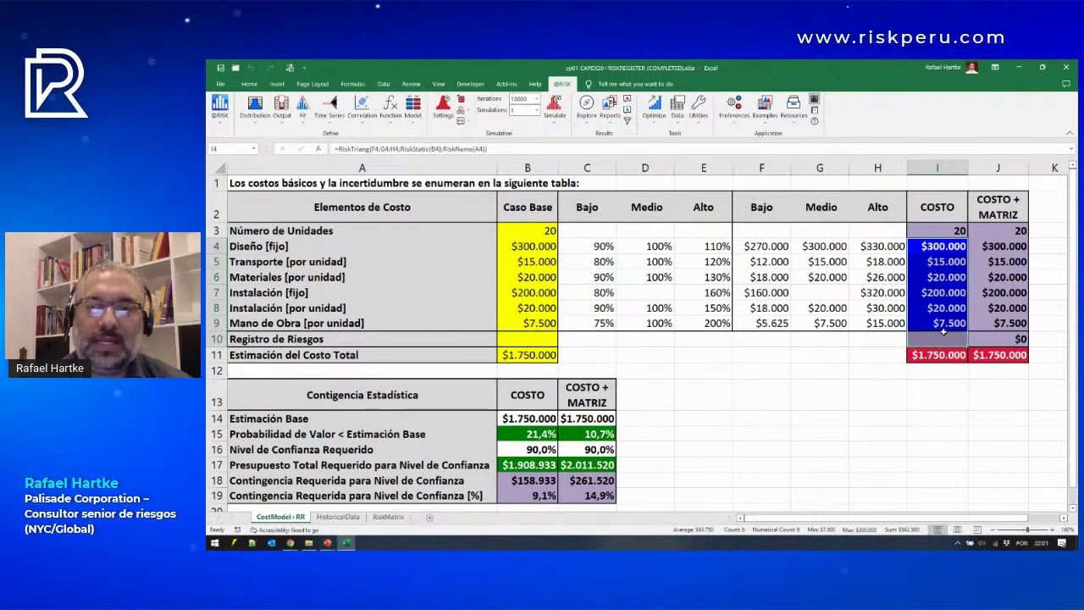
{"action": "left_click", "coordinate": [680, 398]}
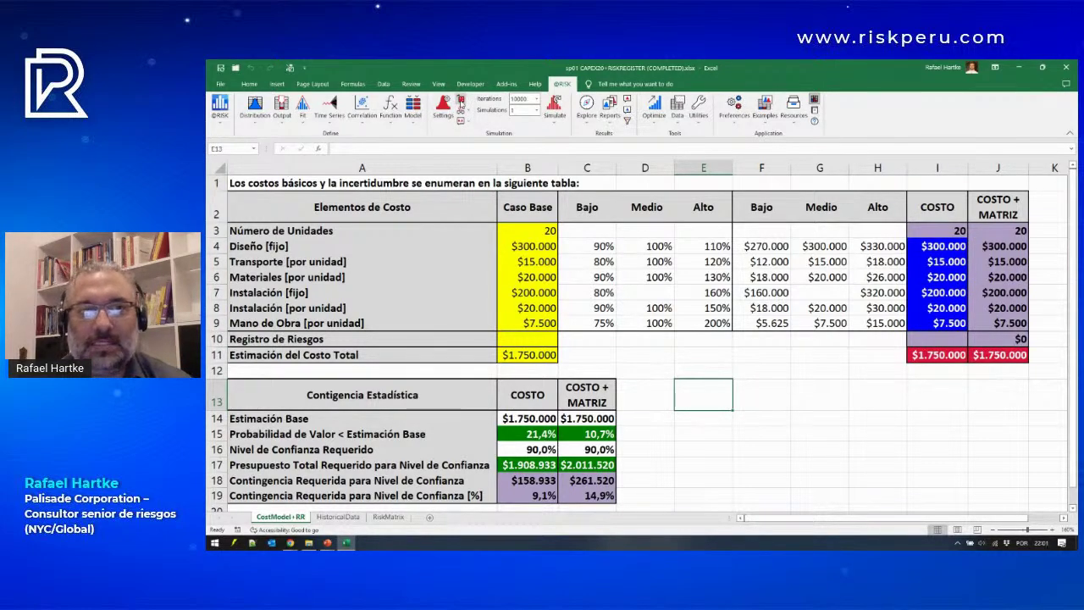
{"action": "left_click", "coordinate": [461, 100]}
{"action": "left_click_drag", "start_coordinate": [932, 231], "coordinate": [933, 341]}
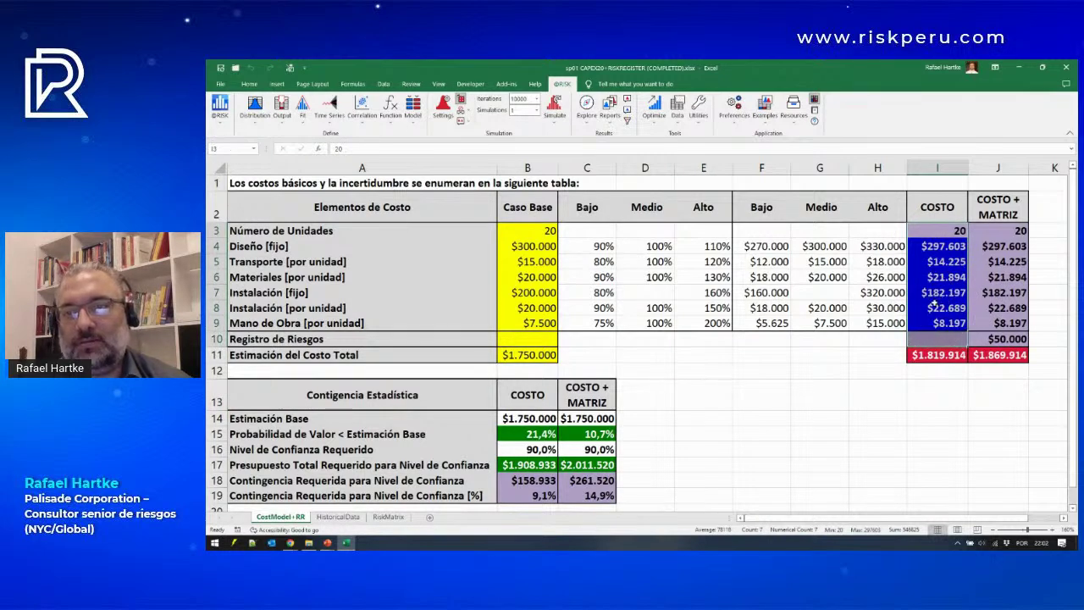
Step: Examine the sampled costs of the Diseño, Transporte, Materiales and Instalación rows against their ranges, and the COSTO total in I11
{"action": "left_click", "coordinate": [926, 243]}
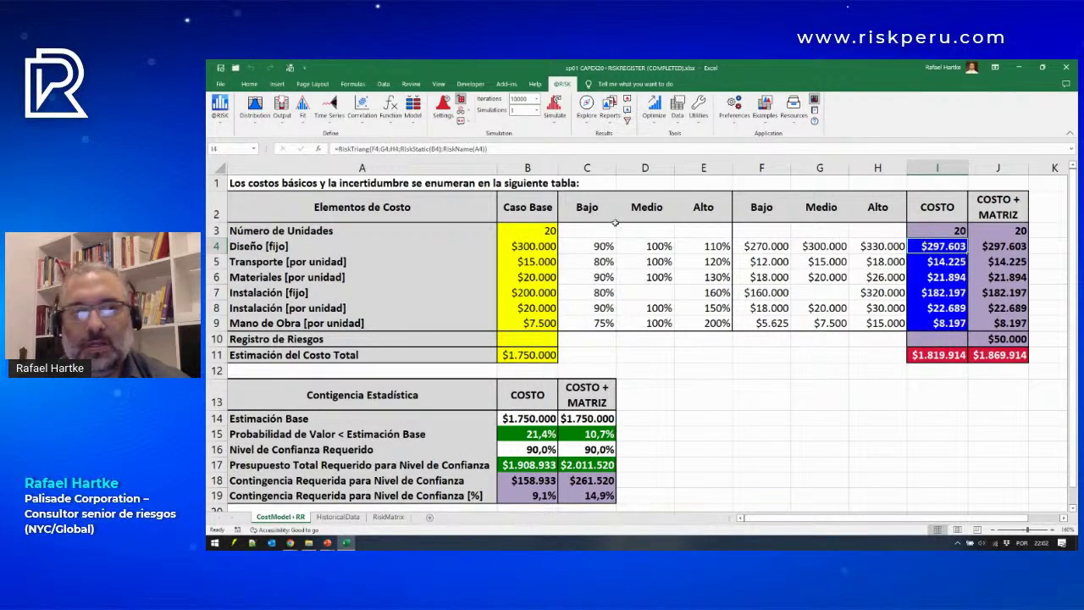
{"action": "left_click", "coordinate": [216, 245]}
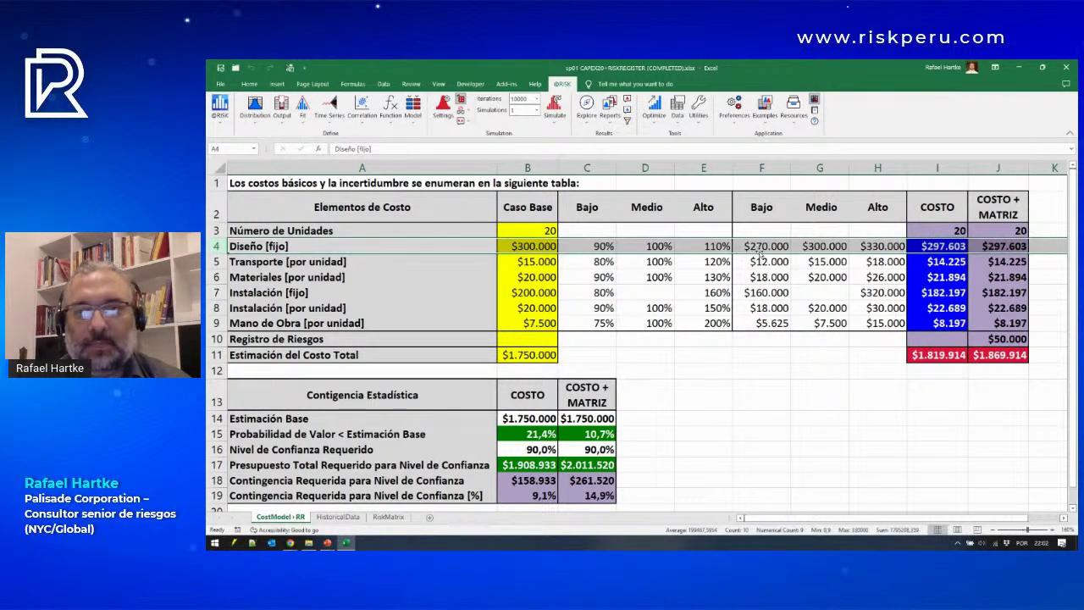
{"action": "left_click", "coordinate": [946, 262]}
{"action": "left_click", "coordinate": [955, 277]}
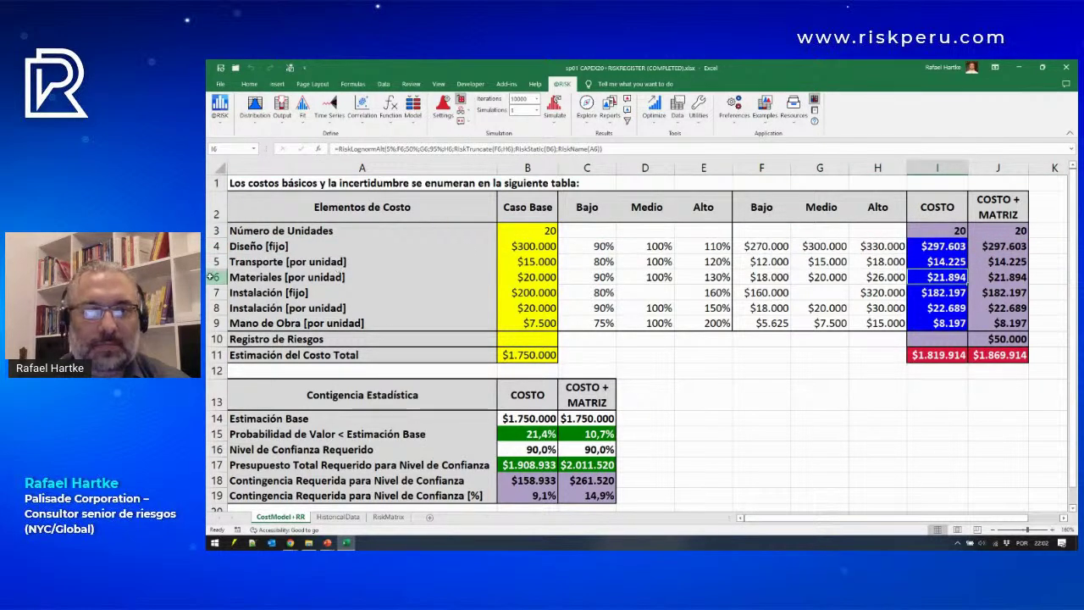
{"action": "left_click", "coordinate": [216, 277]}
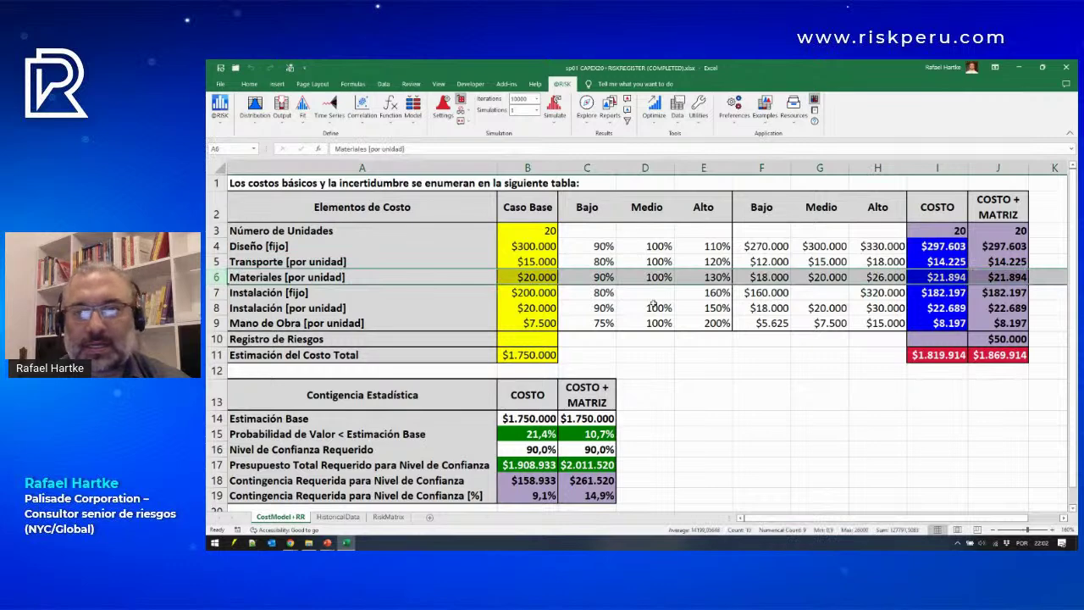
{"action": "left_click", "coordinate": [936, 310]}
{"action": "left_click", "coordinate": [940, 356]}
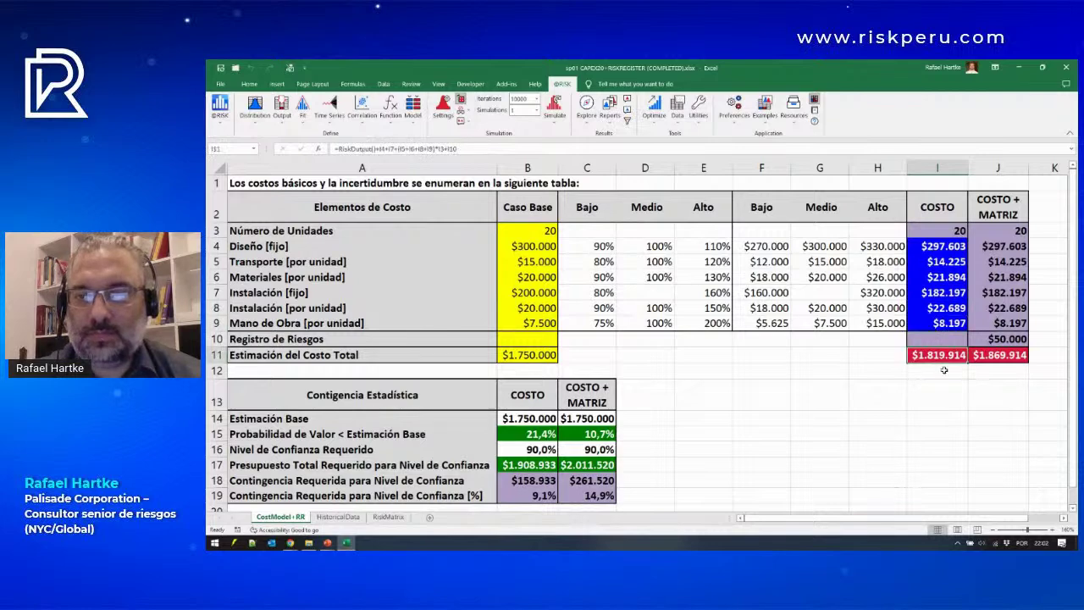
{"action": "left_click_drag", "start_coordinate": [898, 347], "coordinate": [932, 374]}
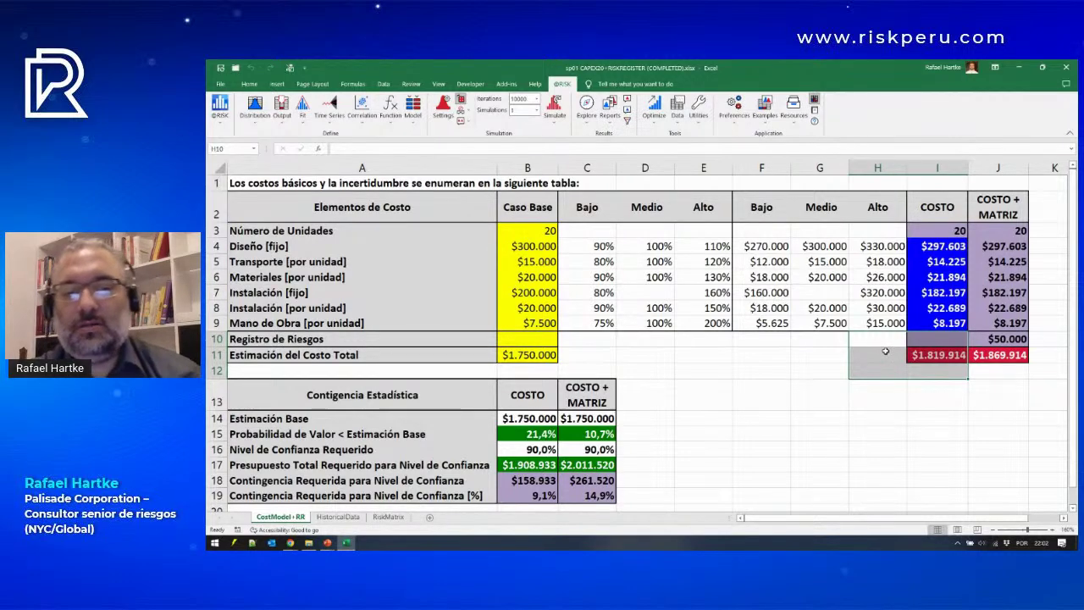
Step: Recalculate the model repeatedly to draw new random samples for the COSTO cells and the total cost in I11
{"action": "key", "text": "F9"}
{"action": "left_click_drag", "start_coordinate": [940, 244], "coordinate": [933, 367]}
{"action": "key", "text": "F9"}
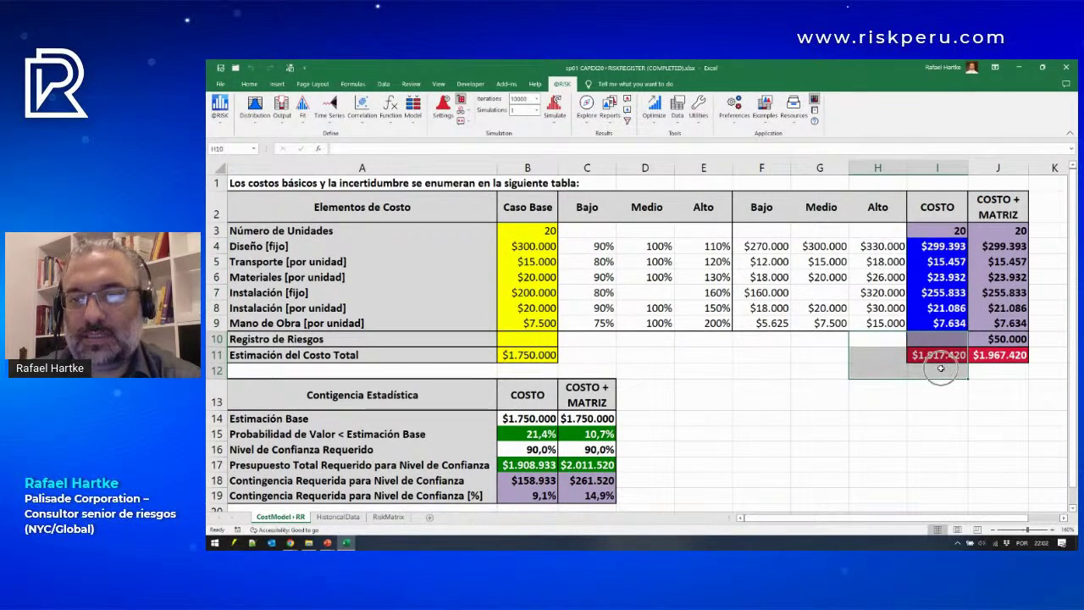
{"action": "key", "text": "F9"}
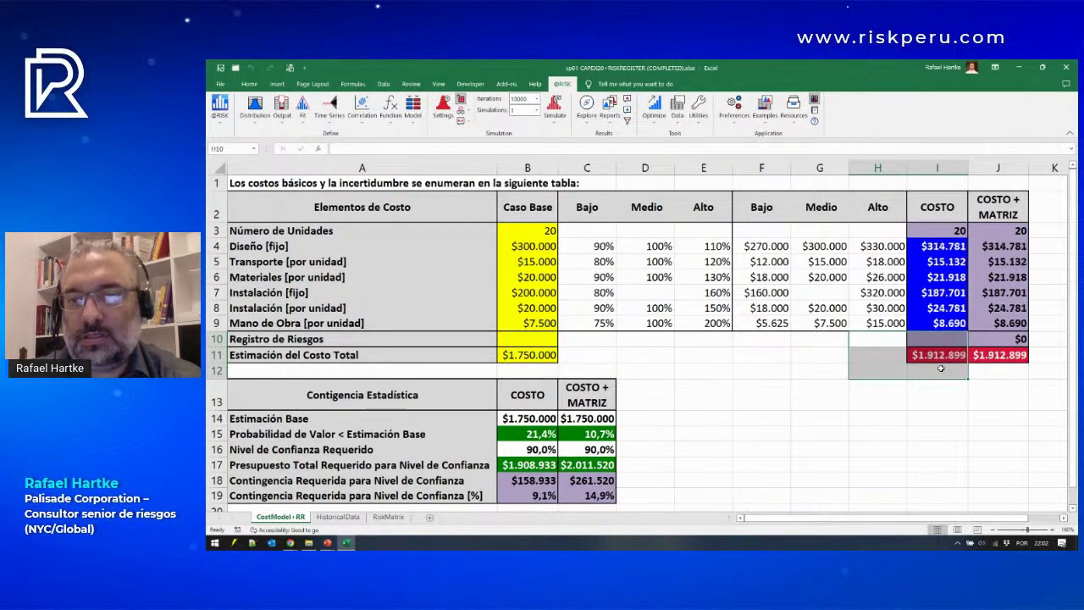
{"action": "key", "text": "F9"}
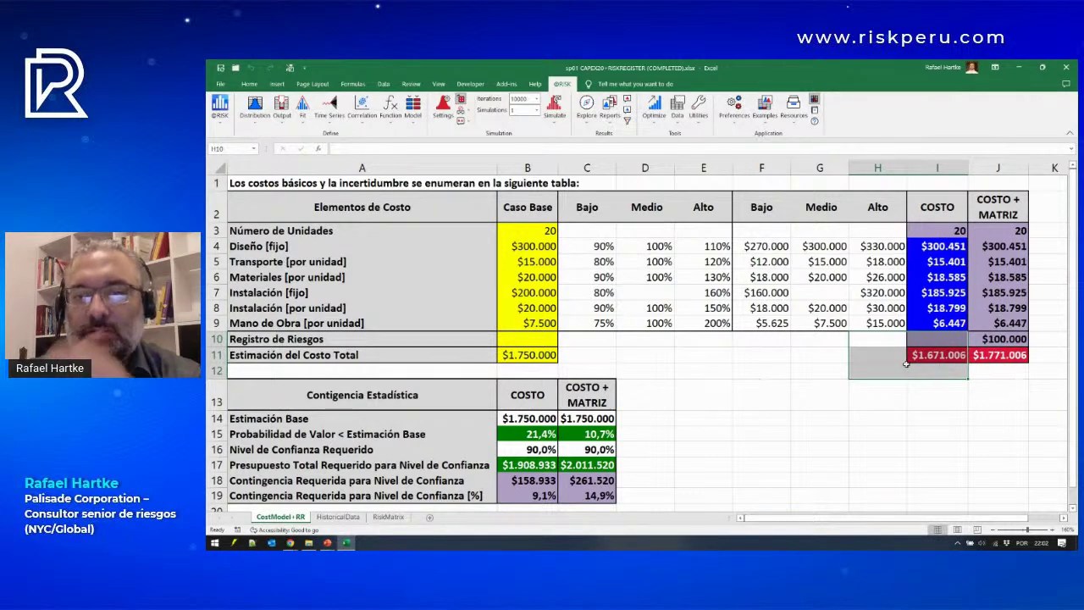
{"action": "left_click", "coordinate": [923, 341]}
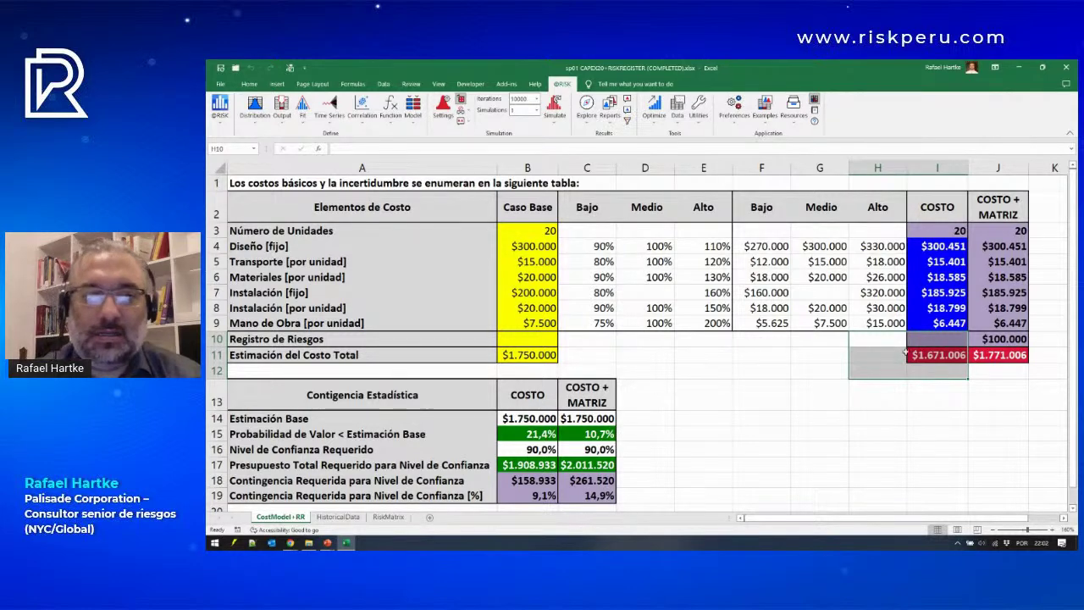
{"action": "left_click", "coordinate": [937, 373]}
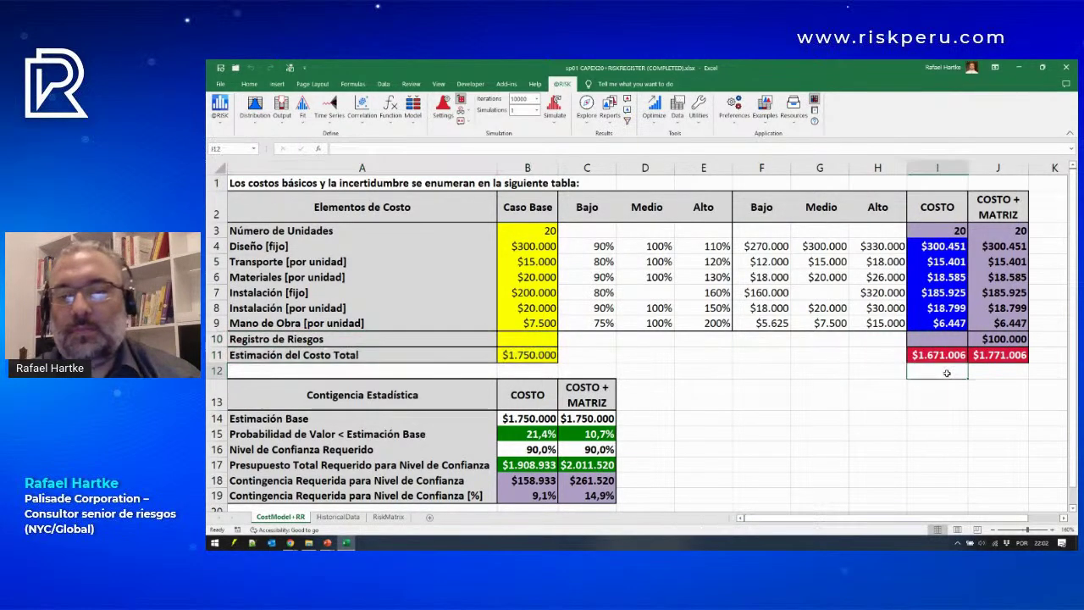
{"action": "key", "text": "F9"}
{"action": "key", "text": "F9"}
{"action": "key", "text": "F9"}
{"action": "key", "text": "F9"}
{"action": "key", "text": "F9"}
{"action": "key", "text": "F9"}
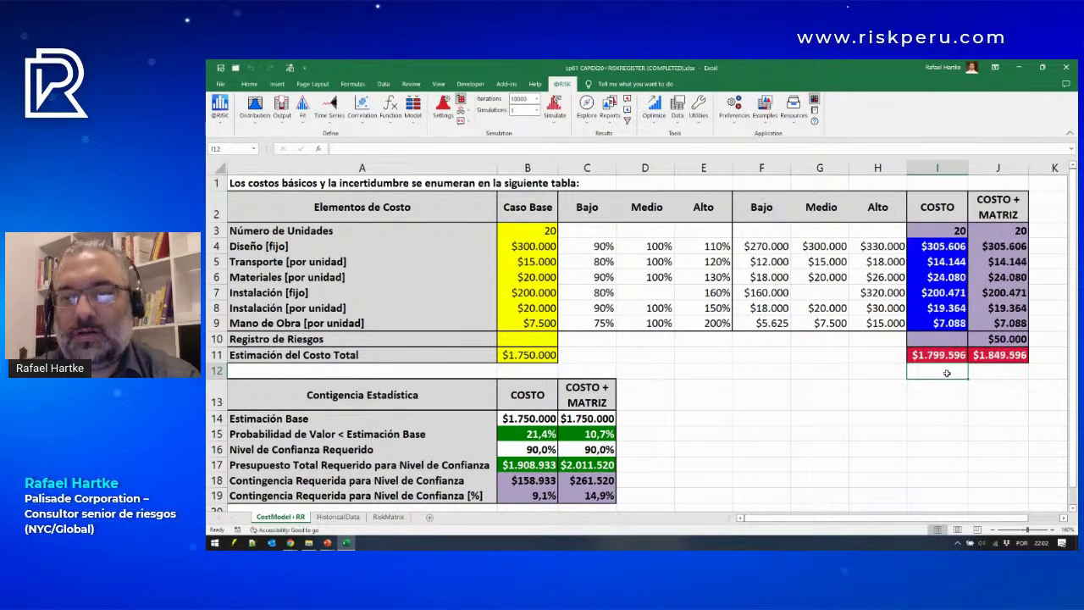
{"action": "key", "text": "F9"}
{"action": "key", "text": "F9"}
{"action": "key", "text": "F9"}
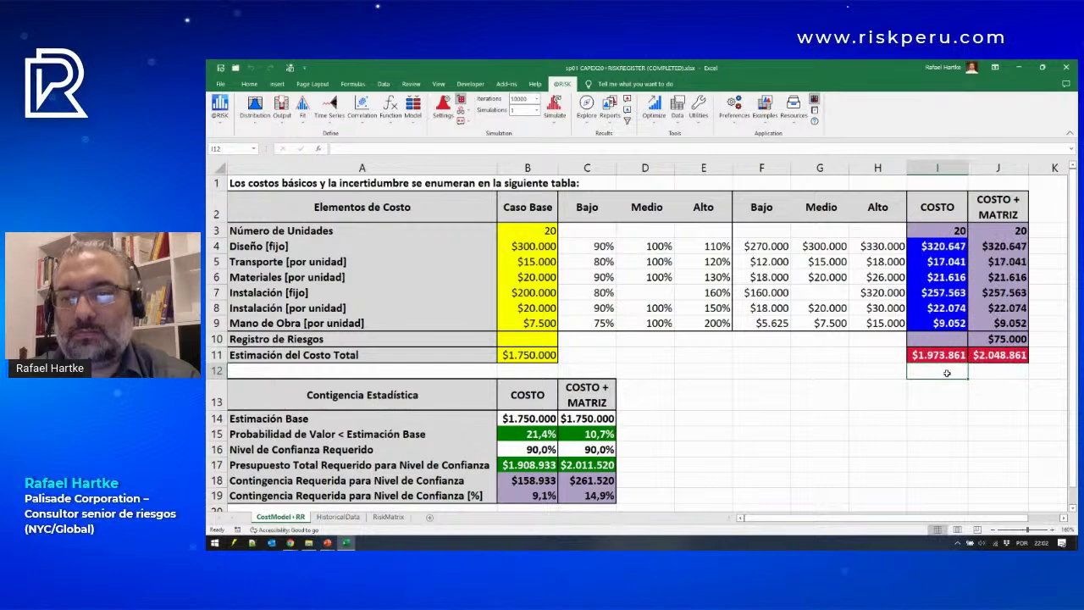
{"action": "key", "text": "F9"}
{"action": "key", "text": "F9"}
{"action": "key", "text": "F9"}
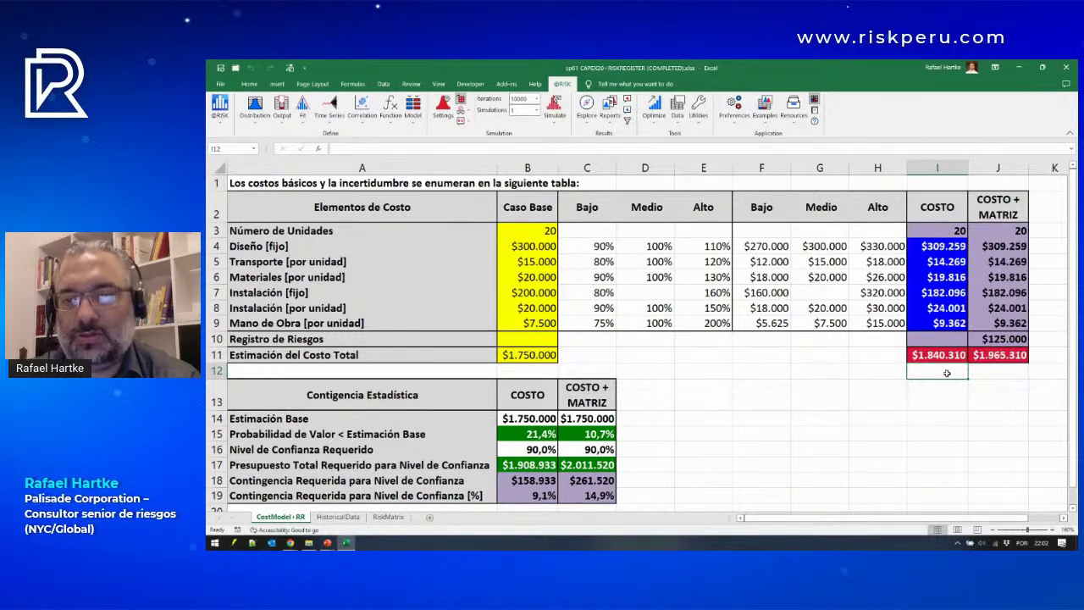
{"action": "key", "text": "F9"}
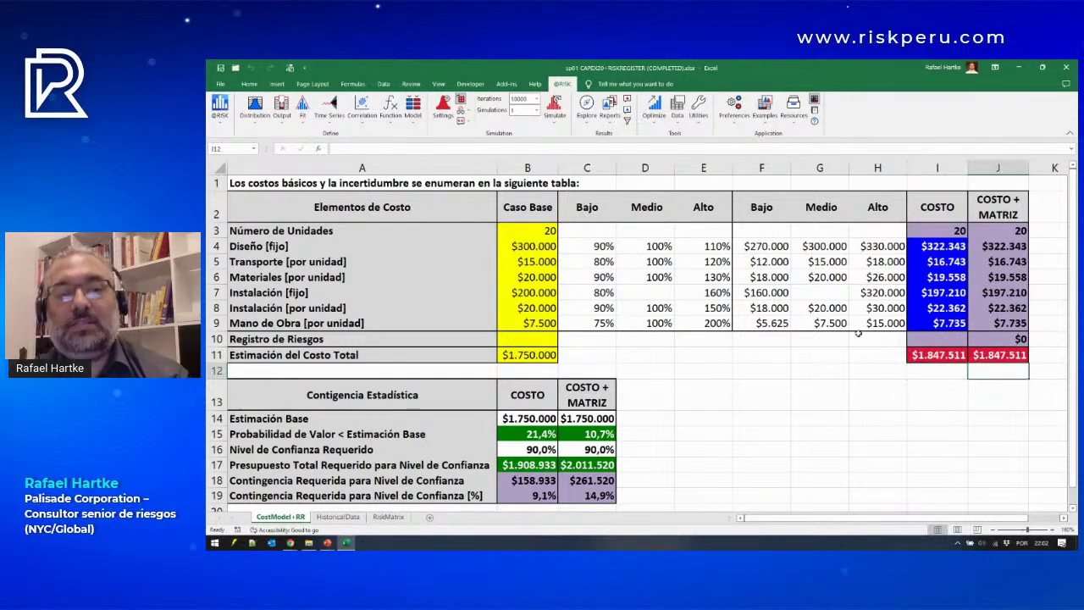
Step: Switch to the Monte Carlo slide to look at its results histogram, and return to the Excel workbook
{"action": "key", "text": "alt+Tab"}
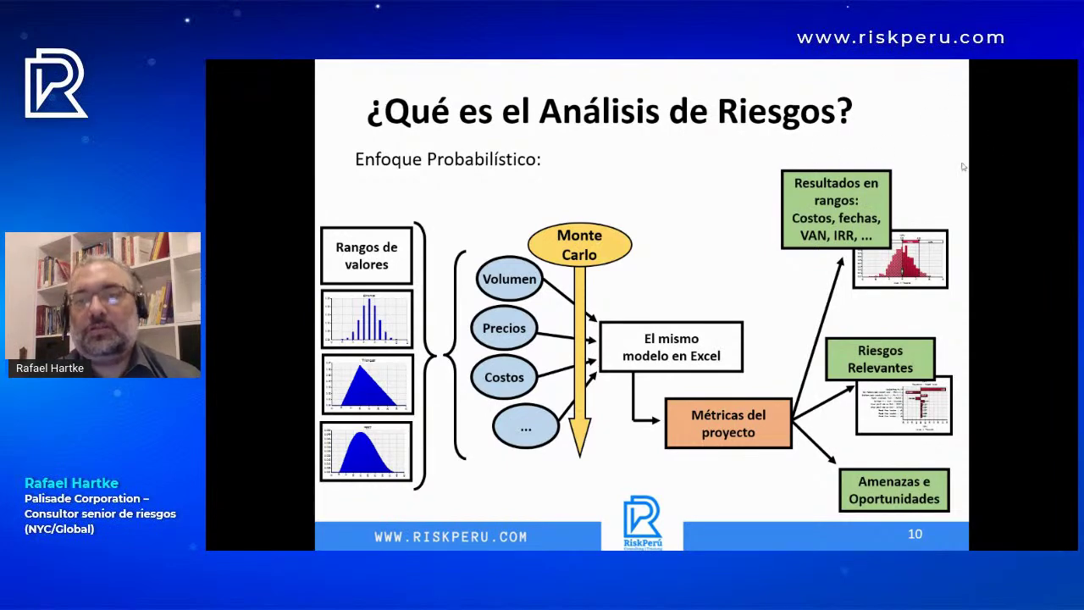
{"action": "left_click", "coordinate": [942, 264]}
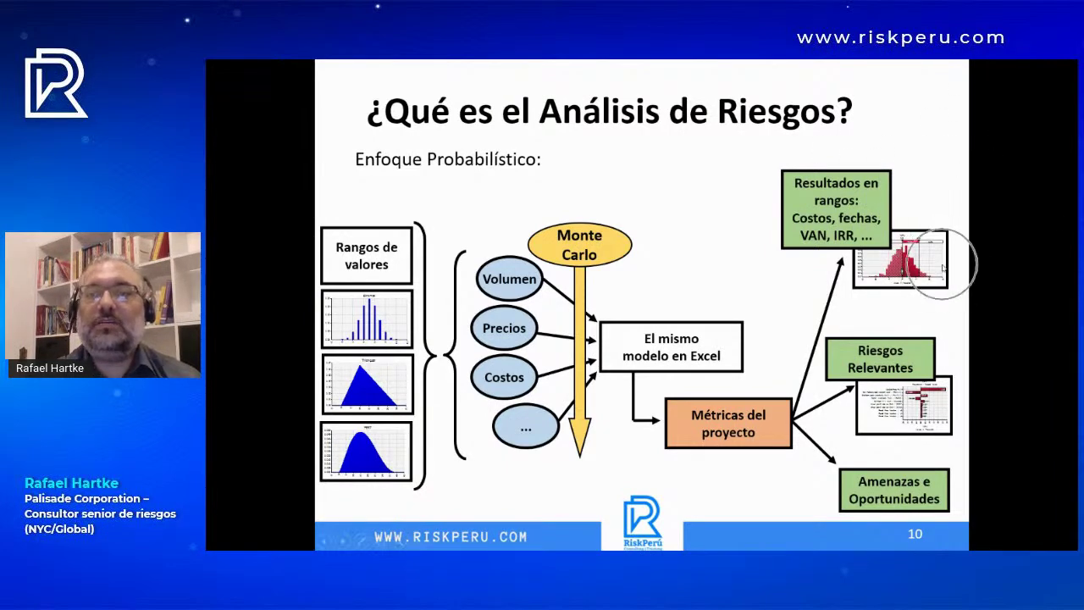
{"action": "key", "text": "alt+Tab"}
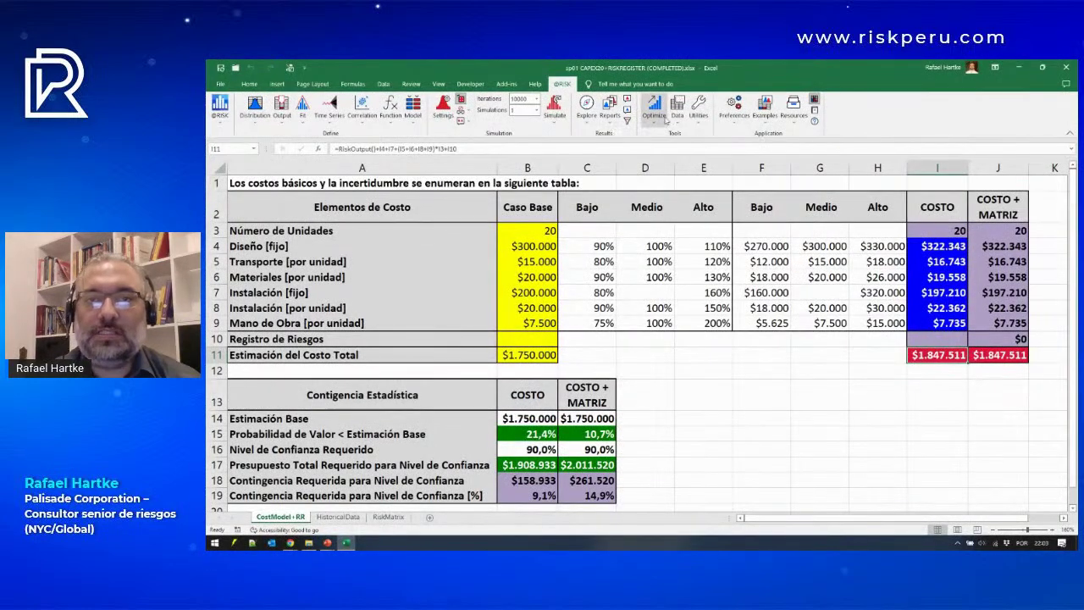
Step: Display the simulated distribution histogram of the total cost in I11, and reposition and enlarge its window
{"action": "left_click", "coordinate": [586, 109]}
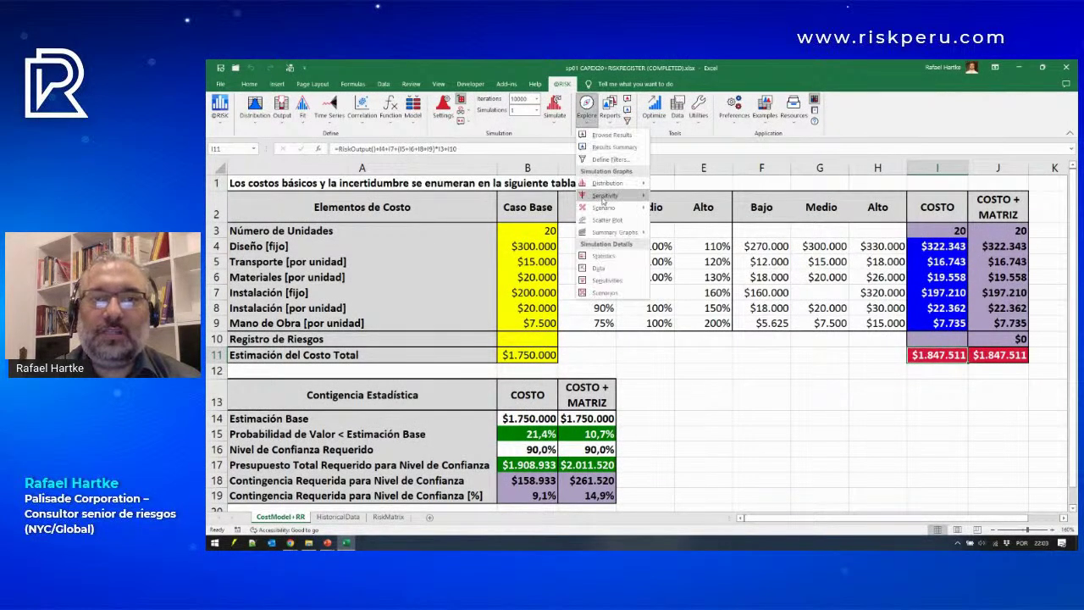
{"action": "mouse_move", "coordinate": [608, 183]}
{"action": "left_click", "coordinate": [714, 212]}
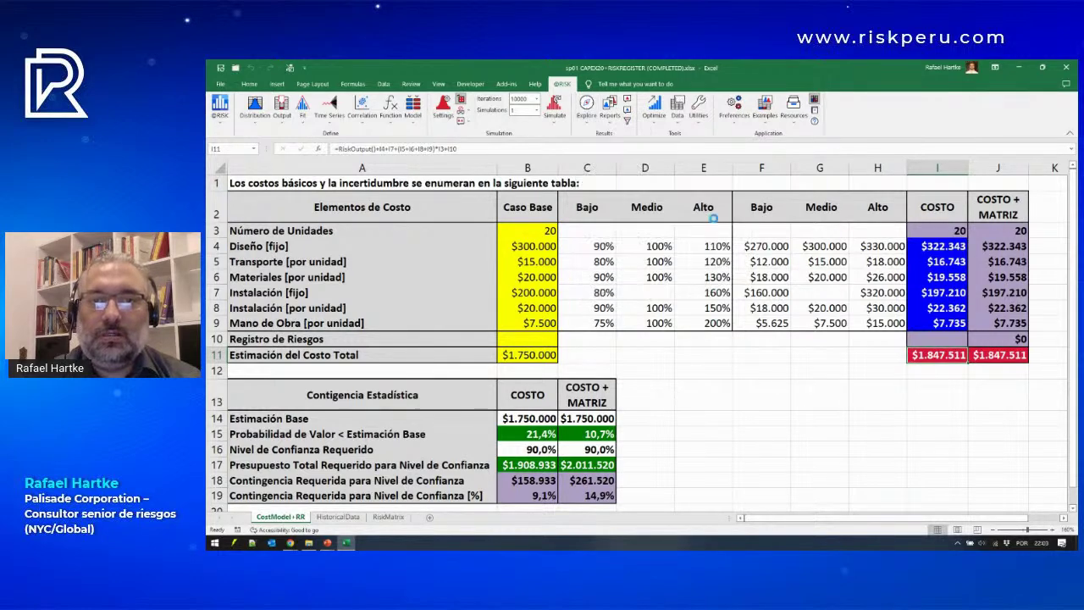
{"action": "left_click_drag", "start_coordinate": [708, 208], "coordinate": [494, 142]}
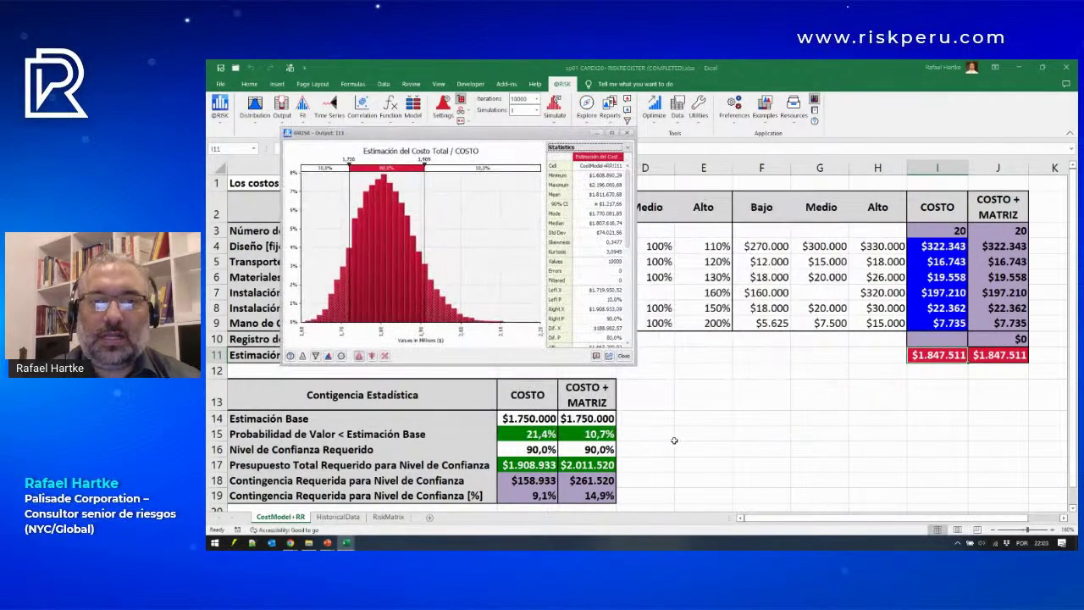
{"action": "left_click_drag", "start_coordinate": [637, 366], "coordinate": [788, 462]}
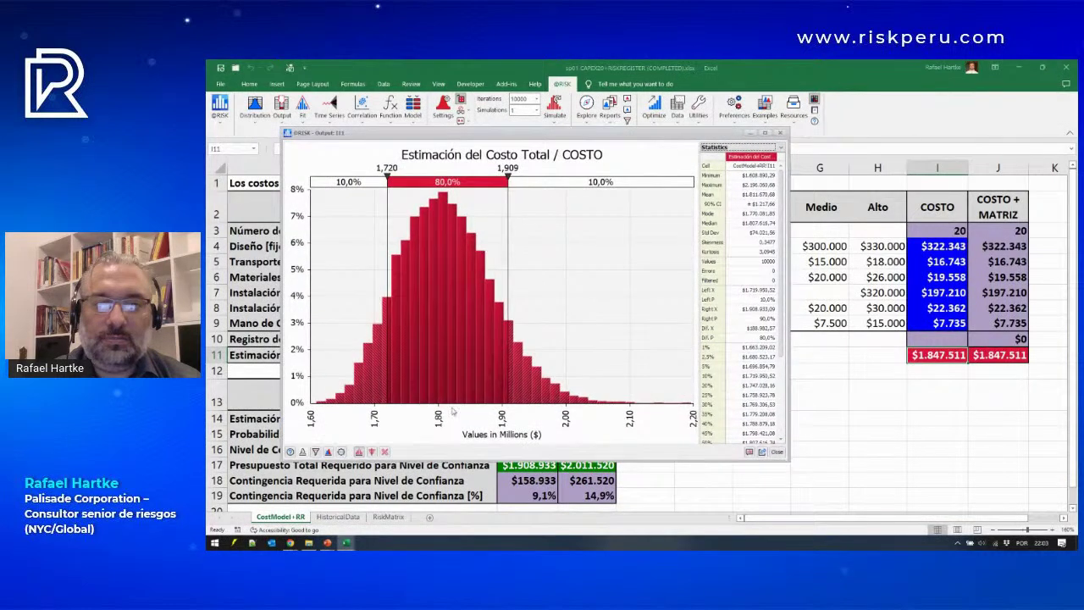
Step: Examine the low and high ends of the total cost histogram and highlight the Maximum statistic
{"action": "left_click", "coordinate": [311, 412]}
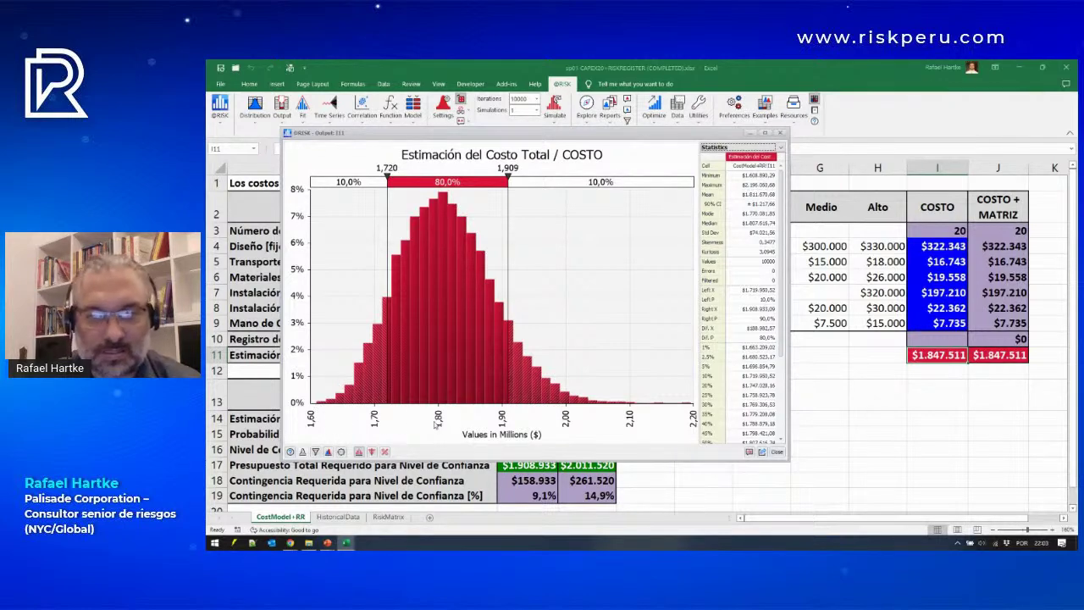
{"action": "left_click", "coordinate": [635, 408]}
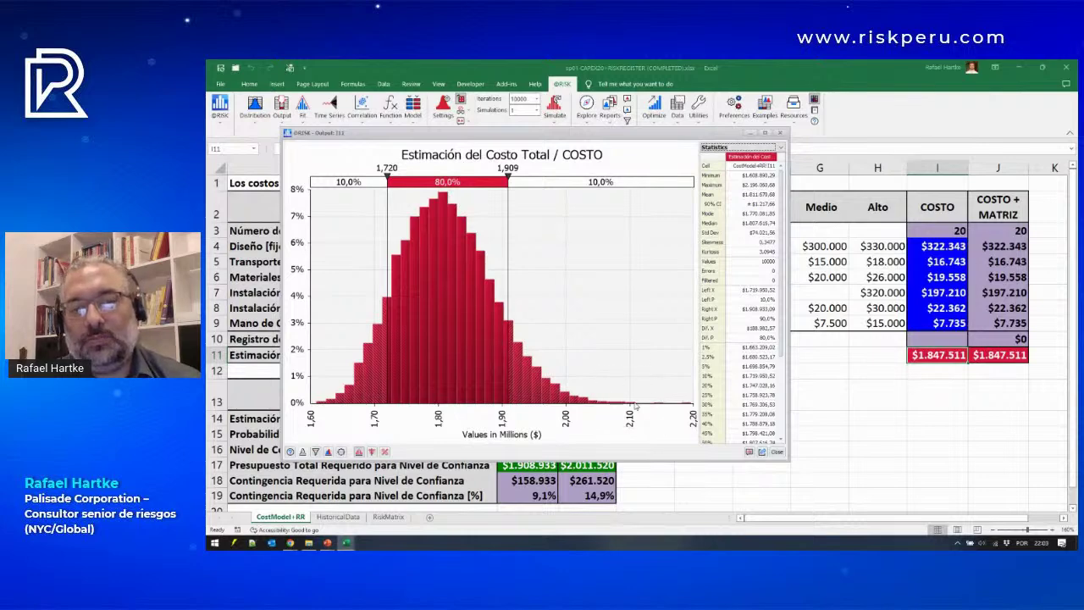
{"action": "left_click", "coordinate": [688, 405]}
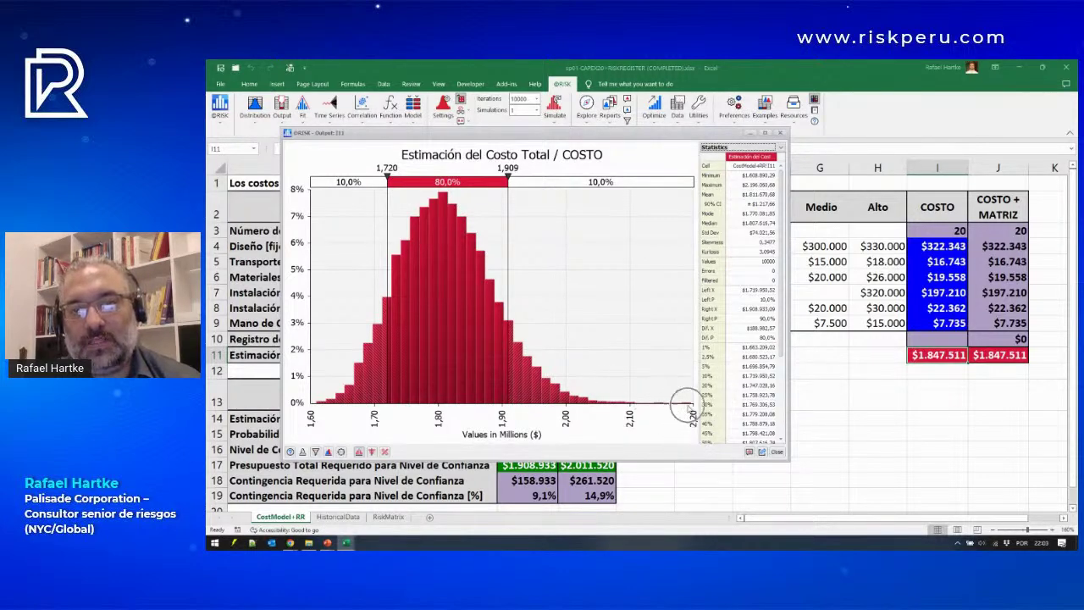
{"action": "left_click", "coordinate": [759, 185]}
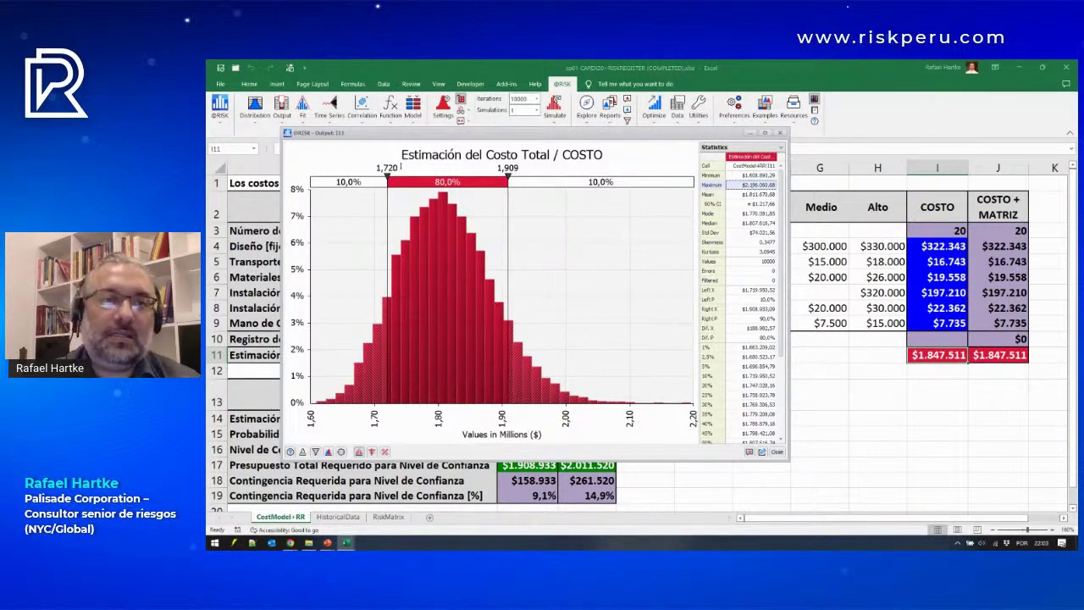
Step: Set the histogram's lower delimiter to 1,750 and move the upper delimiter to +∞
{"action": "left_click", "coordinate": [393, 170]}
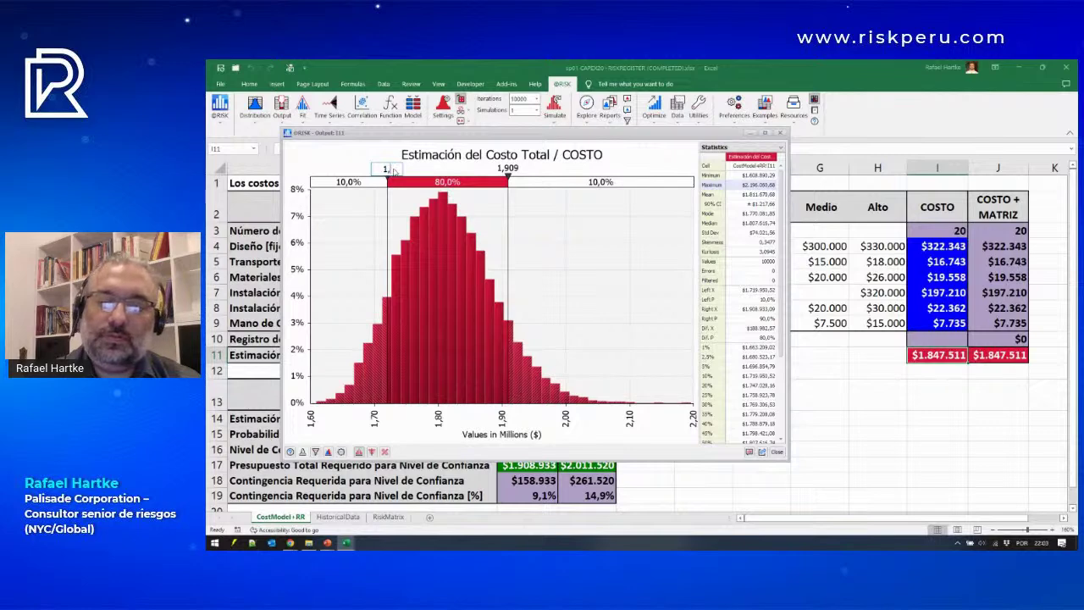
{"action": "type", "text": "50"}
{"action": "key", "text": "Return"}
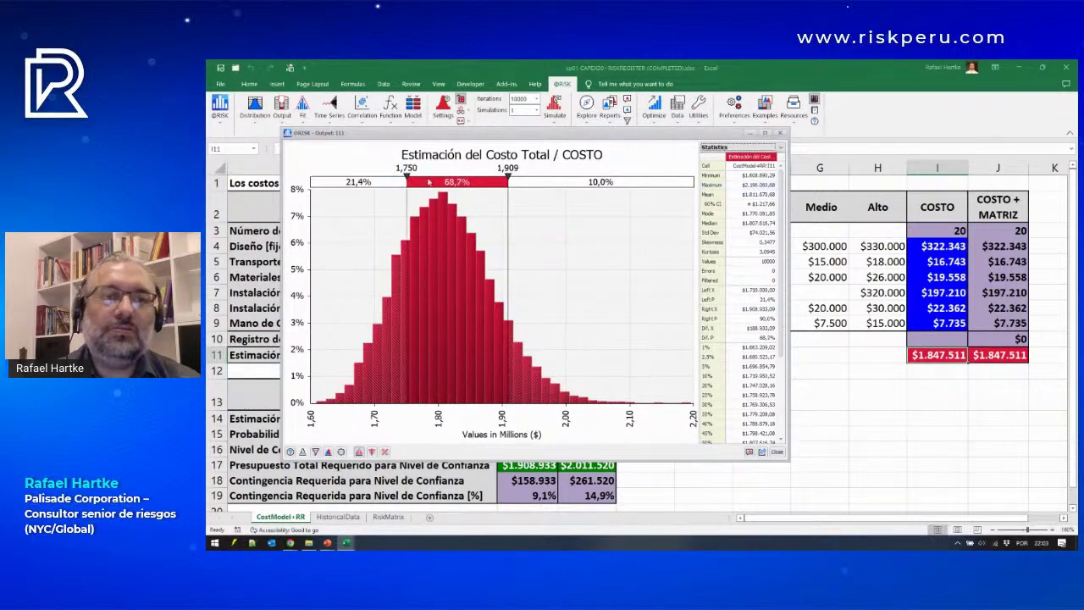
{"action": "left_click_drag", "start_coordinate": [509, 240], "coordinate": [695, 203]}
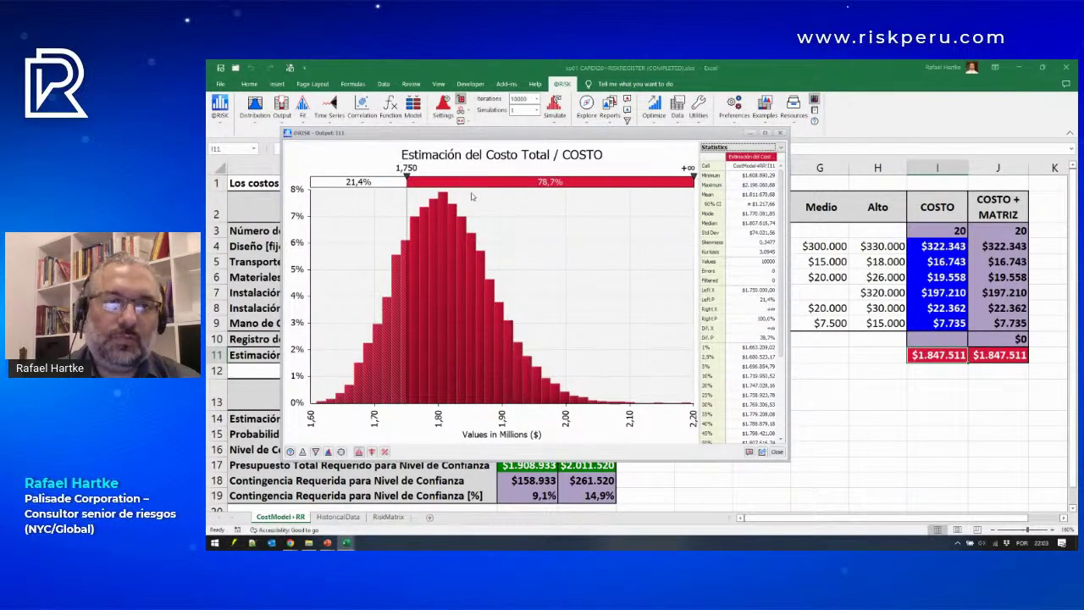
Step: Examine the probabilities on both sides of the 1,750 delimiter, and close the total cost graph
{"action": "left_click", "coordinate": [415, 169]}
{"action": "left_click", "coordinate": [395, 421]}
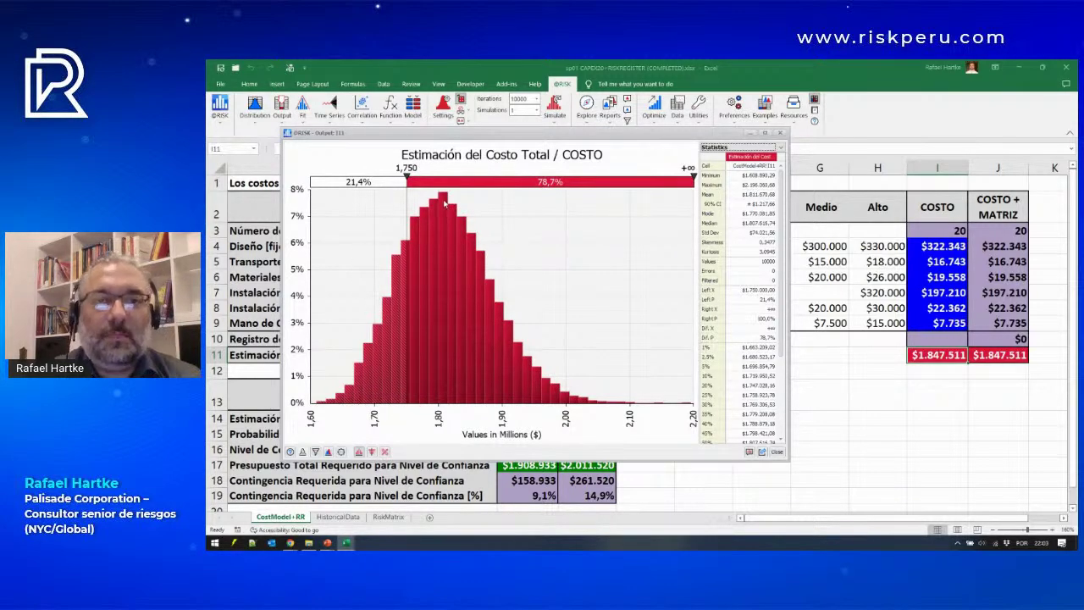
{"action": "left_click", "coordinate": [547, 195]}
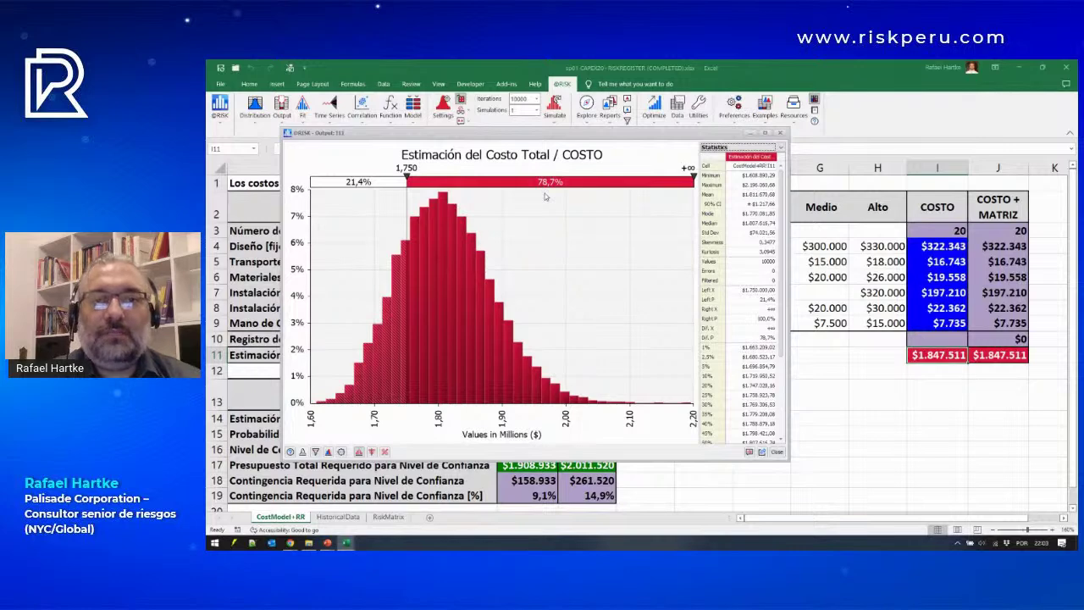
{"action": "left_click", "coordinate": [546, 196]}
{"action": "left_click", "coordinate": [546, 197]}
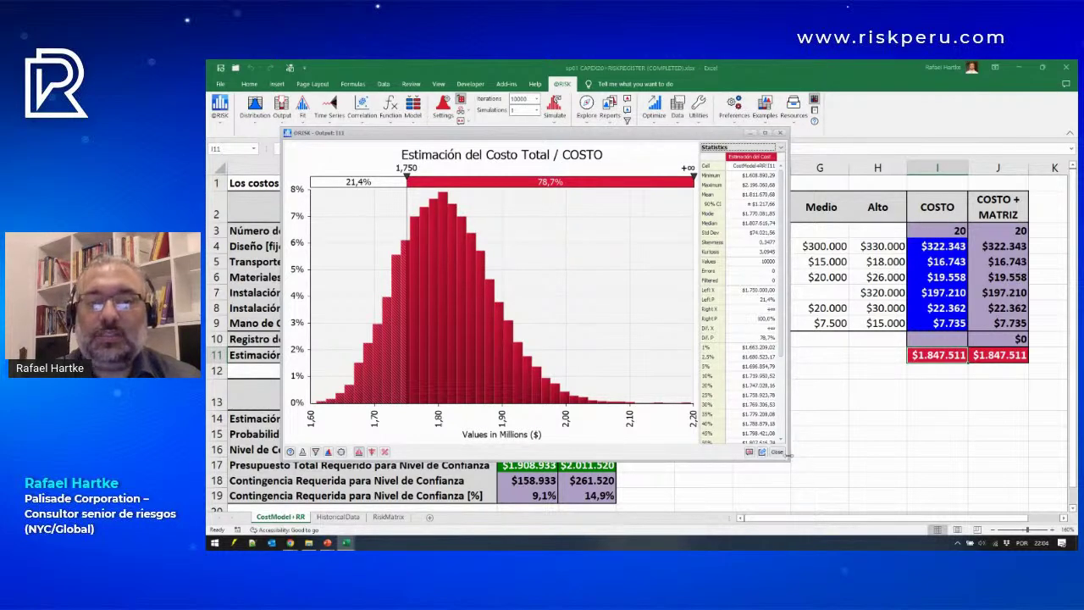
{"action": "left_click", "coordinate": [778, 453]}
{"action": "left_click", "coordinate": [869, 370]}
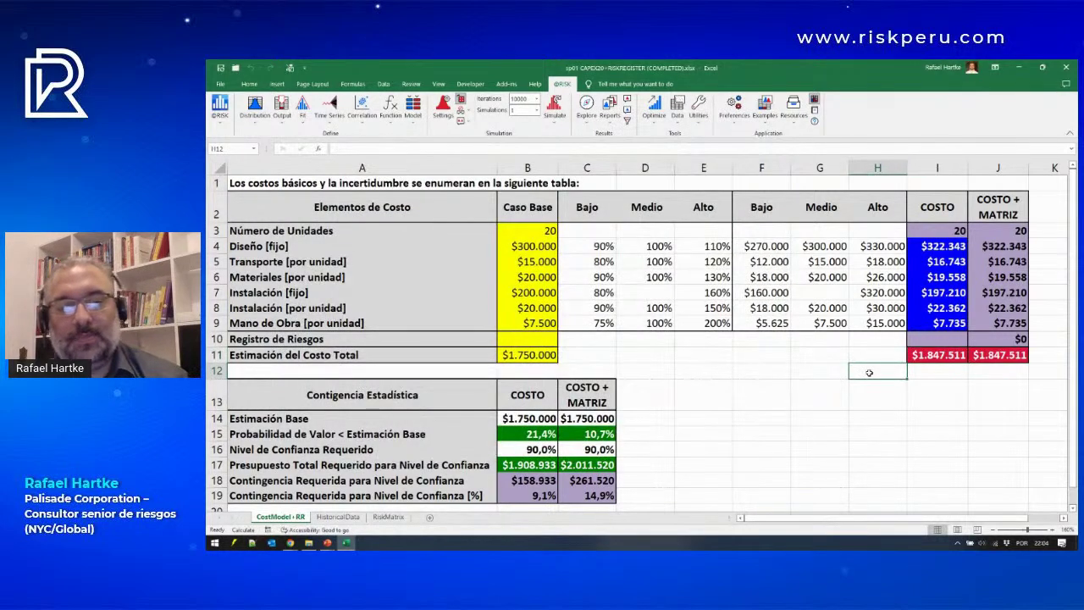
Step: Display the tornado graph of inputs ranked by effect on output mean for the total in J11, and reposition and enlarge its window
{"action": "key", "text": "alt+Tab"}
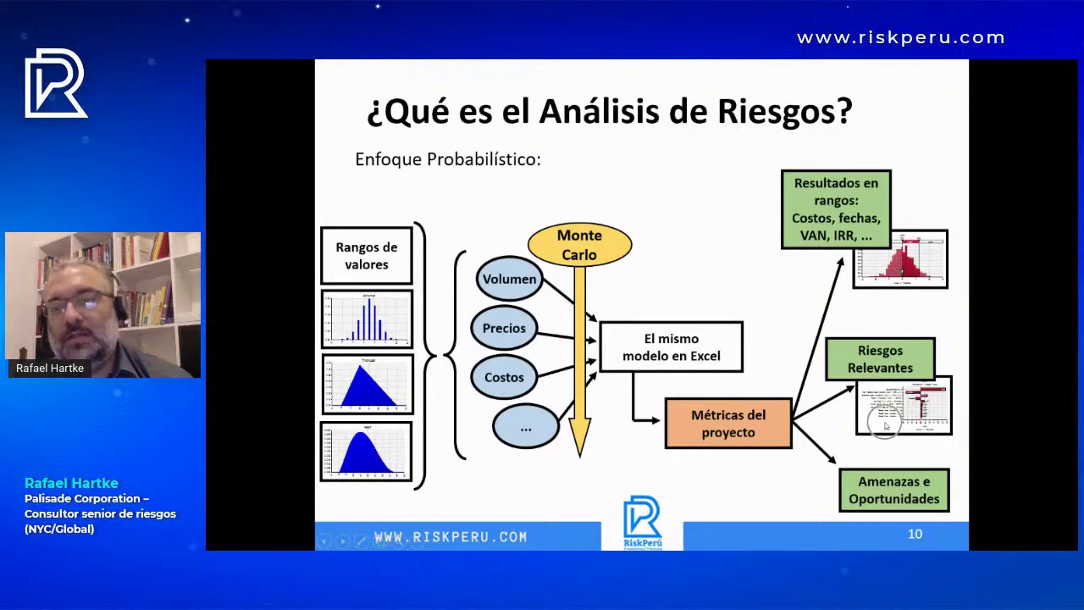
{"action": "key", "text": "alt+Tab"}
{"action": "left_click", "coordinate": [1000, 355]}
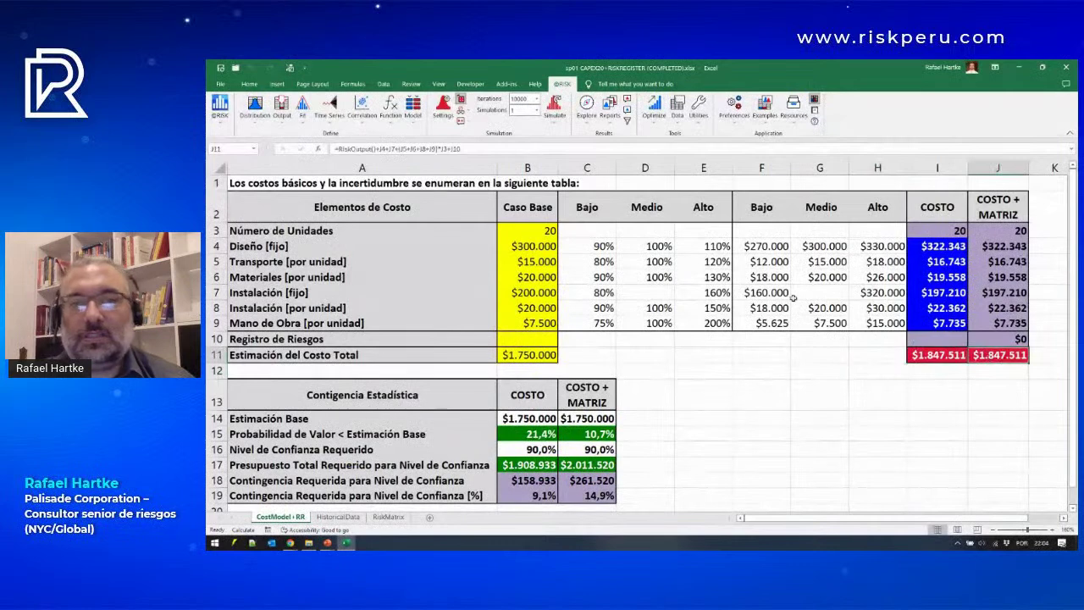
{"action": "left_click", "coordinate": [585, 118]}
{"action": "mouse_move", "coordinate": [627, 196]}
{"action": "left_click", "coordinate": [700, 209]}
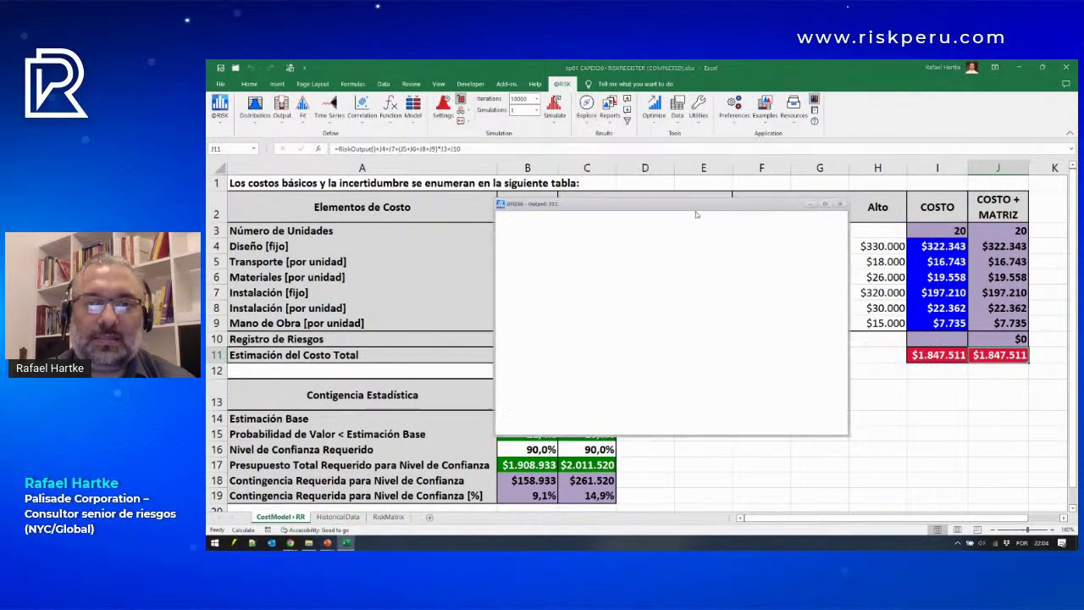
{"action": "left_click_drag", "start_coordinate": [650, 206], "coordinate": [467, 154]}
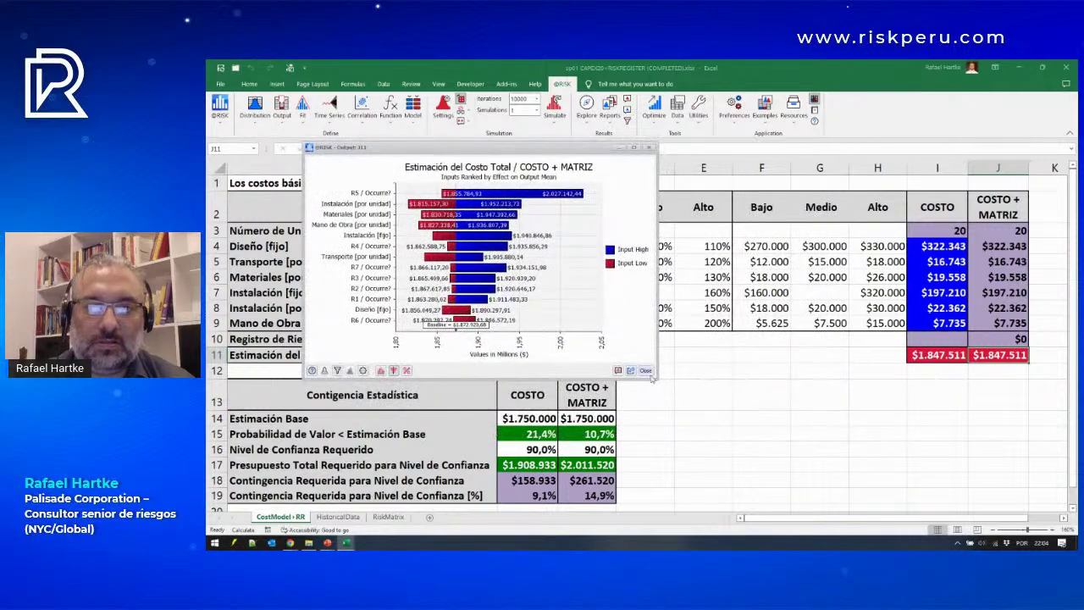
{"action": "left_click_drag", "start_coordinate": [657, 382], "coordinate": [793, 493]}
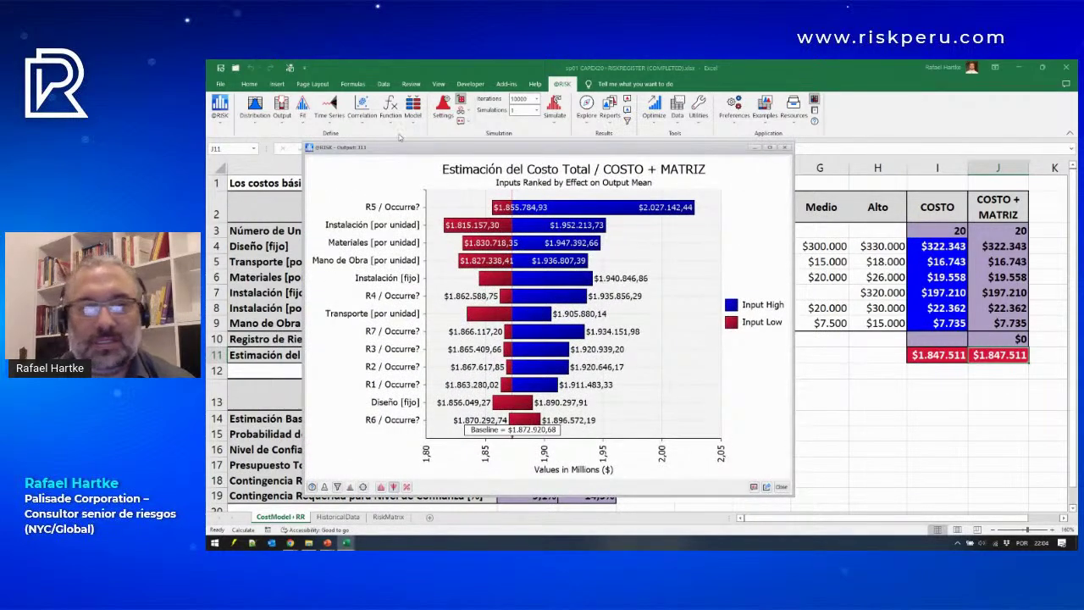
Step: Examine the highest-ranked inputs in the tornado graph, from R5 / Occurre? to Materiales [por unidad], and the high end of the R5 bar
{"action": "left_click", "coordinate": [396, 203]}
{"action": "left_click", "coordinate": [398, 219]}
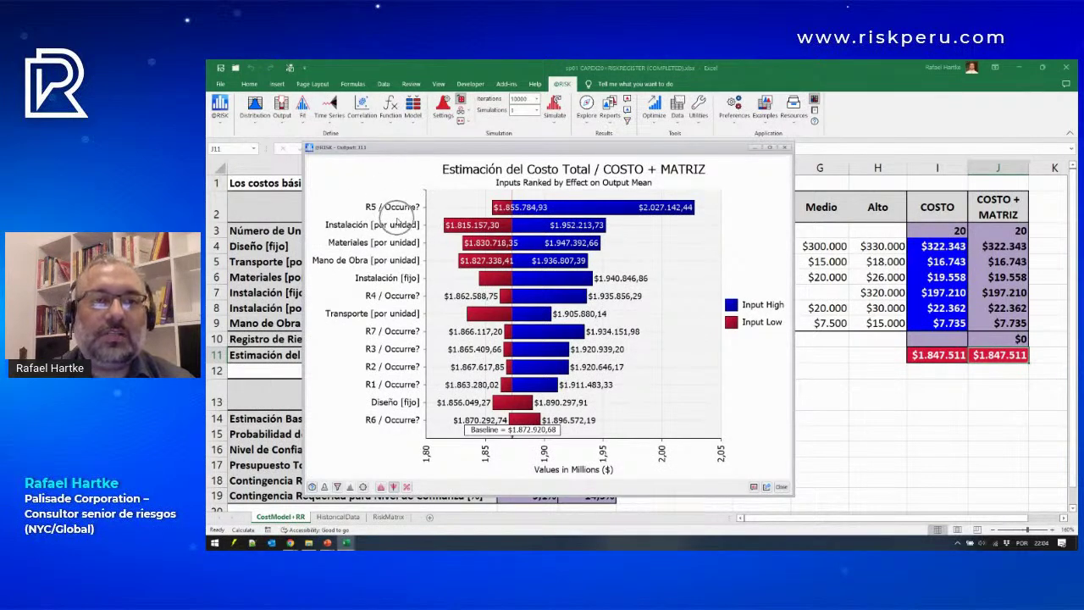
{"action": "left_click", "coordinate": [693, 211]}
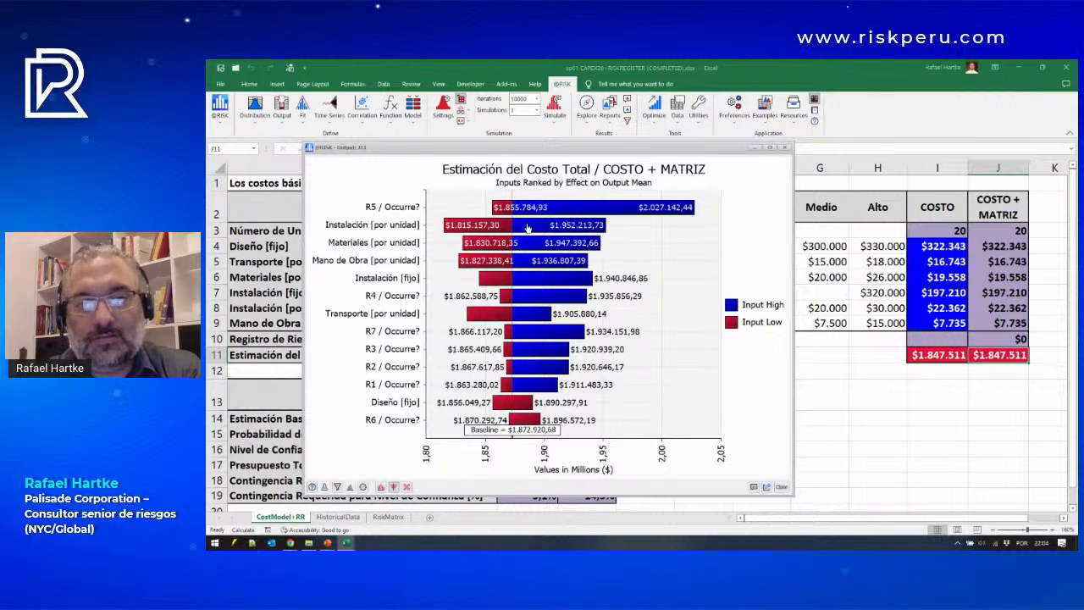
{"action": "left_click", "coordinate": [381, 206]}
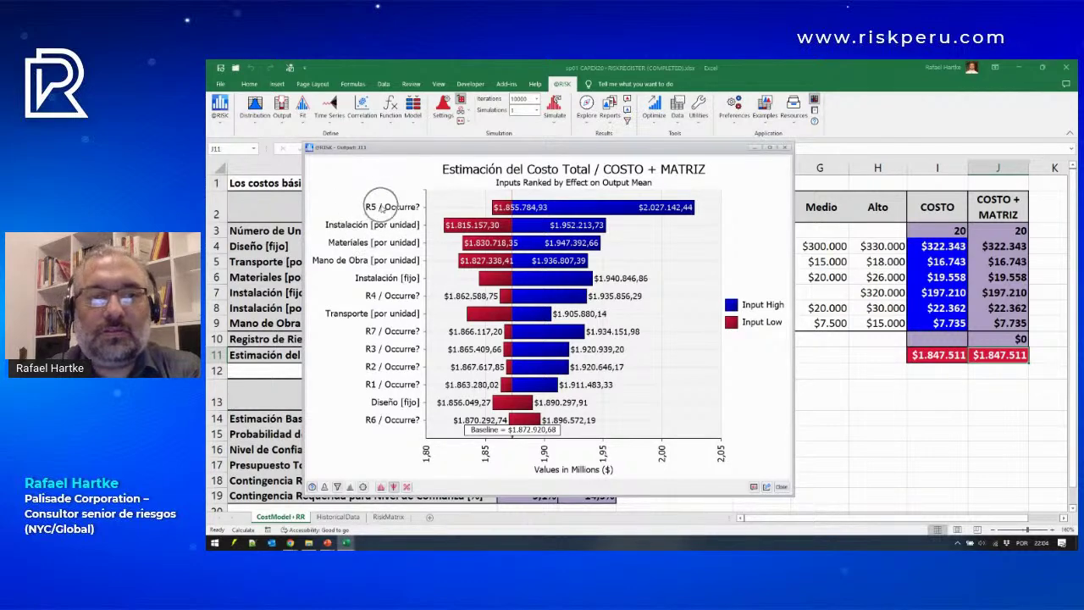
{"action": "left_click", "coordinate": [384, 229]}
{"action": "left_click", "coordinate": [388, 241]}
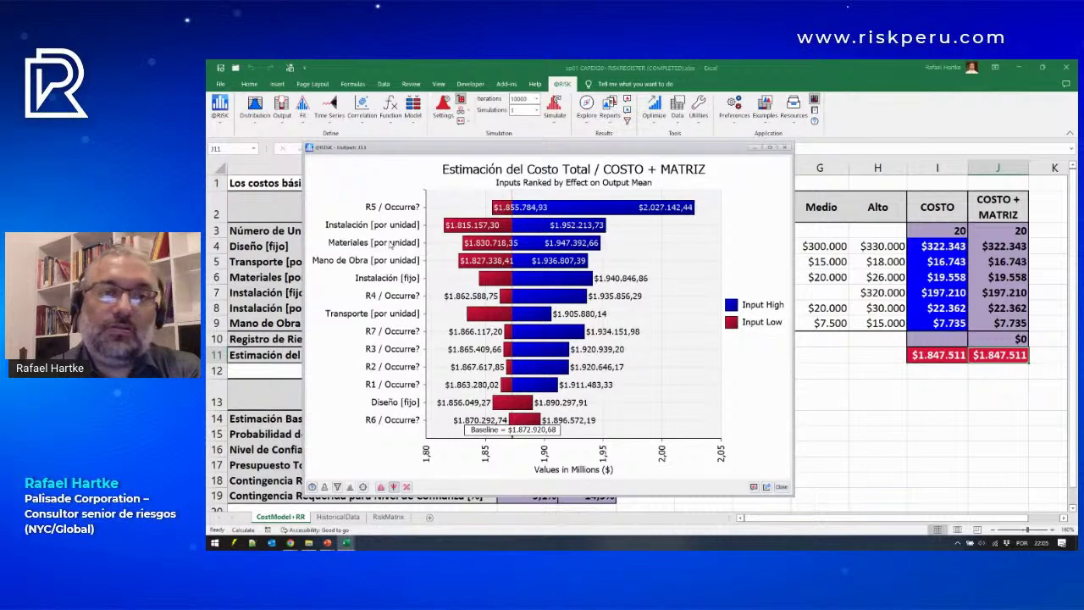
{"action": "left_click", "coordinate": [399, 243]}
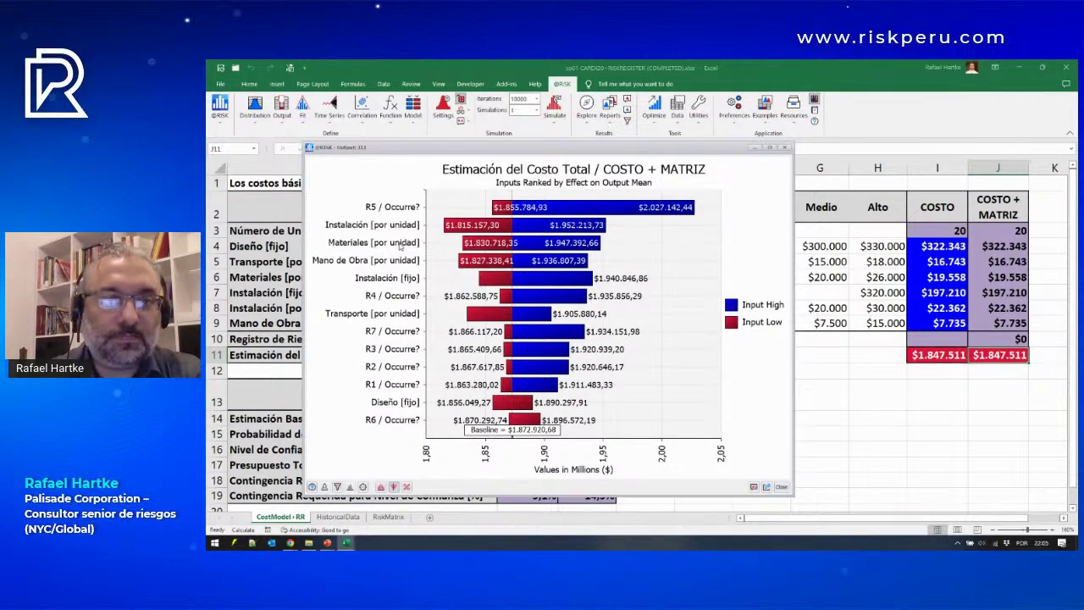
Step: Examine the lowest-ranked inputs in the tornado graph, R6, Diseño [fijo] and R1, and switch to the risk analysis slide in the presentation
{"action": "left_click", "coordinate": [412, 421]}
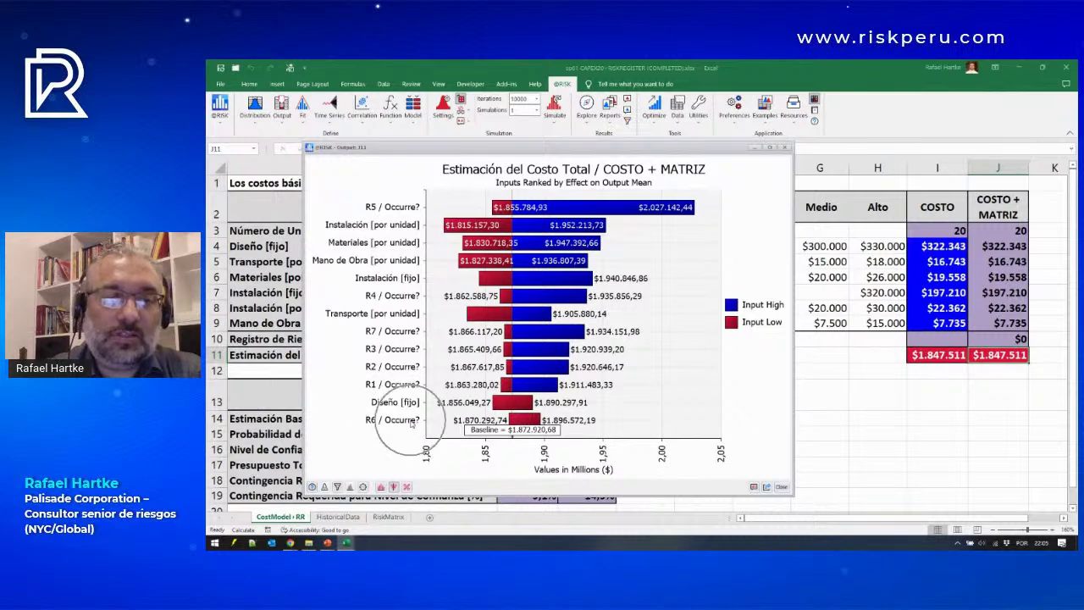
{"action": "left_click", "coordinate": [402, 403]}
{"action": "left_click", "coordinate": [397, 388]}
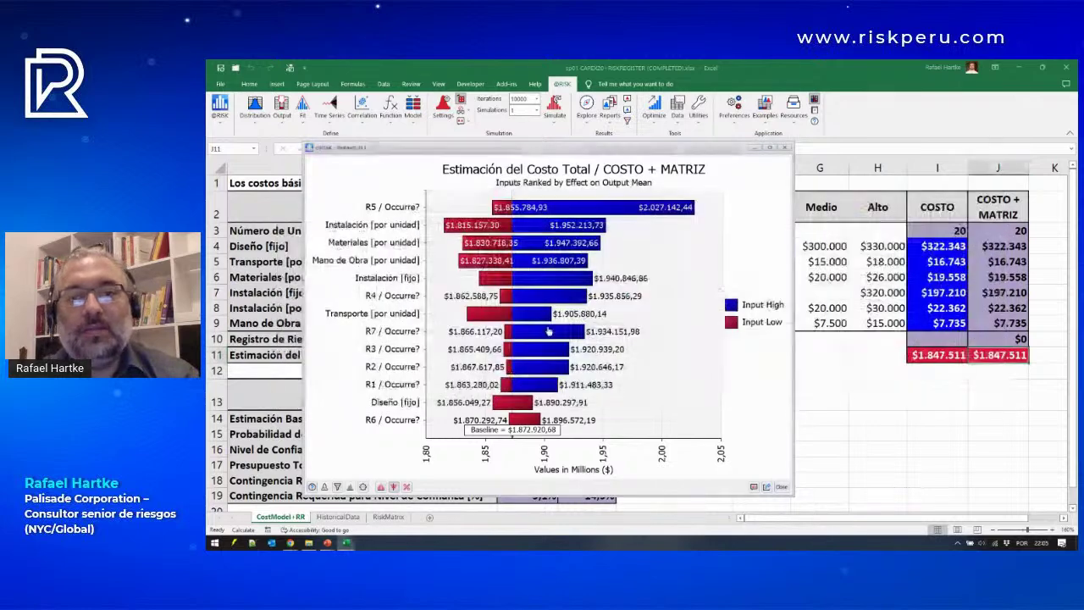
{"action": "key", "text": "alt+Tab"}
{"action": "key", "text": "alt+Tab"}
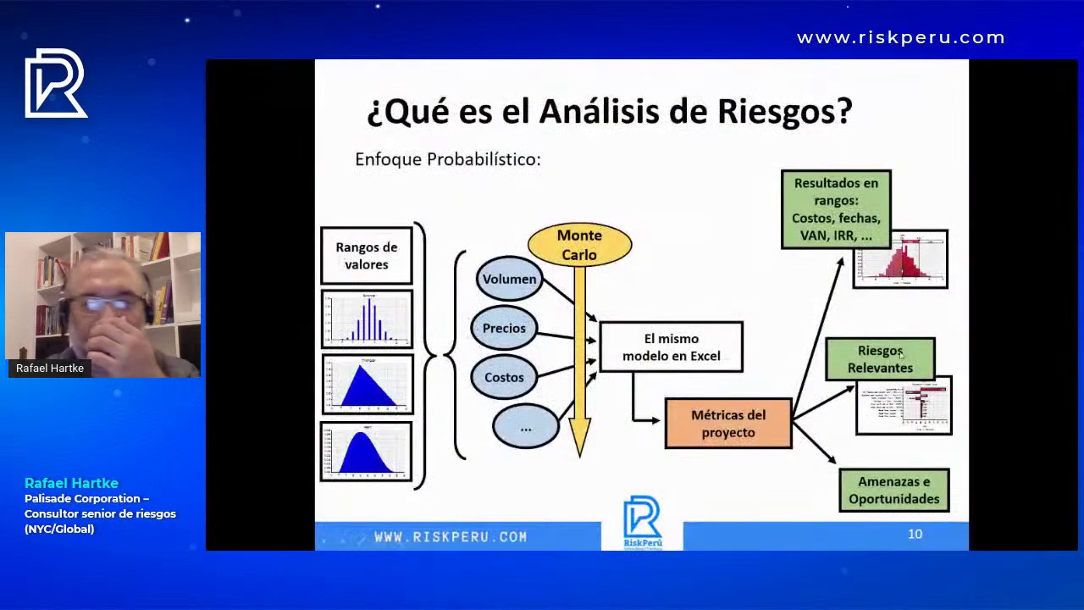
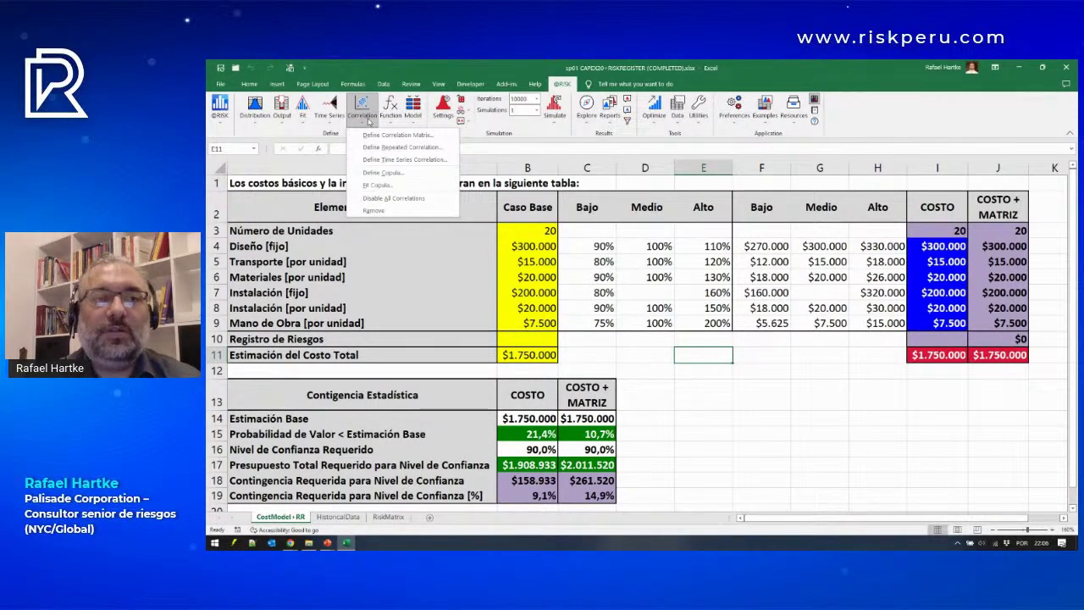
Step: Show the available distribution fitting commands and highlight the Instalación [fijo] row of the cost model
{"action": "left_click", "coordinate": [304, 119]}
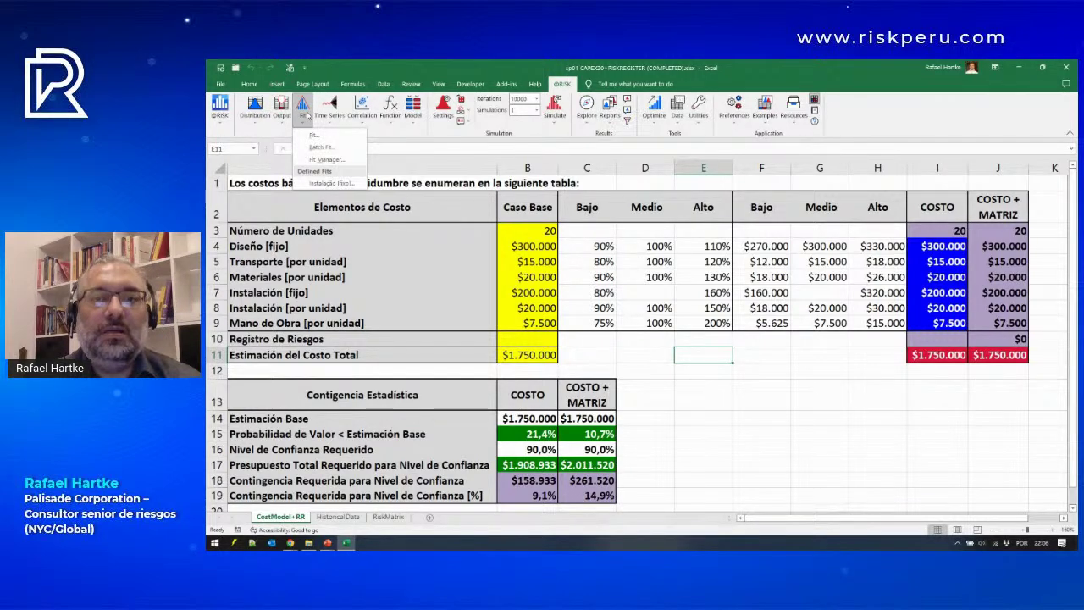
{"action": "left_click", "coordinate": [711, 419]}
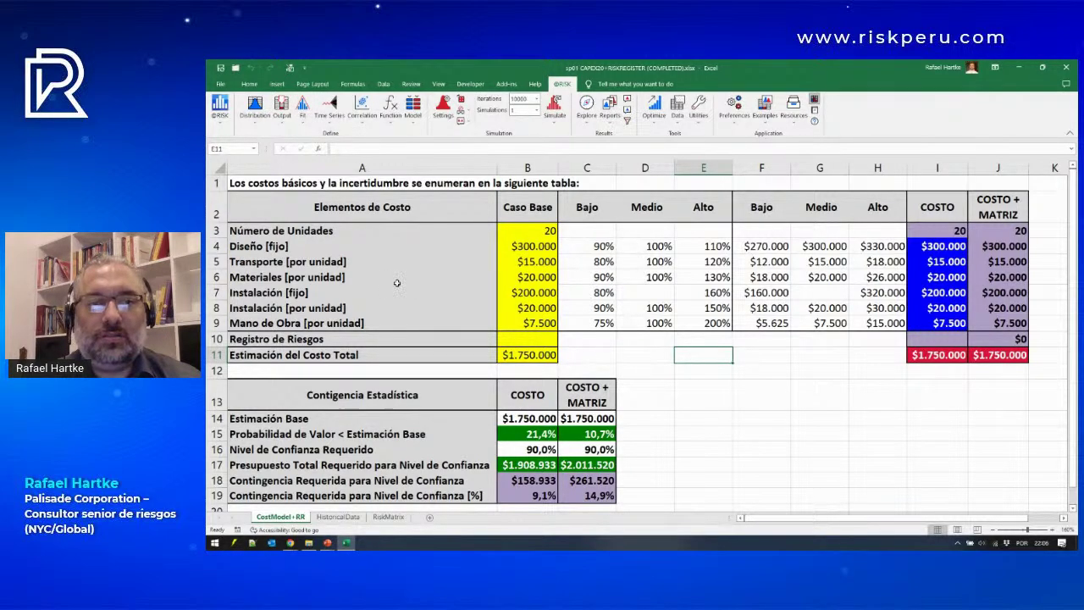
{"action": "left_click", "coordinate": [216, 292]}
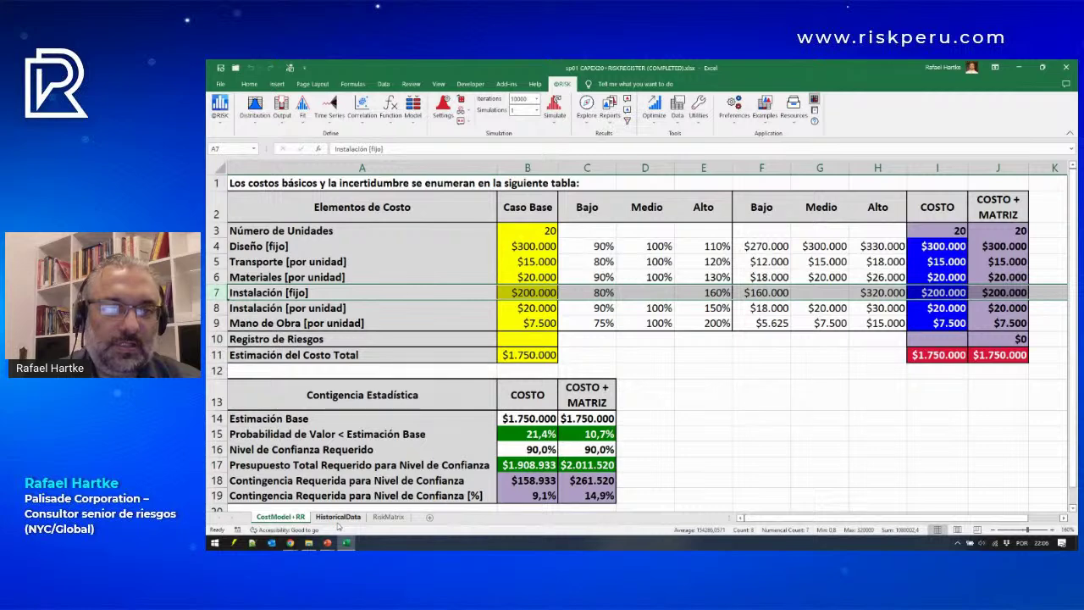
Step: Inspect the Instalación [fijo] observations on the HistoricalData sheet down to the last record, and select their whole column
{"action": "left_click", "coordinate": [338, 517]}
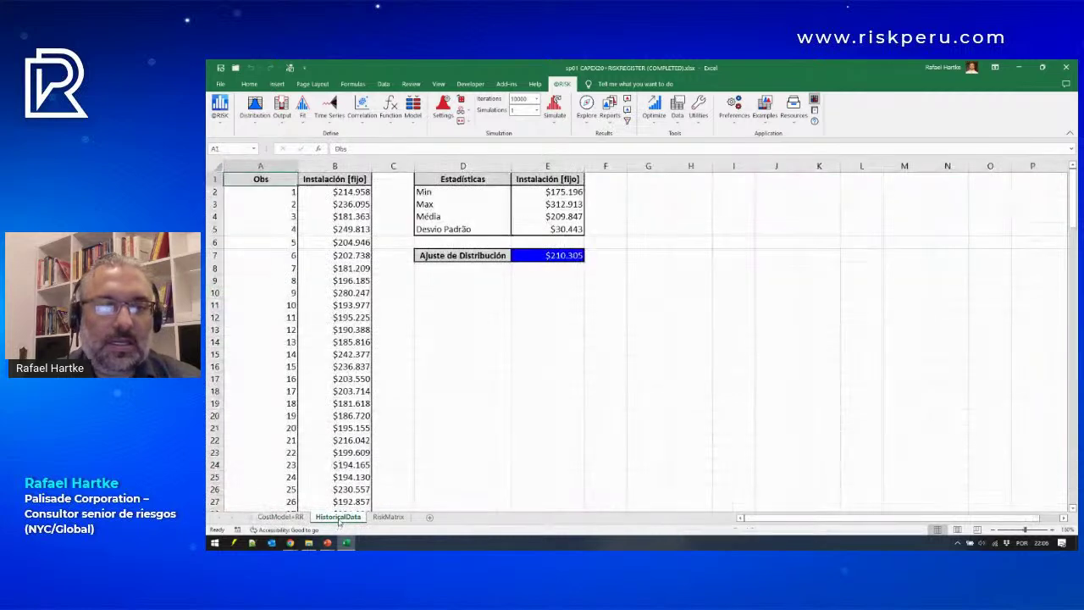
{"action": "left_click", "coordinate": [334, 166]}
{"action": "left_click", "coordinate": [323, 216]}
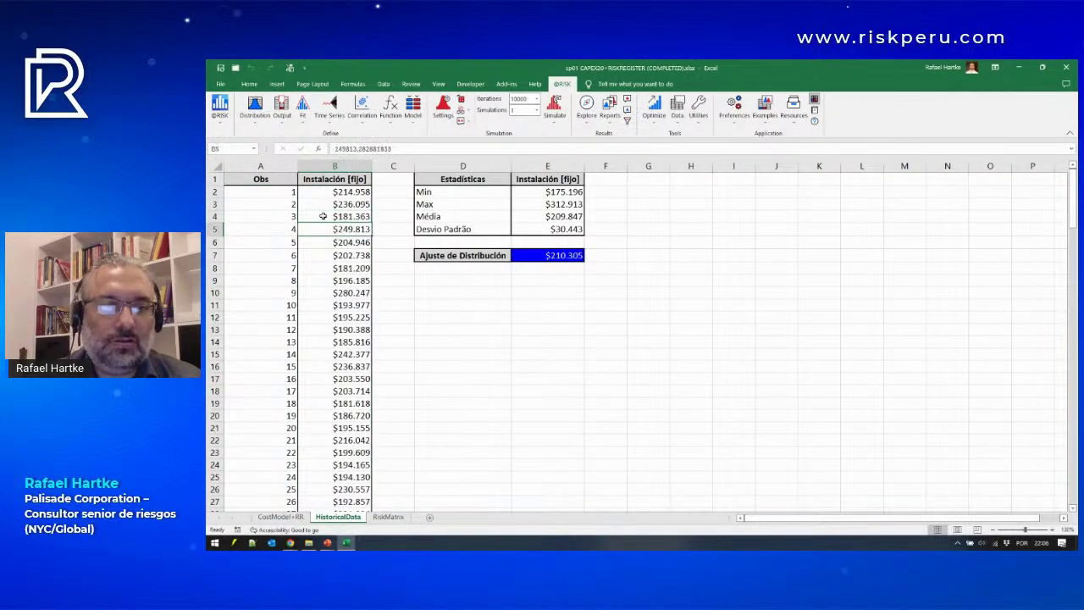
{"action": "key", "text": "ctrl+Down"}
{"action": "left_click", "coordinate": [274, 376]}
{"action": "left_click_drag", "start_coordinate": [275, 376], "coordinate": [348, 495]}
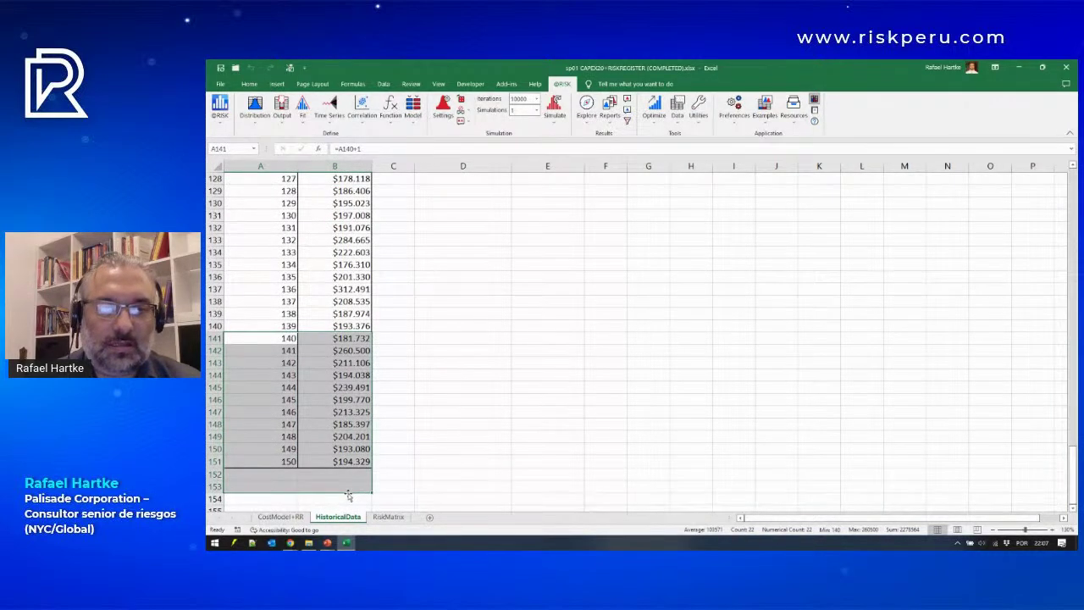
{"action": "key", "text": "ctrl+Home"}
{"action": "left_click", "coordinate": [338, 165]}
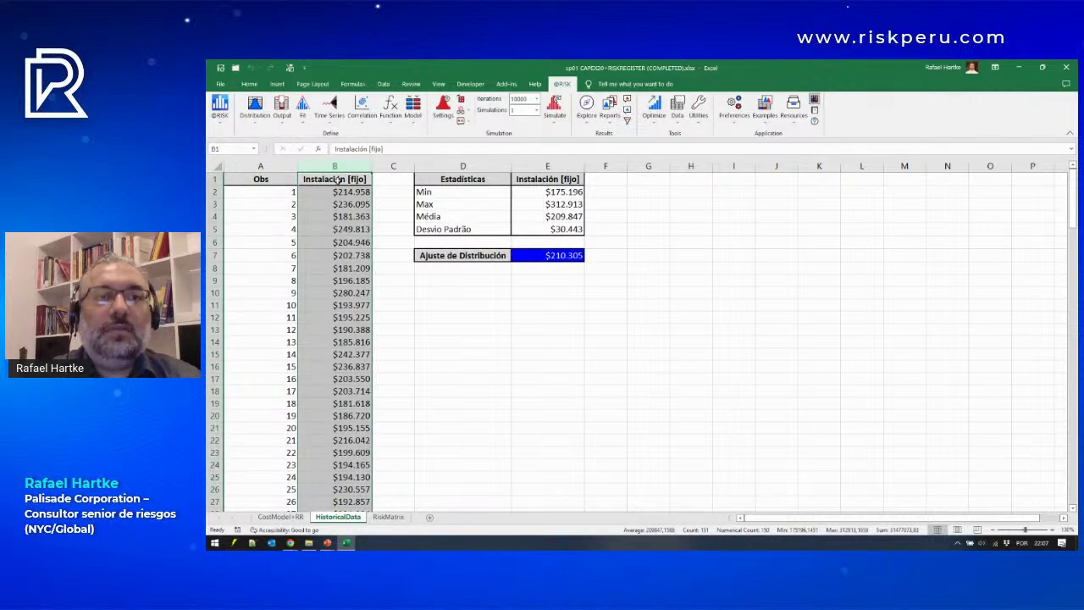
Step: Show the fitting commands for the historical data and inspect the RiskLognorm function in E7 beside Ajuste de Distribución, leaving the formula unedited
{"action": "left_click", "coordinate": [305, 117]}
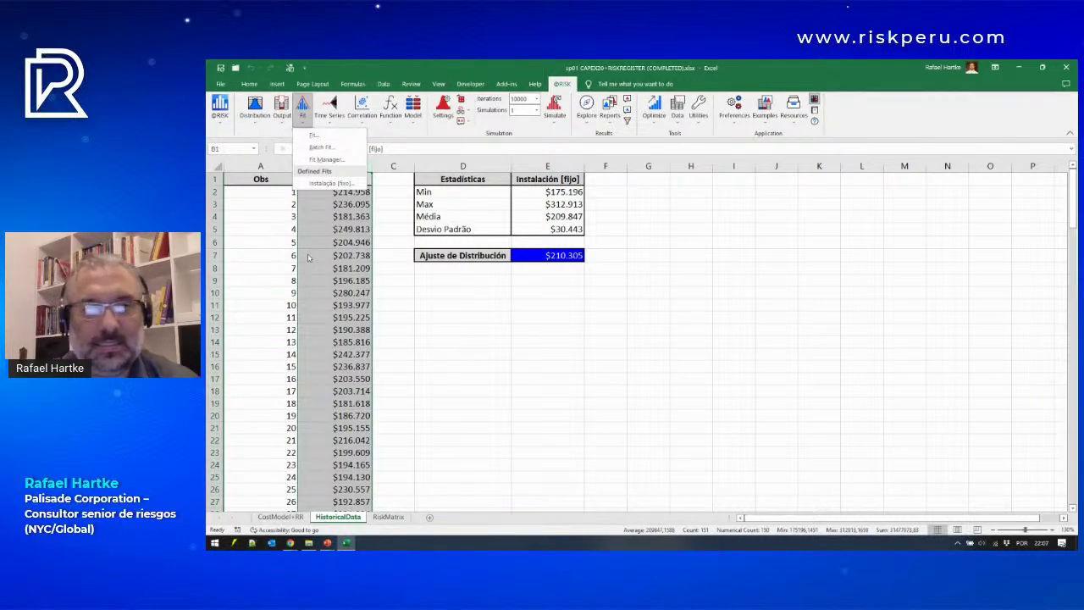
{"action": "left_click", "coordinate": [577, 252]}
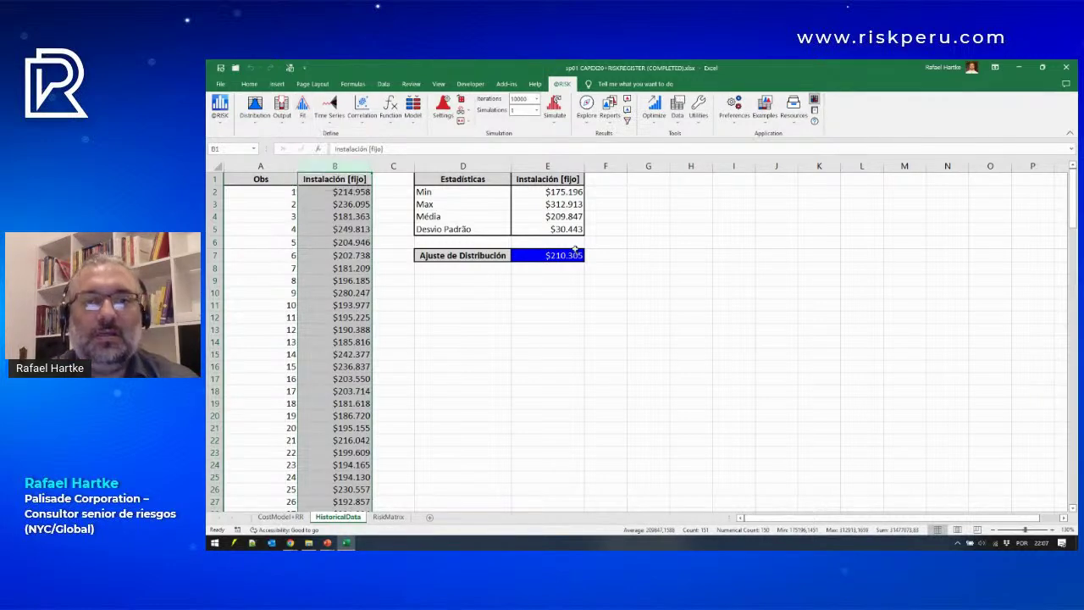
{"action": "left_click", "coordinate": [577, 252]}
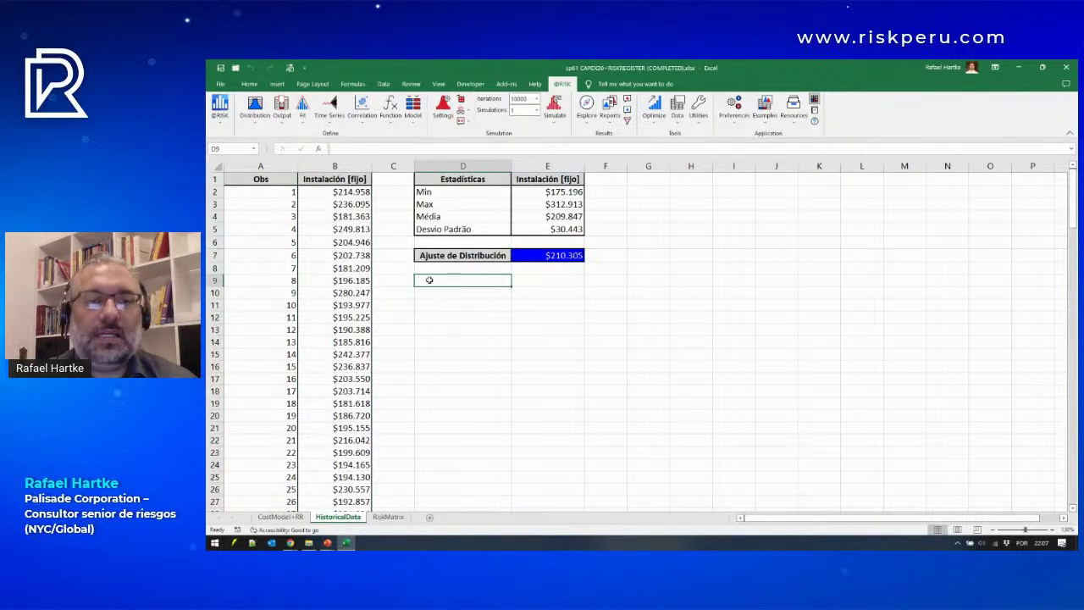
{"action": "double_click", "coordinate": [356, 148]}
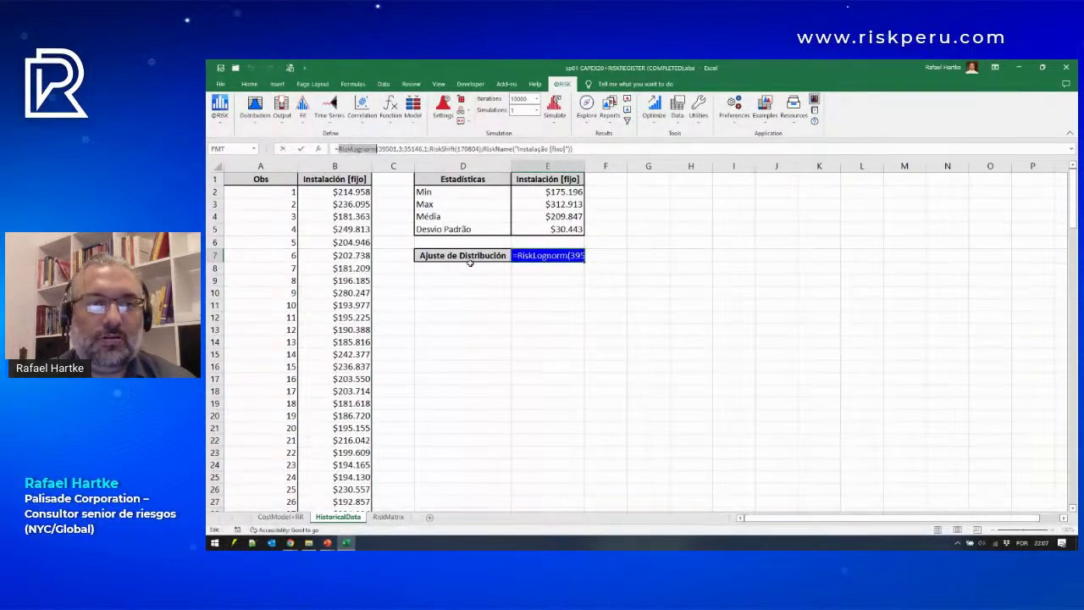
{"action": "key", "text": "Escape"}
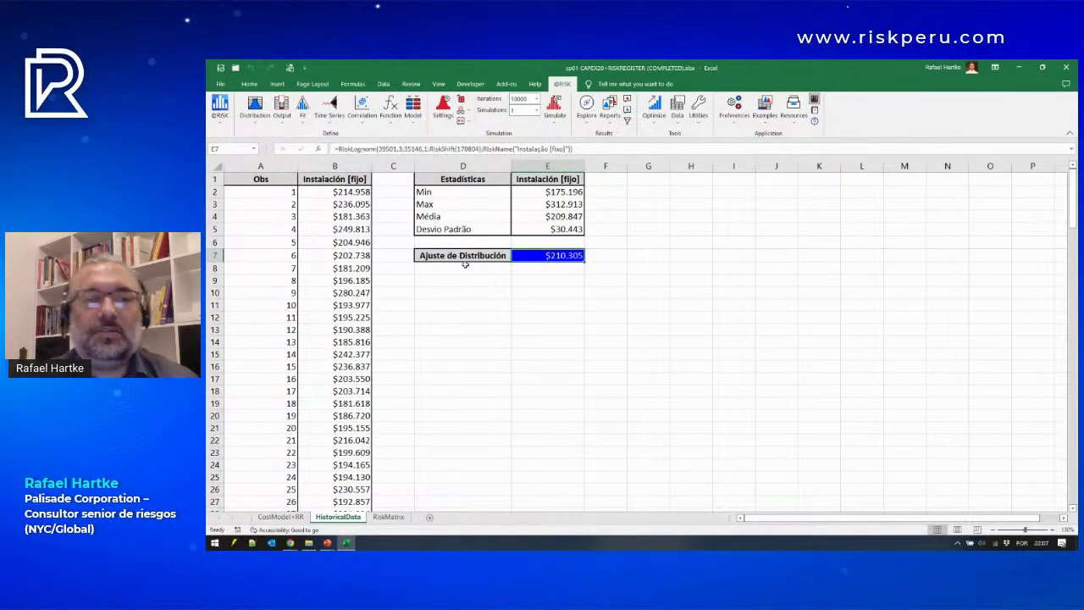
{"action": "key", "text": "alt+Tab"}
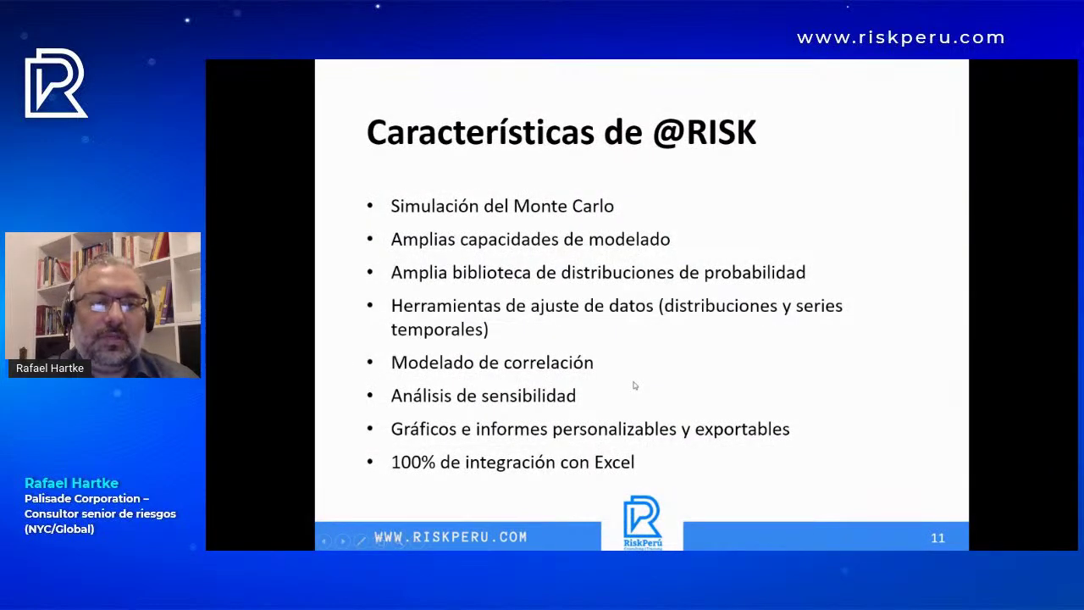
{"action": "left_click", "coordinate": [551, 397]}
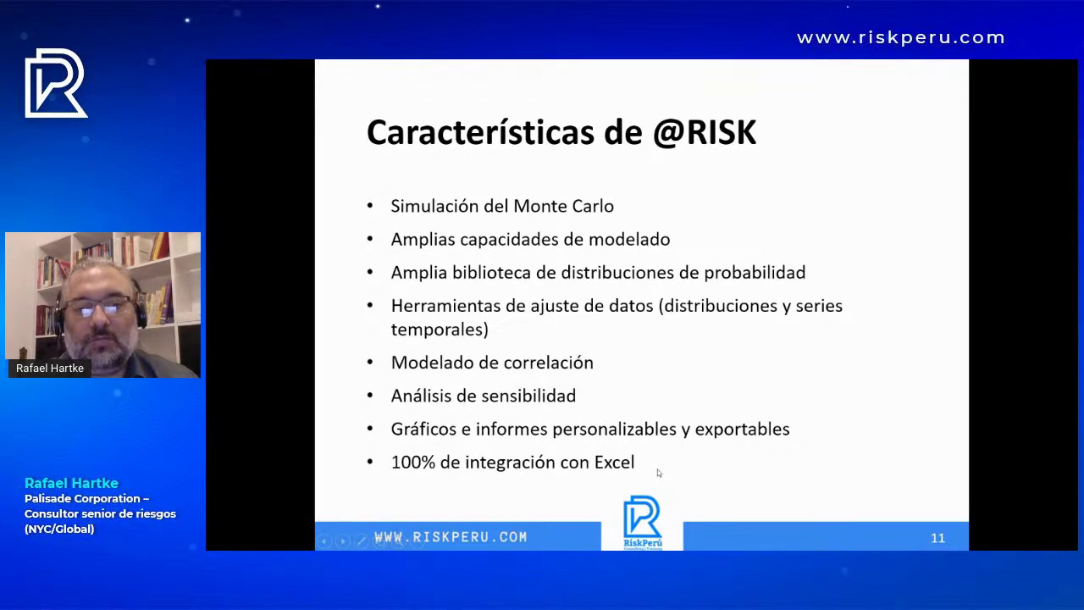
{"action": "key", "text": "alt+Tab"}
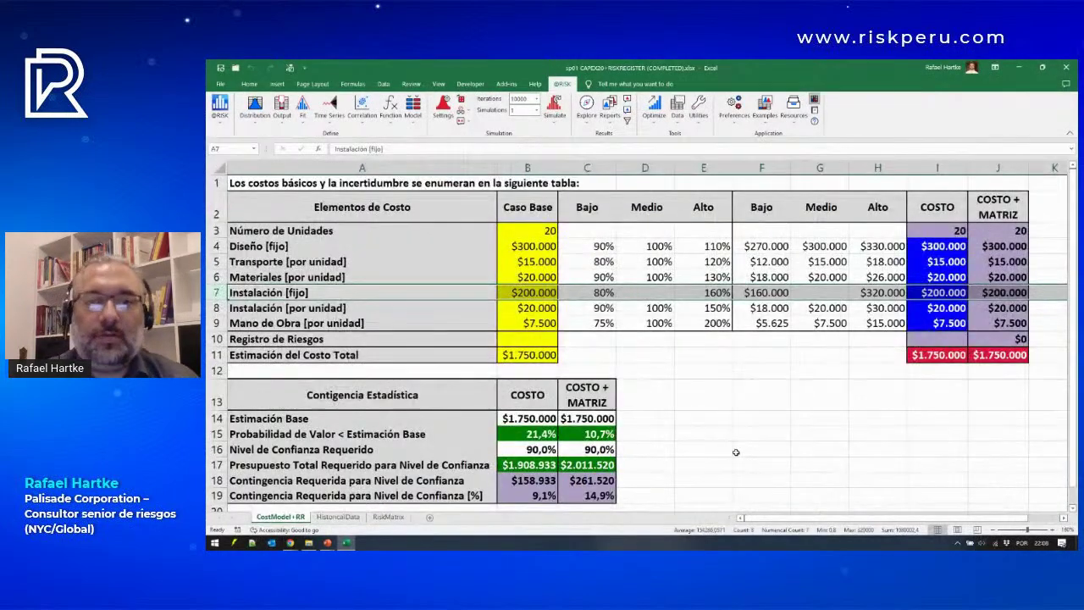
{"action": "left_click", "coordinate": [763, 385]}
{"action": "left_click", "coordinate": [722, 354]}
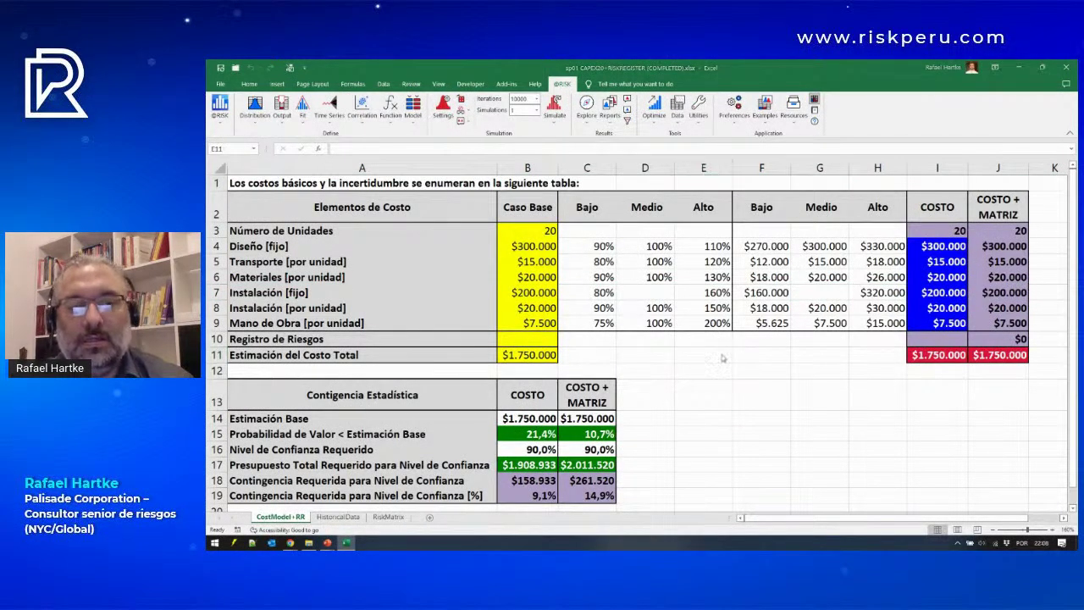
{"action": "key", "text": "alt+Tab"}
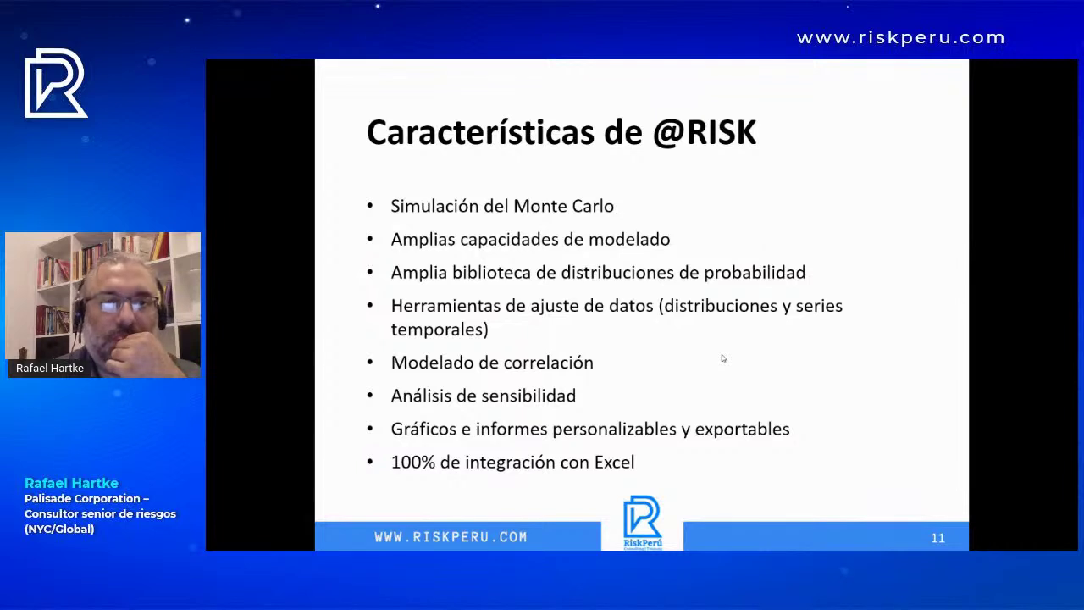
{"action": "key", "text": "Right"}
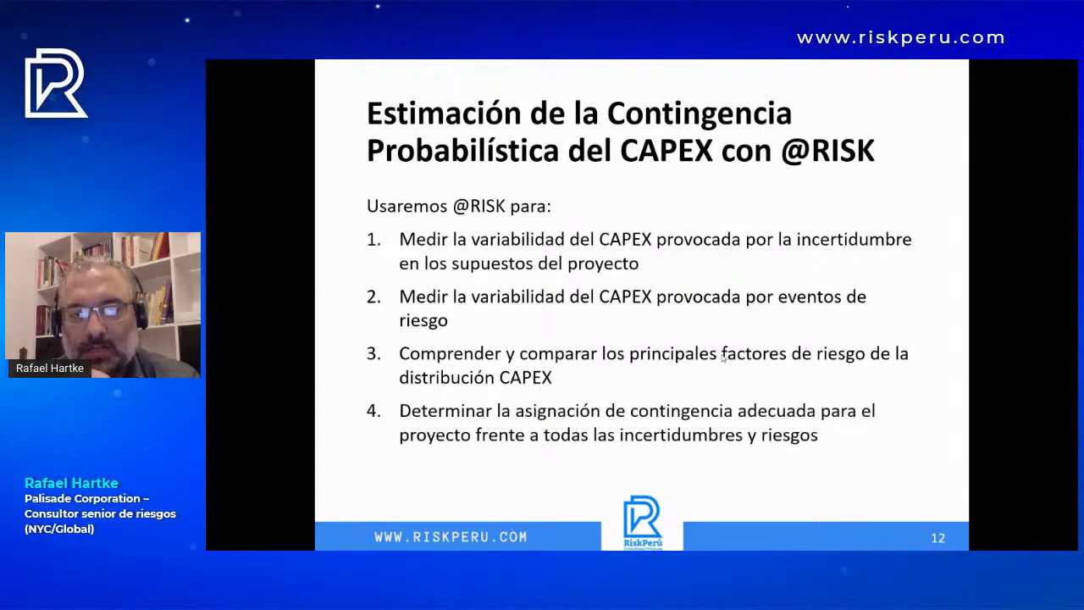
Step: Switch back to Excel and highlight the base case table A1:B11, and the Número de Unidades entry in A3:B3
{"action": "key", "text": "alt+Tab"}
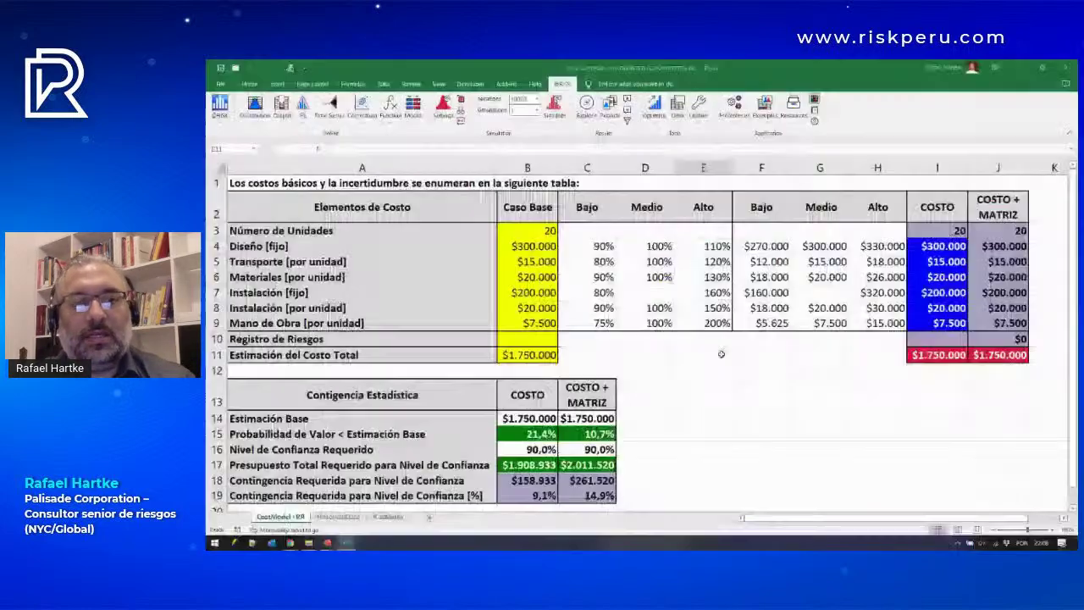
{"action": "left_click_drag", "start_coordinate": [362, 183], "coordinate": [527, 359]}
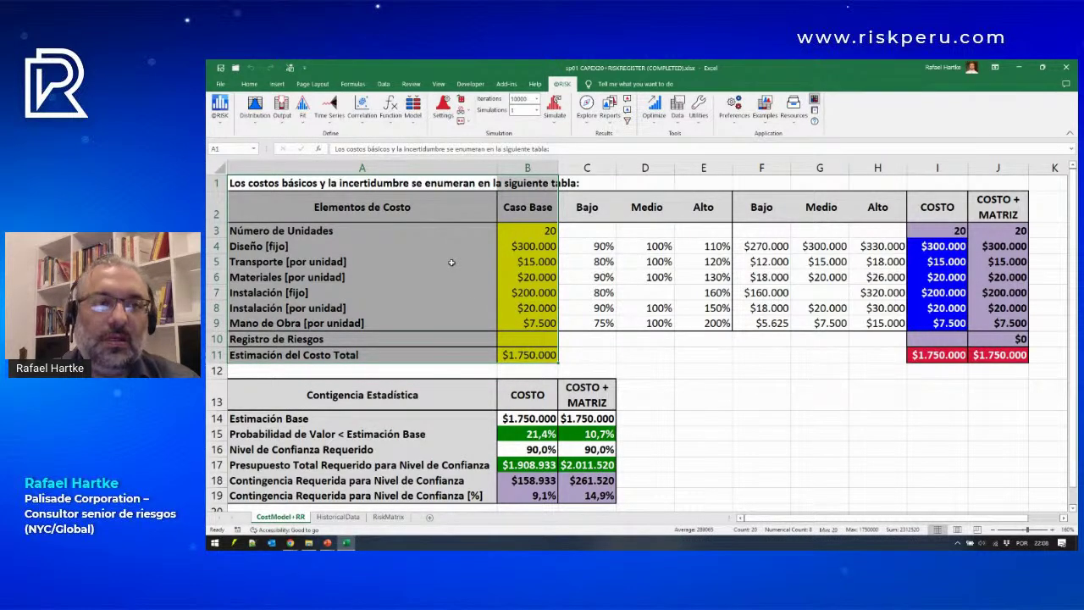
{"action": "left_click_drag", "start_coordinate": [349, 227], "coordinate": [548, 231]}
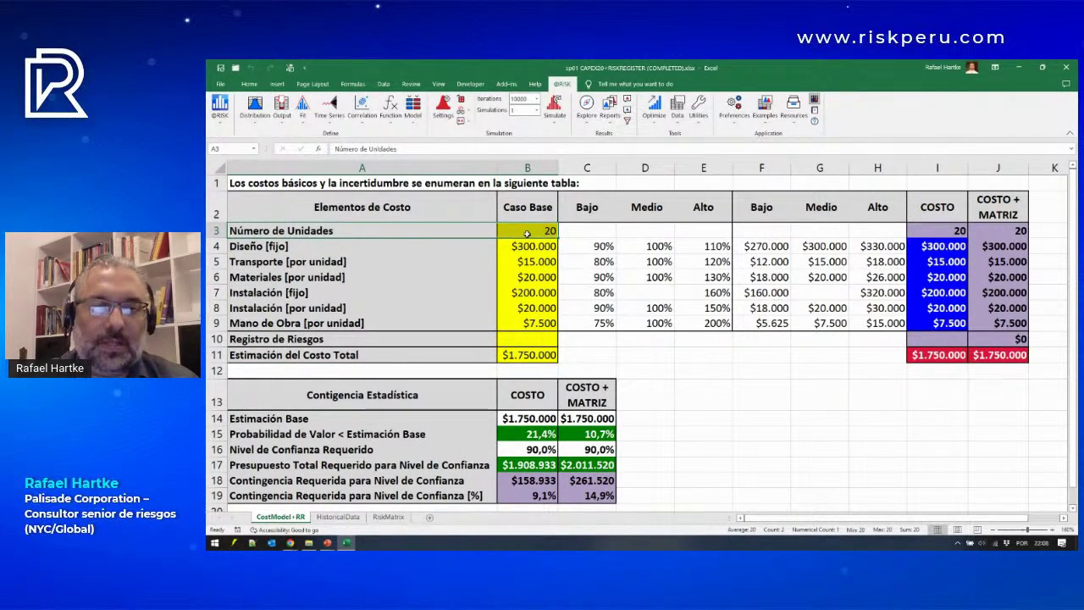
Step: Highlight the cost elements with their base case values, the number of units in B3 and the total cost formula in B11
{"action": "left_click_drag", "start_coordinate": [313, 247], "coordinate": [513, 294]}
{"action": "left_click", "coordinate": [411, 267]}
{"action": "left_click_drag", "start_coordinate": [410, 267], "coordinate": [512, 320]}
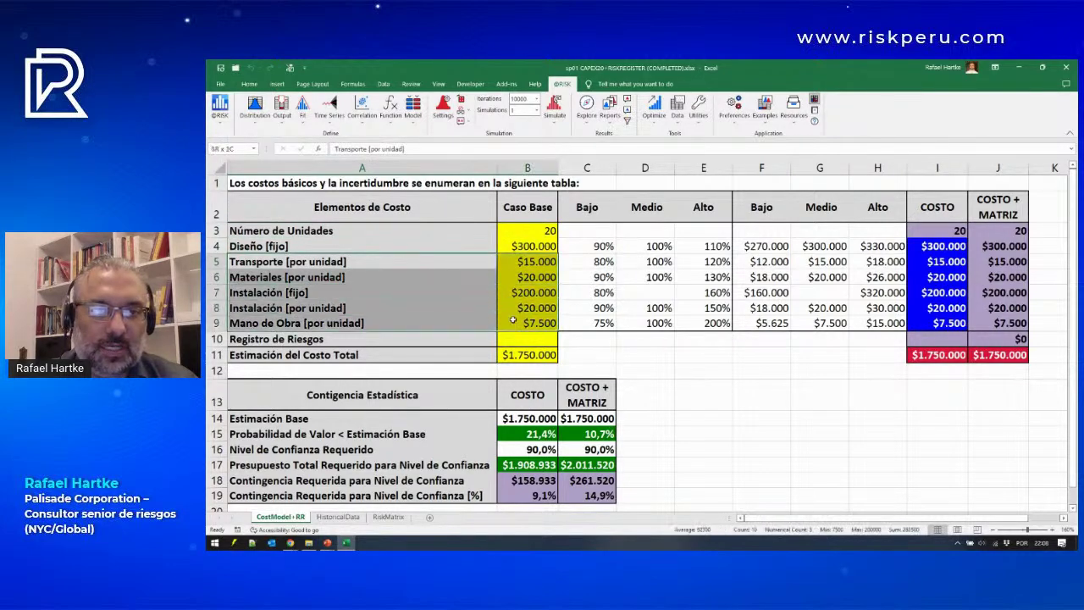
{"action": "left_click", "coordinate": [549, 227]}
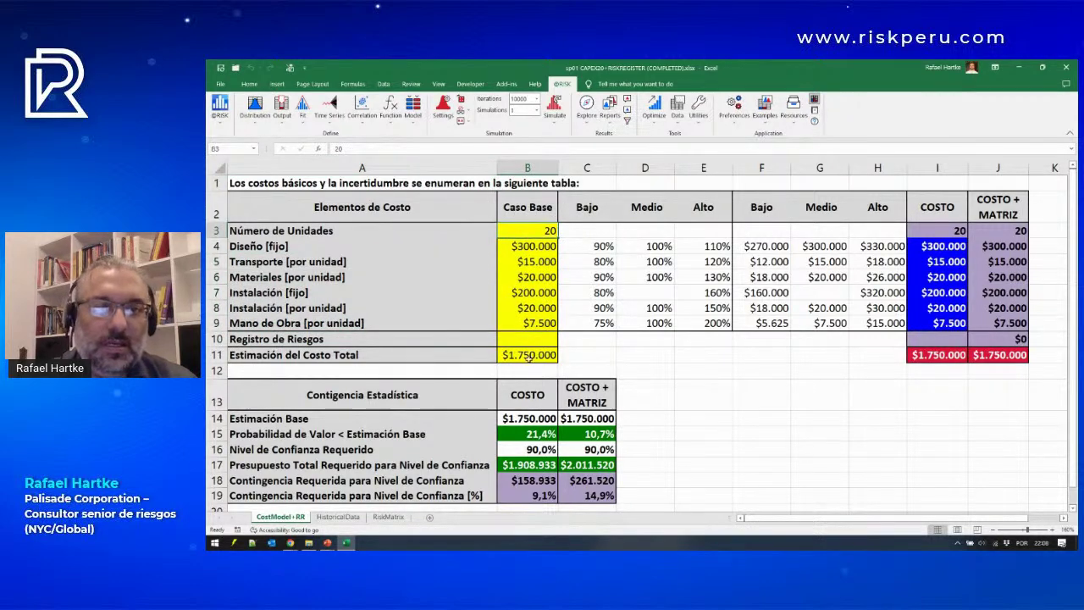
{"action": "left_click", "coordinate": [529, 357]}
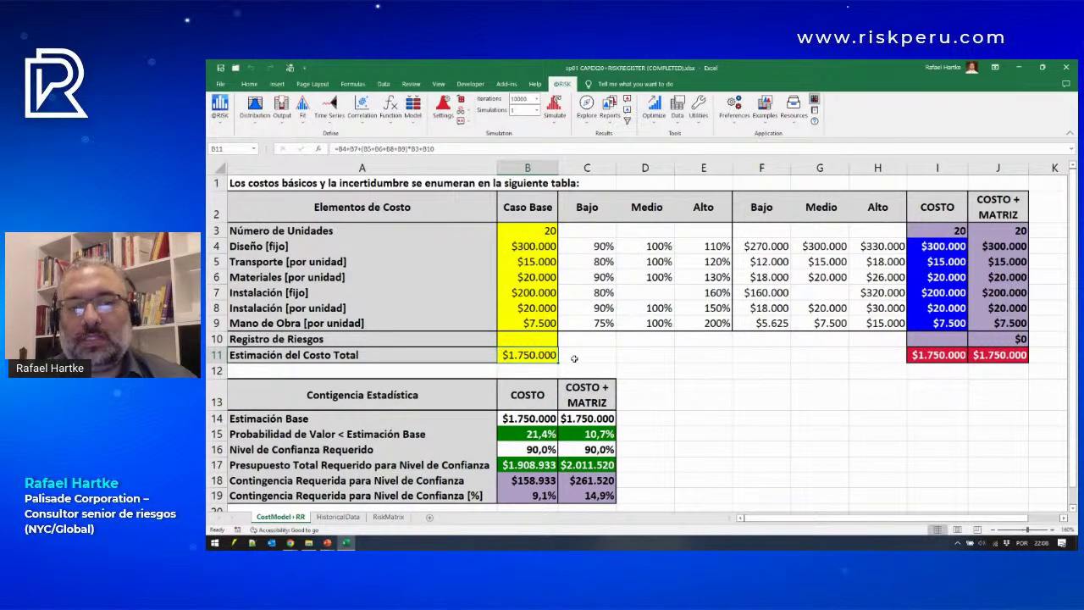
Step: Highlight C2:D3 under Bajo and Medio and the Diseño [fijo] row, and briefly check the probabilistic contingency slide in the presentation
{"action": "left_click_drag", "start_coordinate": [588, 198], "coordinate": [664, 229]}
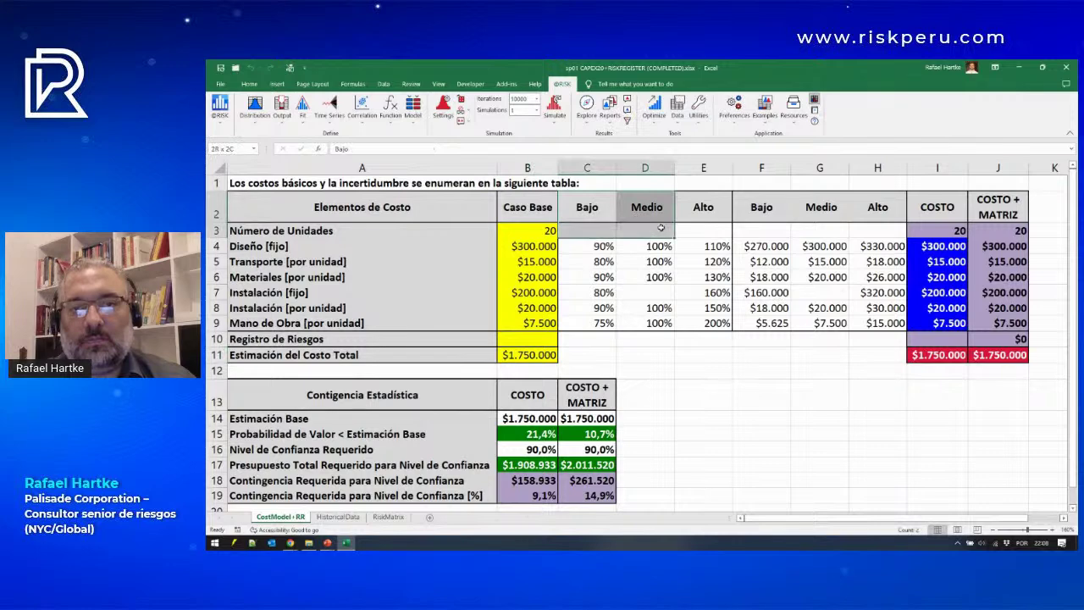
{"action": "left_click", "coordinate": [215, 246]}
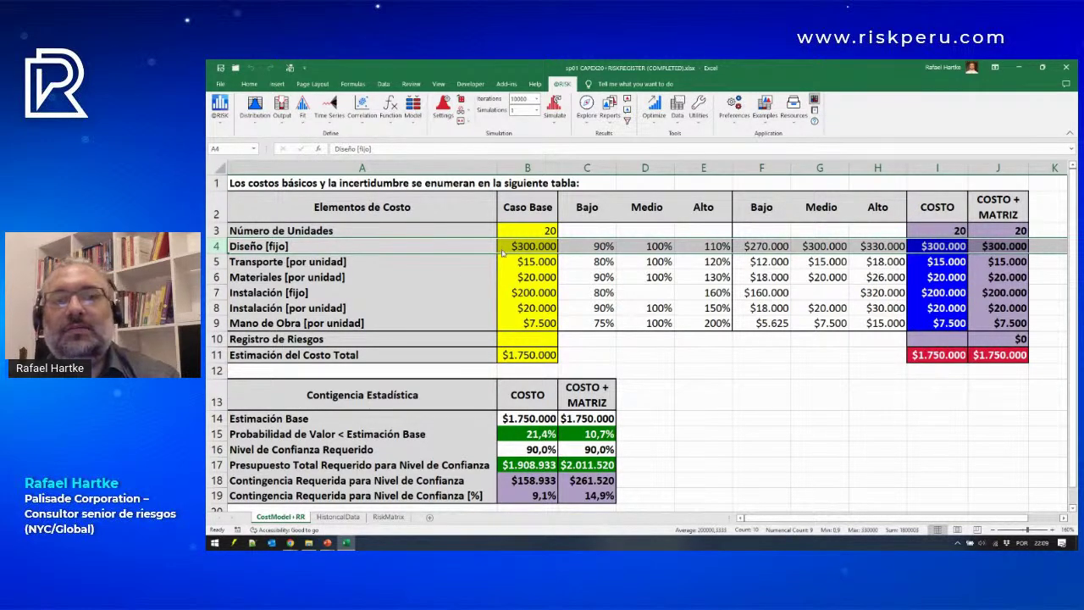
{"action": "key", "text": "alt+Tab"}
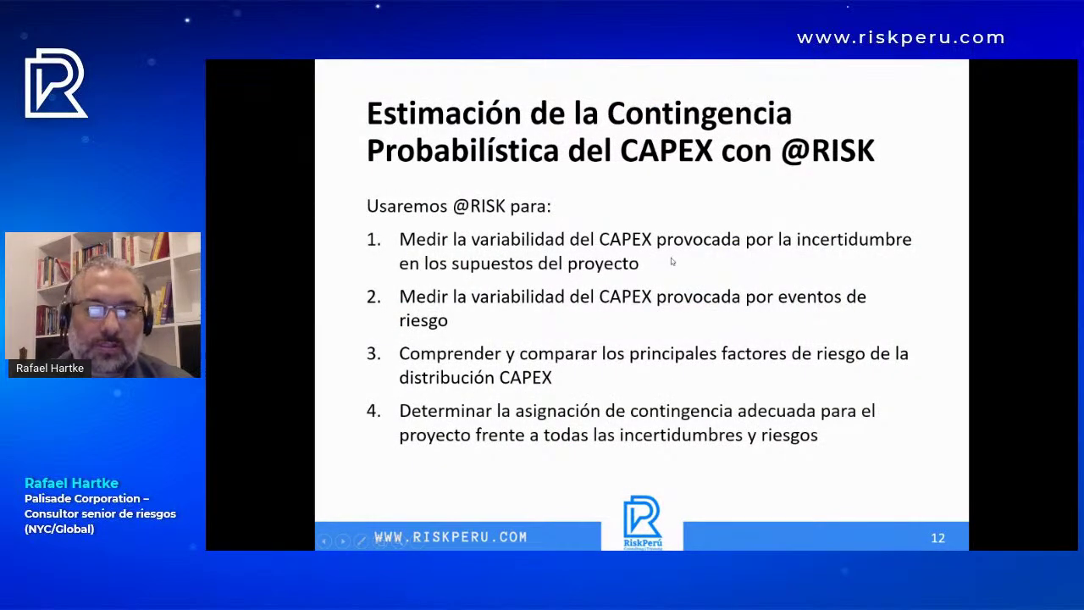
{"action": "key", "text": "alt+Tab"}
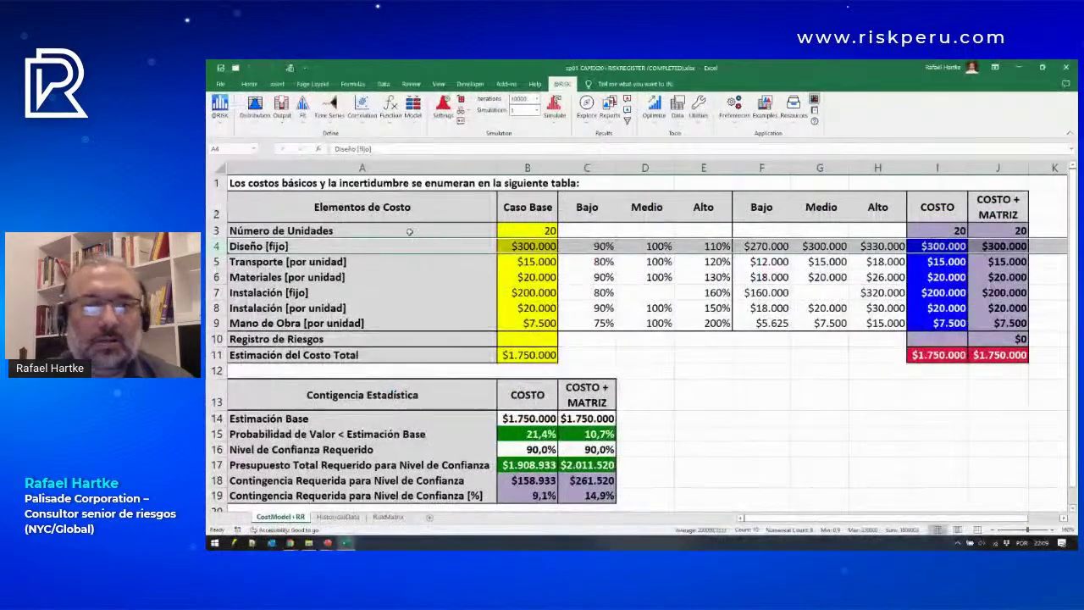
Step: Highlight the base case costs, the Bajo-Medio-Alto percentages for Diseño, Transporte and Materiales, and the whole Materiales row
{"action": "left_click_drag", "start_coordinate": [428, 245], "coordinate": [539, 325]}
{"action": "left_click_drag", "start_coordinate": [593, 246], "coordinate": [693, 252]}
{"action": "left_click_drag", "start_coordinate": [603, 269], "coordinate": [694, 266]}
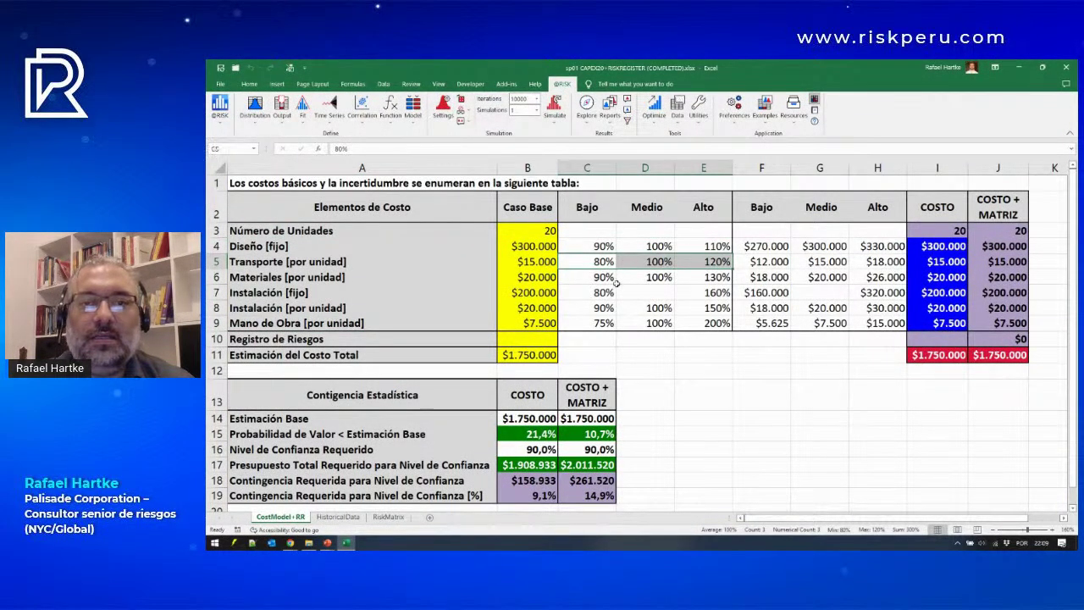
{"action": "left_click_drag", "start_coordinate": [612, 283], "coordinate": [695, 277]}
{"action": "left_click", "coordinate": [214, 277]}
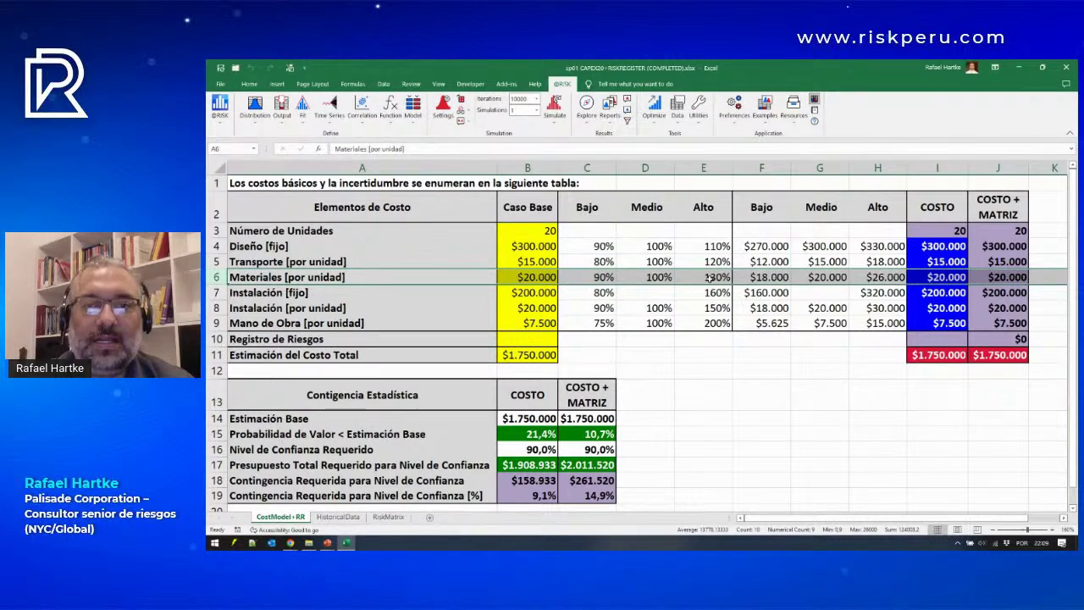
Step: Inspect the Triang distribution defined for Diseño [fijo] in I4 in an enlarged window, and close it without changes
{"action": "left_click", "coordinate": [943, 252]}
{"action": "left_click", "coordinate": [256, 110]}
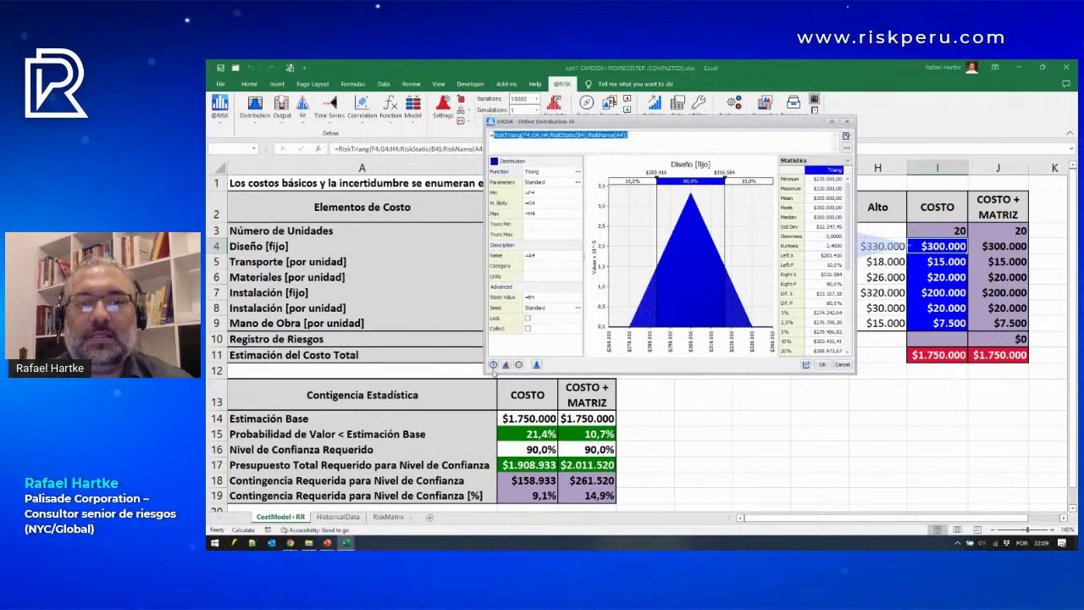
{"action": "left_click_drag", "start_coordinate": [485, 373], "coordinate": [385, 428]}
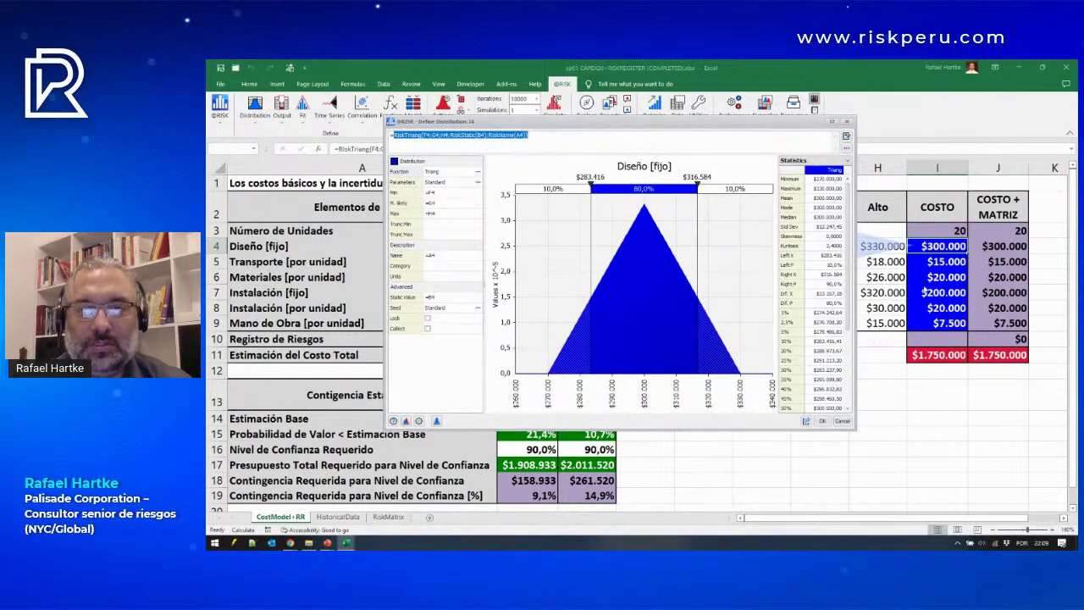
{"action": "left_click", "coordinate": [843, 421]}
Step: Inspect the Pert distribution defined for Transporte [por unidad] in I5, and close it without changes
{"action": "left_click", "coordinate": [931, 264]}
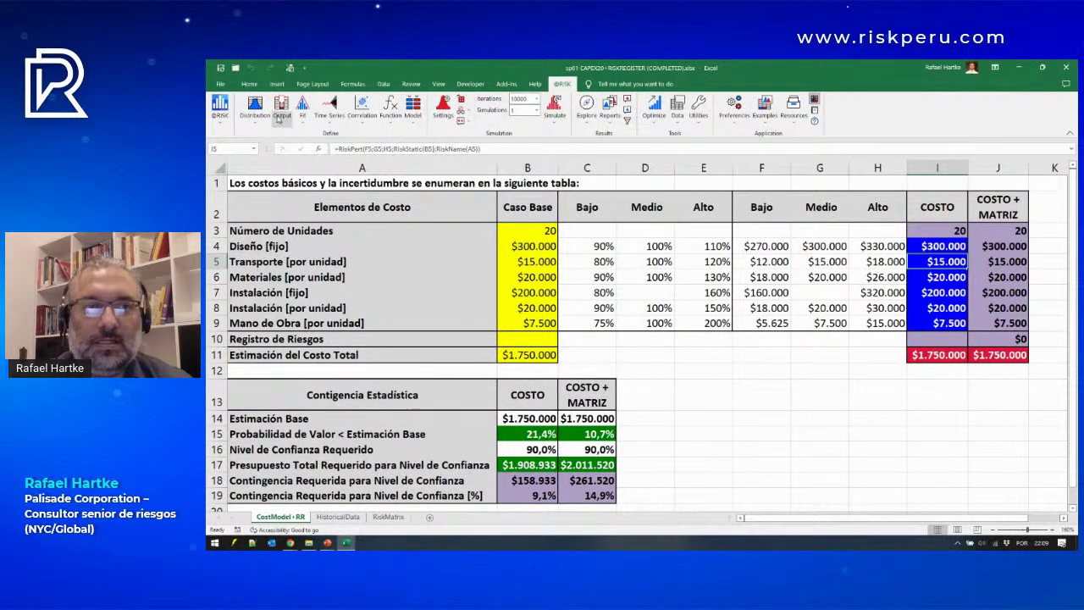
{"action": "left_click", "coordinate": [256, 109]}
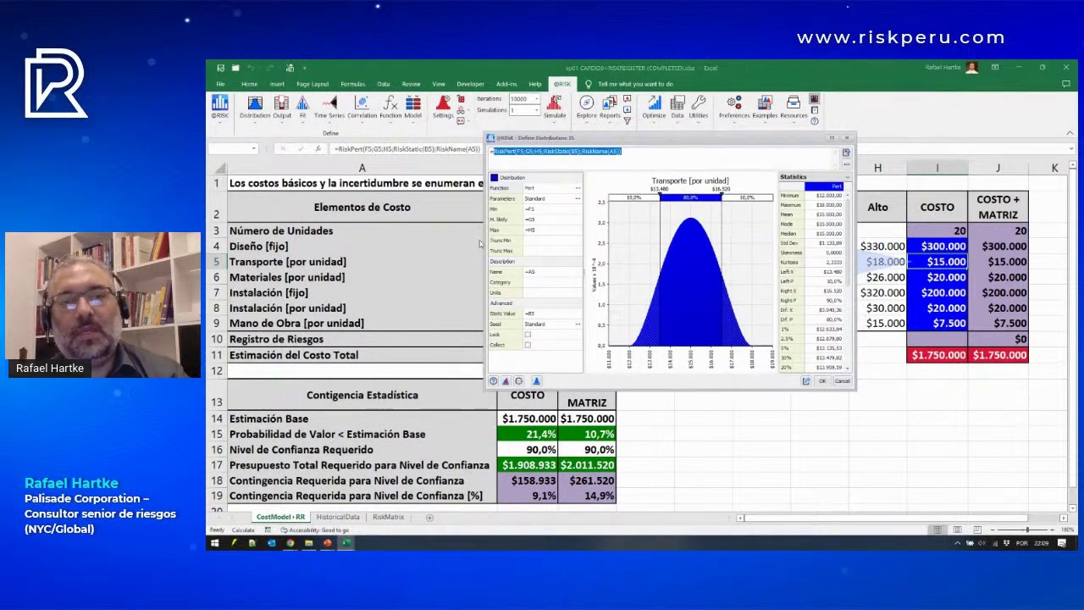
{"action": "left_click", "coordinate": [842, 382]}
Step: Inspect the alternate-parameter Lognorm distribution for Materiales [por unidad] in I6 in an enlarged window, and close it without changes
{"action": "left_click", "coordinate": [932, 276]}
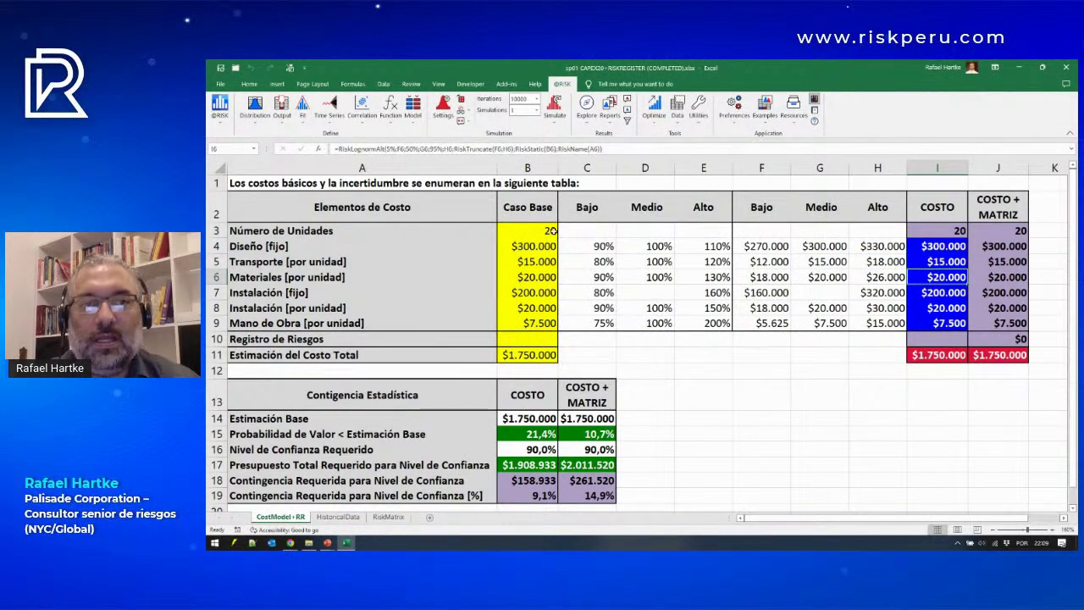
{"action": "left_click", "coordinate": [256, 107]}
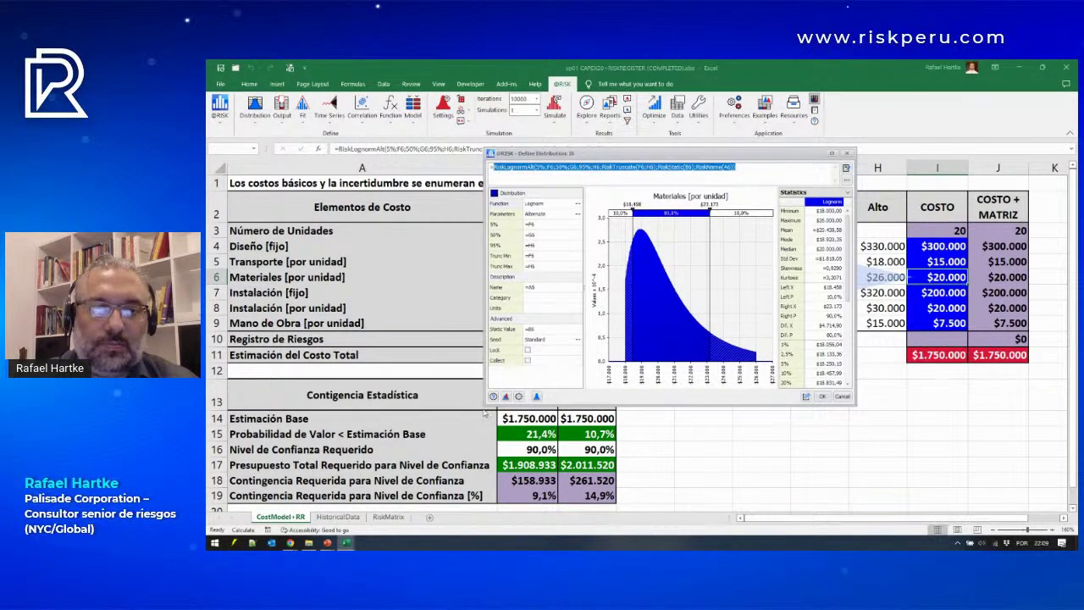
{"action": "left_click_drag", "start_coordinate": [484, 407], "coordinate": [372, 447]}
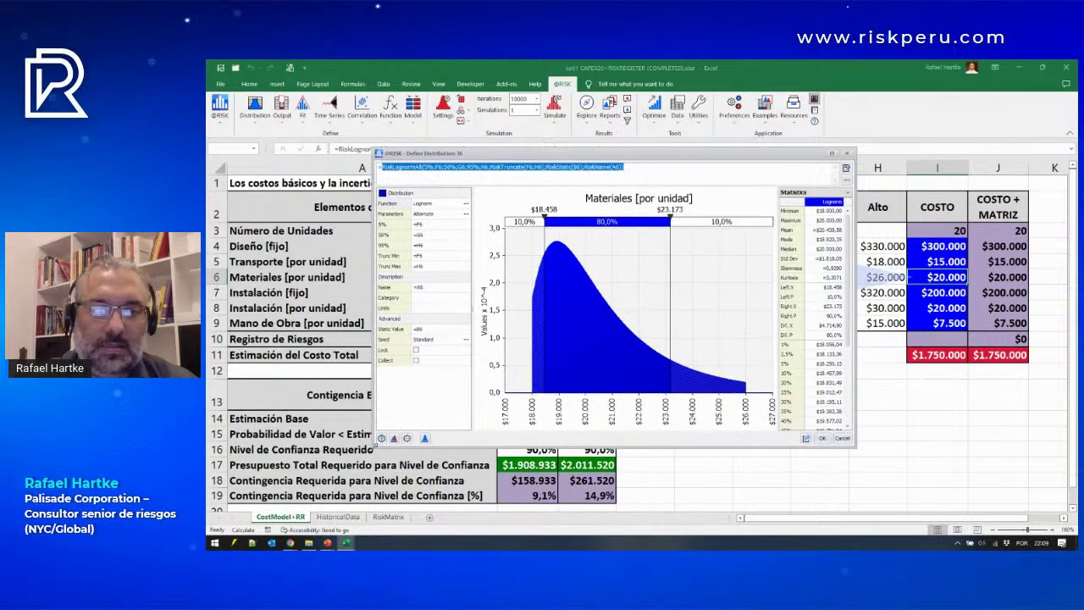
{"action": "left_click", "coordinate": [842, 438]}
Step: Browse the gallery of available distributions from empty cell E13, and close it without choosing one
{"action": "left_click", "coordinate": [703, 394]}
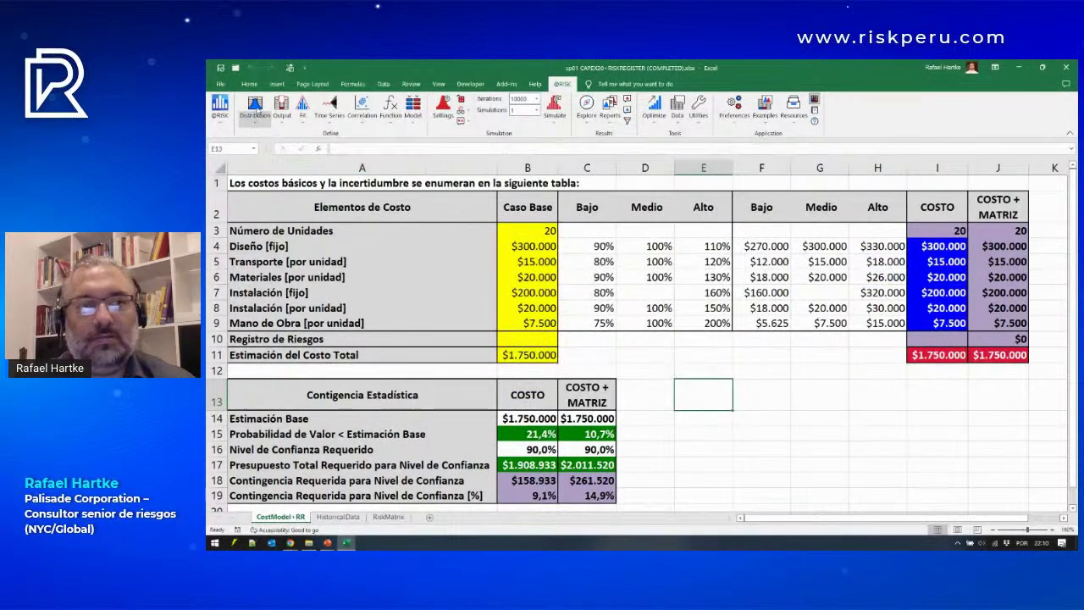
{"action": "left_click", "coordinate": [254, 106]}
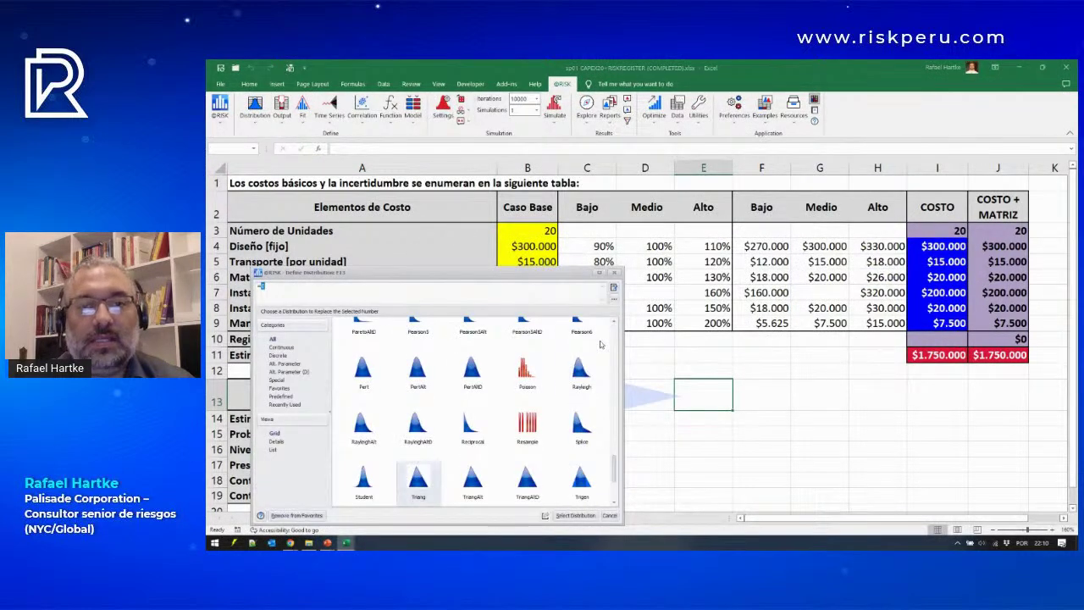
{"action": "scroll", "coordinate": [615, 337], "scroll_direction": "up", "scroll_amount": 10}
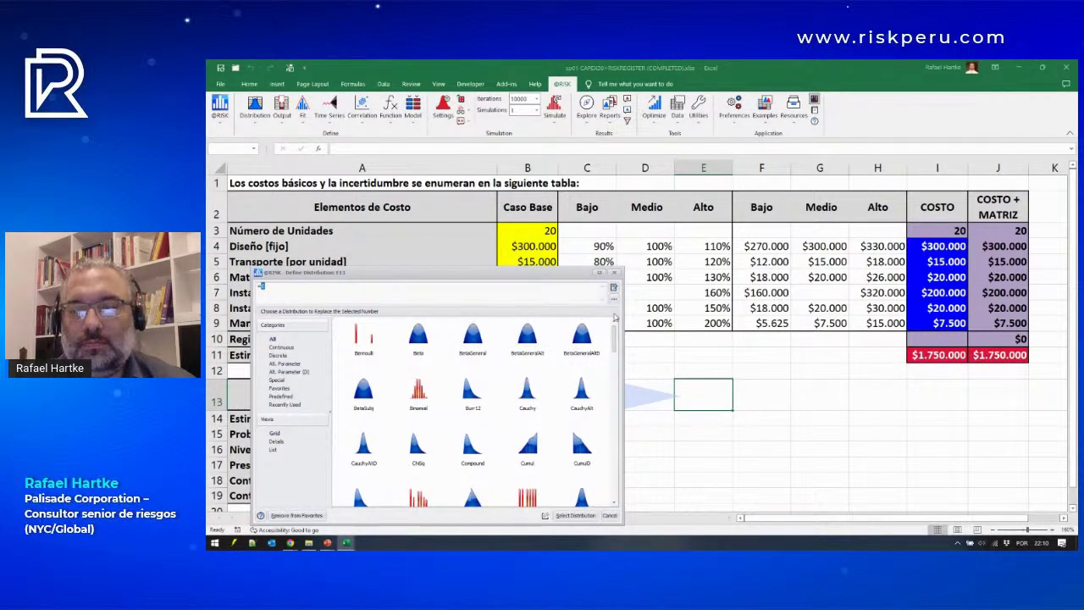
{"action": "left_click", "coordinate": [616, 273]}
Step: Highlight the Caso Base values B3:B9 and the Bajo, Medio and Alto percentage columns C:E
{"action": "left_click_drag", "start_coordinate": [528, 246], "coordinate": [531, 338]}
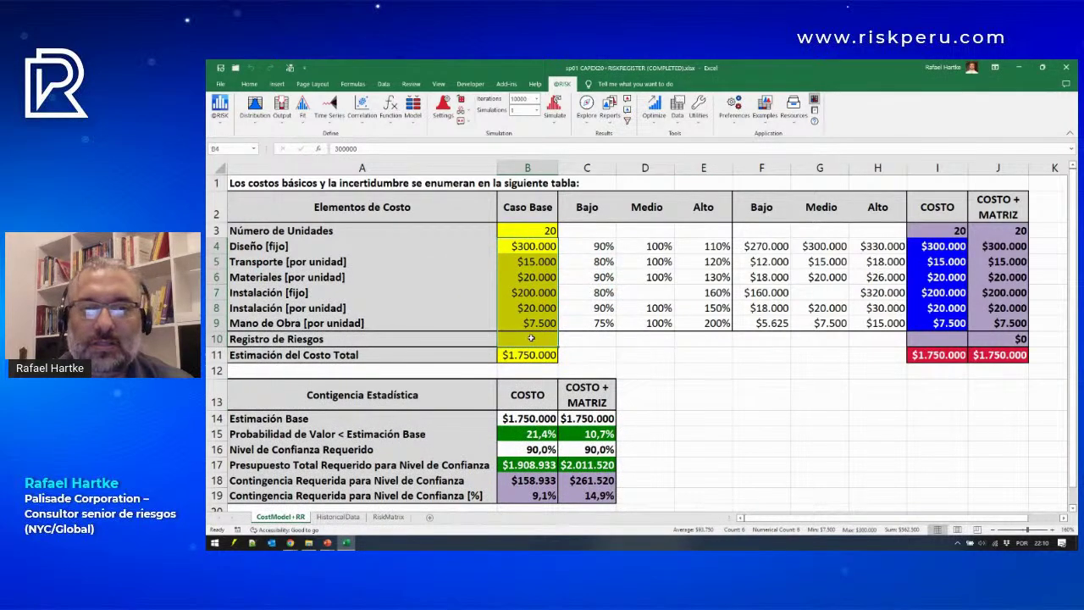
{"action": "left_click", "coordinate": [527, 168]}
{"action": "left_click_drag", "start_coordinate": [528, 230], "coordinate": [531, 319]}
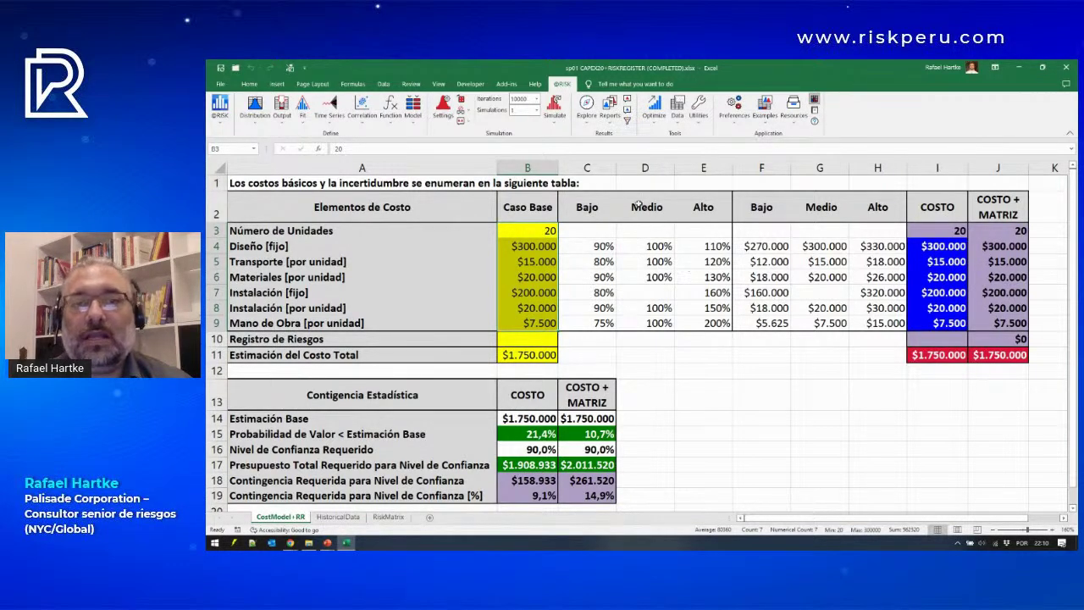
{"action": "left_click_drag", "start_coordinate": [598, 168], "coordinate": [693, 162]}
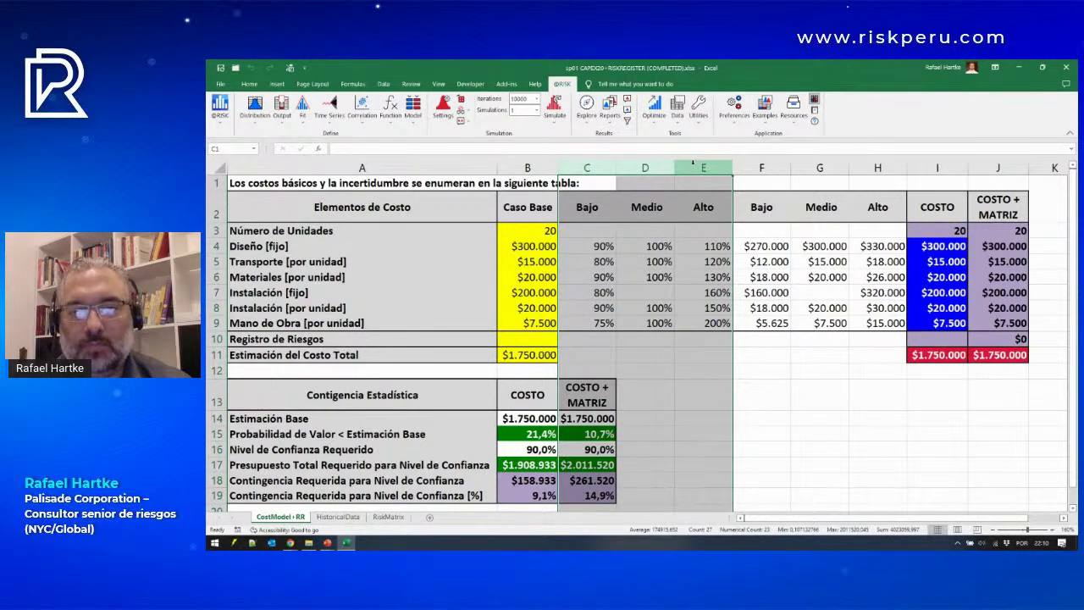
Step: Inspect the Pert distribution for Instalación [por unidad] in I8 beside its Bajo, Medio and Alto amounts, and close it without changes
{"action": "left_click", "coordinate": [936, 245]}
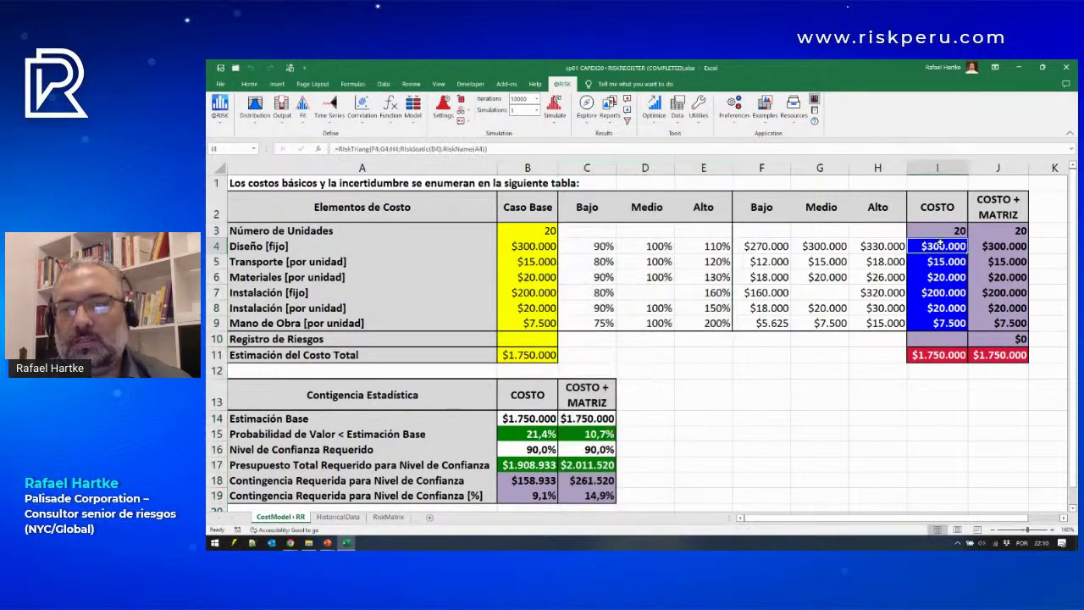
{"action": "left_click", "coordinate": [929, 308]}
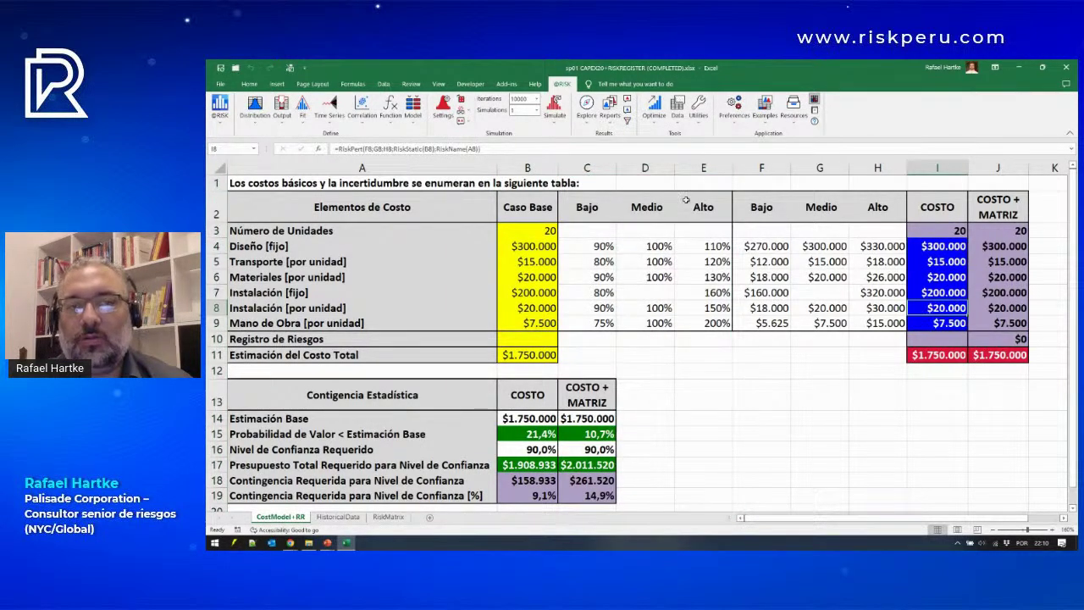
{"action": "left_click", "coordinate": [254, 103]}
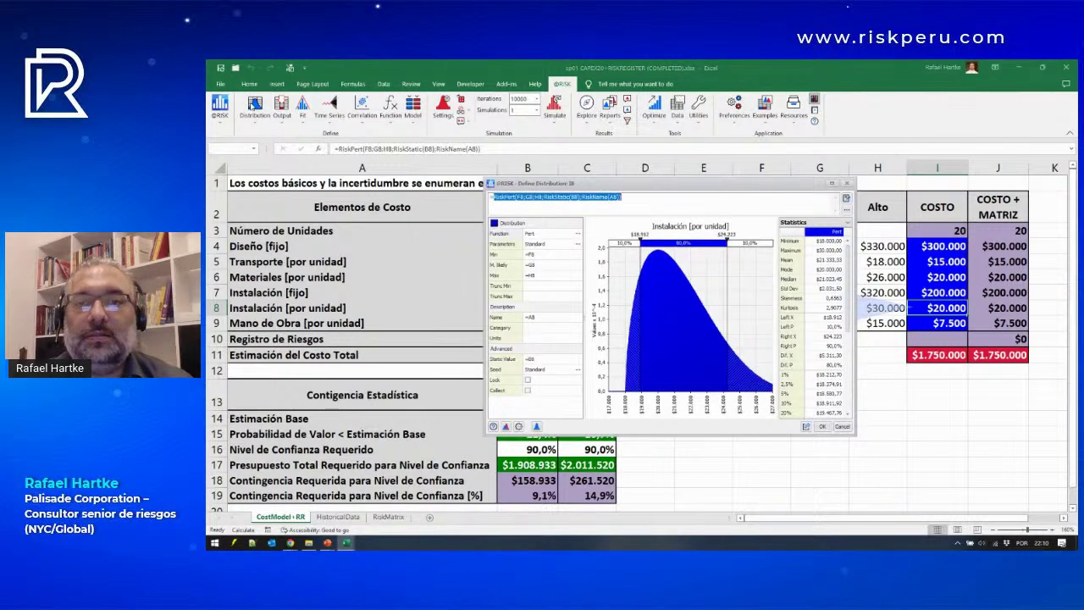
{"action": "left_click_drag", "start_coordinate": [508, 185], "coordinate": [335, 116]}
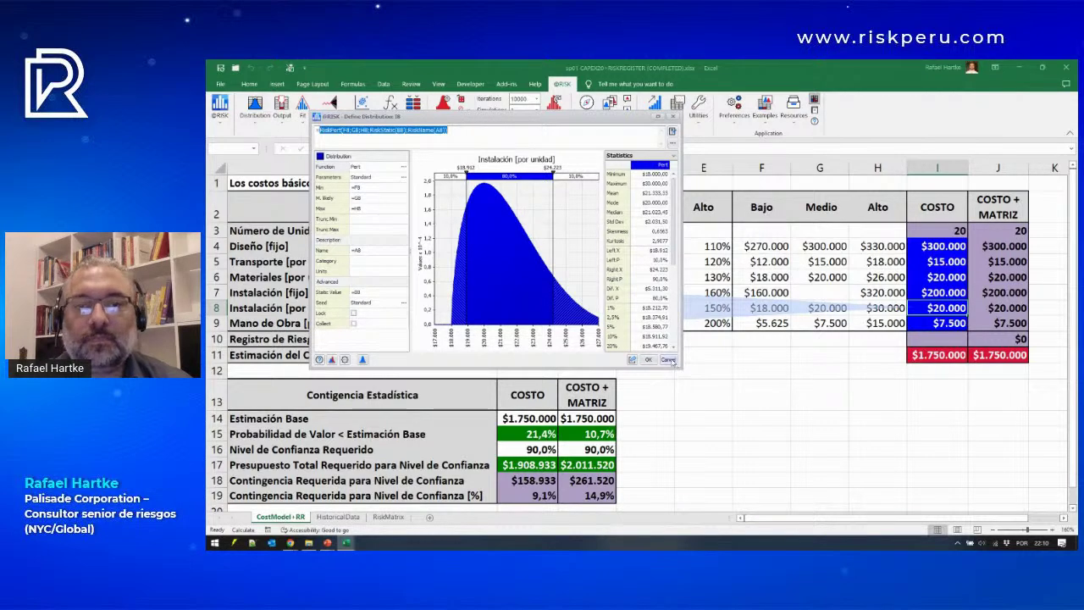
{"action": "left_click", "coordinate": [670, 360]}
Step: Highlight the COSTO column, show the distribution gallery from empty cell E11, and highlight percentage columns C:E and the Transporte cost in I5
{"action": "left_click", "coordinate": [935, 168]}
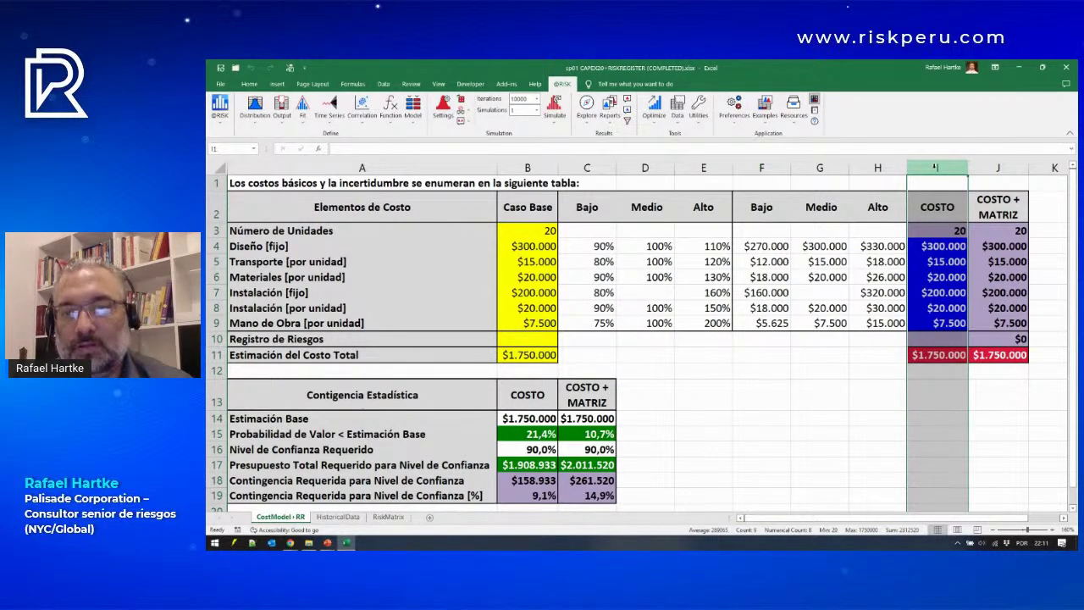
{"action": "left_click", "coordinate": [692, 351]}
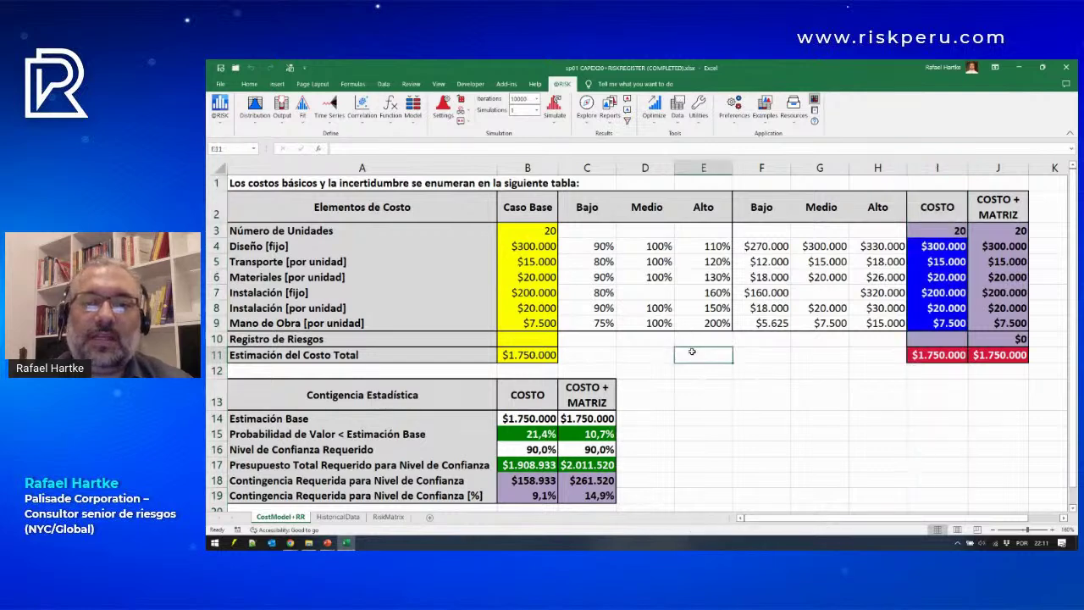
{"action": "left_click", "coordinate": [255, 106]}
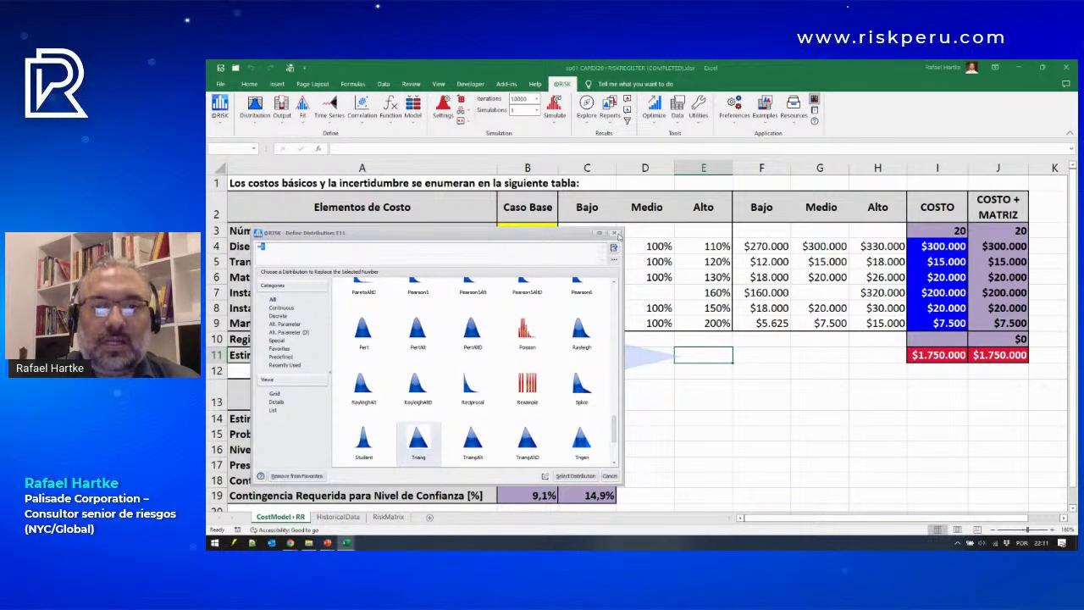
{"action": "left_click", "coordinate": [615, 232]}
{"action": "left_click_drag", "start_coordinate": [587, 167], "coordinate": [695, 168]}
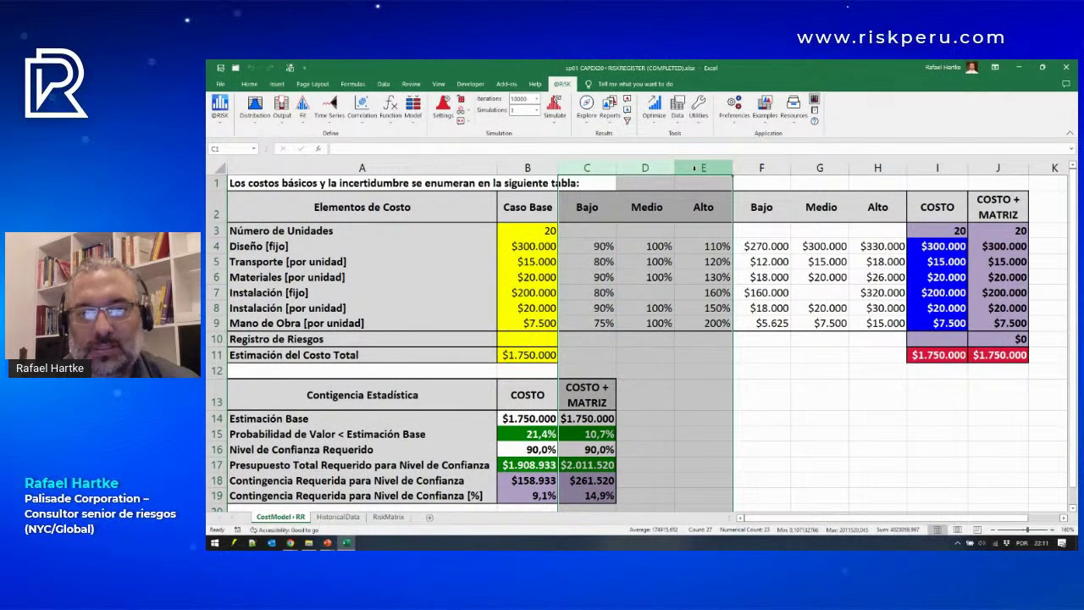
{"action": "left_click", "coordinate": [943, 261]}
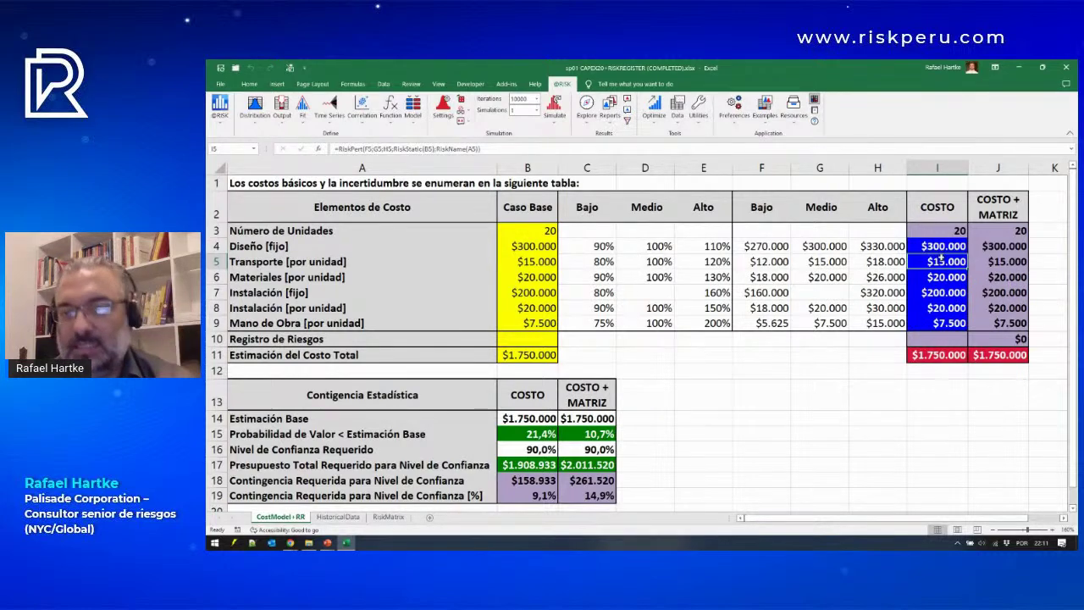
Step: In the presentation, advance to the slide on CAPEX variability from uncertain project assumptions, and return to Excel
{"action": "key", "text": "alt+Tab"}
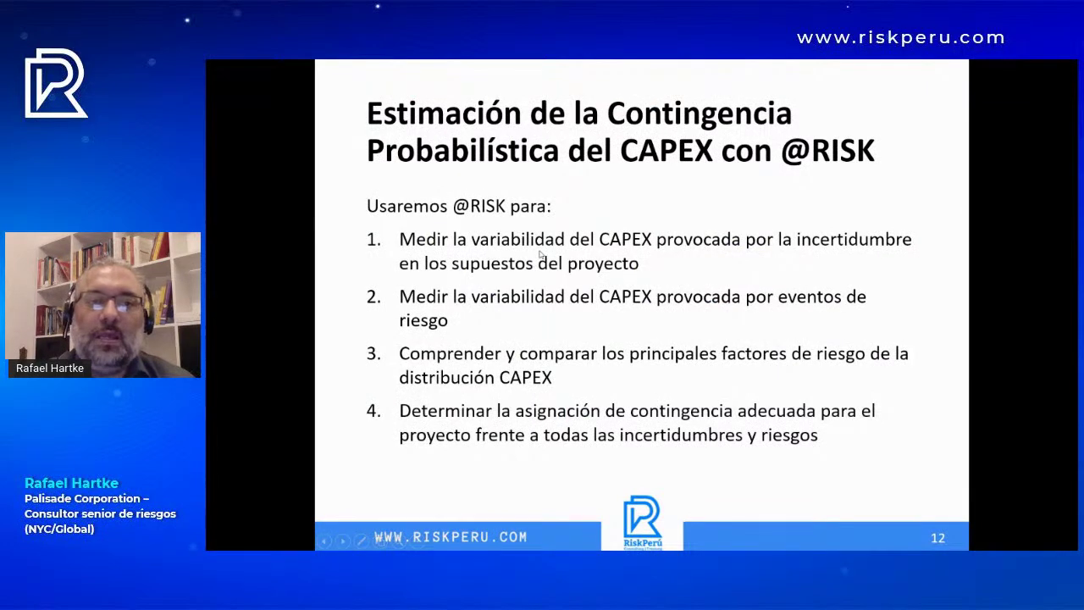
{"action": "left_click", "coordinate": [541, 254]}
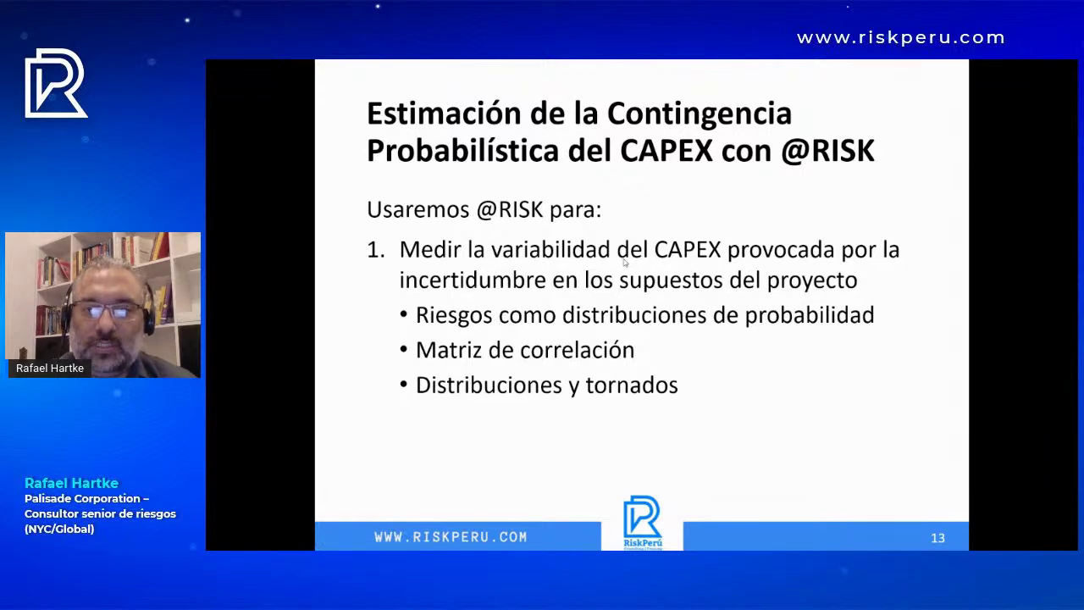
{"action": "key", "text": "alt+Tab"}
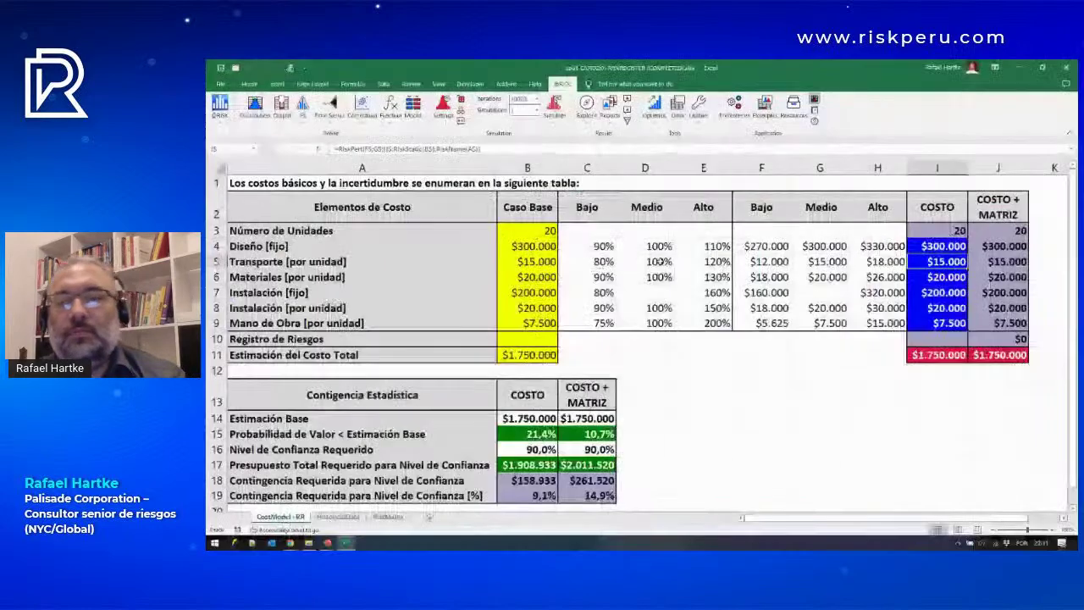
Step: Inspect the total cost formula in I11 and highlight its RiskOutput function, leaving the formula unedited
{"action": "double_click", "coordinate": [918, 355]}
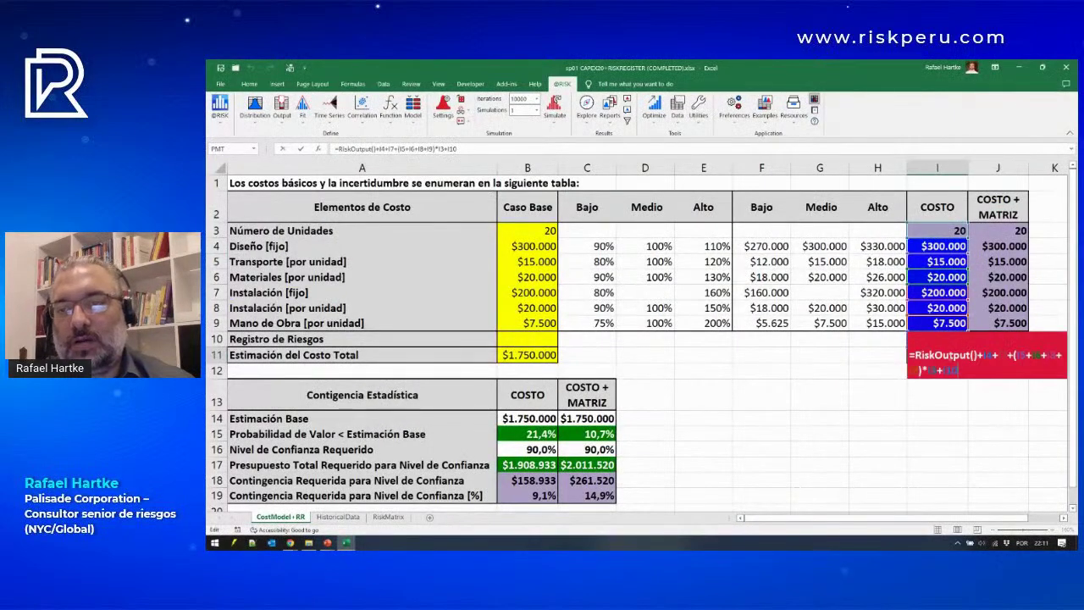
{"action": "double_click", "coordinate": [951, 354]}
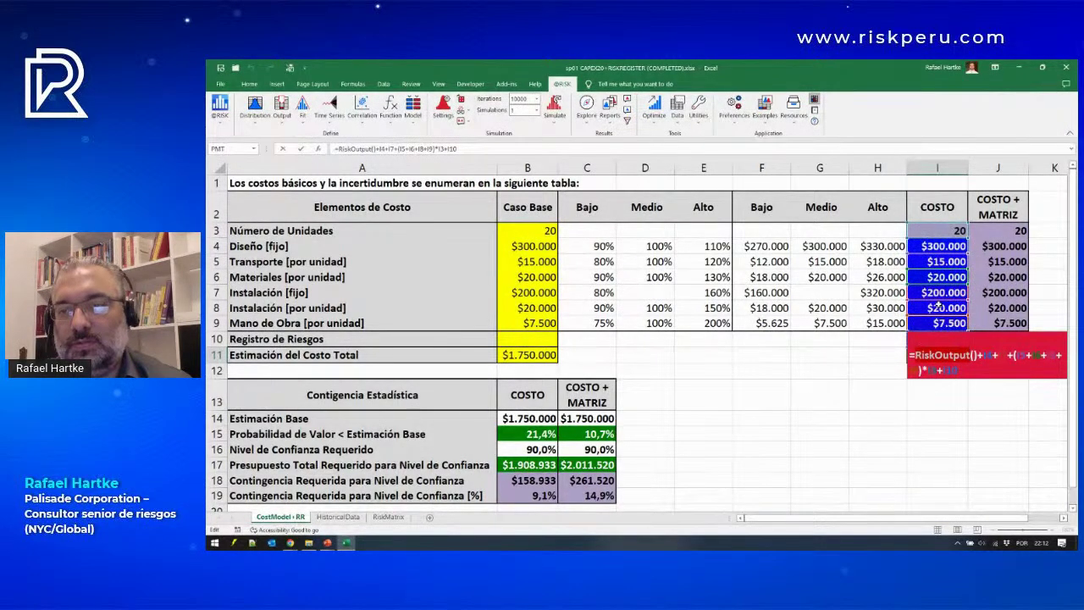
{"action": "key", "text": "ctrl+Return"}
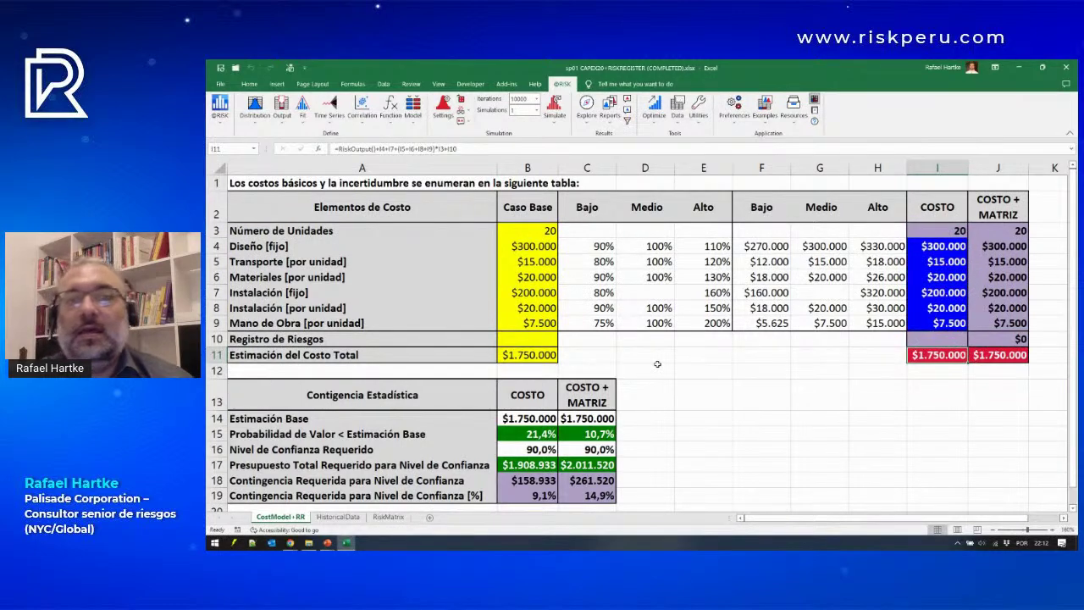
Step: Examine the Bajo, Medio and Alto percentages of the Diseño, Transporte and Materiales costs, and the fixed Instalación row
{"action": "left_click", "coordinate": [603, 246]}
{"action": "left_click_drag", "start_coordinate": [603, 246], "coordinate": [719, 277]}
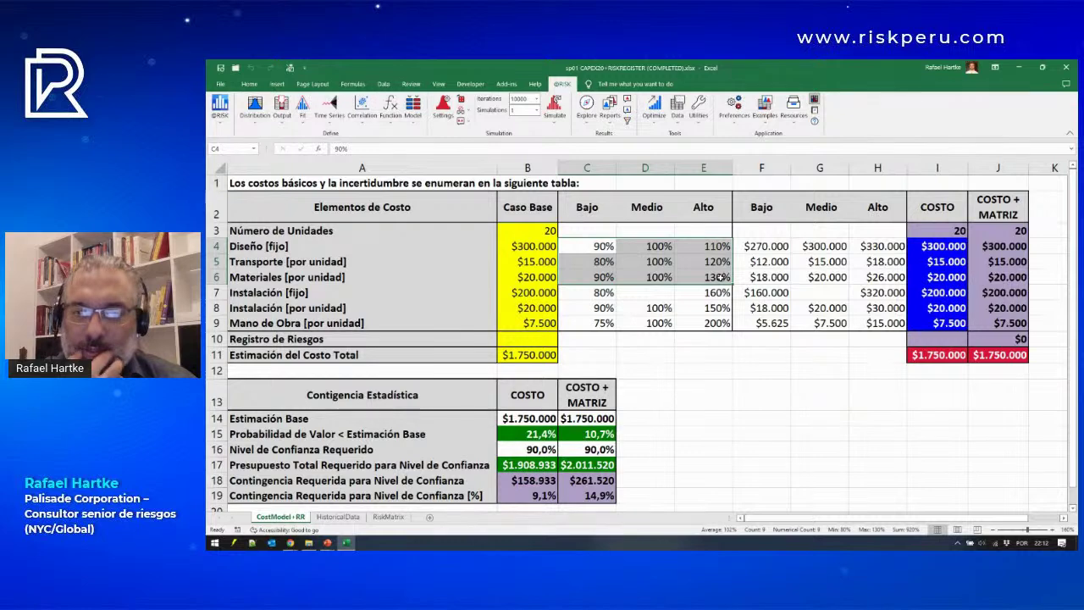
{"action": "left_click_drag", "start_coordinate": [216, 246], "coordinate": [210, 278]}
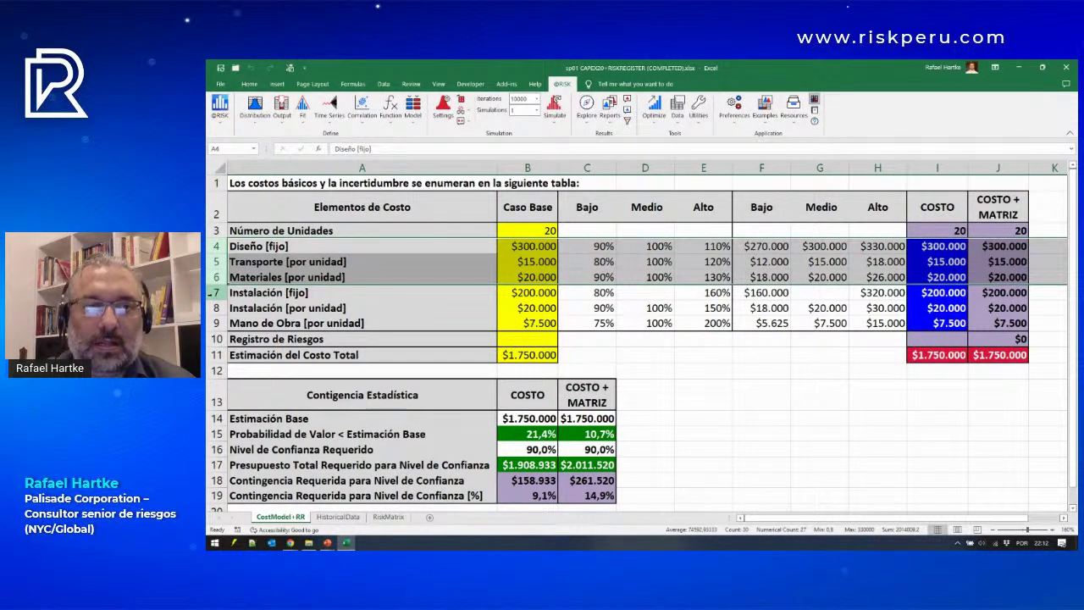
{"action": "left_click", "coordinate": [214, 292]}
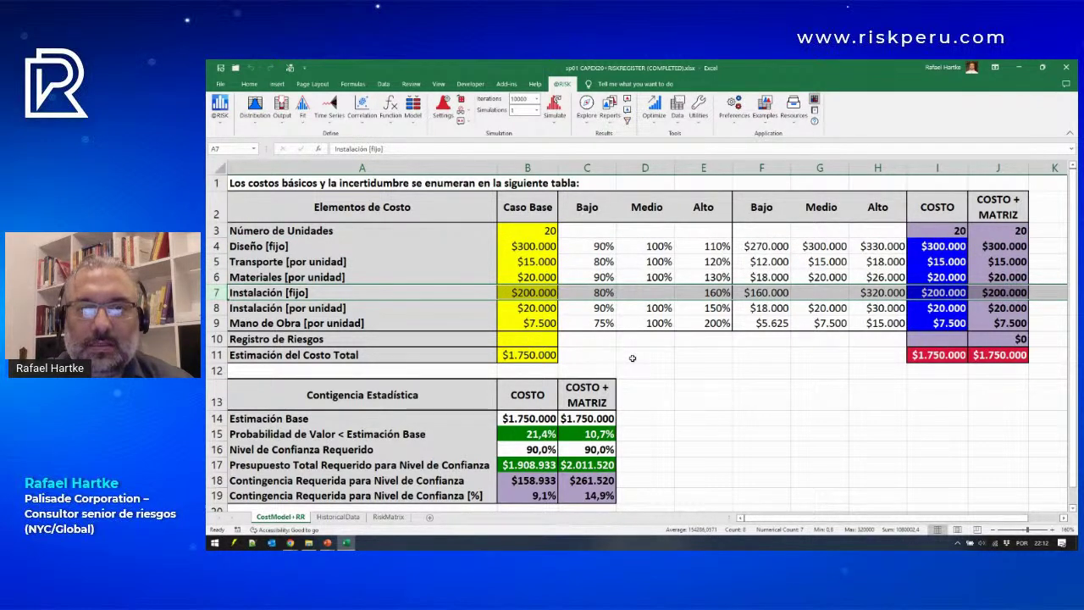
{"action": "left_click", "coordinate": [338, 517]}
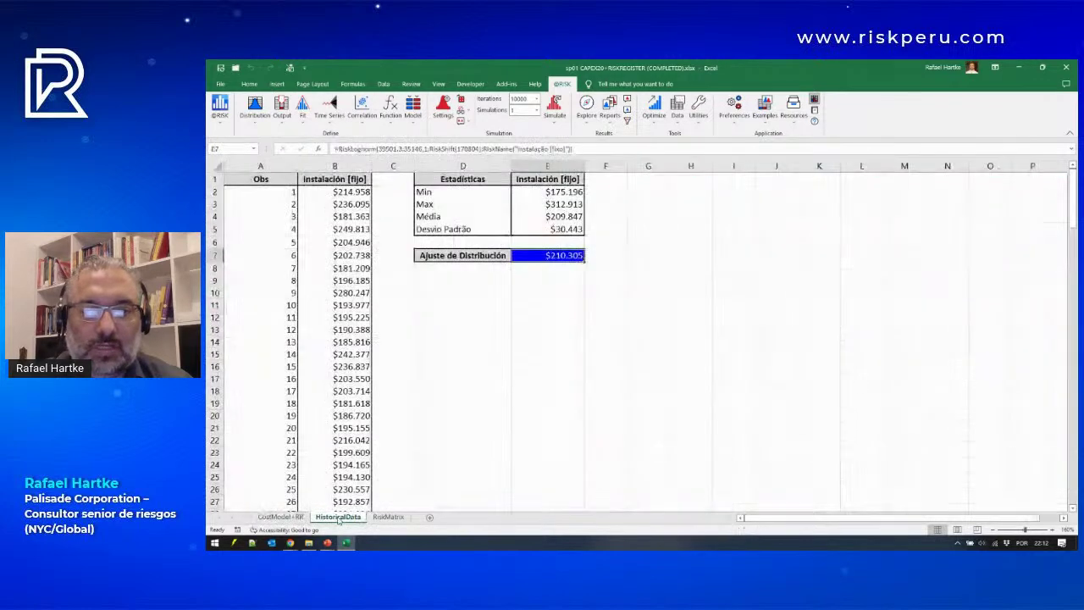
{"action": "left_click", "coordinate": [340, 163]}
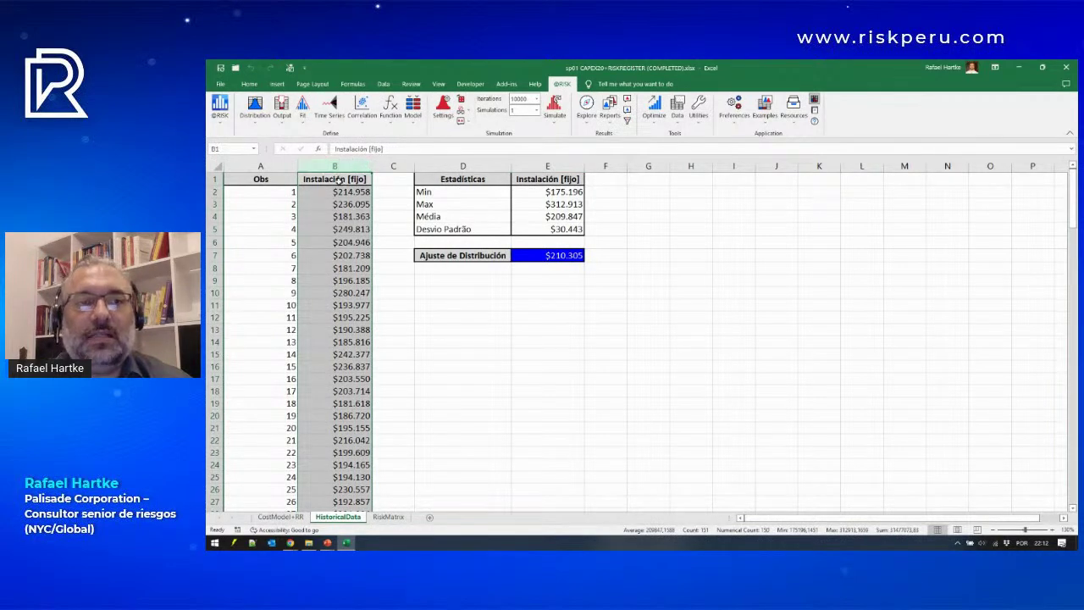
{"action": "scroll", "coordinate": [337, 180], "scroll_direction": "down", "scroll_amount": 20}
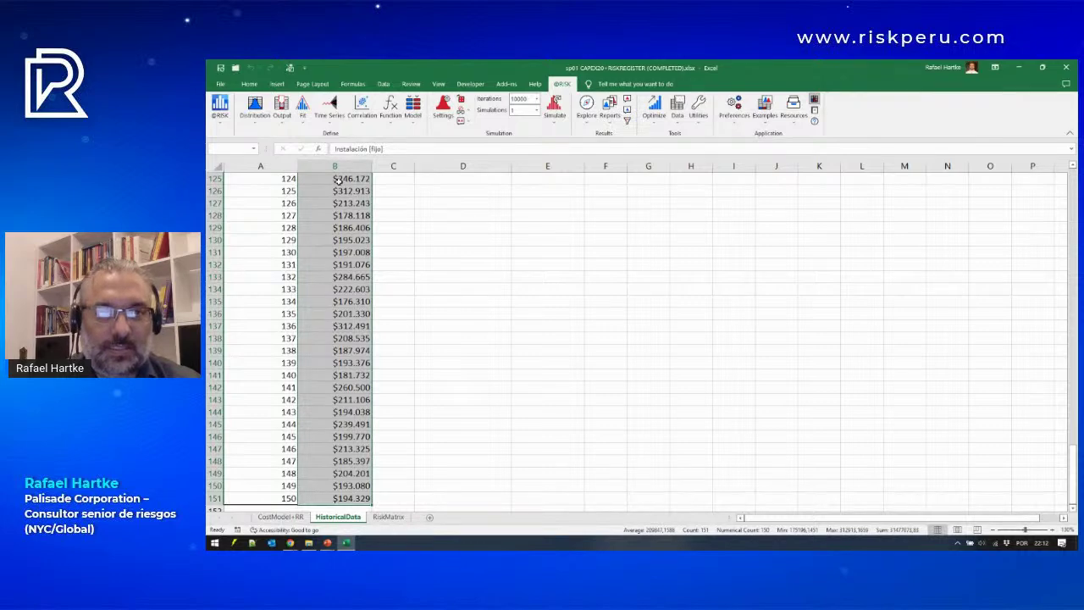
{"action": "left_click", "coordinate": [303, 112]}
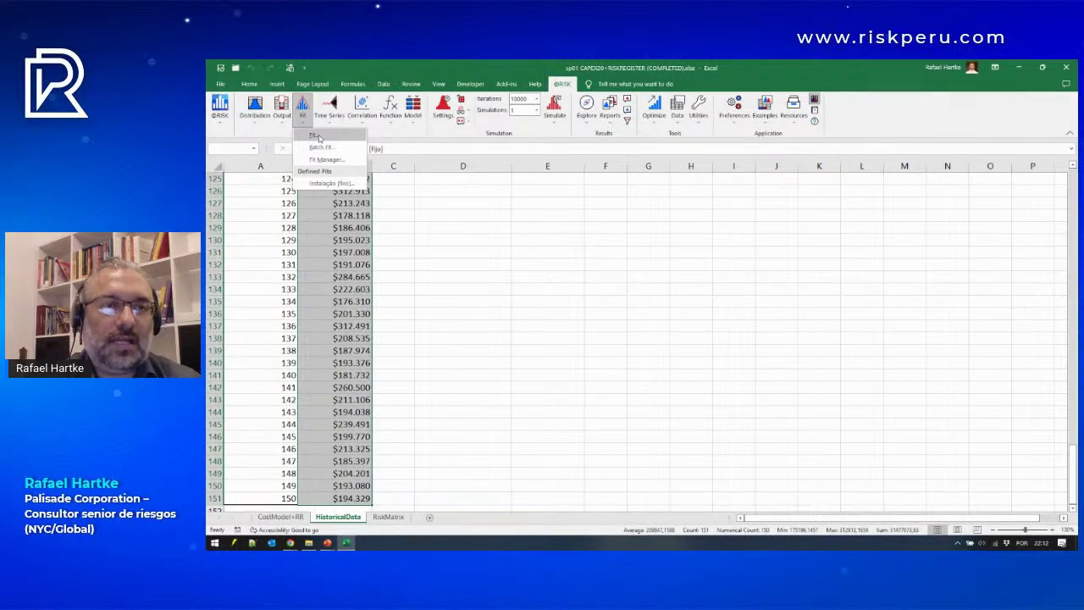
{"action": "left_click", "coordinate": [315, 136]}
{"action": "left_click", "coordinate": [591, 313]}
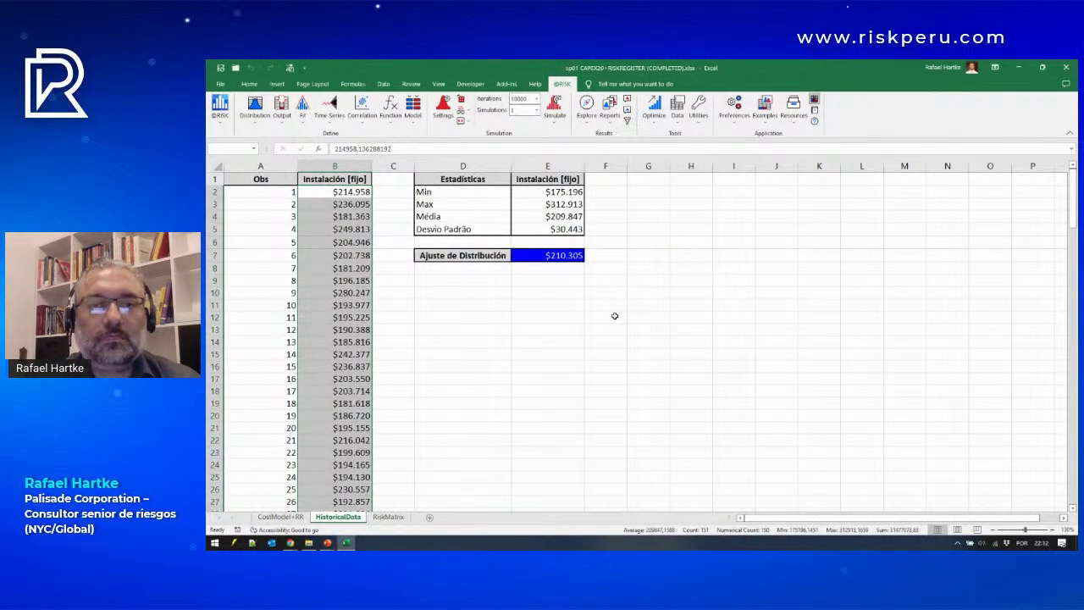
Step: Try the recommended candidate distributions for the fit, and also the full set without Dagum, FatigueLife and ChiSq
{"action": "left_click", "coordinate": [591, 198]}
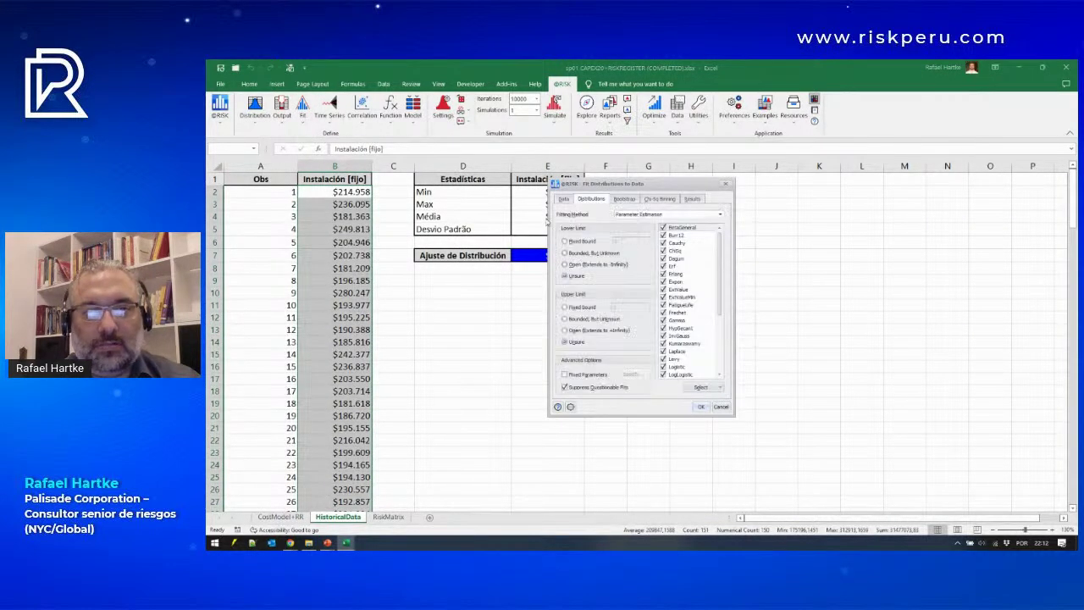
{"action": "left_click", "coordinate": [703, 387]}
{"action": "left_click", "coordinate": [722, 403]}
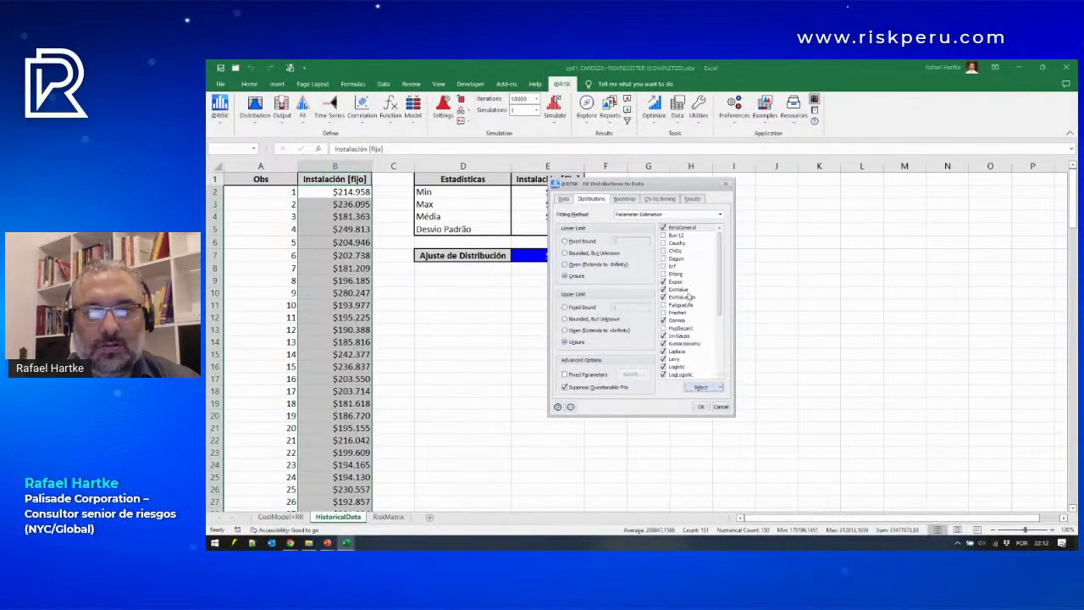
{"action": "left_click", "coordinate": [704, 388]}
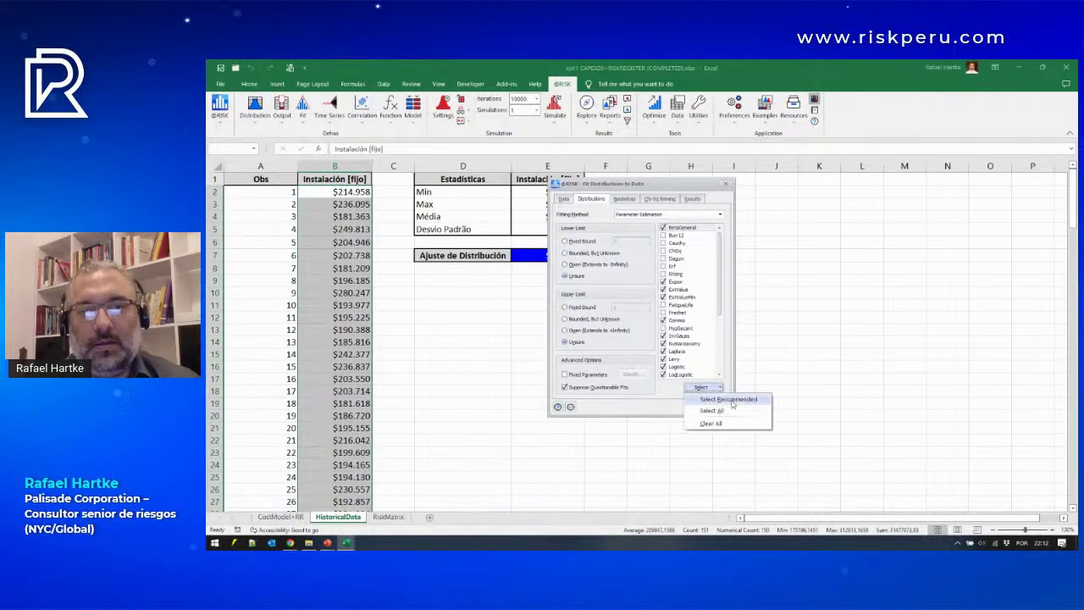
{"action": "left_click", "coordinate": [720, 410]}
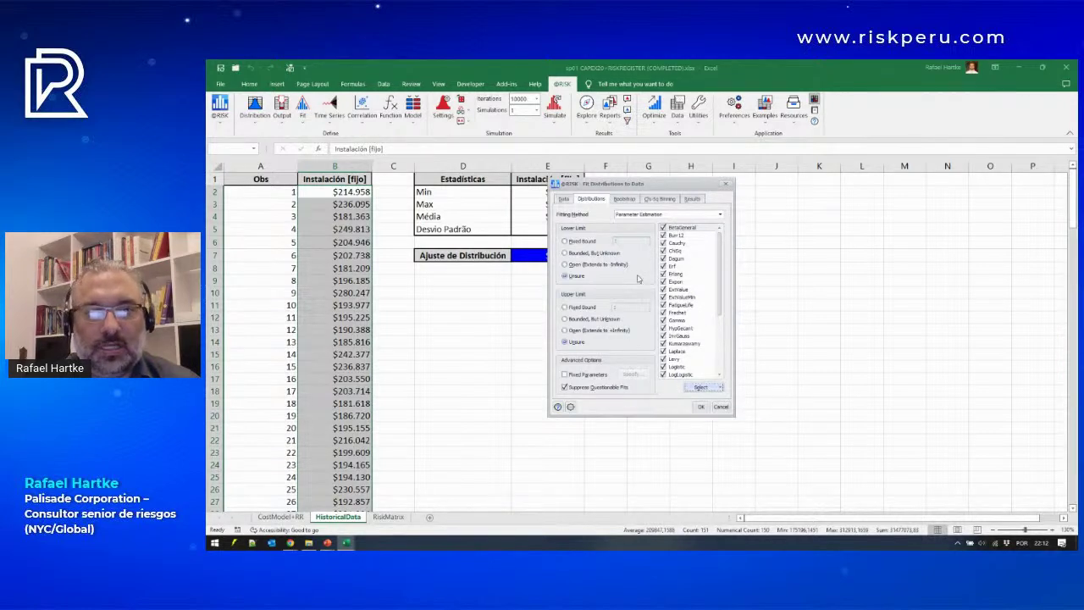
{"action": "left_click", "coordinate": [676, 258]}
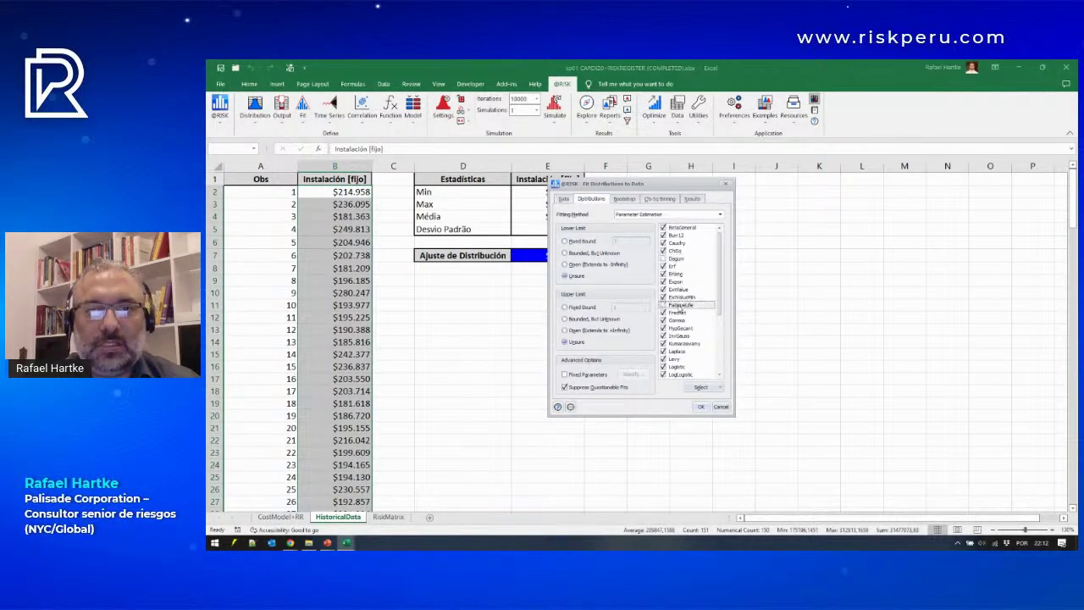
{"action": "left_click", "coordinate": [674, 252]}
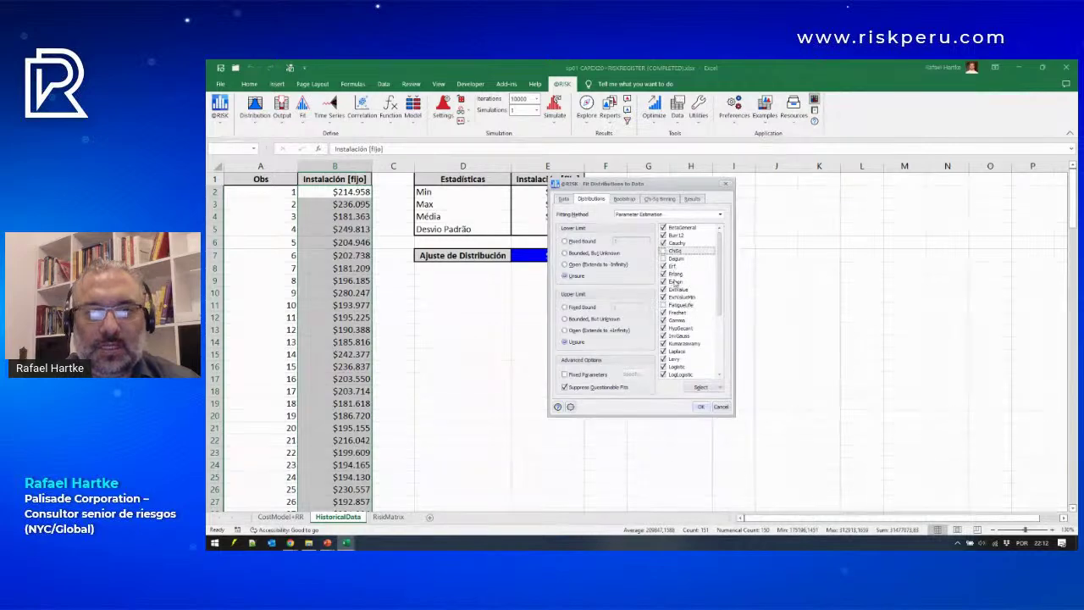
Step: Include all candidate distributions and run the fit
{"action": "left_click", "coordinate": [701, 388]}
{"action": "left_click", "coordinate": [715, 410]}
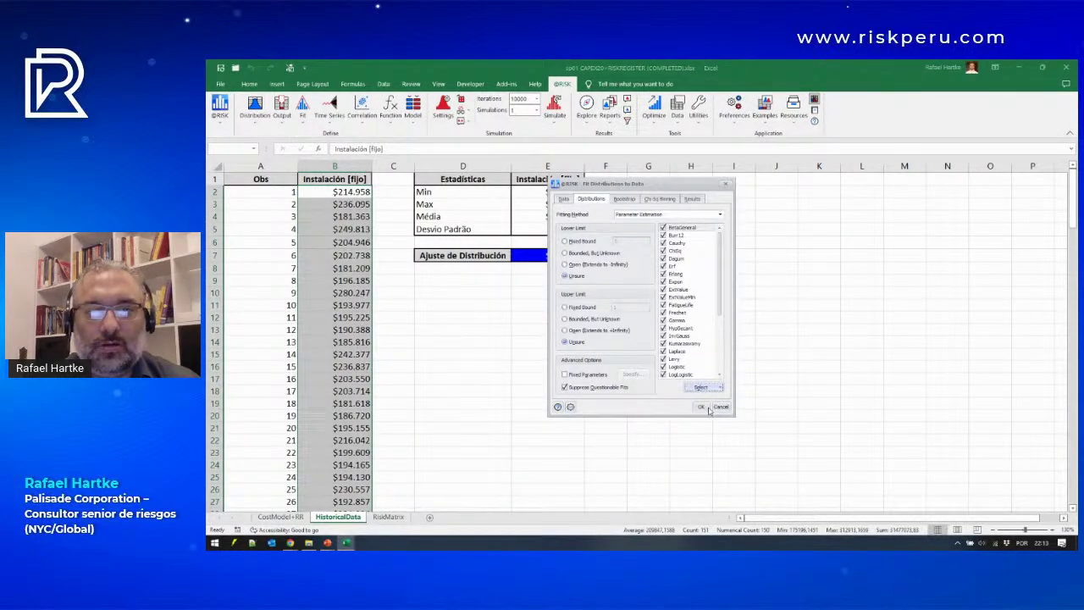
{"action": "left_click", "coordinate": [704, 408]}
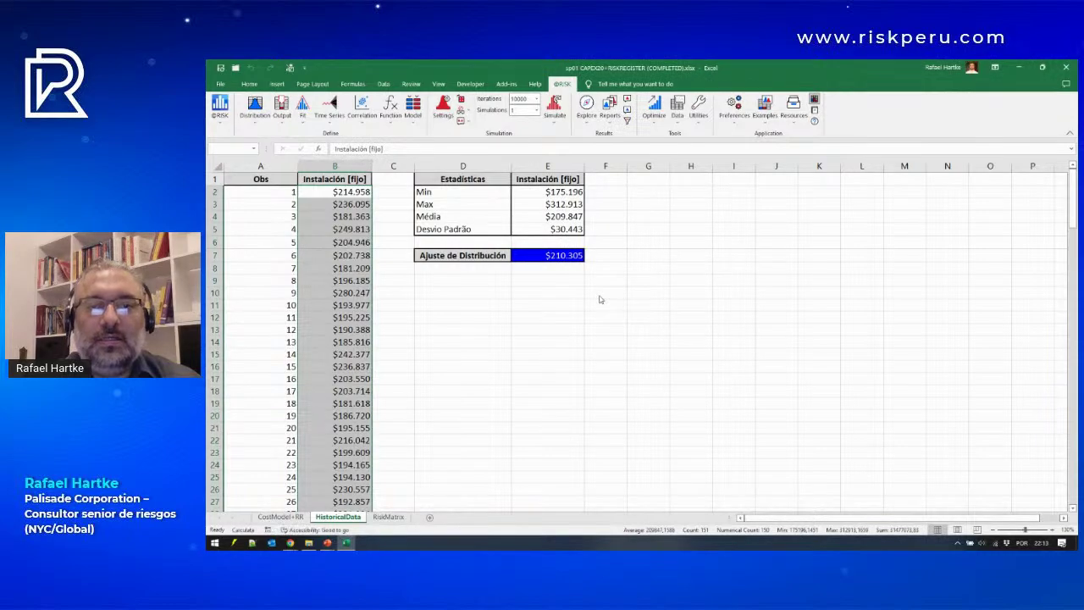
Step: Enlarge the Fit Results window and place it beside the historical data column
{"action": "left_click_drag", "start_coordinate": [553, 185], "coordinate": [372, 82]}
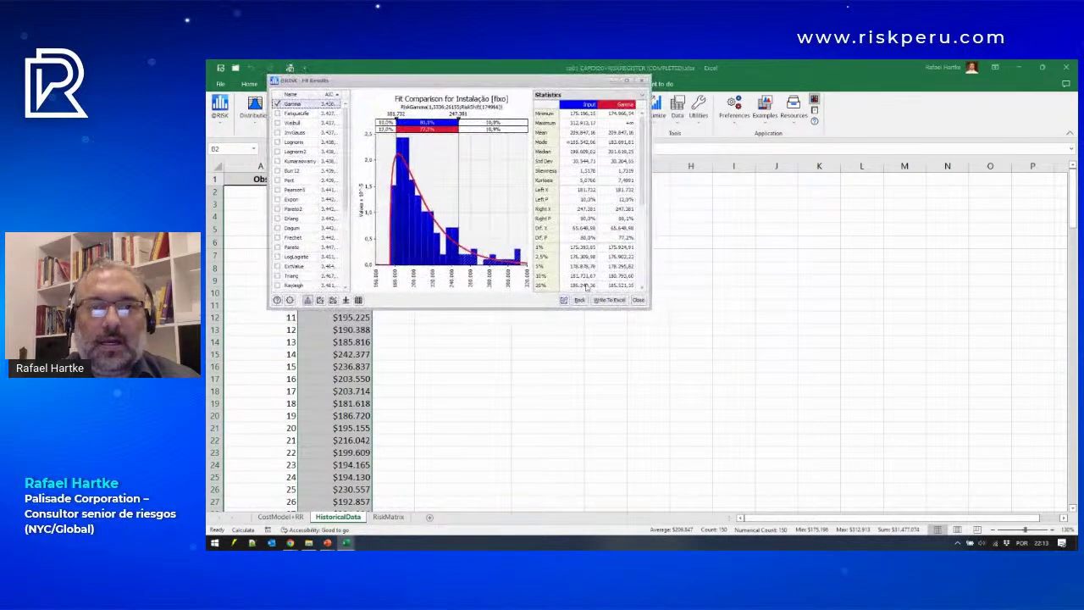
{"action": "left_click_drag", "start_coordinate": [649, 312], "coordinate": [940, 490]}
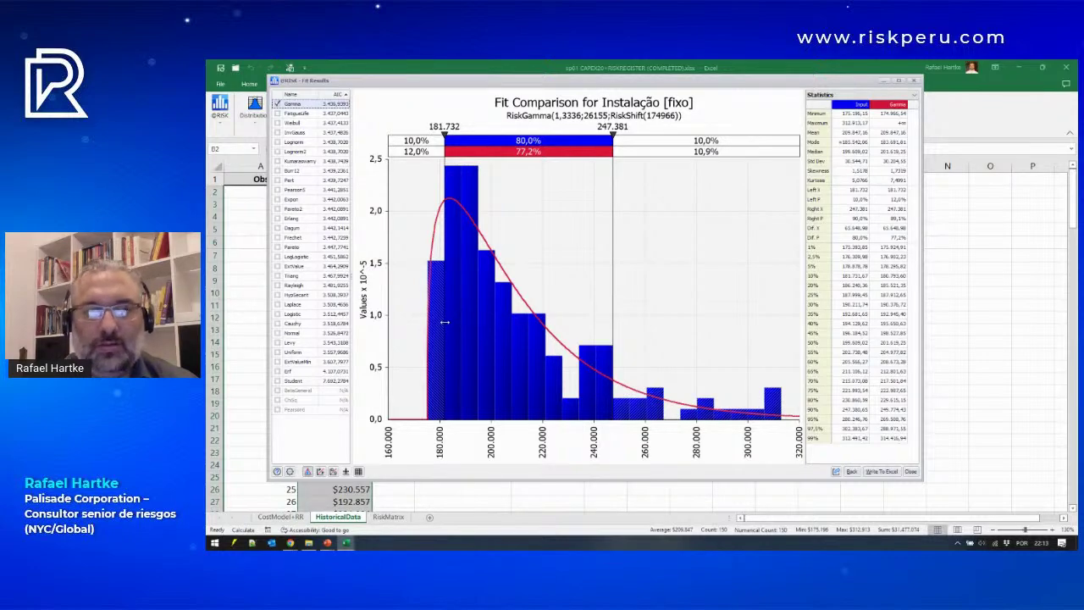
{"action": "left_click_drag", "start_coordinate": [414, 85], "coordinate": [514, 103]}
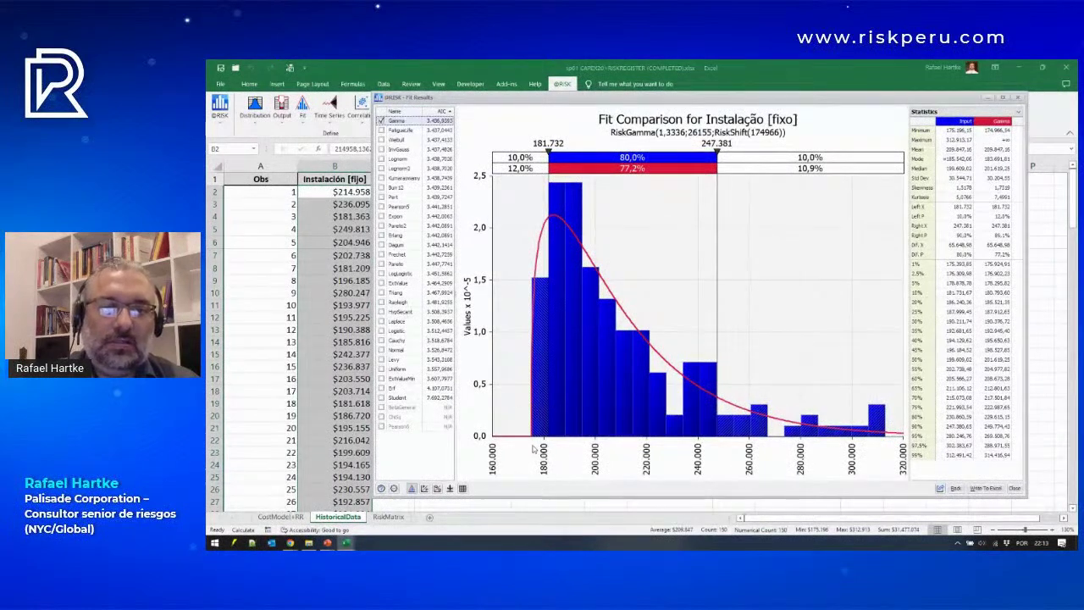
Step: Compare the minimum and maximum of the input data with the Gamma fit in the chart and statistics
{"action": "left_click", "coordinate": [532, 444]}
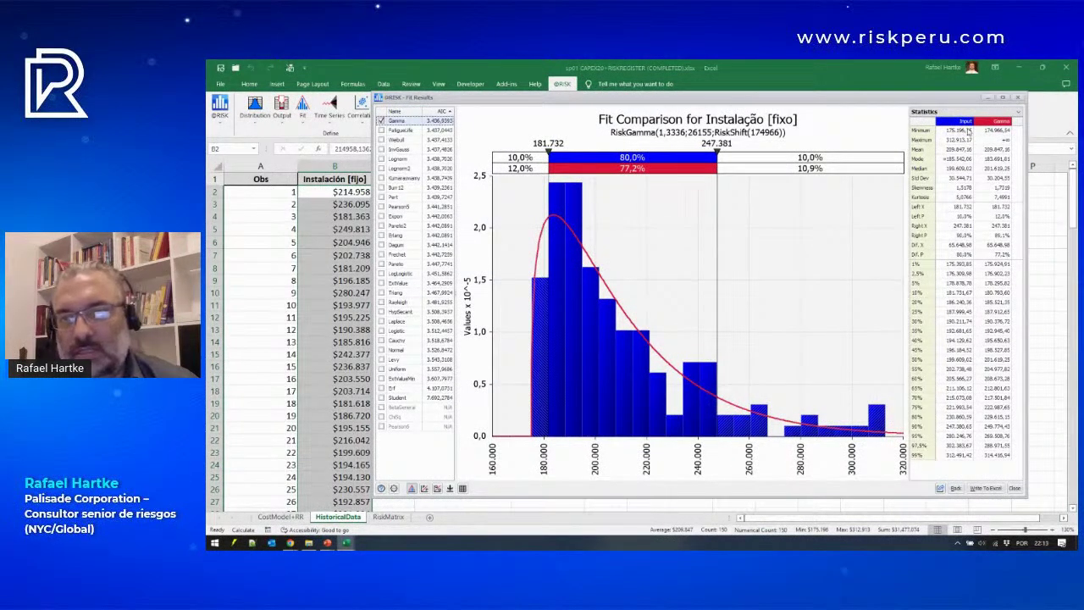
{"action": "left_click", "coordinate": [924, 141]}
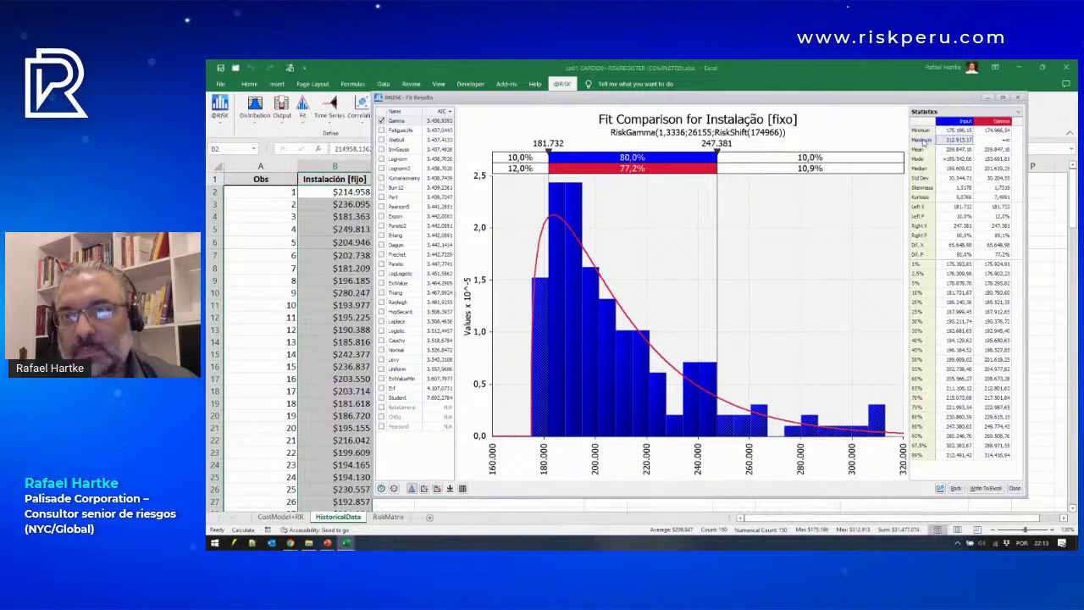
{"action": "left_click", "coordinate": [893, 443]}
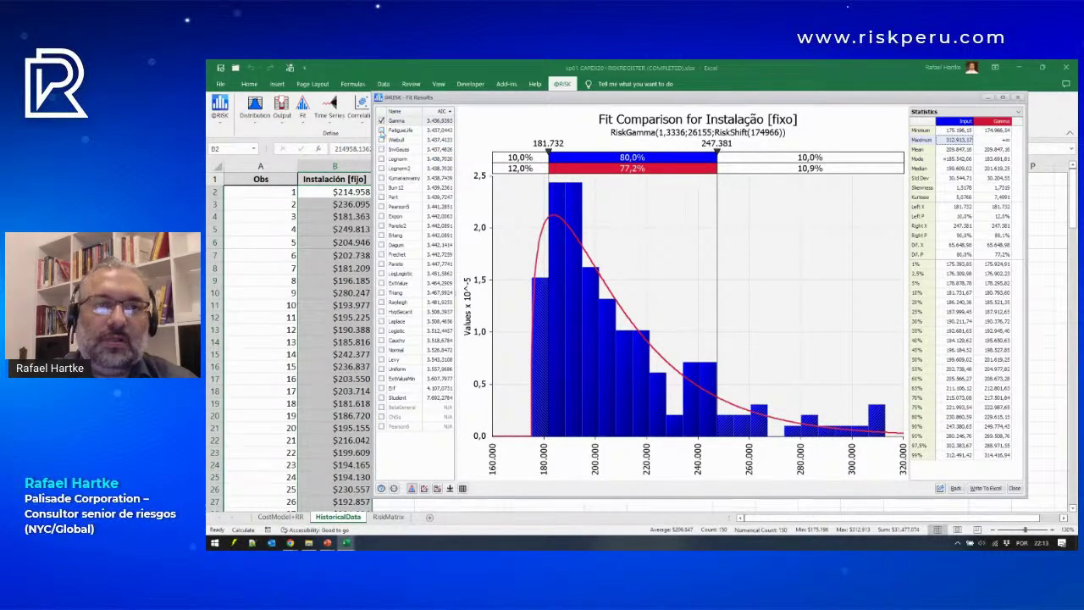
Step: Overlay the FatigueLife, Weibull, InvGauss, Lognorm and Lognorm2 fits on the Gamma fit, trying Kumaraswamy but leaving it out
{"action": "left_click", "coordinate": [381, 131]}
{"action": "left_click", "coordinate": [382, 140]}
{"action": "left_click", "coordinate": [382, 149]}
{"action": "left_click", "coordinate": [382, 158]}
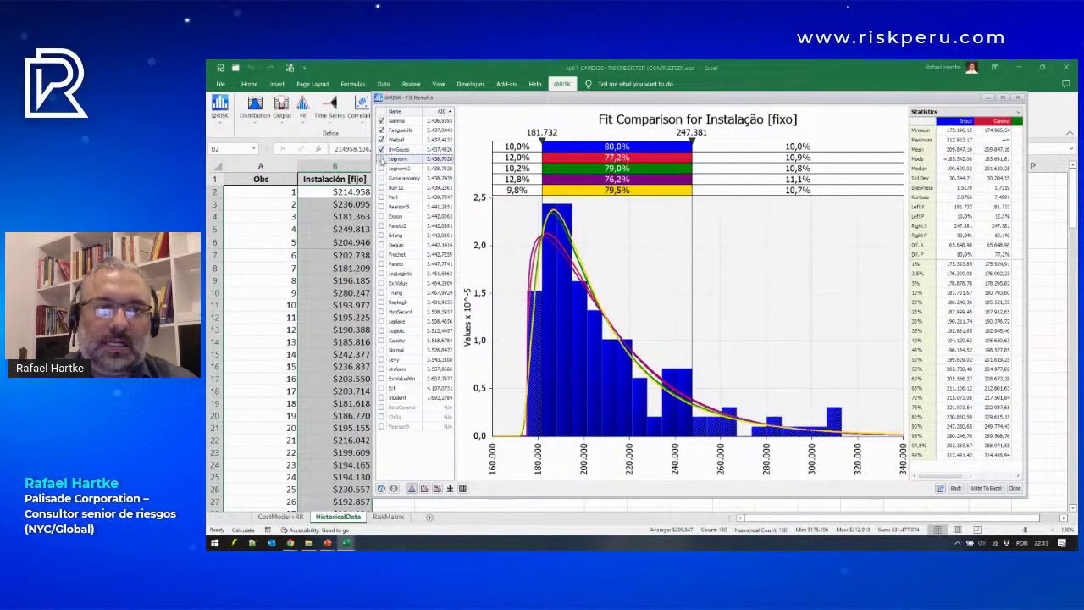
{"action": "left_click", "coordinate": [381, 168]}
{"action": "left_click", "coordinate": [381, 178]}
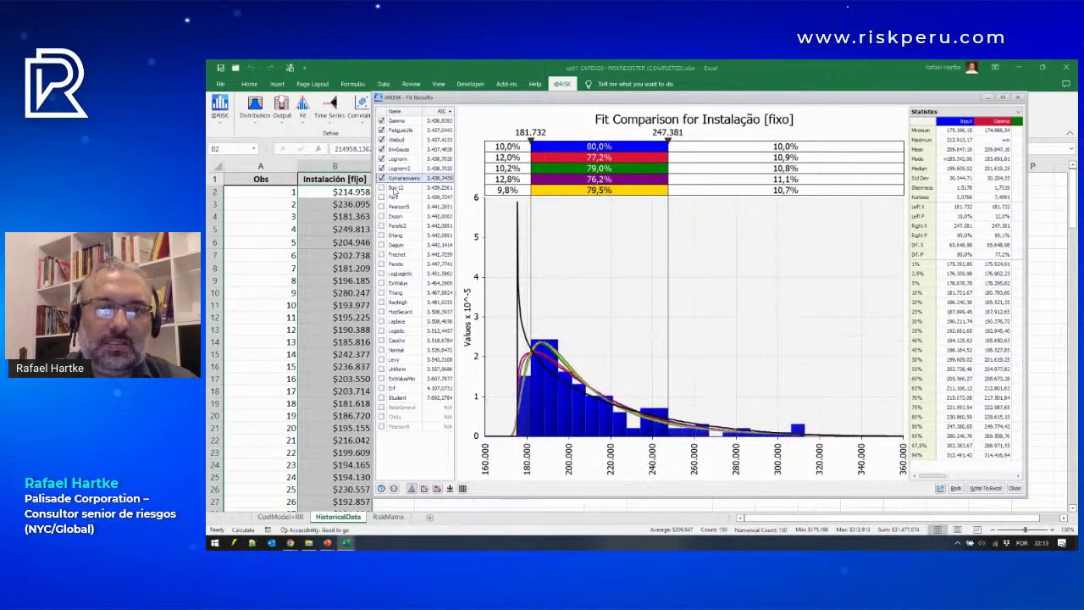
{"action": "left_click", "coordinate": [381, 178]}
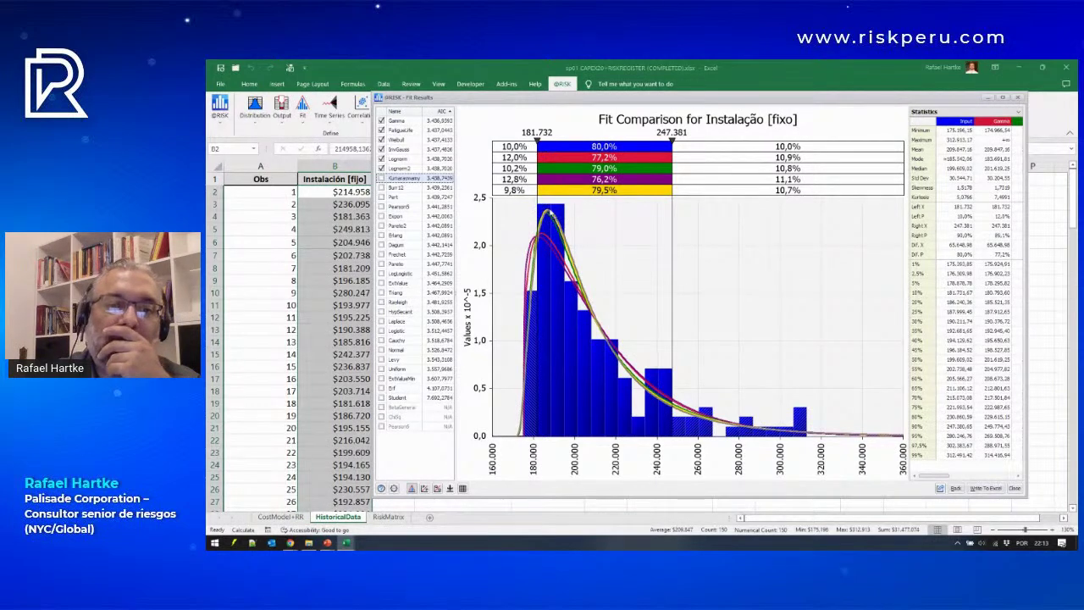
Step: Examine the peak of the overlaid fits, the input data's maximum and the curves' tail beyond it
{"action": "left_click", "coordinate": [550, 211]}
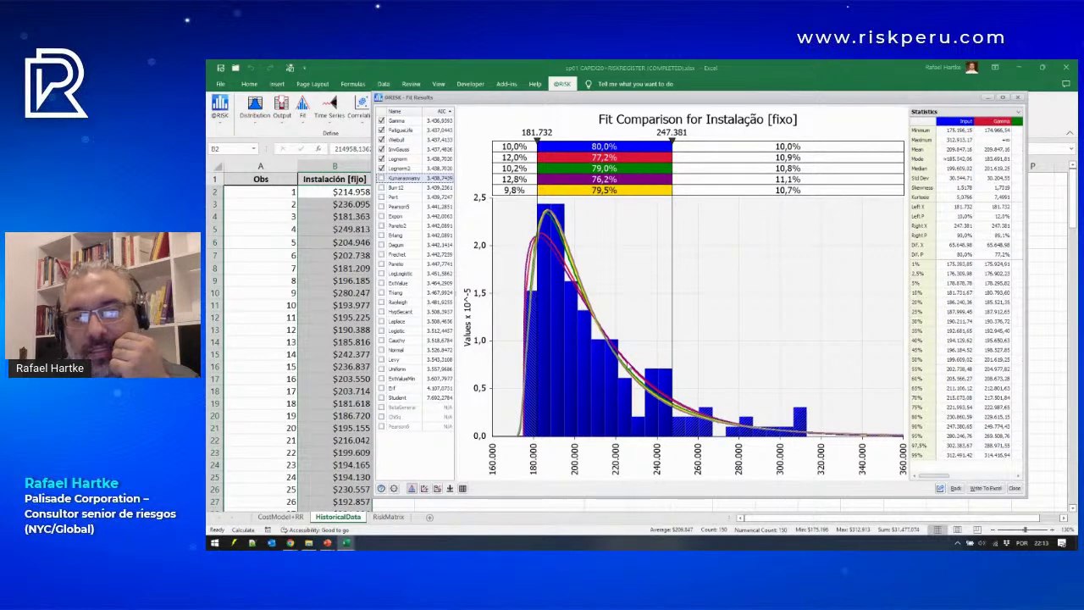
{"action": "left_click", "coordinate": [952, 141]}
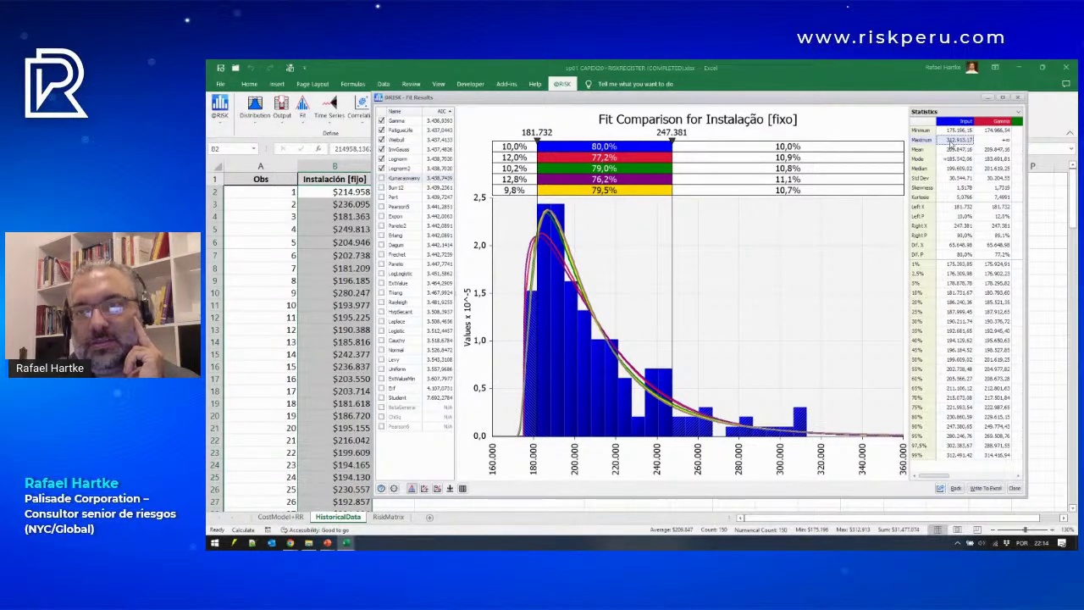
{"action": "left_click", "coordinate": [947, 147]}
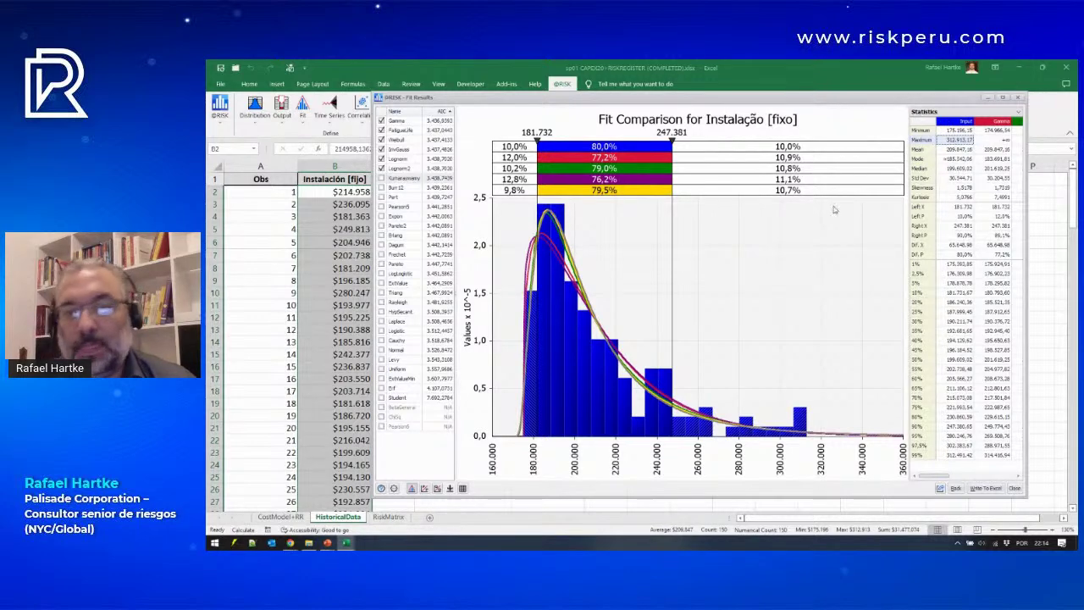
{"action": "left_click", "coordinate": [815, 432]}
{"action": "left_click", "coordinate": [840, 435]}
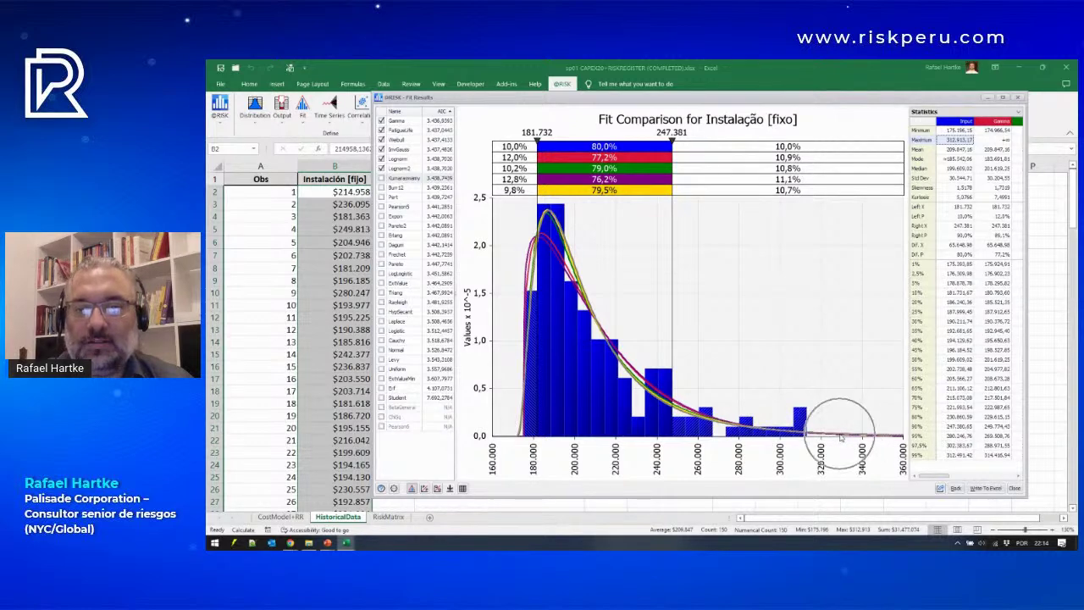
{"action": "left_click", "coordinate": [863, 438]}
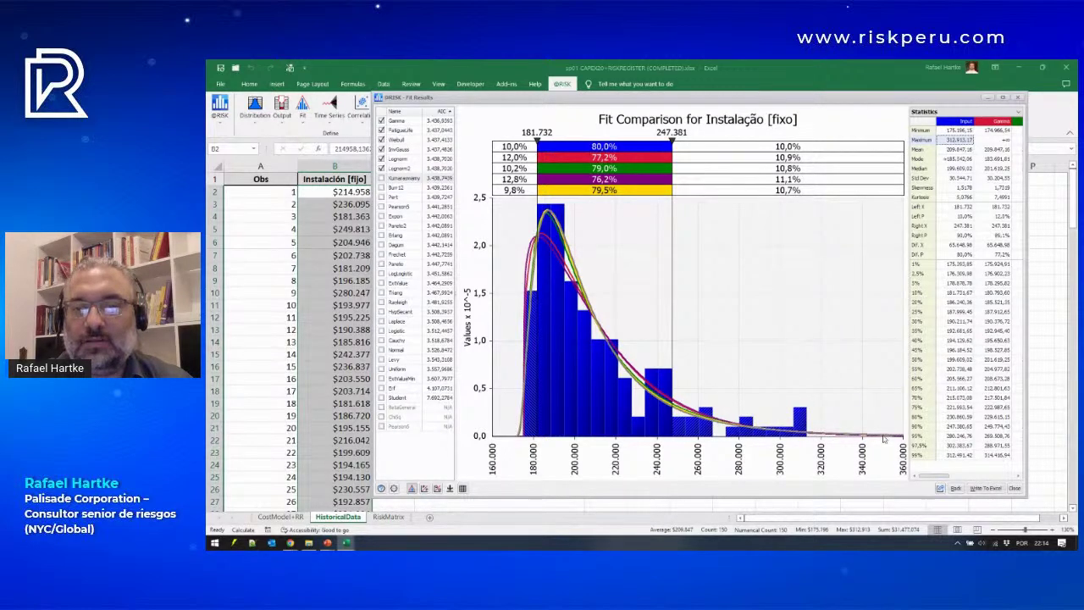
{"action": "left_click", "coordinate": [884, 436]}
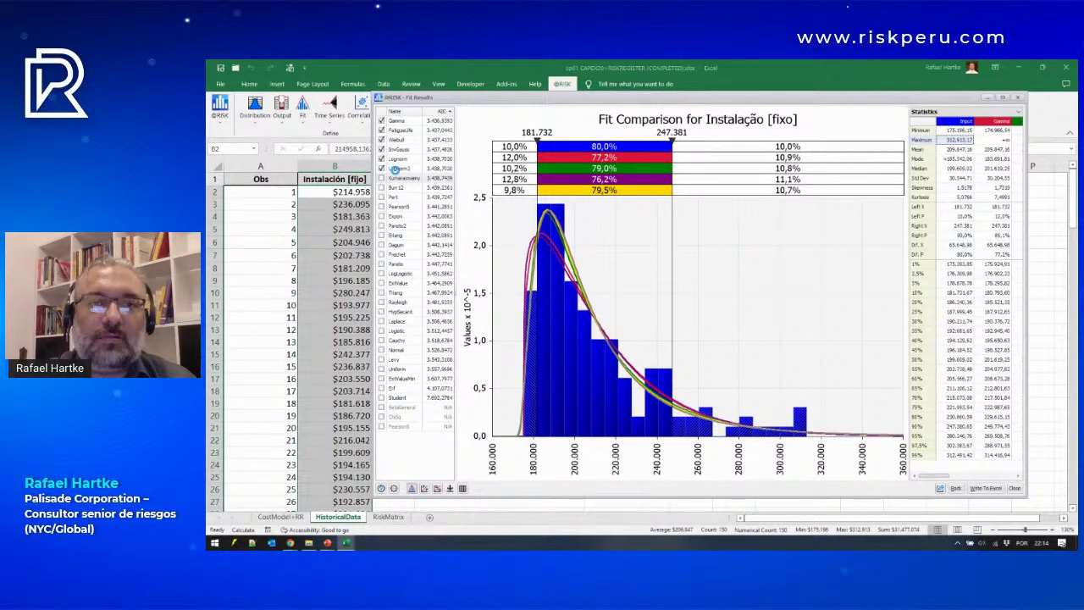
Step: Remove all the overlaid fits from the comparison chart and show only the Normal fit against the data
{"action": "mouse_move", "coordinate": [404, 248]}
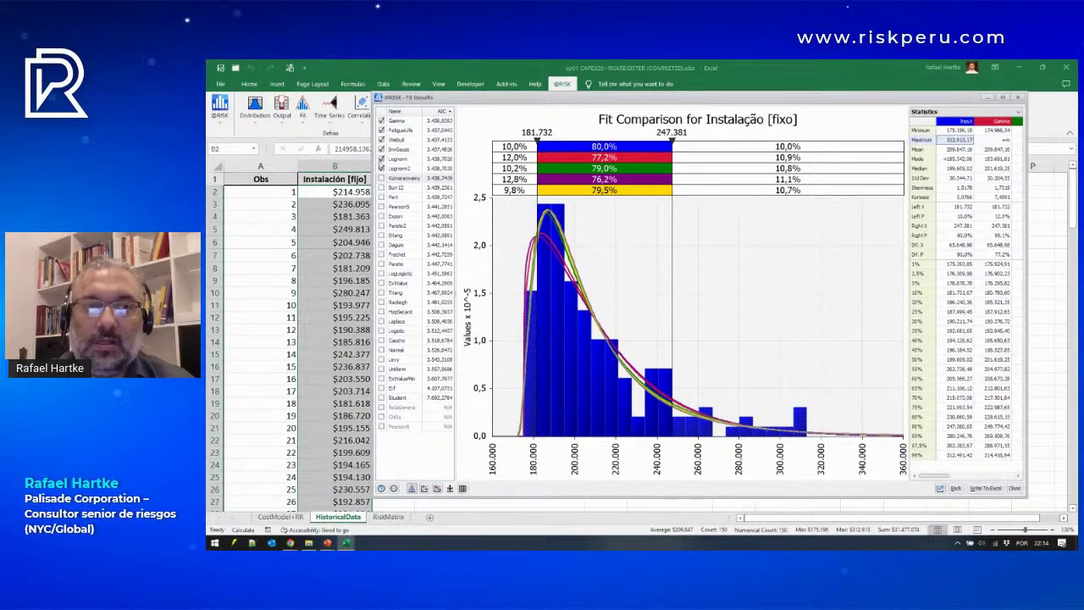
{"action": "left_click", "coordinate": [381, 149]}
{"action": "left_click", "coordinate": [381, 150]}
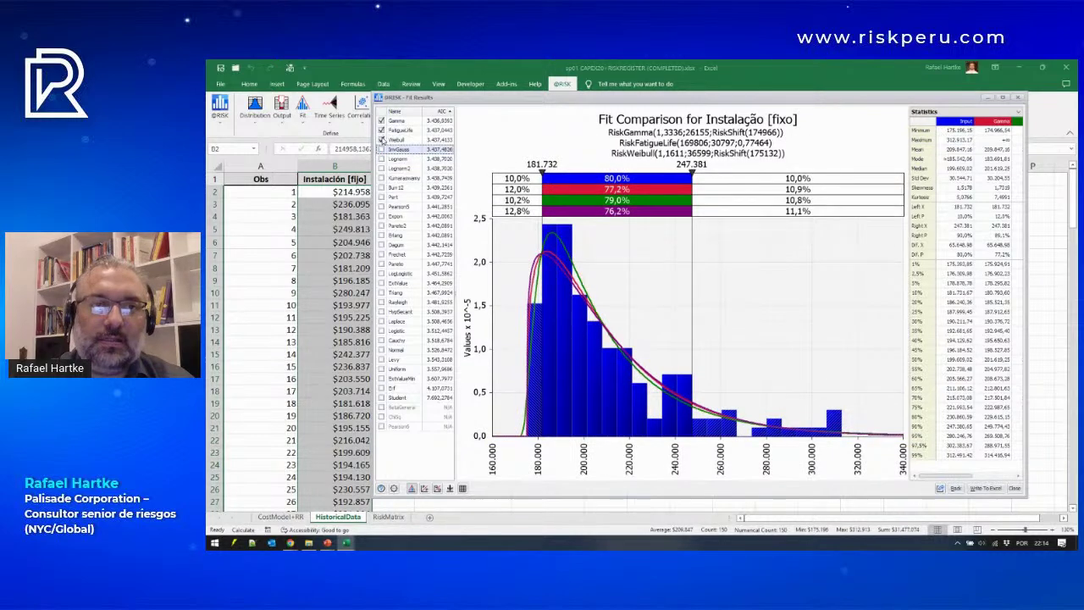
{"action": "left_click", "coordinate": [381, 140]}
{"action": "left_click", "coordinate": [381, 130]}
{"action": "left_click", "coordinate": [382, 121]}
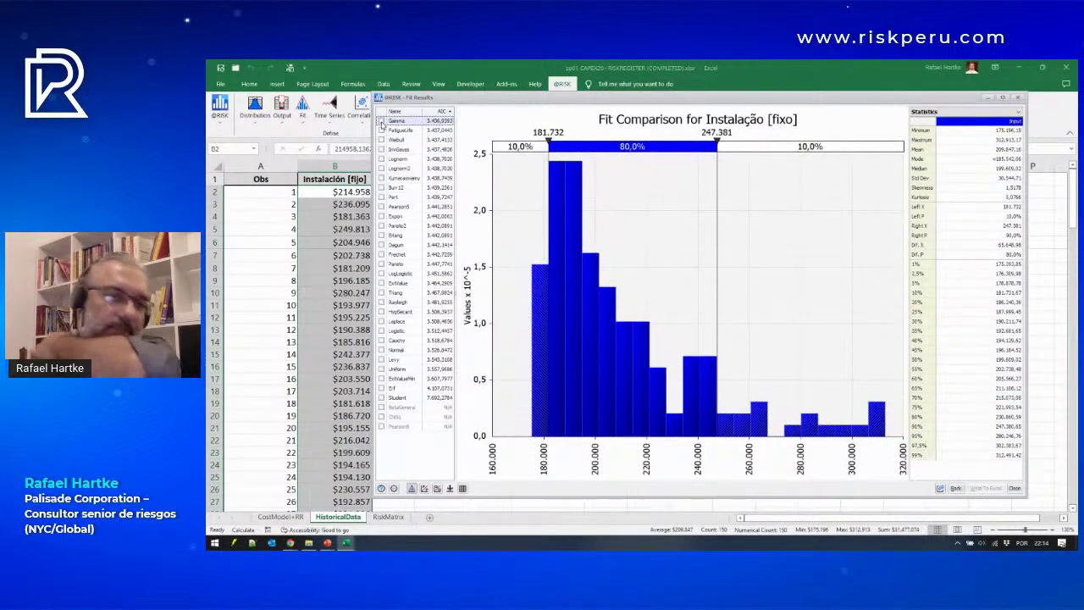
{"action": "left_click", "coordinate": [381, 350]}
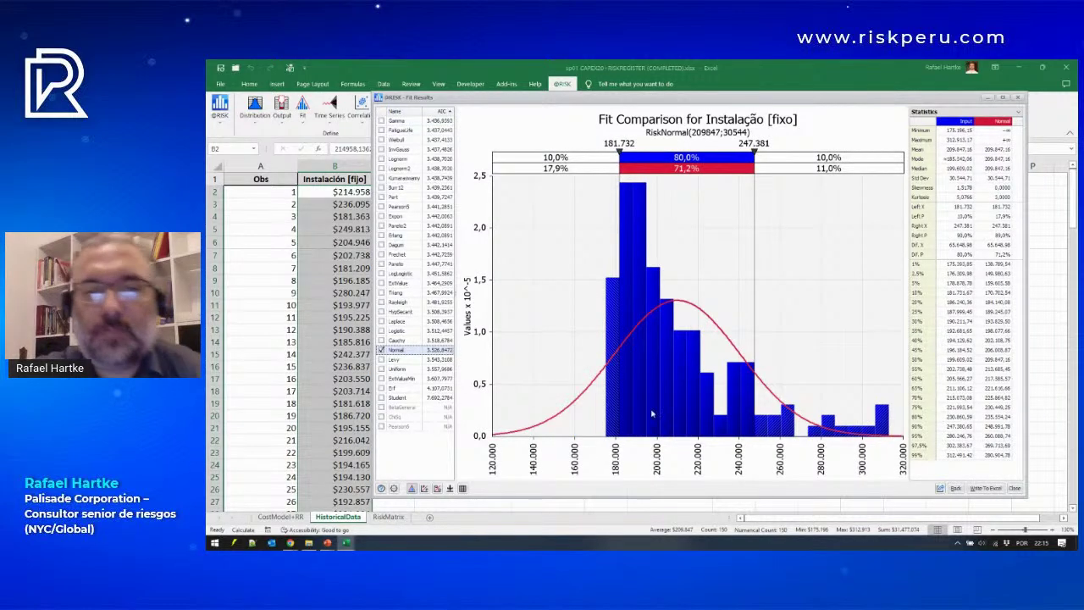
Step: Examine the Normal fit against the data, replace it with the Laplace fit, and then with the Uniform fit
{"action": "left_click", "coordinate": [631, 343]}
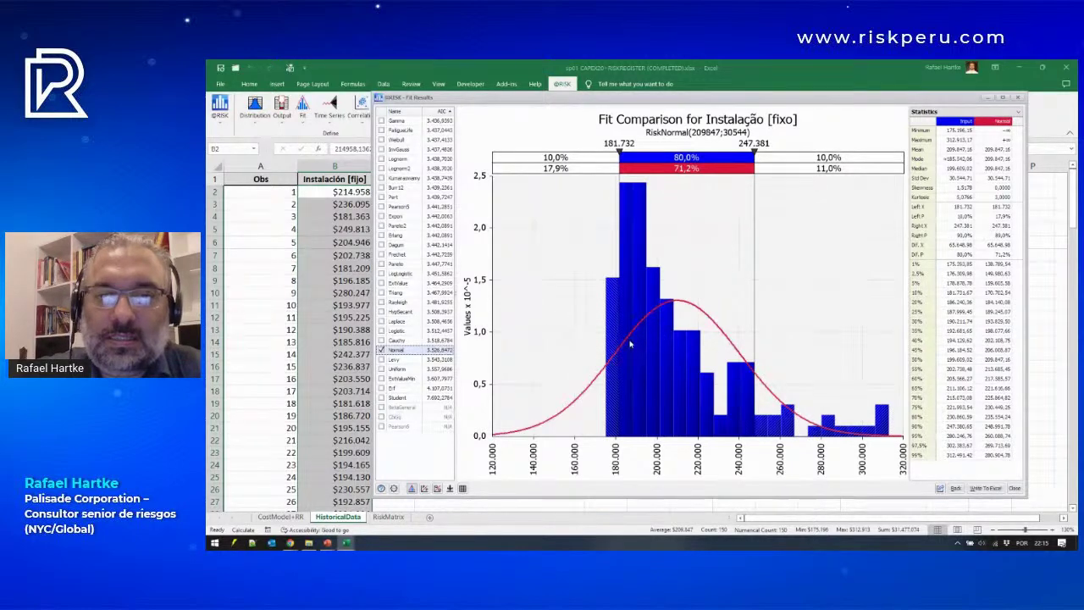
{"action": "left_click", "coordinate": [631, 343]}
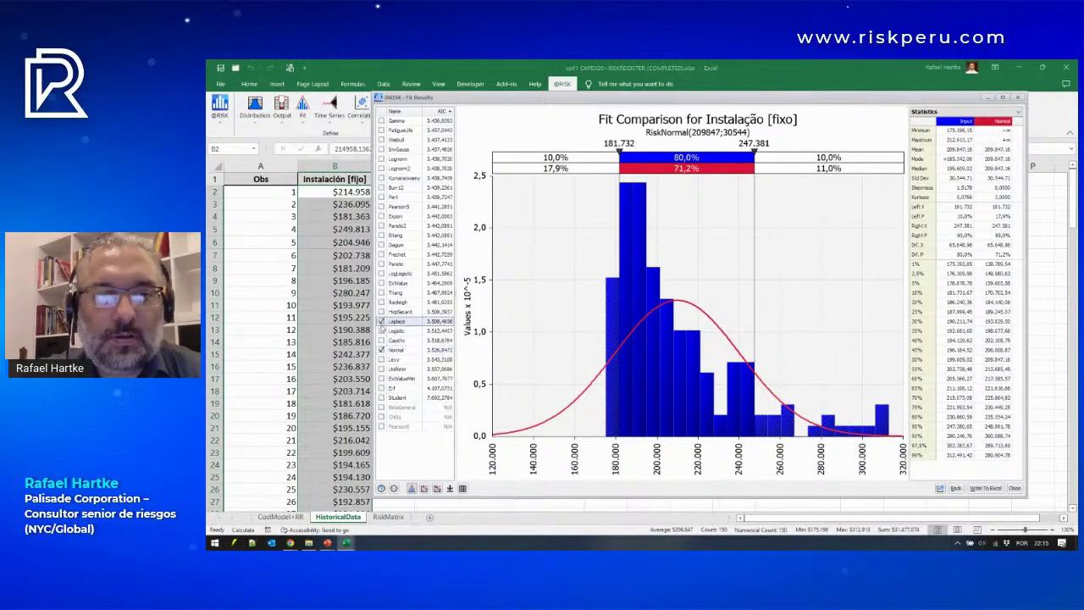
{"action": "left_click", "coordinate": [381, 322]}
{"action": "left_click", "coordinate": [381, 349]}
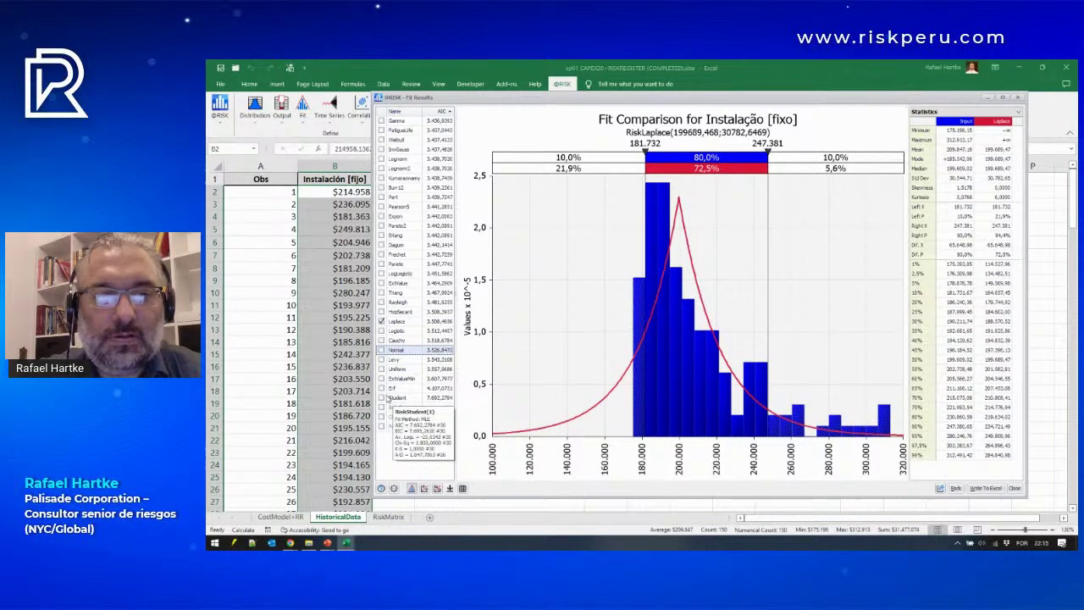
{"action": "left_click", "coordinate": [381, 370]}
{"action": "left_click", "coordinate": [381, 321]}
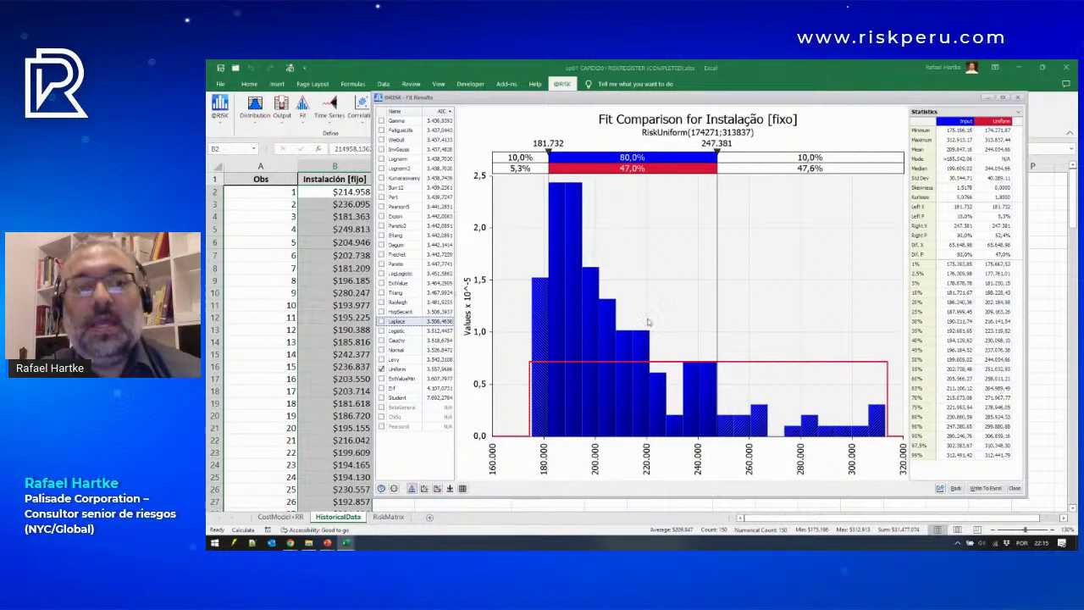
Step: Overlay the ExtValue, Triang, Rayleigh and Laplace fits on the Uniform fit in the comparison chart
{"action": "left_click", "coordinate": [383, 285]}
{"action": "left_click", "coordinate": [382, 285]}
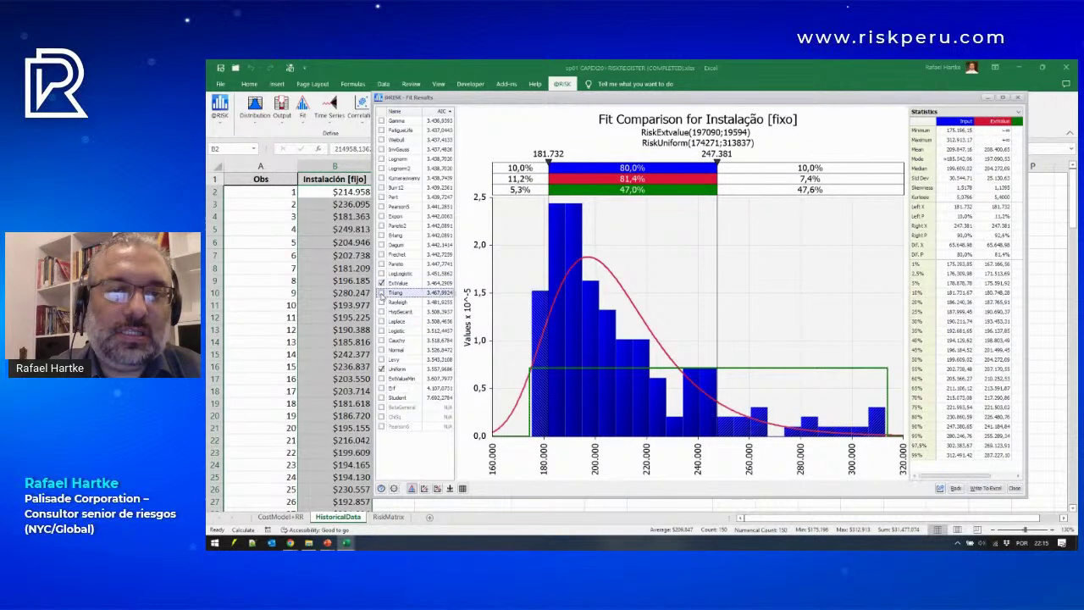
{"action": "left_click", "coordinate": [381, 292]}
{"action": "left_click", "coordinate": [381, 303]}
{"action": "left_click", "coordinate": [381, 322]}
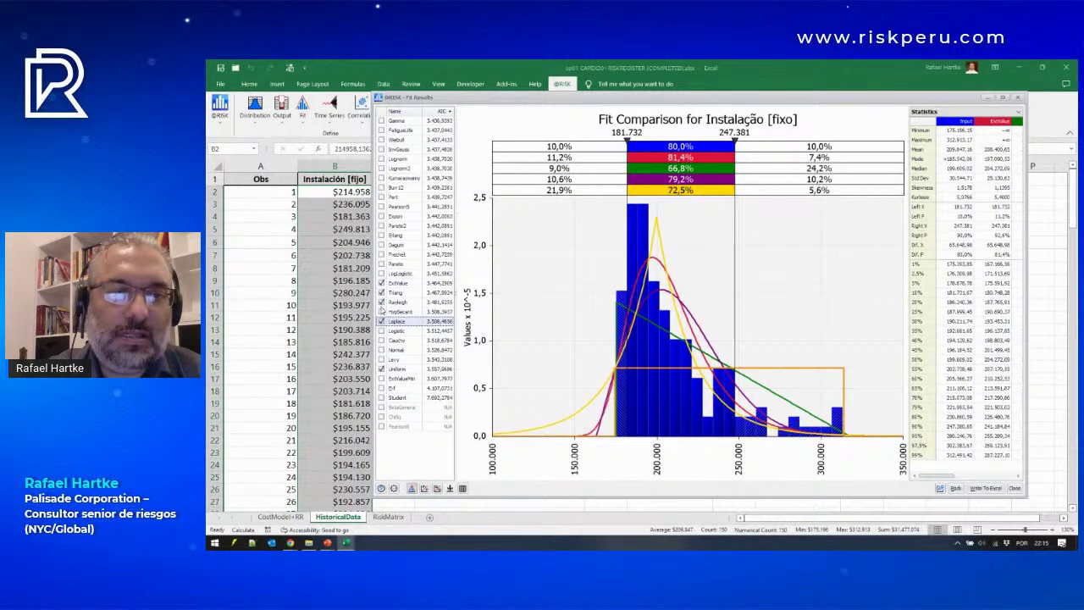
Step: Add the HypSecant, Logistic and Normal fits to the comparison, trying Cauchy and Levy but leaving them out
{"action": "left_click", "coordinate": [382, 312]}
{"action": "left_click", "coordinate": [381, 330]}
{"action": "left_click", "coordinate": [381, 339]}
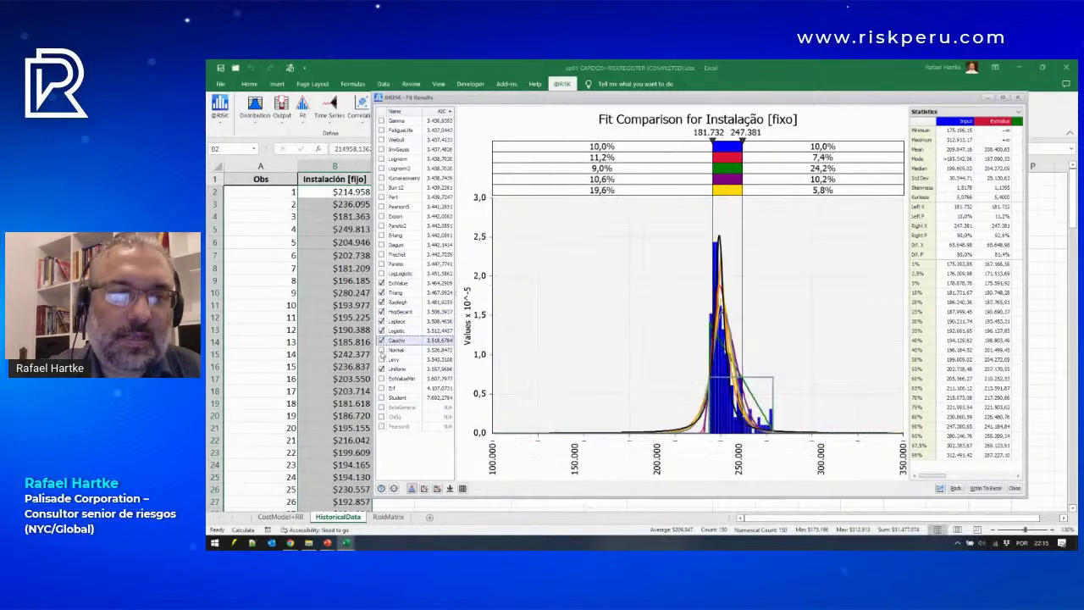
{"action": "left_click", "coordinate": [381, 349]}
{"action": "left_click", "coordinate": [382, 359]}
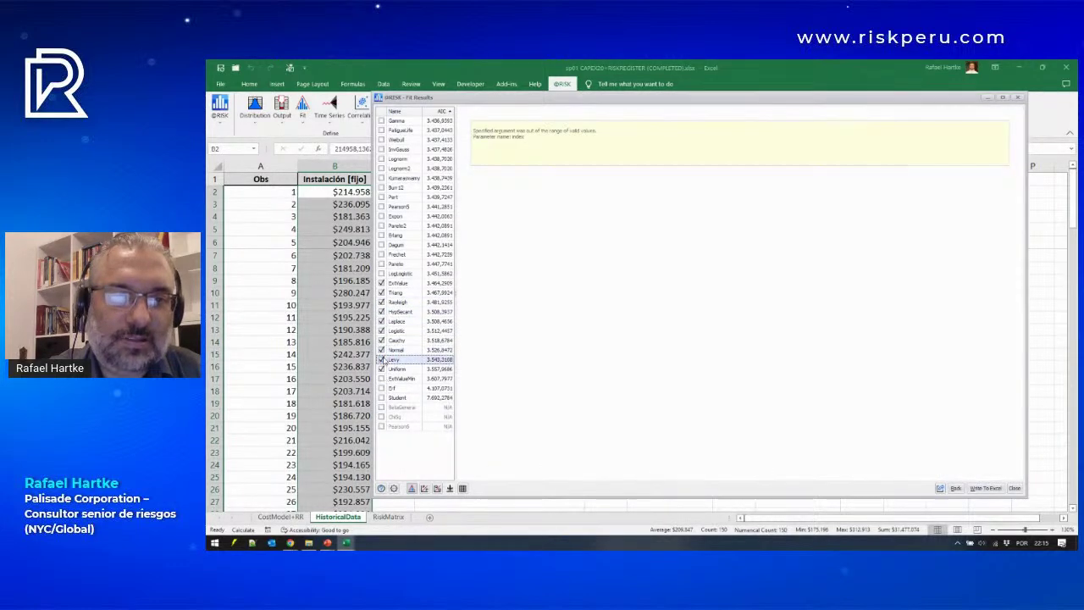
{"action": "left_click", "coordinate": [381, 360]}
{"action": "left_click", "coordinate": [381, 349]}
{"action": "left_click", "coordinate": [381, 340]}
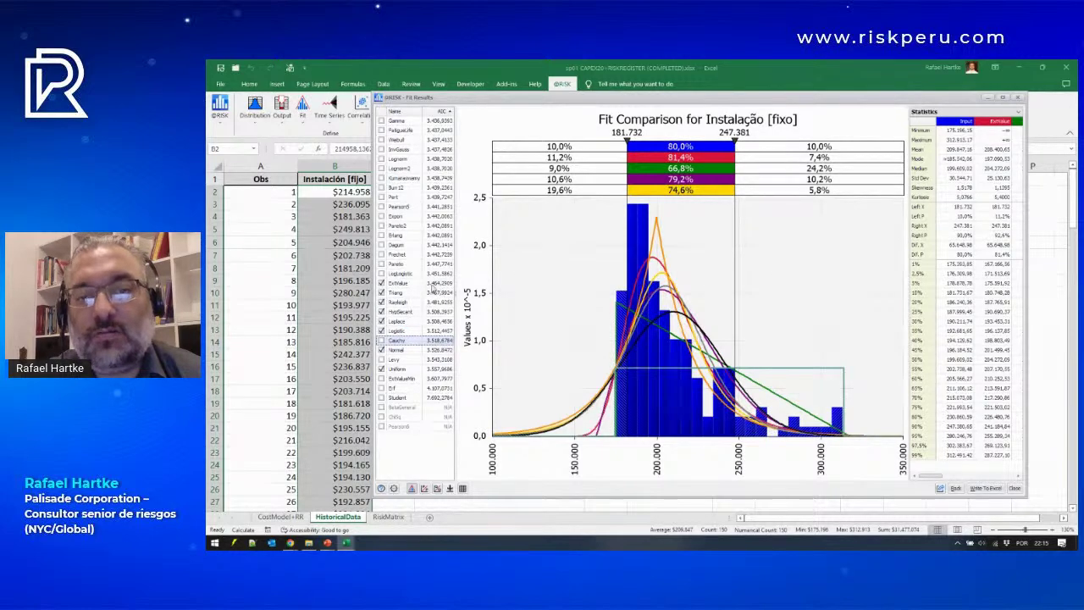
Step: Remove every overlaid fit, from ExtValue through Uniform, so the comparison chart holds only the input data
{"action": "mouse_move", "coordinate": [432, 288]}
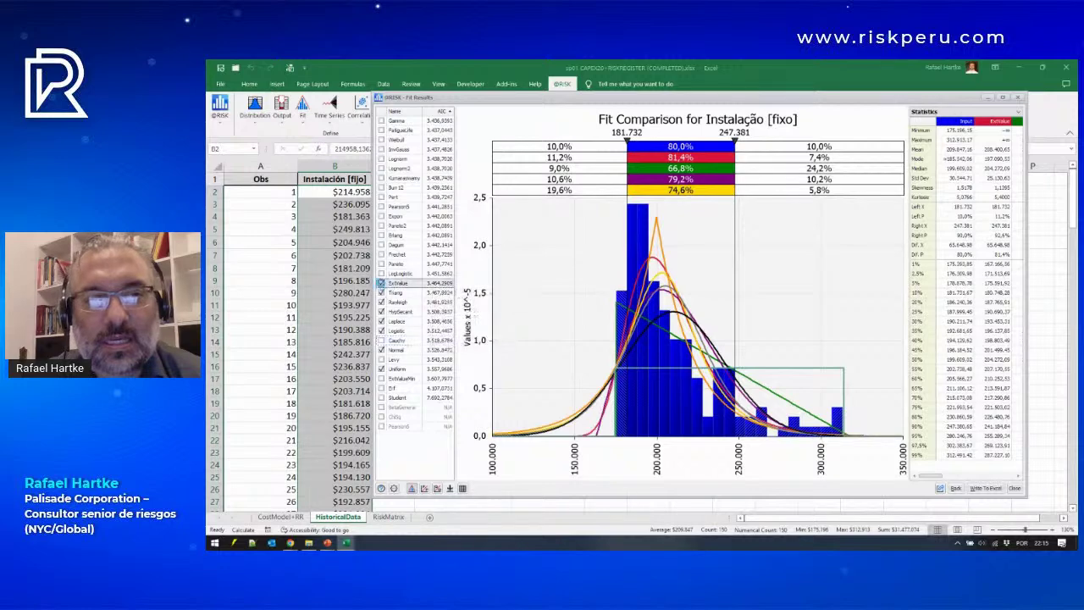
{"action": "left_click", "coordinate": [385, 293]}
{"action": "left_click", "coordinate": [385, 303]}
{"action": "left_click", "coordinate": [385, 312]}
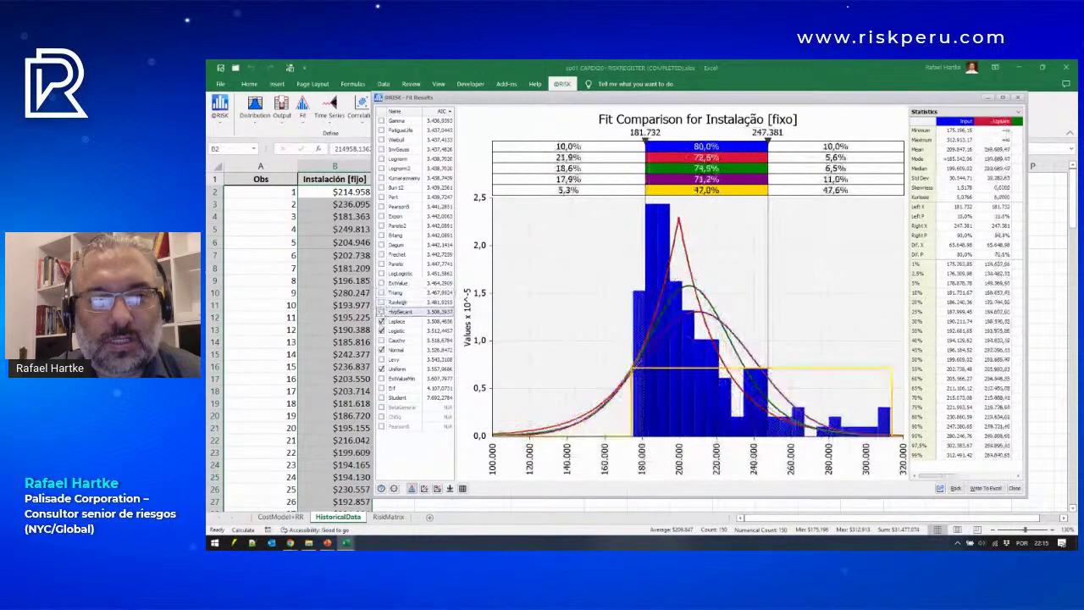
{"action": "left_click", "coordinate": [385, 321]}
{"action": "left_click", "coordinate": [383, 330]}
{"action": "left_click", "coordinate": [382, 331]}
{"action": "left_click", "coordinate": [381, 350]}
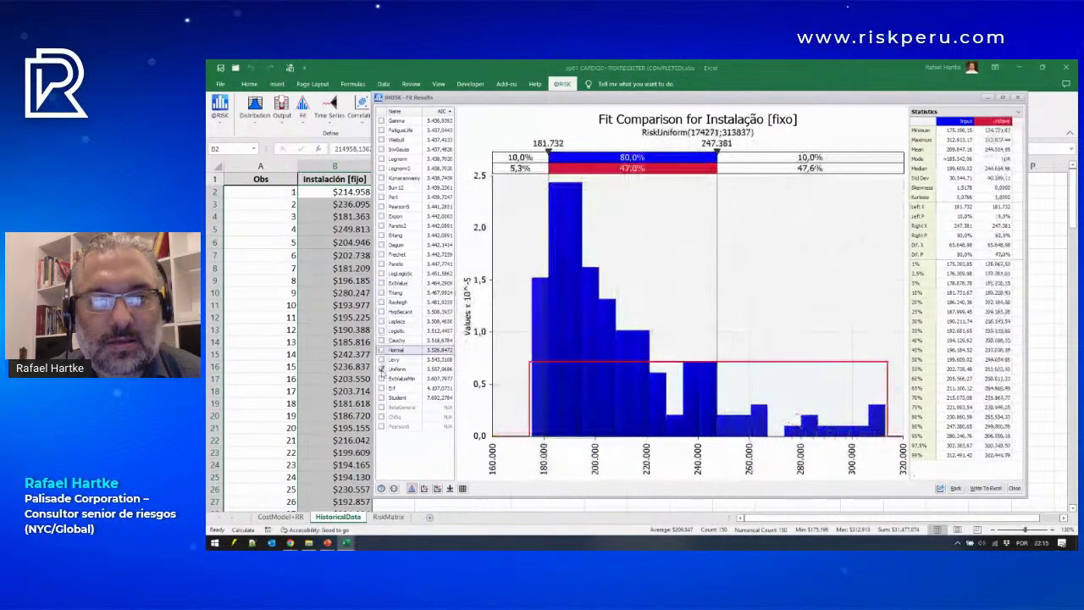
{"action": "left_click", "coordinate": [382, 369]}
Step: Overlay the five best-ranked fits, Gamma, FatigueLife, Weibull, InvGauss and Lognorm, on the input data
{"action": "left_click", "coordinate": [381, 121]}
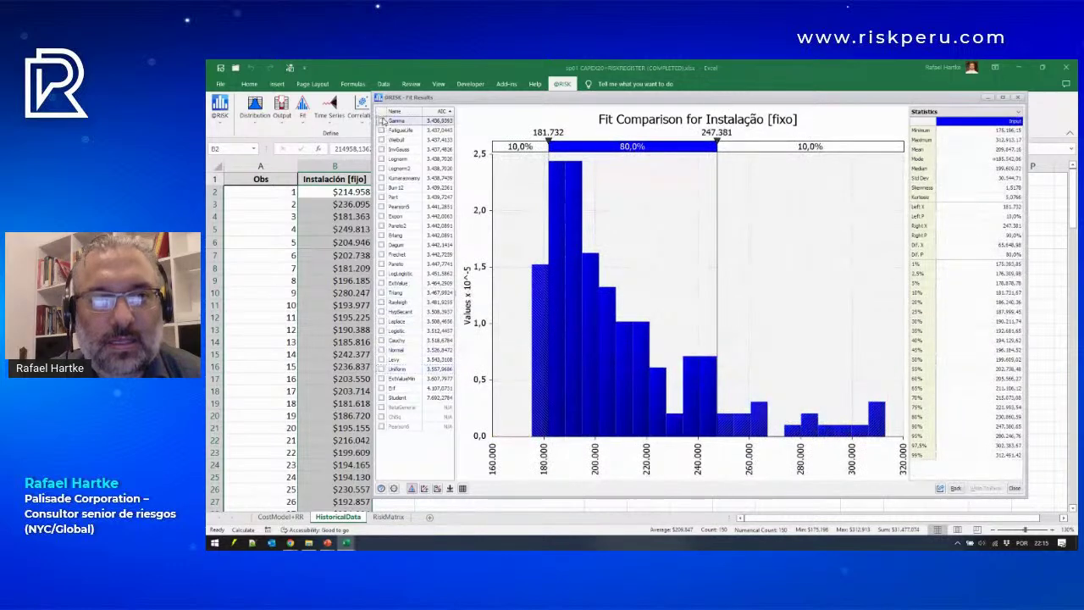
{"action": "left_click", "coordinate": [381, 130]}
{"action": "left_click", "coordinate": [382, 140]}
{"action": "left_click", "coordinate": [382, 150]}
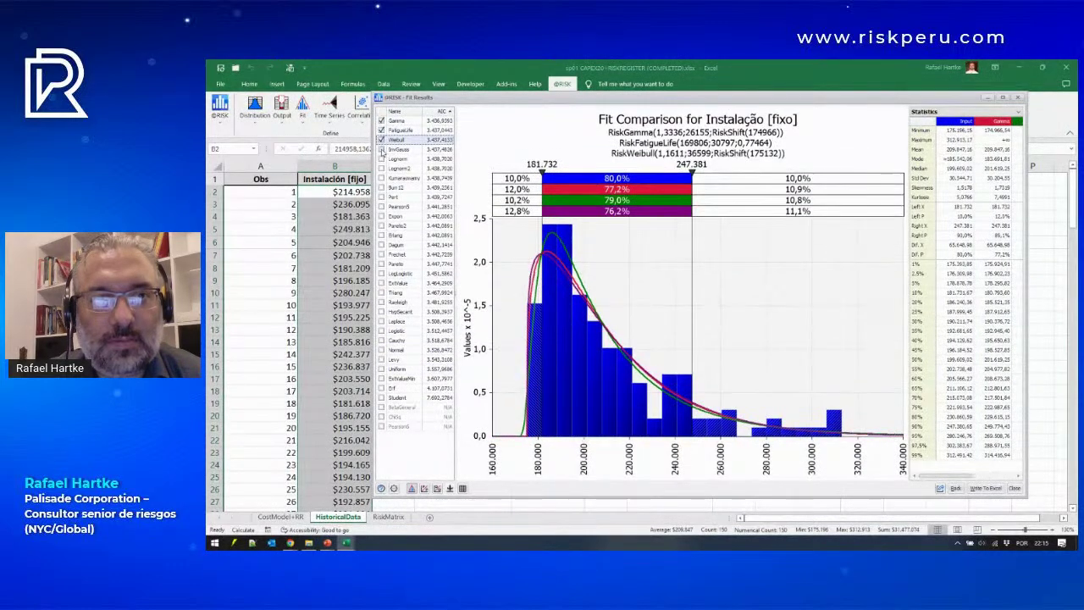
{"action": "left_click", "coordinate": [381, 158]}
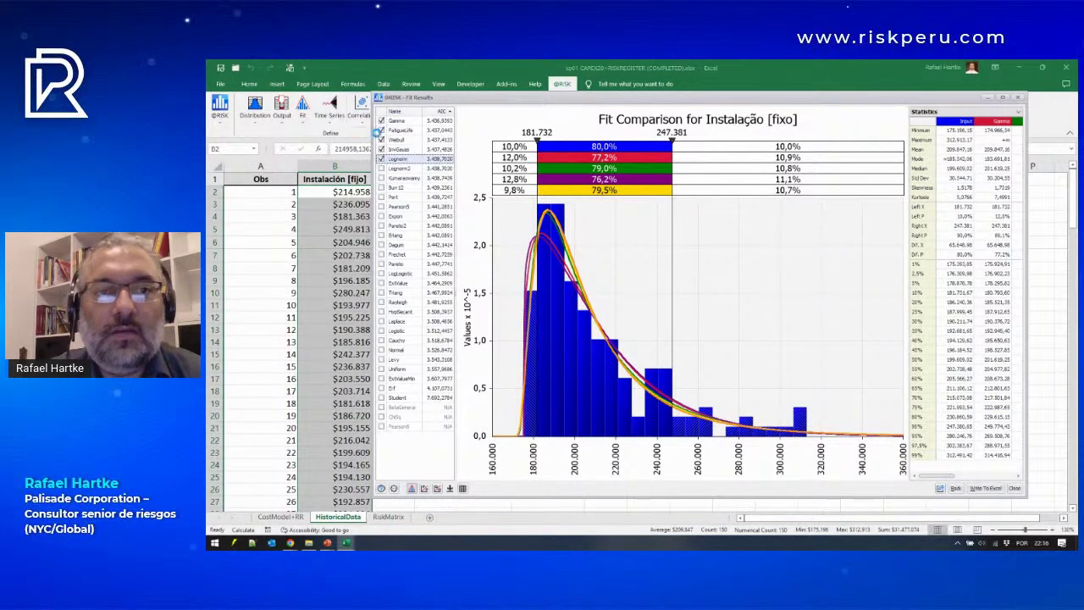
Step: Remove the InvGauss, Weibull and FatigueLife fits from the comparison and close the fit results
{"action": "left_click", "coordinate": [382, 133]}
{"action": "left_click", "coordinate": [381, 139]}
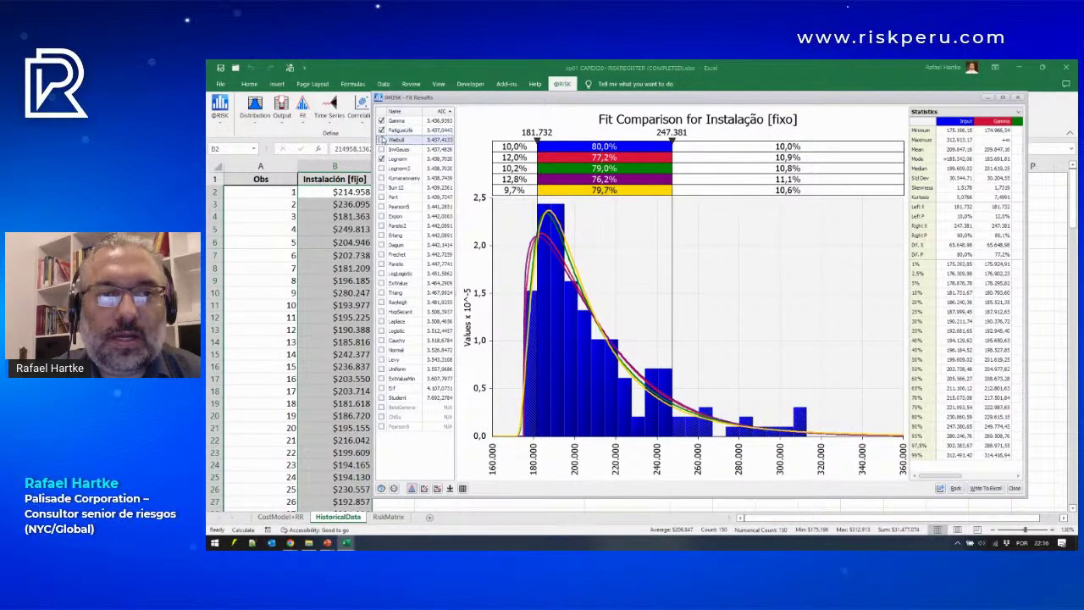
{"action": "left_click", "coordinate": [381, 130]}
{"action": "left_click", "coordinate": [1014, 489]}
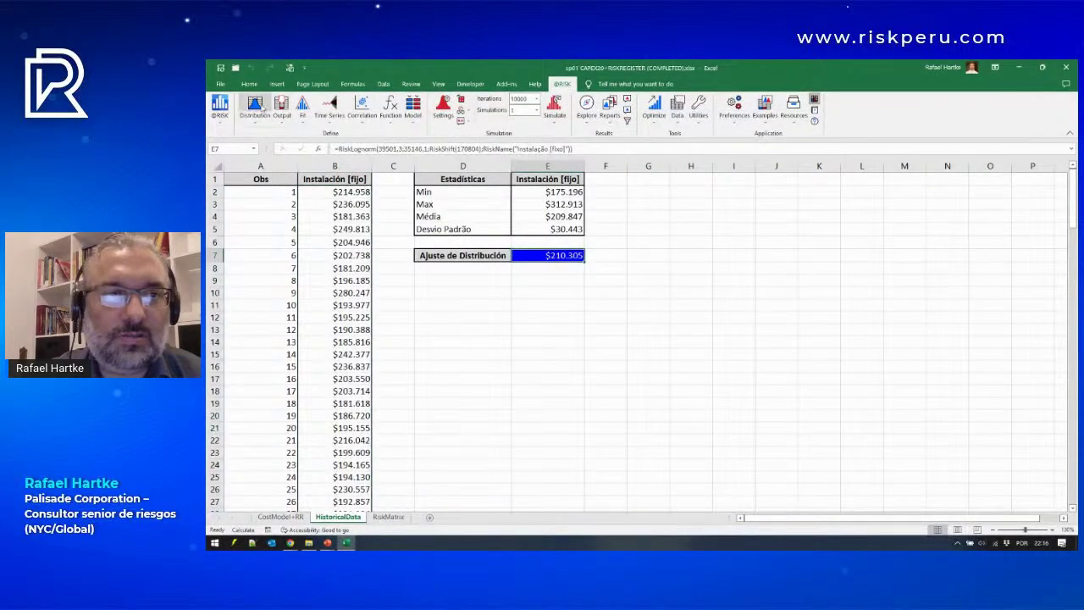
Step: Inspect the RiskLognorm formula in the Ajuste de Distribución cell E7, including its RiskShift argument, without editing it
{"action": "key", "text": "F2"}
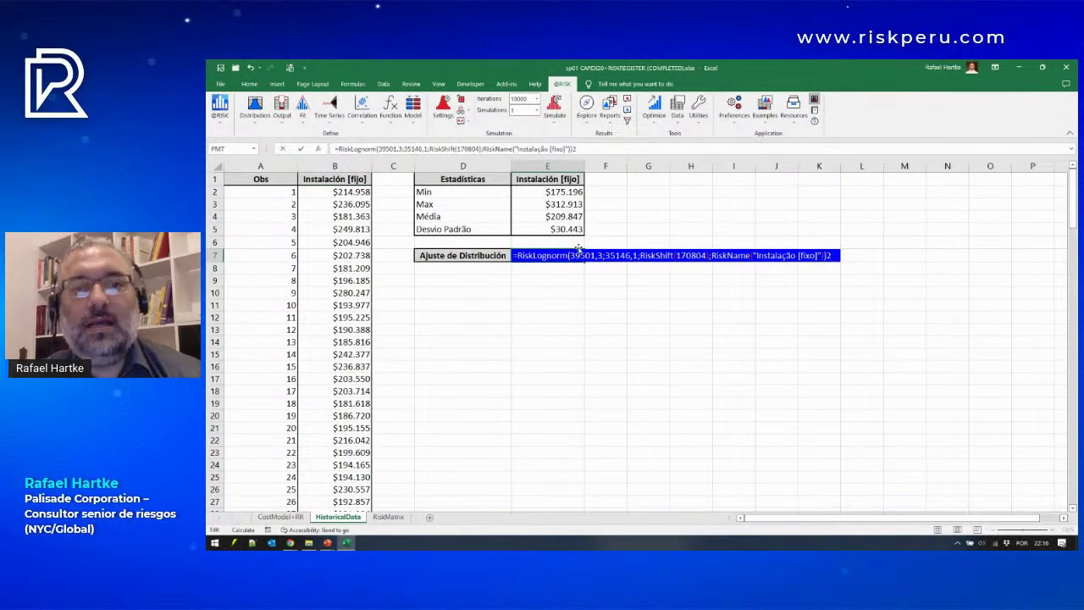
{"action": "left_click_drag", "start_coordinate": [639, 255], "coordinate": [707, 256]}
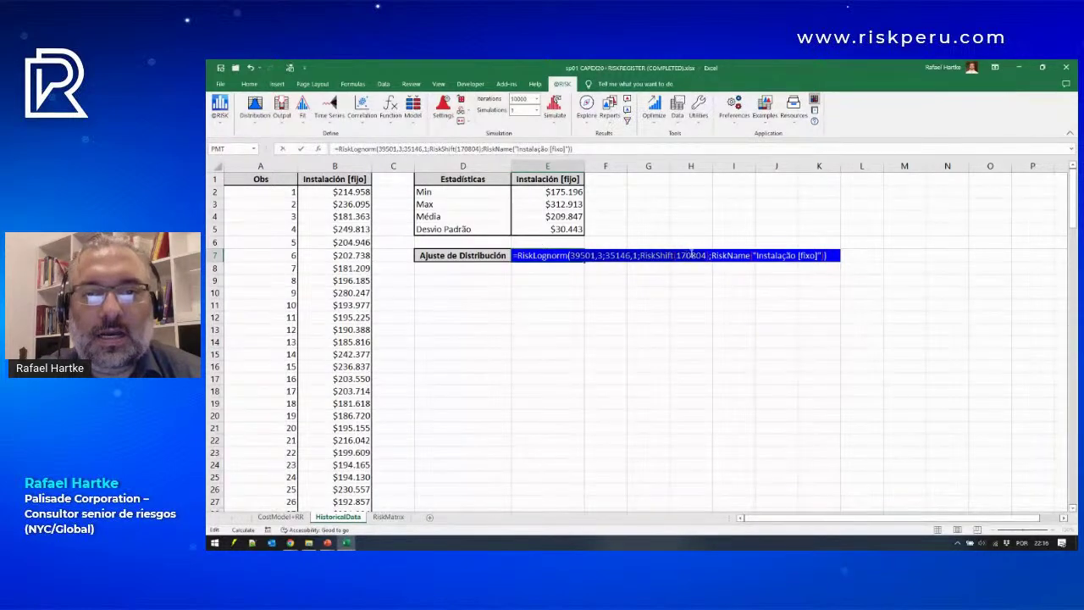
{"action": "key", "text": "Escape"}
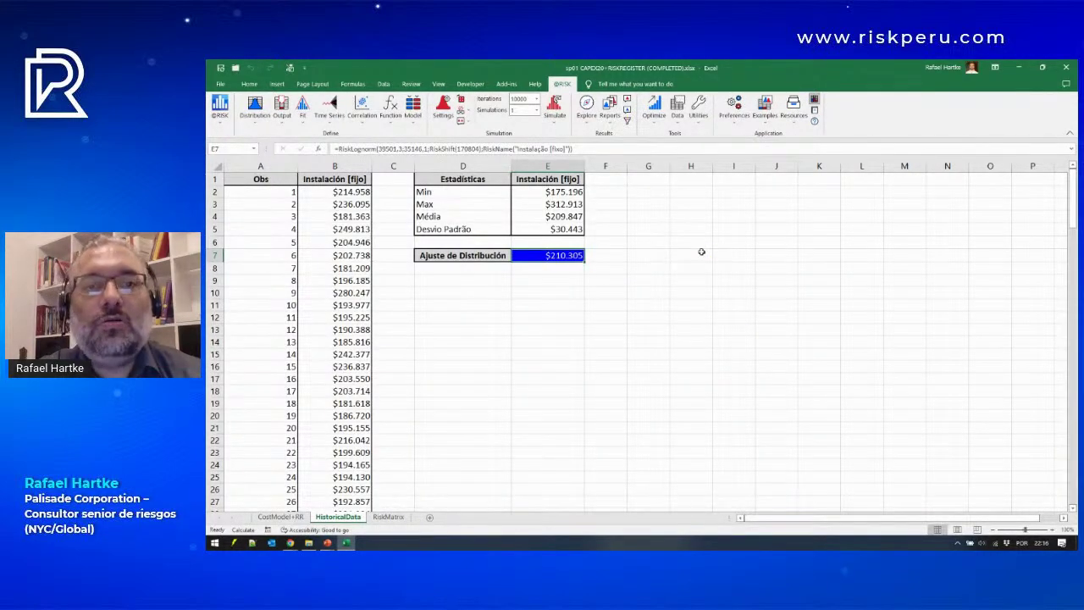
Step: Go to the CostModel+RR sheet and highlight the Instalación [fijo] row
{"action": "key", "text": "ctrl+Page_Up"}
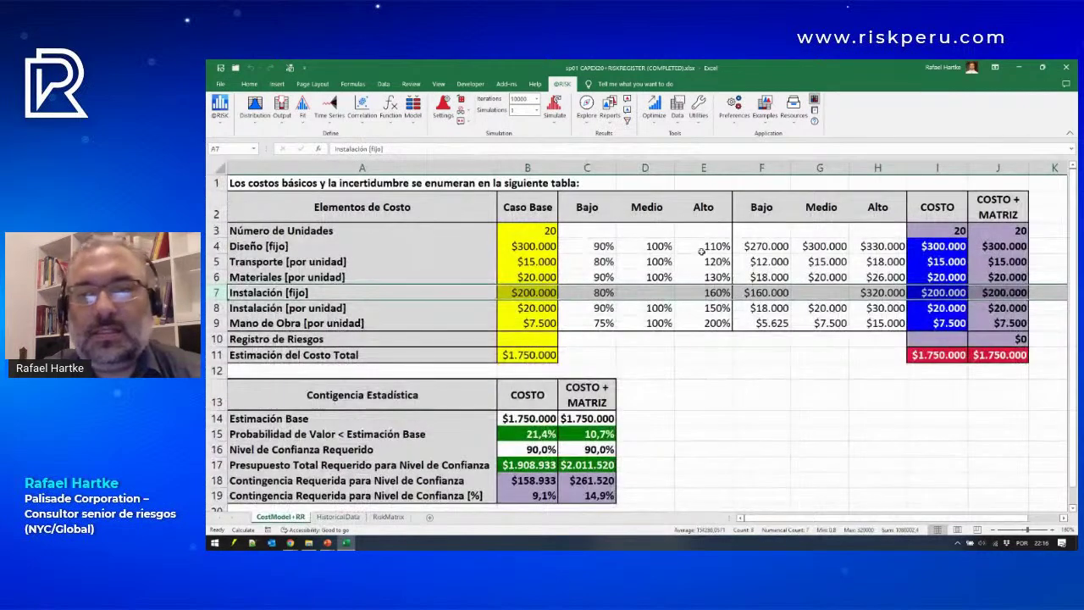
{"action": "scroll", "coordinate": [941, 292], "scroll_direction": "up", "scroll_amount": 8}
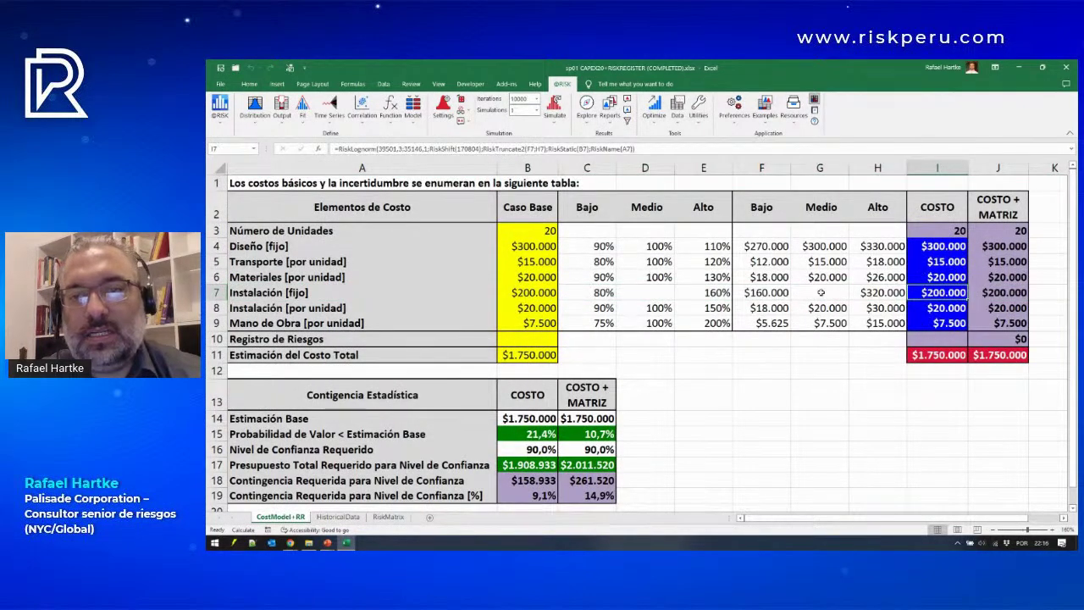
{"action": "left_click", "coordinate": [217, 292]}
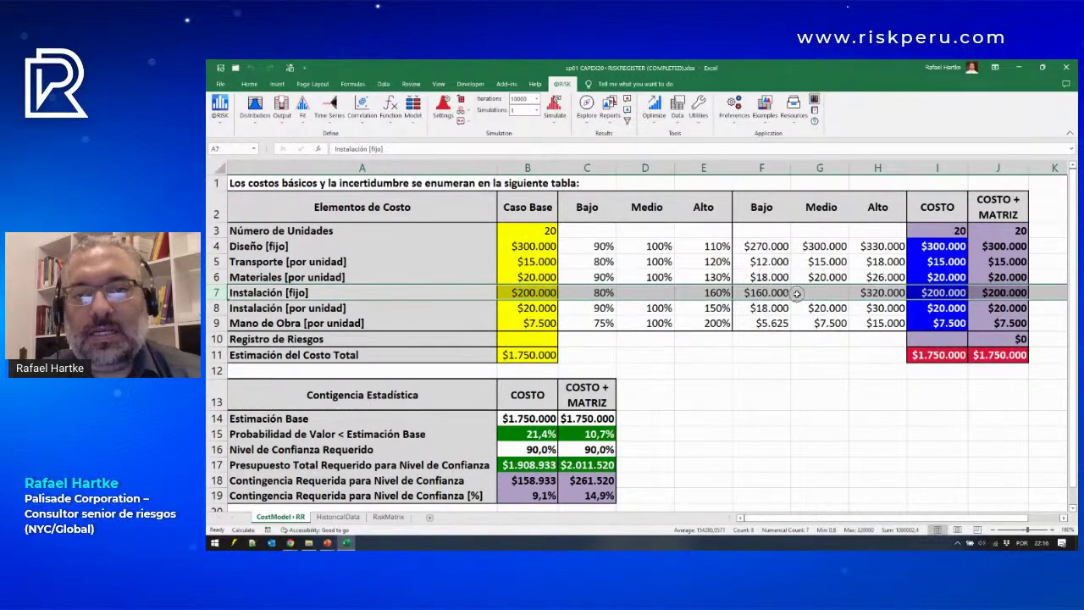
{"action": "key", "text": "ctrl"}
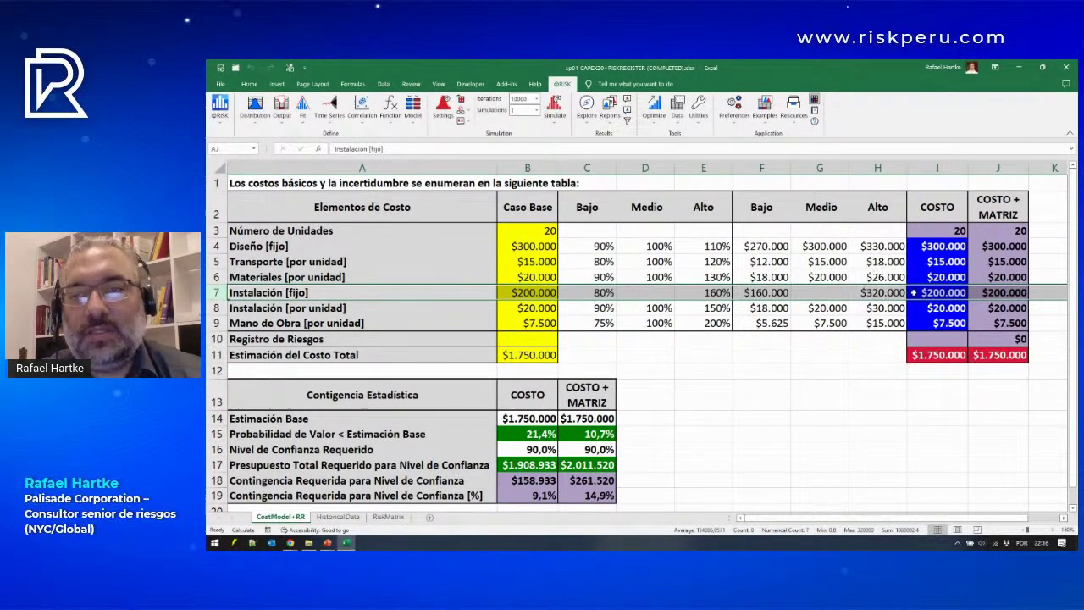
Step: Open the distribution definition of the Instalación [fijo] COSTO cell I7, enlarge it, examine both ends of the truncated Lognorm curve, and cancel
{"action": "left_click", "coordinate": [934, 294]}
{"action": "left_click", "coordinate": [254, 104]}
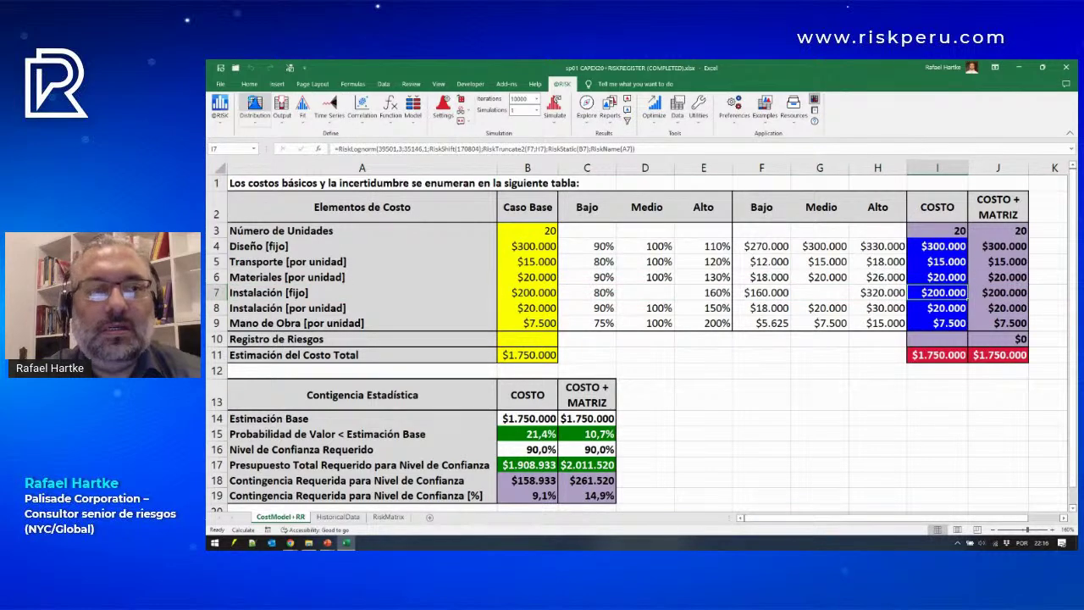
{"action": "left_click_drag", "start_coordinate": [555, 172], "coordinate": [353, 111]}
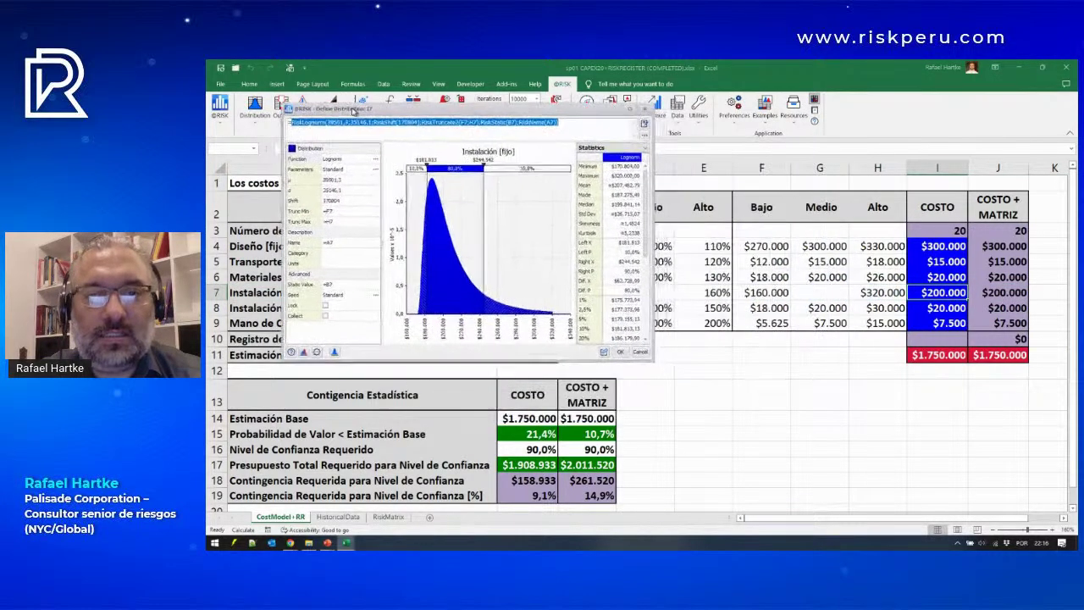
{"action": "left_click_drag", "start_coordinate": [651, 360], "coordinate": [847, 468]}
{"action": "left_click", "coordinate": [710, 395]}
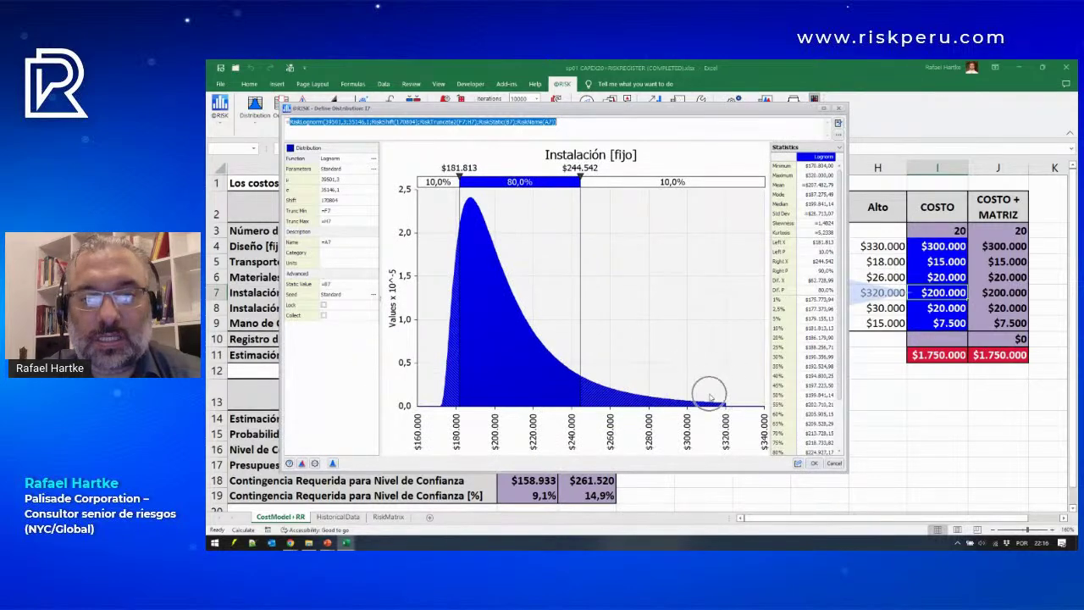
{"action": "left_click", "coordinate": [454, 383]}
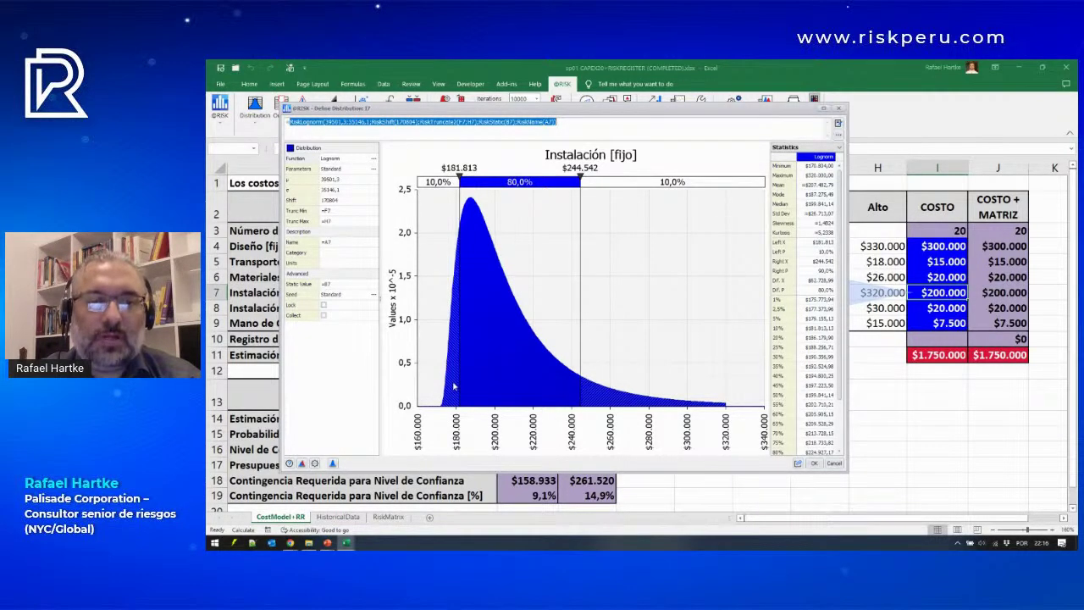
{"action": "left_click", "coordinate": [835, 463]}
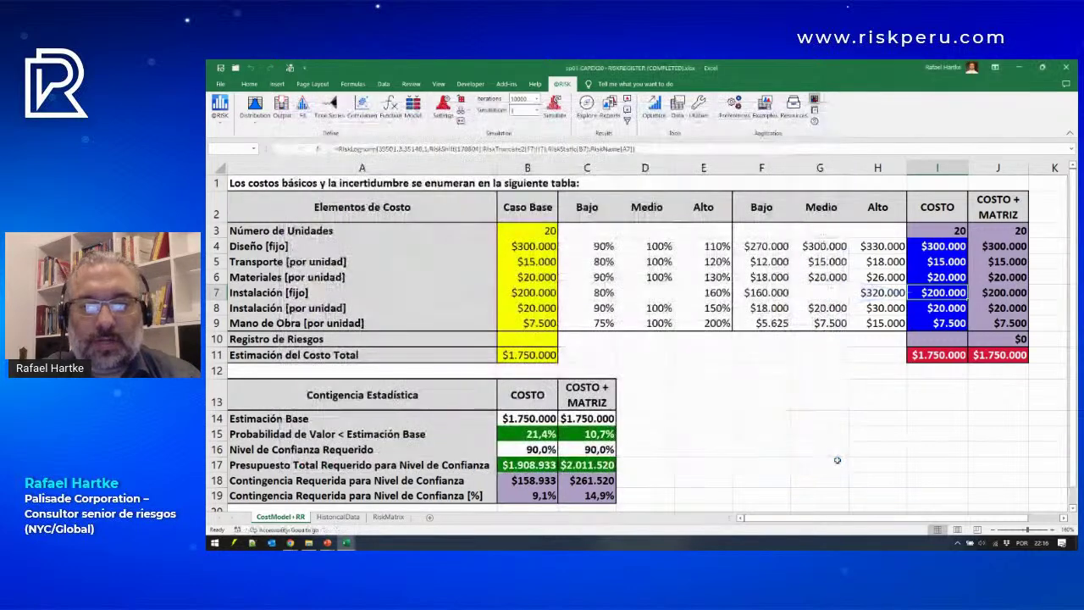
Step: Look over the distribution gallery for the empty cell G14 and the available fit commands, leaving both without a choice
{"action": "left_click", "coordinate": [818, 417]}
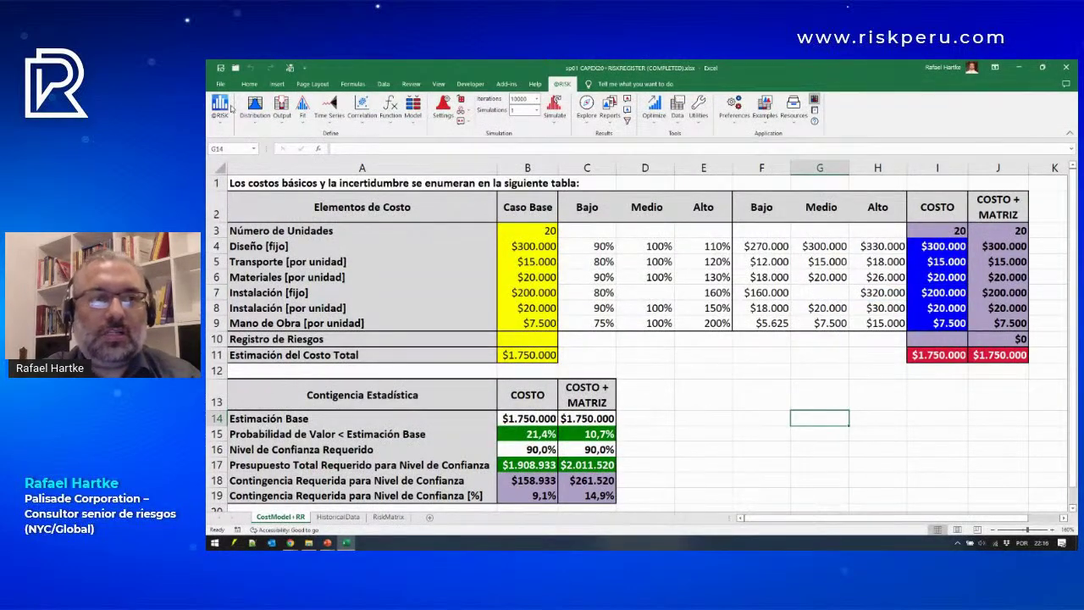
{"action": "left_click", "coordinate": [252, 108]}
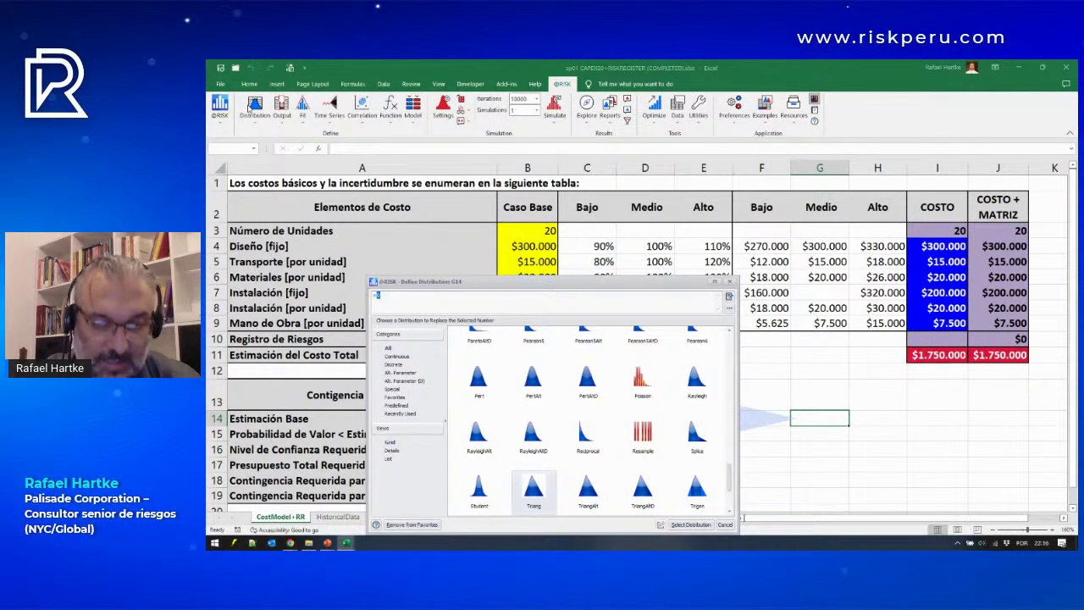
{"action": "left_click", "coordinate": [730, 284]}
{"action": "left_click", "coordinate": [305, 119]}
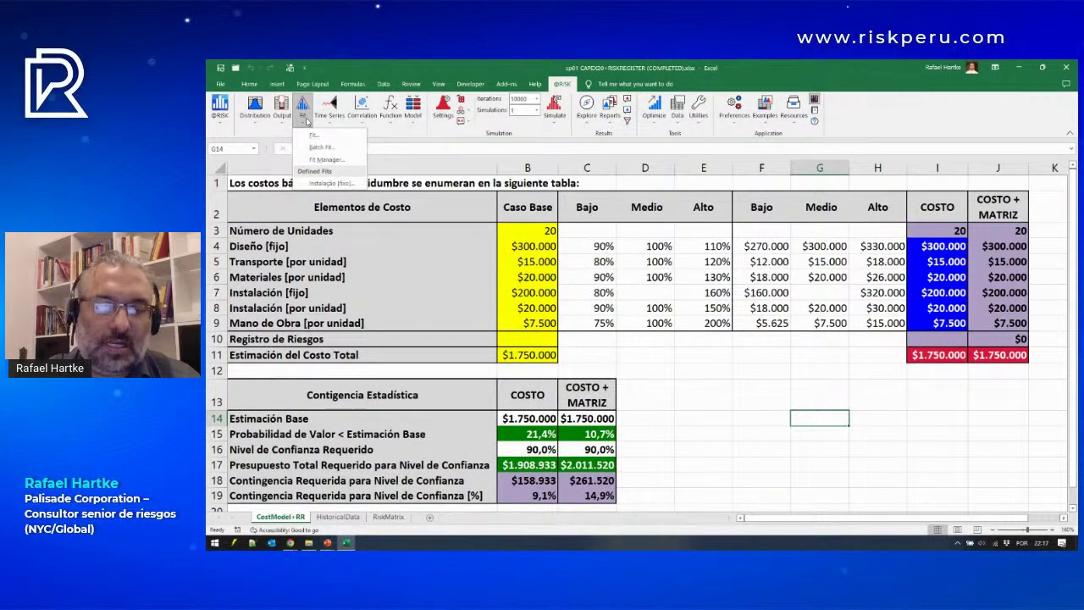
{"action": "left_click", "coordinate": [716, 336]}
Step: Highlight the COSTO input distributions in I4:I9 and select the Estimación del Costo Total output cell I11
{"action": "left_click_drag", "start_coordinate": [659, 338], "coordinate": [767, 402]}
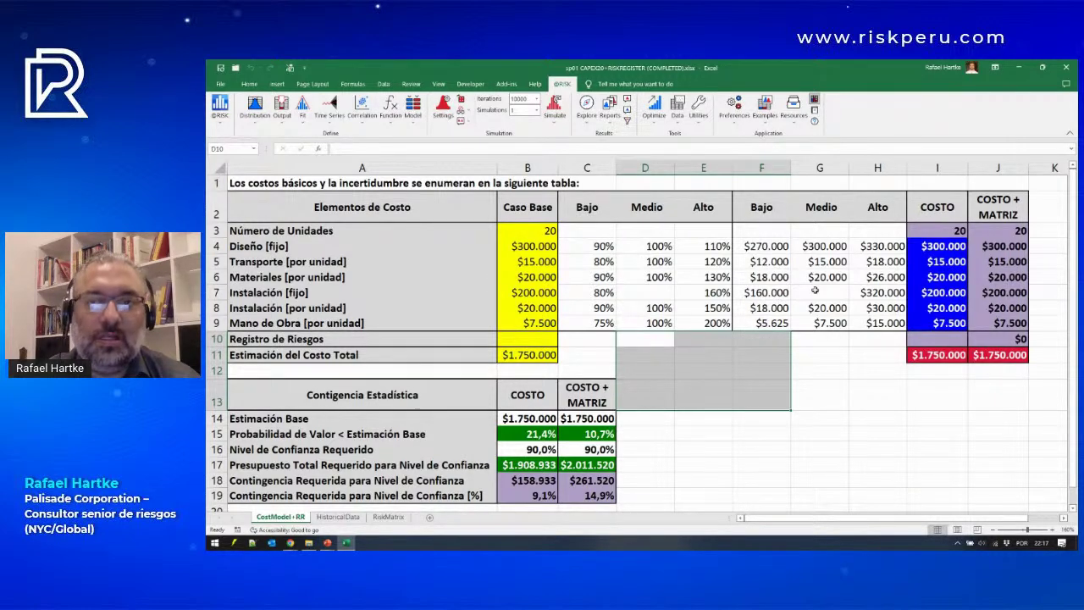
{"action": "left_click_drag", "start_coordinate": [938, 246], "coordinate": [938, 323]}
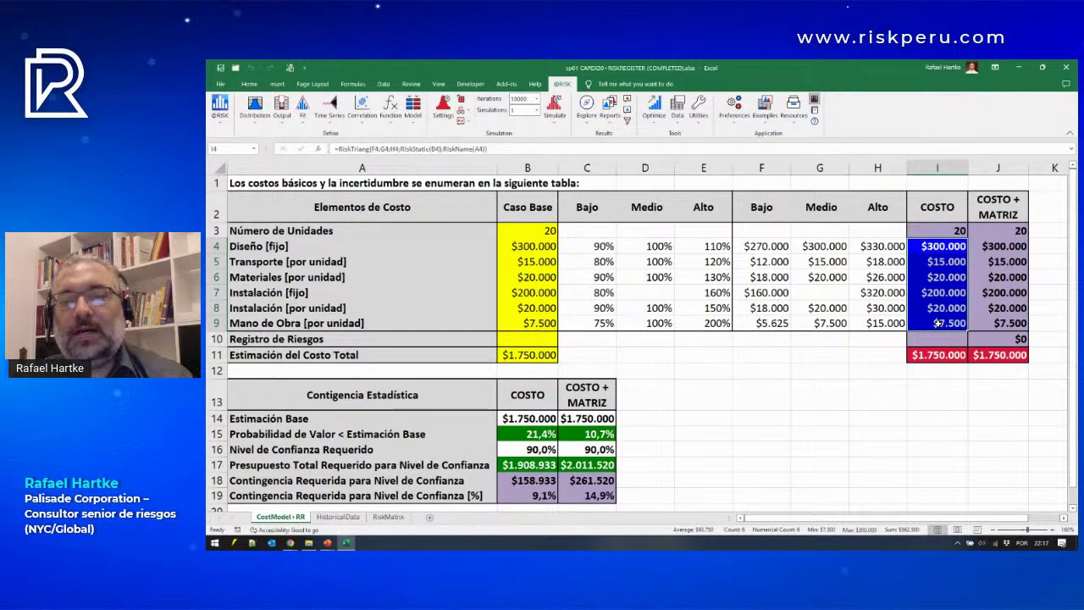
{"action": "left_click", "coordinate": [937, 354]}
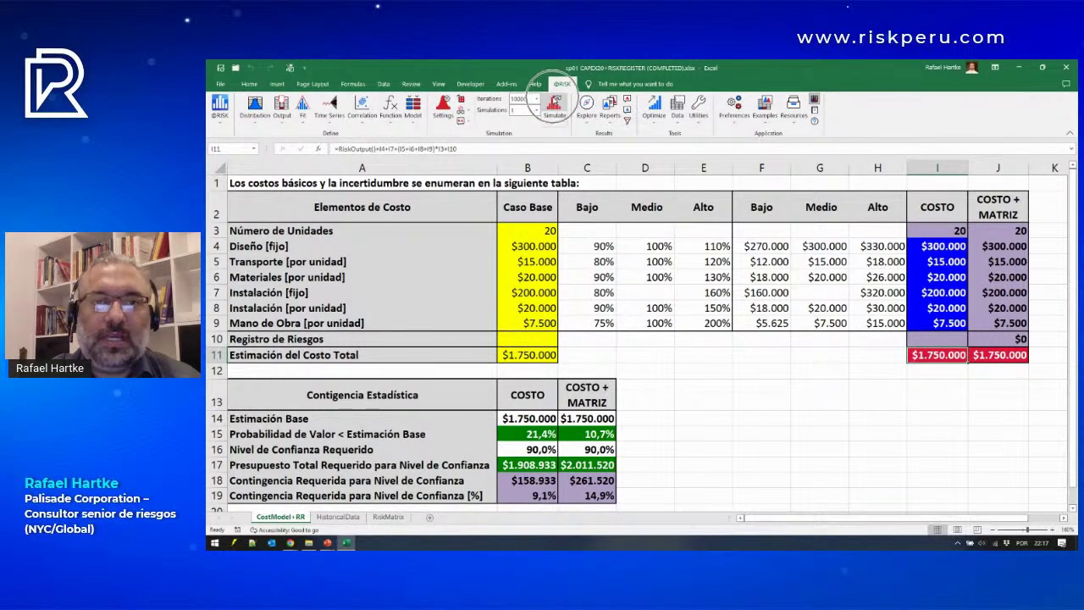
Step: Turn on Demo Mode for the automatic results display and start a simulation with 10000 iterations
{"action": "left_click", "coordinate": [461, 121]}
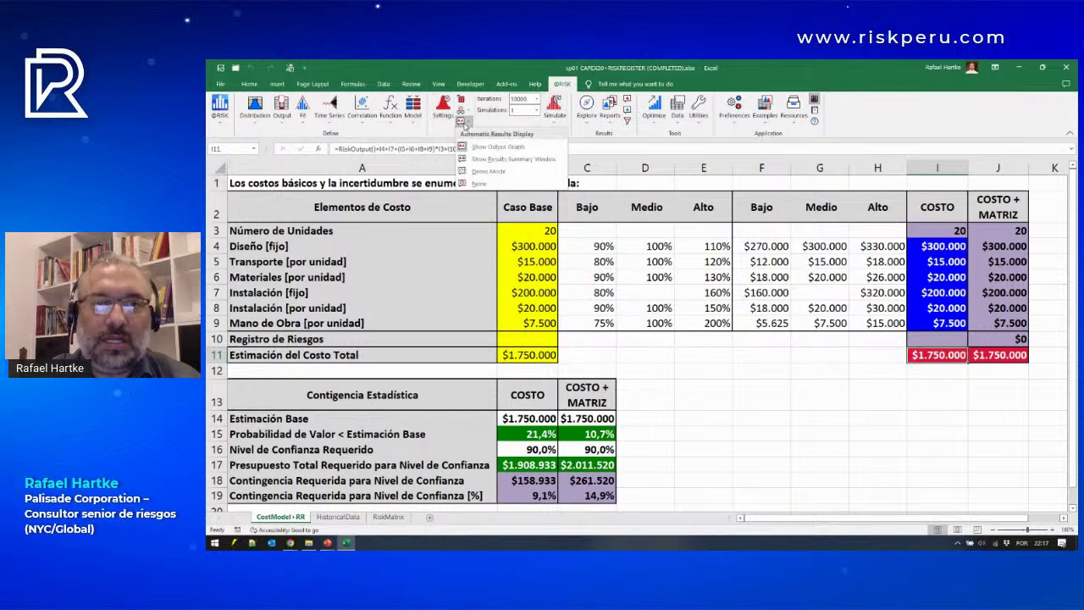
{"action": "left_click", "coordinate": [477, 171]}
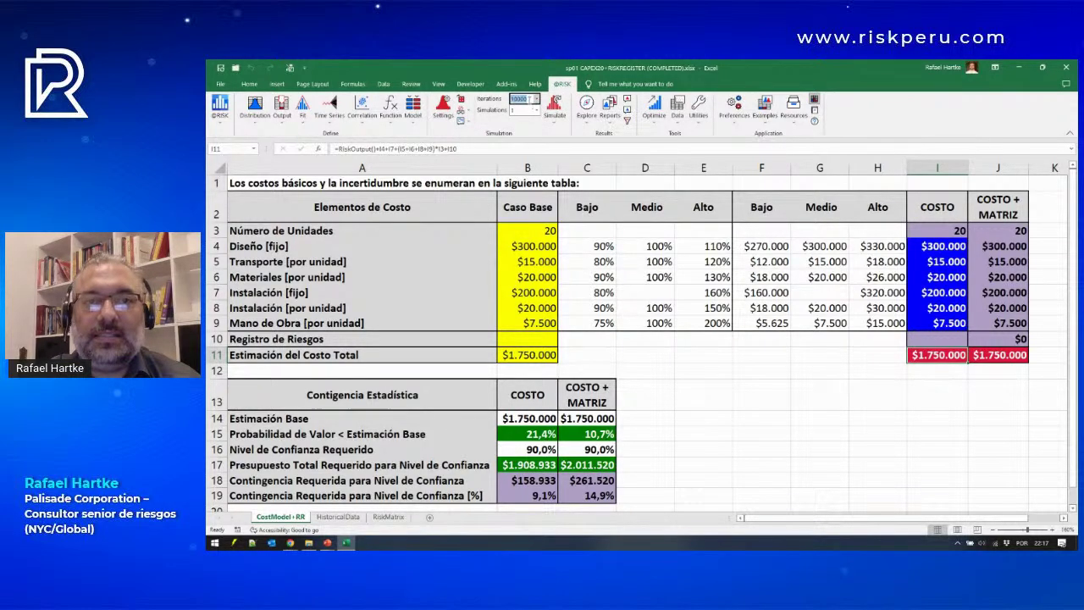
{"action": "left_click", "coordinate": [518, 98]}
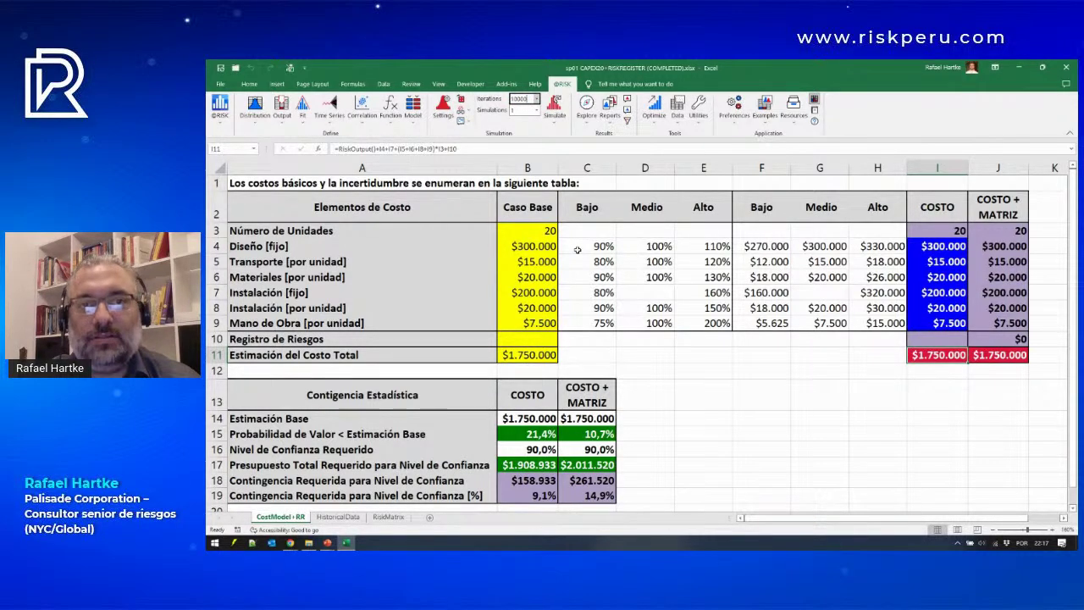
{"action": "left_click", "coordinate": [664, 322]}
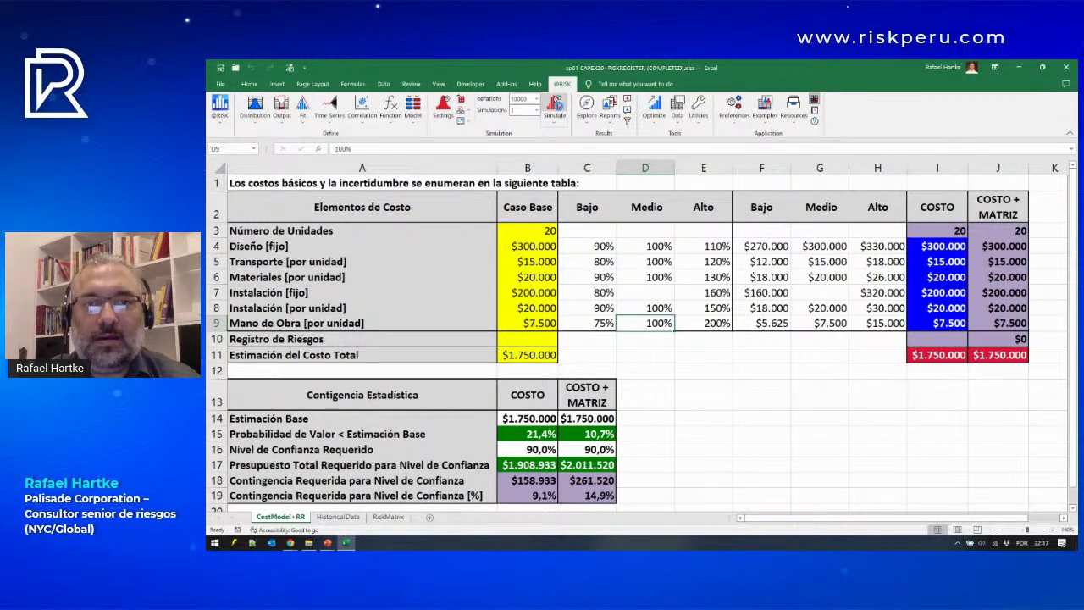
{"action": "left_click", "coordinate": [555, 106]}
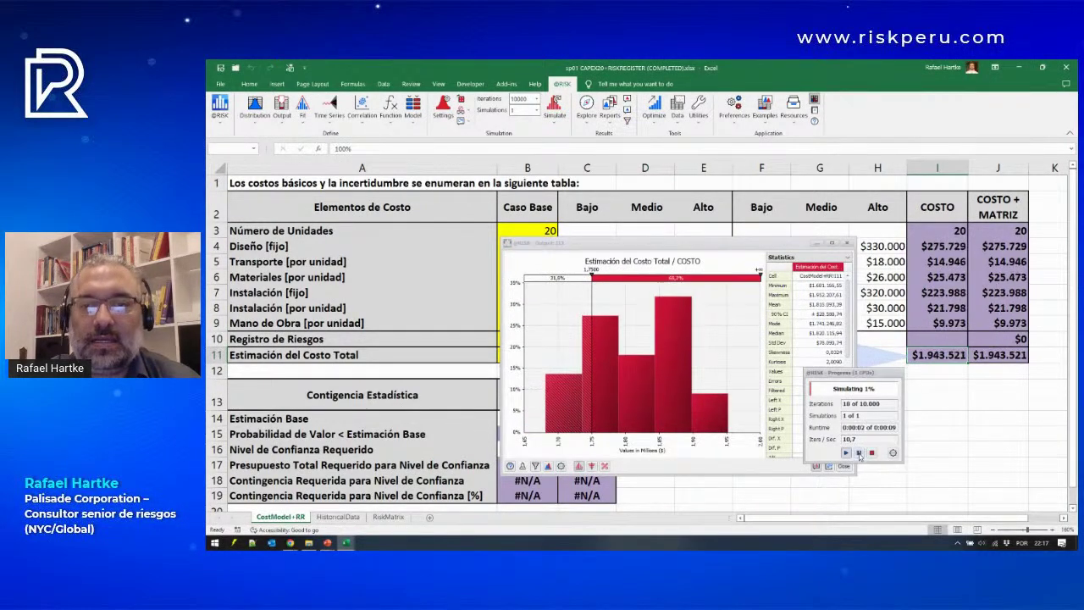
Step: Move the live Estimación del Costo Total graph clear of the COSTO column and adjust the running simulation's progress options to let it complete
{"action": "left_click_drag", "start_coordinate": [736, 249], "coordinate": [773, 286]}
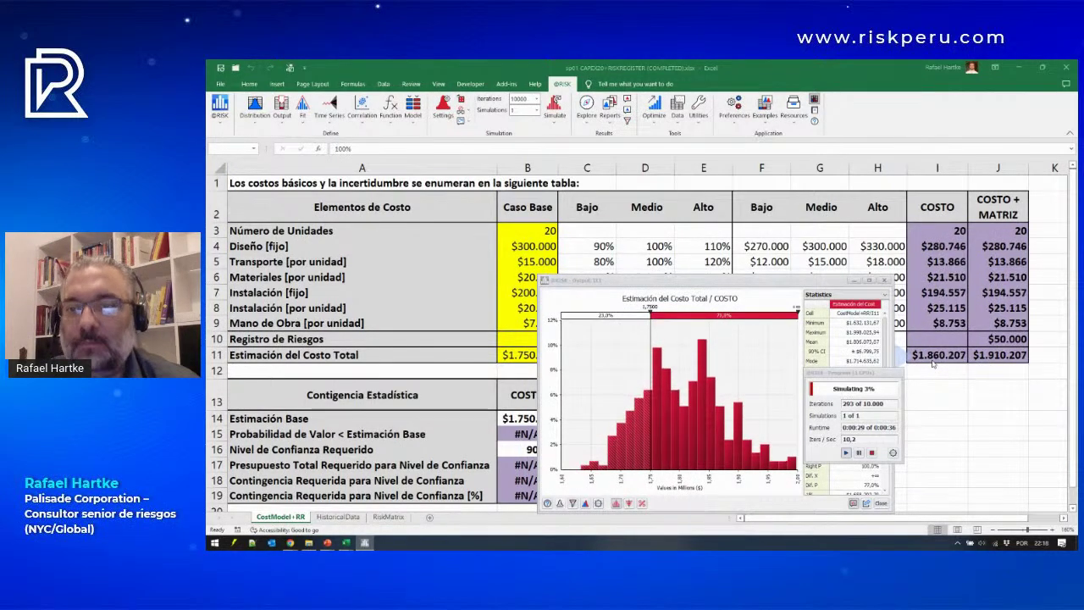
{"action": "left_click", "coordinate": [698, 381]}
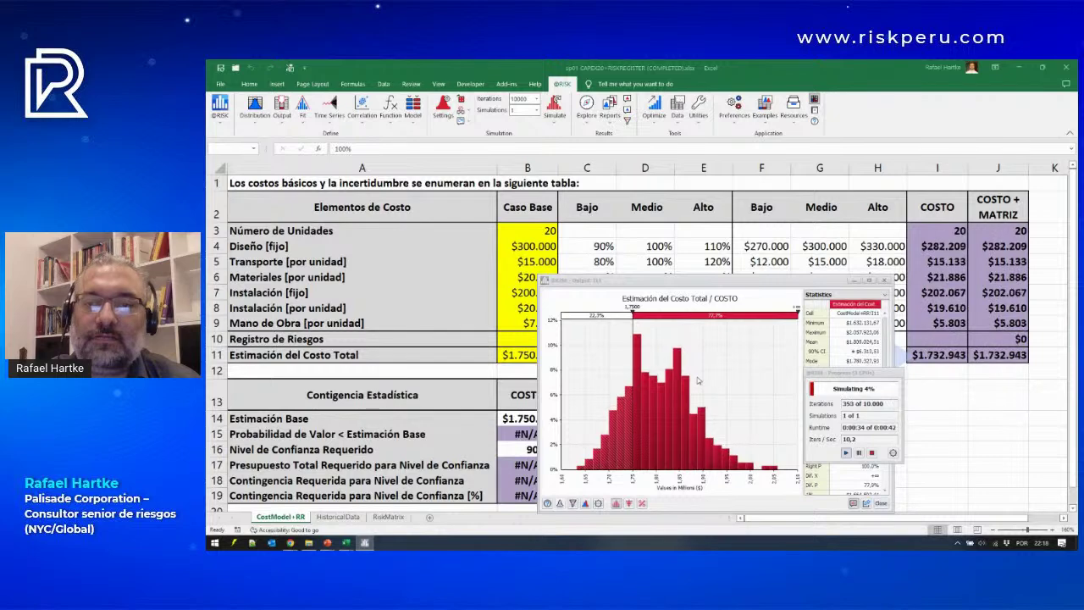
{"action": "left_click", "coordinate": [947, 358]}
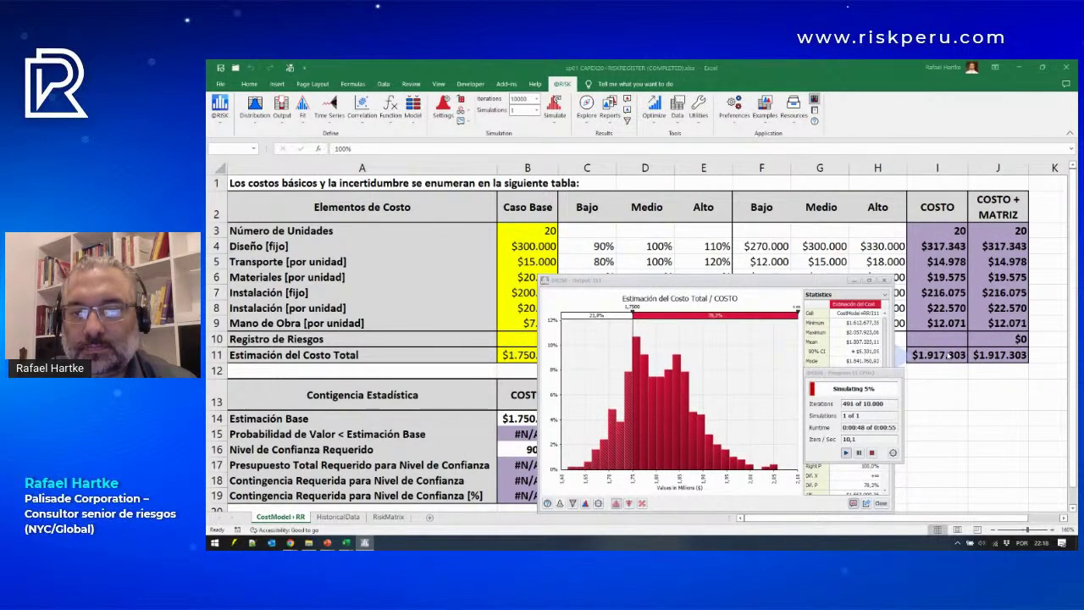
{"action": "left_click", "coordinate": [894, 453]}
{"action": "left_click", "coordinate": [911, 501]}
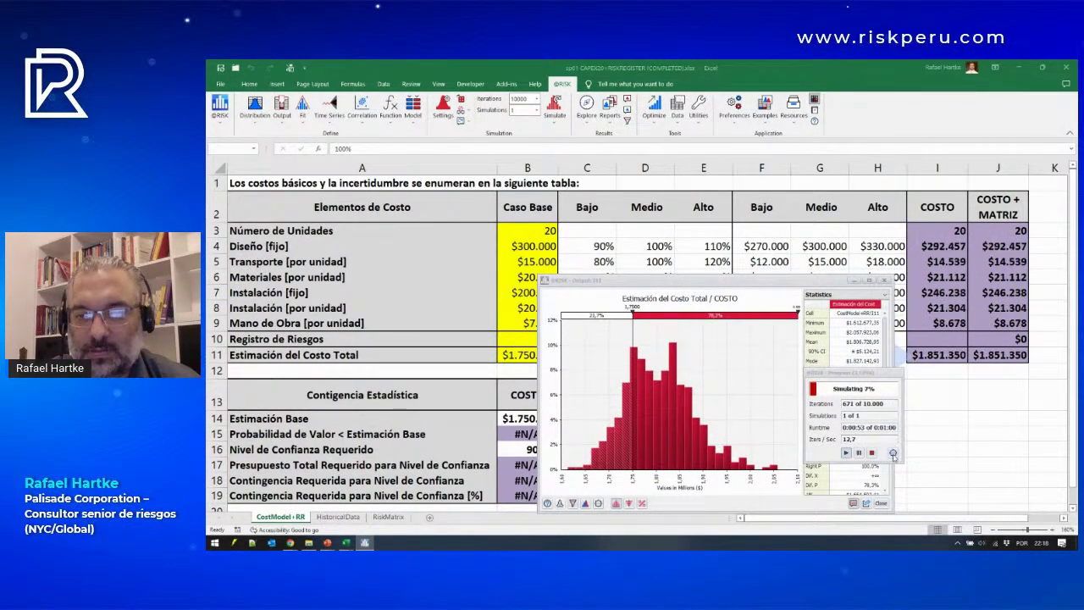
{"action": "left_click", "coordinate": [893, 453]}
{"action": "left_click", "coordinate": [924, 501]}
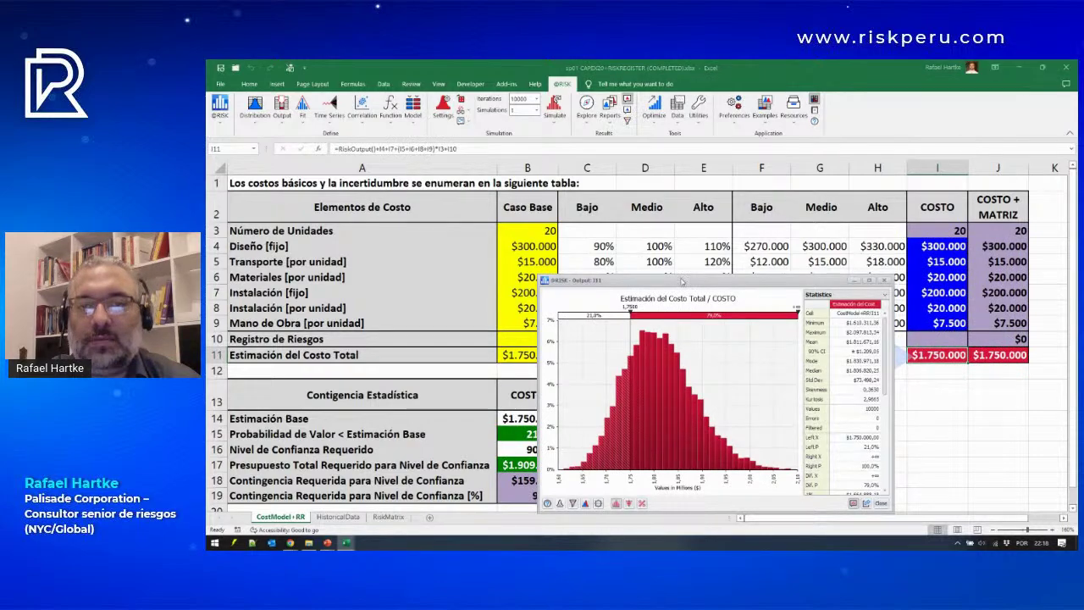
Step: Reposition and enlarge the Estimación del Costo Total result graph, and glance at the presentation slide before returning to the workbook
{"action": "left_click_drag", "start_coordinate": [680, 282], "coordinate": [444, 121]}
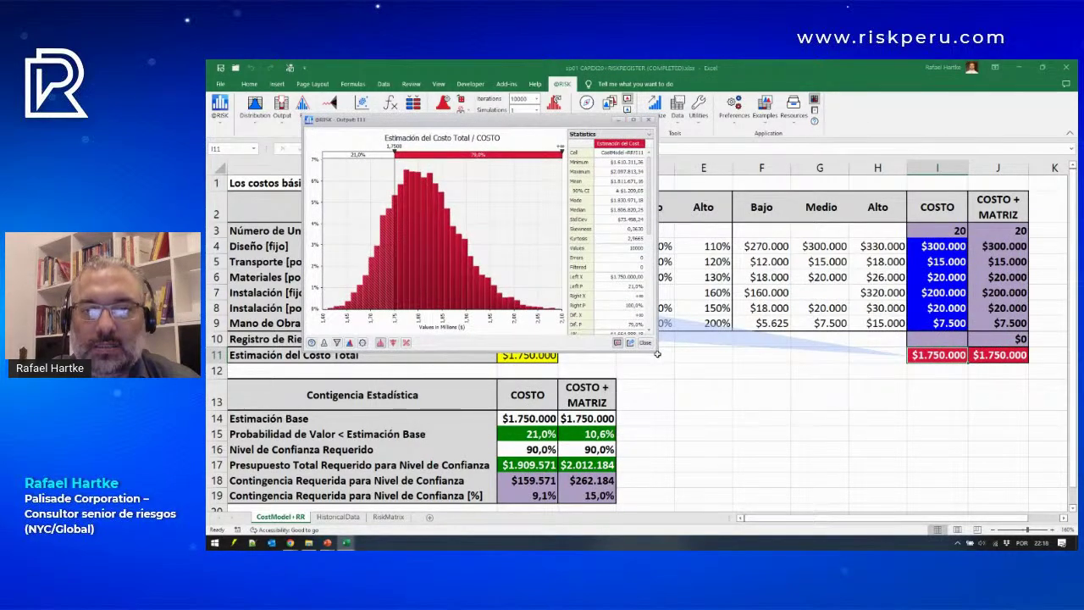
{"action": "left_click_drag", "start_coordinate": [658, 351], "coordinate": [803, 437]}
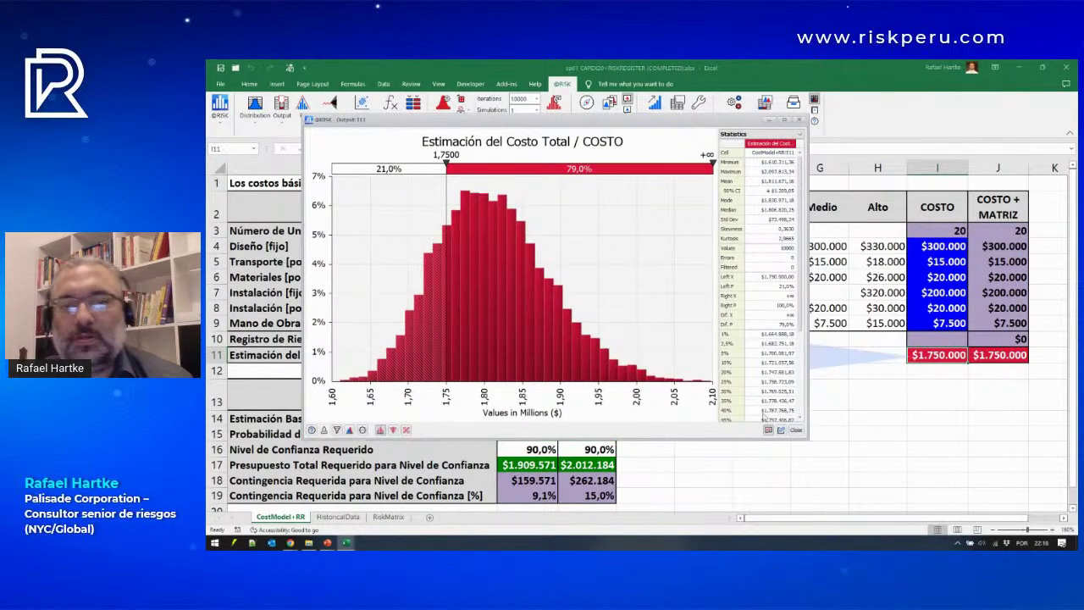
{"action": "key", "text": "alt+Tab"}
{"action": "key", "text": "alt+Tab"}
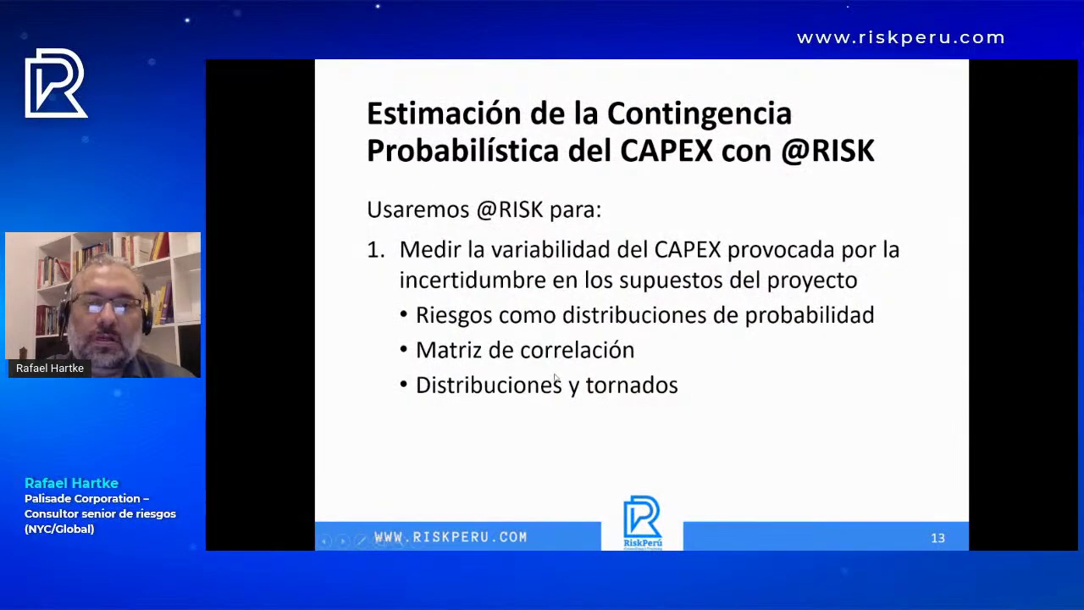
{"action": "key", "text": "alt+Tab"}
Step: Examine the graph's left delimiter and the probability below it, moving the graph aside to compare with the Contingencia Estadística table
{"action": "left_click", "coordinate": [445, 156]}
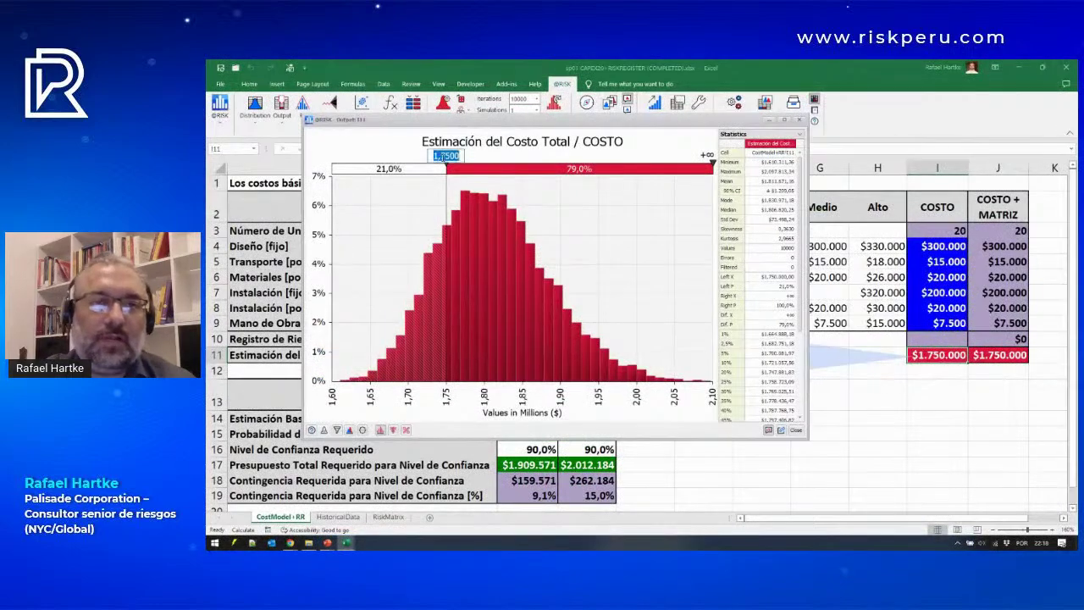
{"action": "left_click_drag", "start_coordinate": [421, 123], "coordinate": [680, 190]}
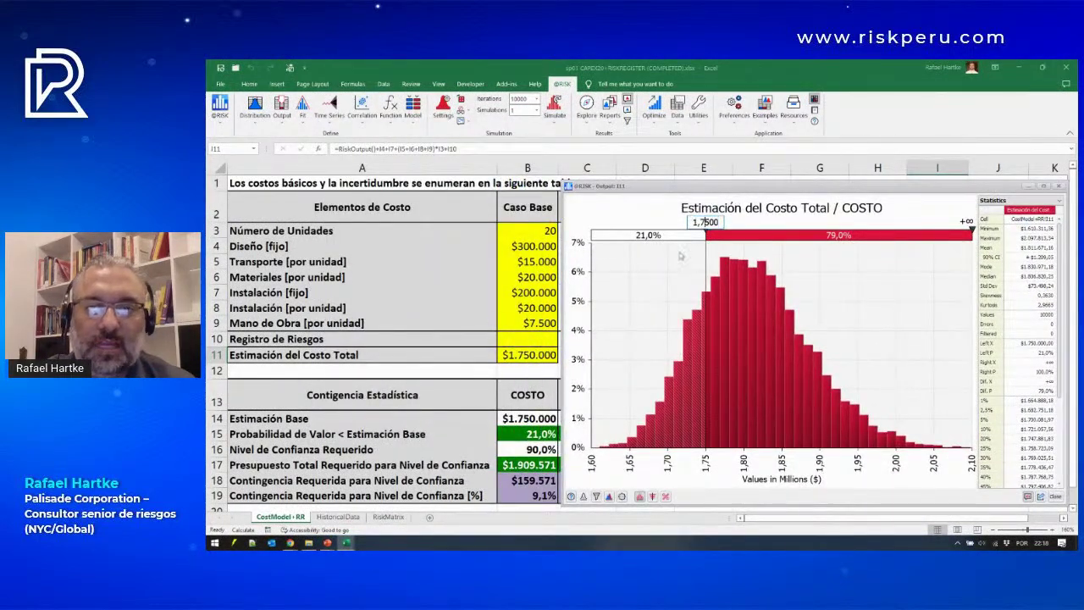
{"action": "left_click", "coordinate": [653, 256]}
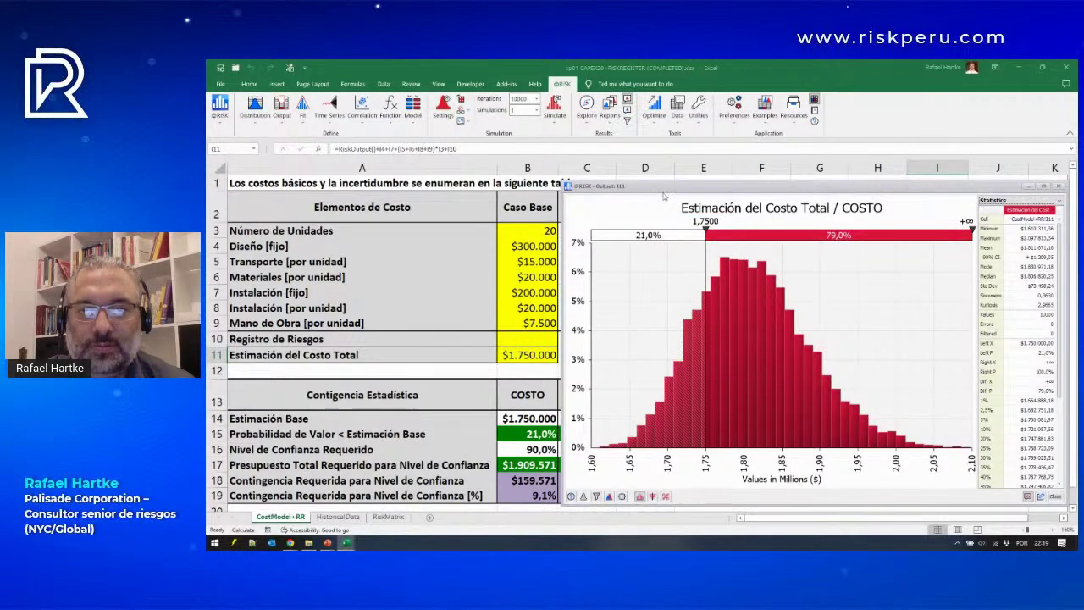
{"action": "left_click_drag", "start_coordinate": [664, 188], "coordinate": [361, 133]}
{"action": "left_click", "coordinate": [348, 177]}
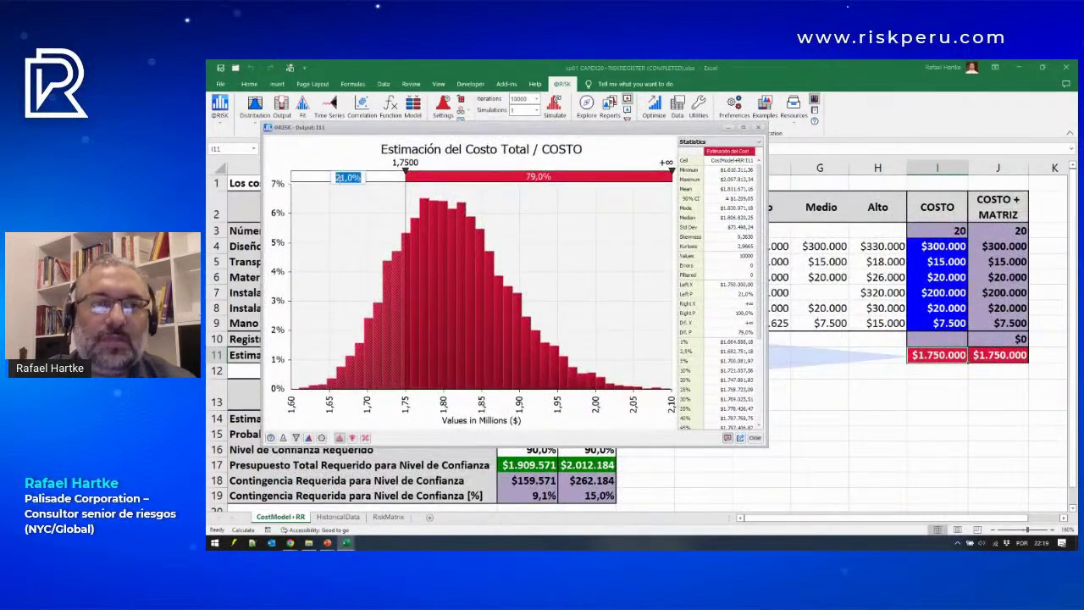
{"action": "left_click", "coordinate": [347, 194]}
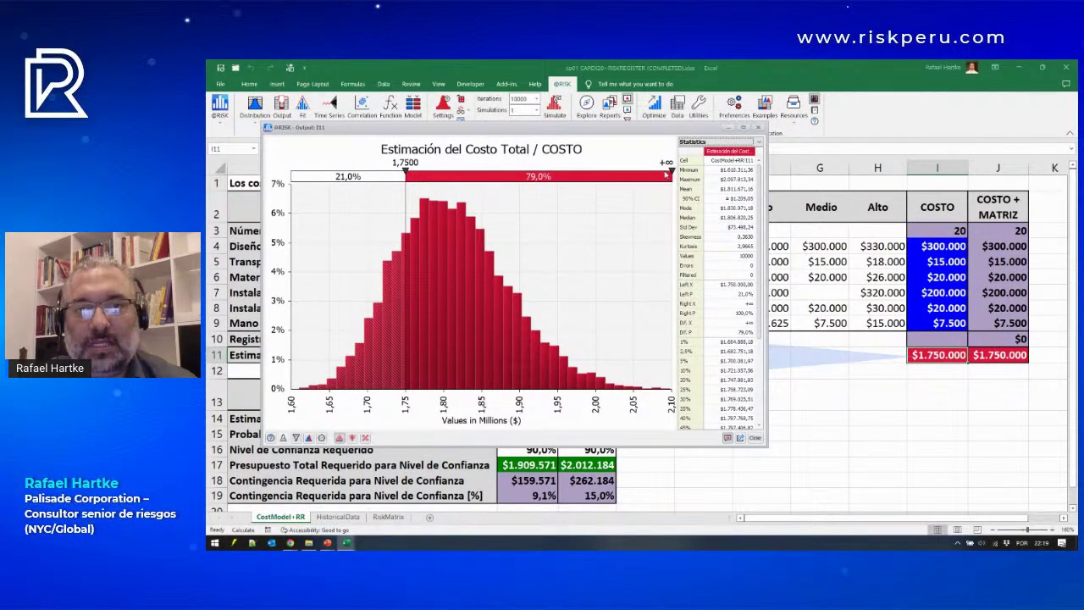
Step: Bring in the right delimiter of the total cost graph and set it to 2 million
{"action": "left_click_drag", "start_coordinate": [672, 174], "coordinate": [597, 178]}
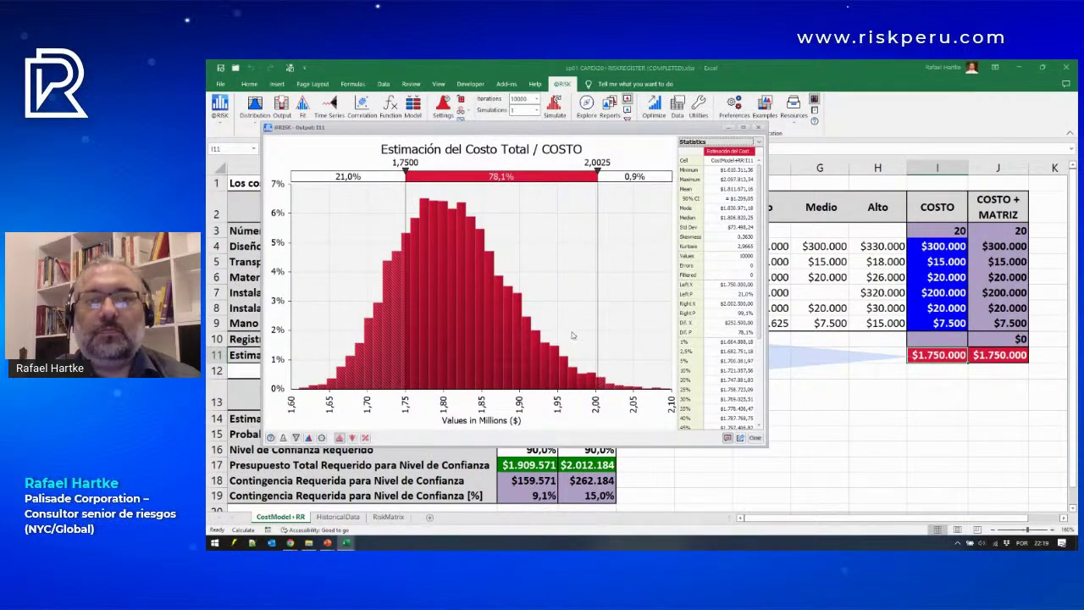
{"action": "left_click", "coordinate": [593, 163]}
{"action": "type", "text": "2"}
{"action": "key", "text": "Return"}
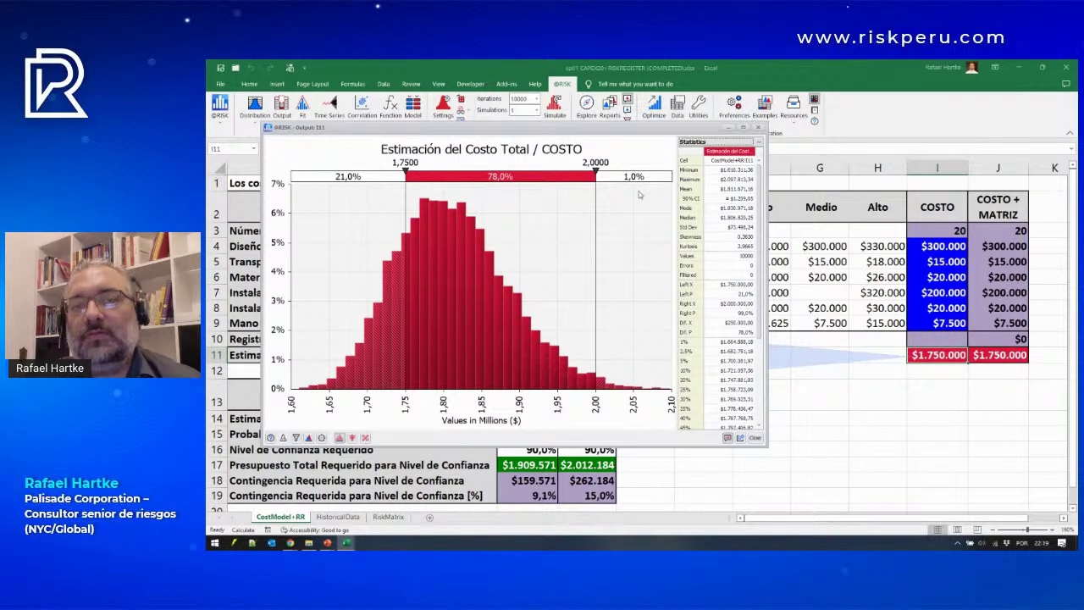
Step: Examine the left and right delimiter values and the Dif. X statistic between them, leaving the values as they are
{"action": "left_click", "coordinate": [596, 163]}
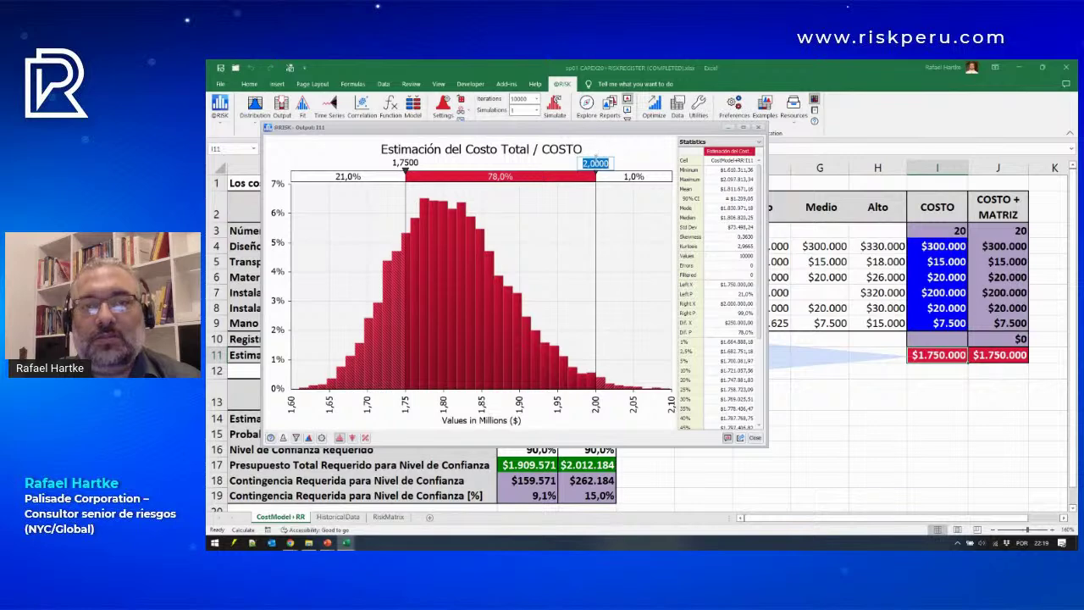
{"action": "key", "text": "Return"}
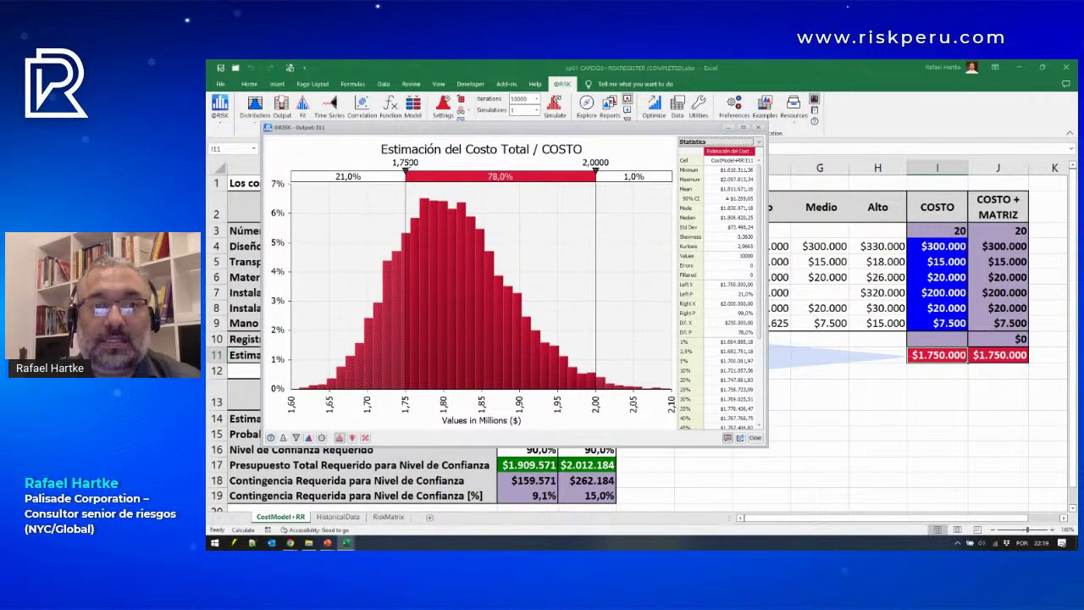
{"action": "left_click", "coordinate": [406, 163]}
{"action": "left_click", "coordinate": [595, 163]}
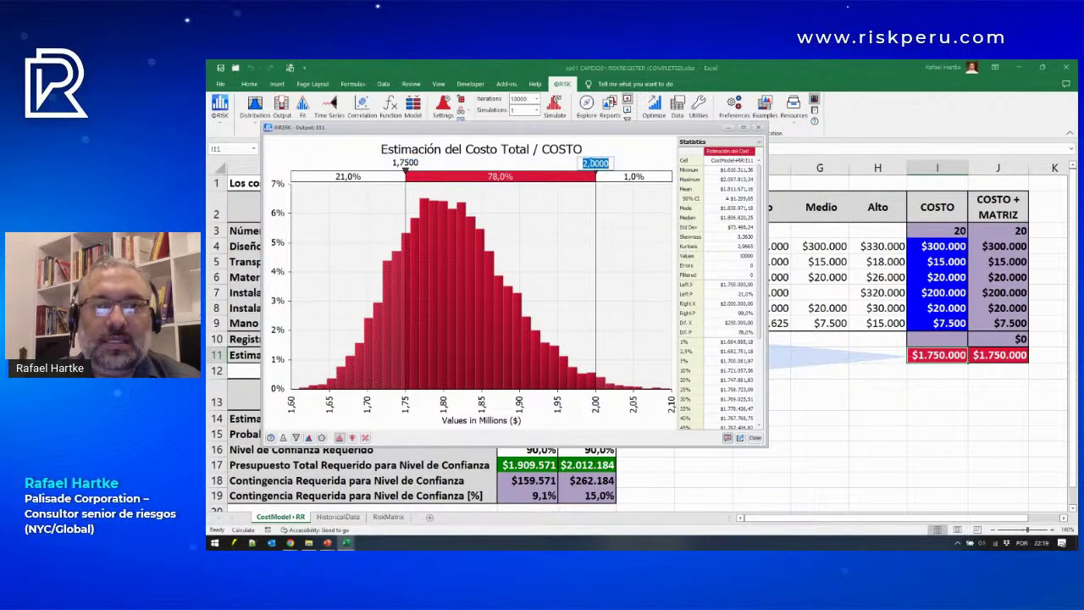
{"action": "key", "text": "Return"}
{"action": "left_click", "coordinate": [407, 163]}
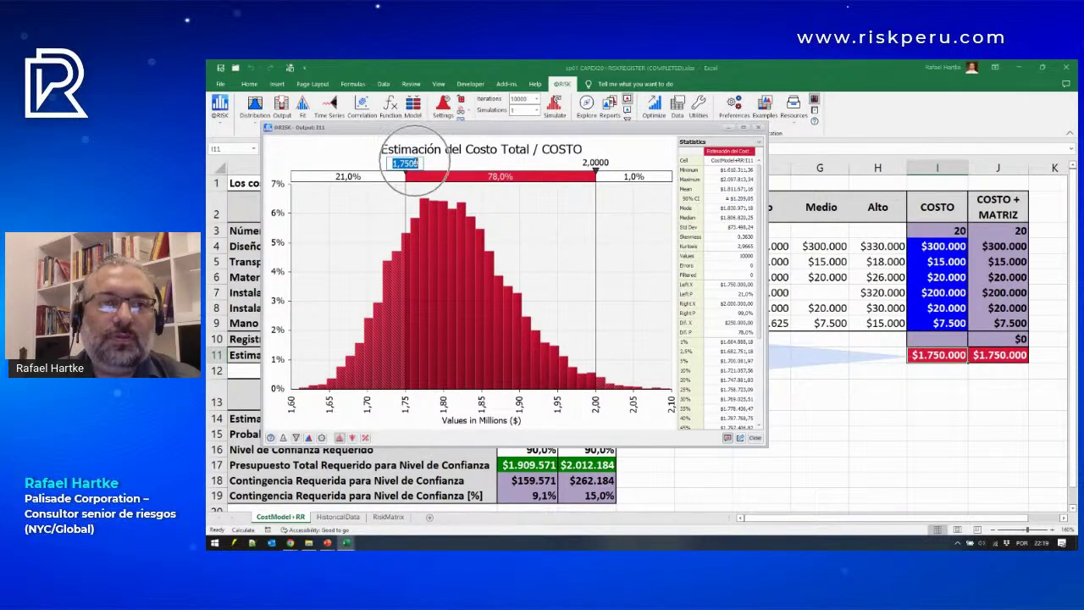
{"action": "key", "text": "Return"}
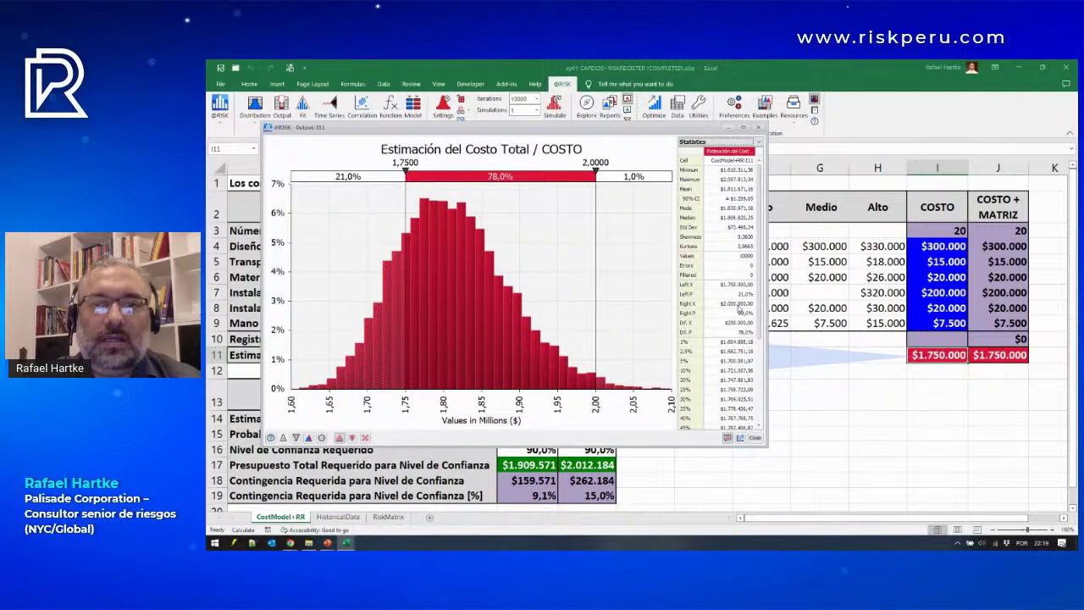
{"action": "left_click", "coordinate": [745, 323]}
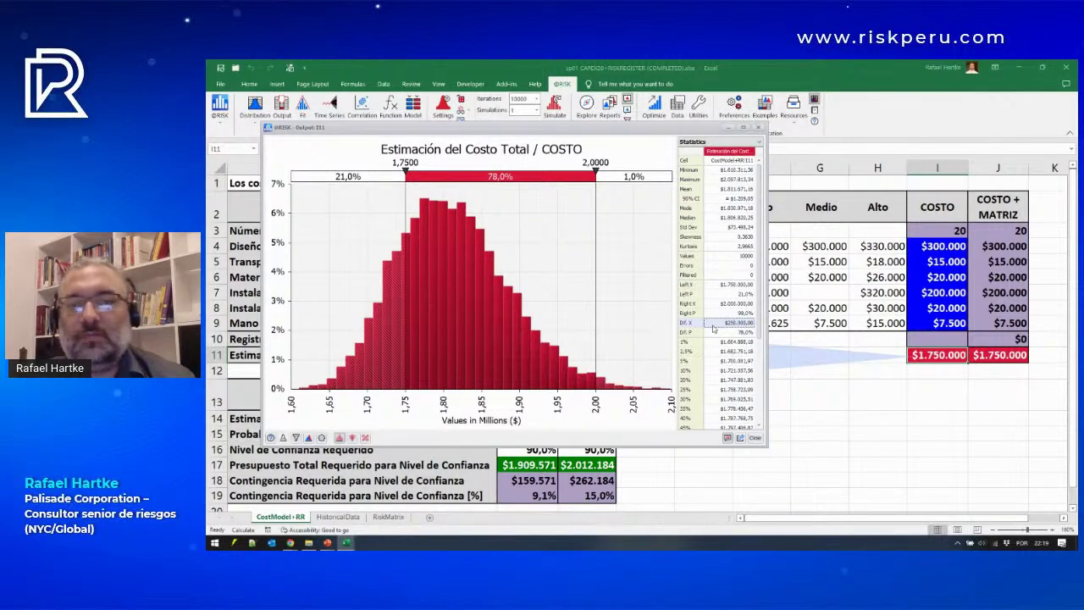
{"action": "left_click", "coordinate": [596, 162]}
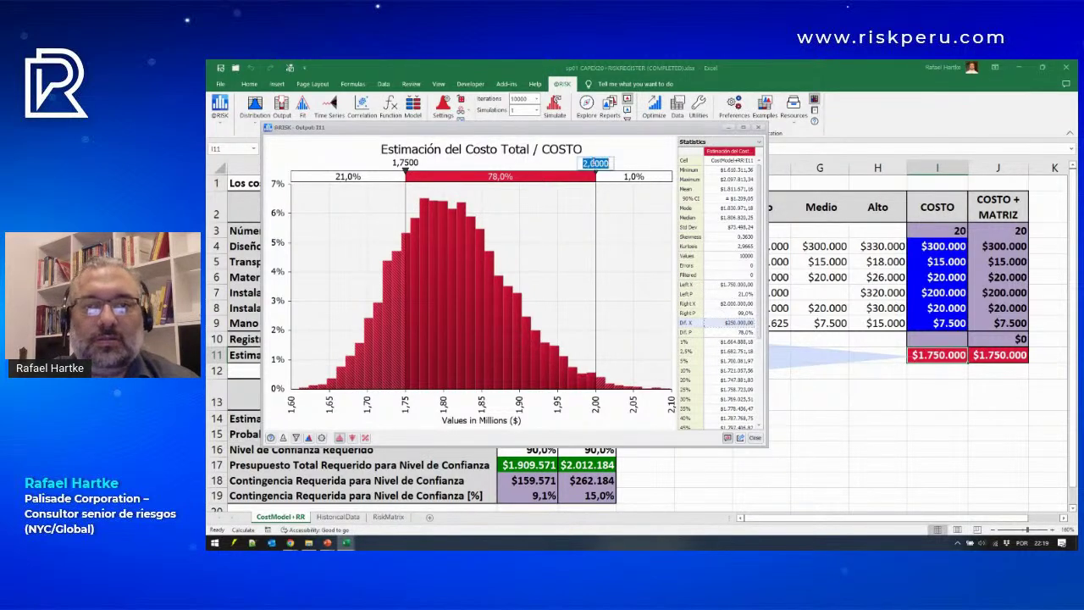
{"action": "left_click", "coordinate": [552, 212]}
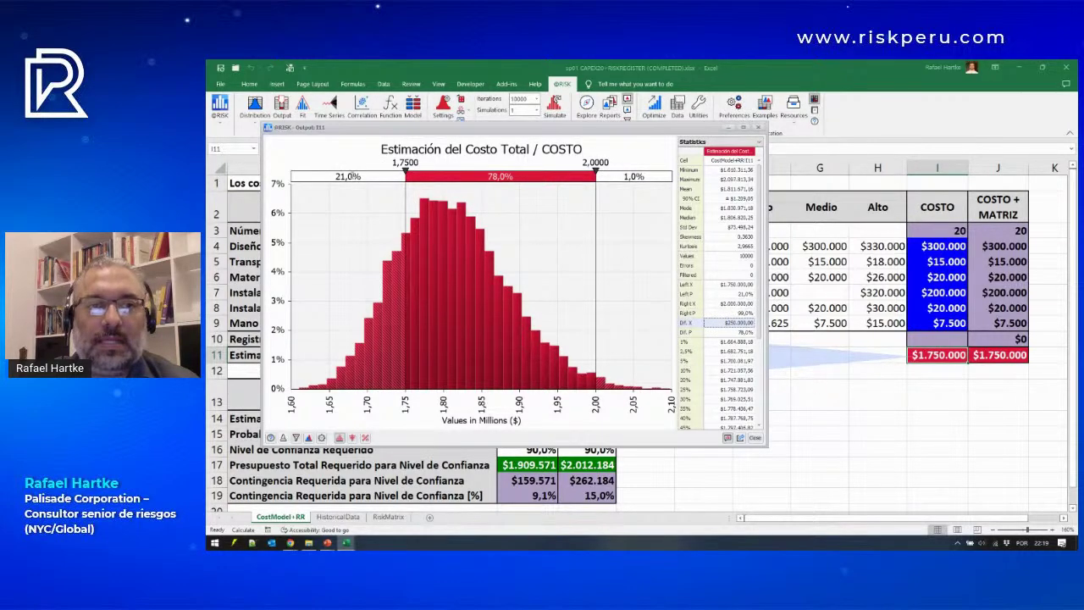
Step: Check the probabilities below, between and above the two delimiters, together with the Dif. X statistic
{"action": "left_click", "coordinate": [347, 177]}
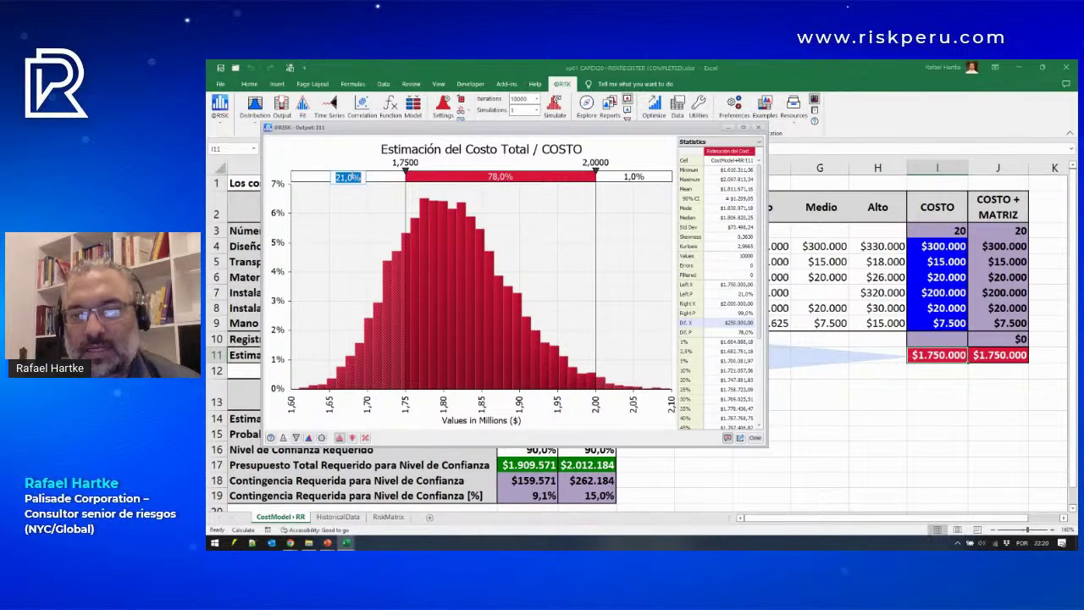
{"action": "left_click", "coordinate": [502, 177]}
{"action": "left_click", "coordinate": [631, 178]}
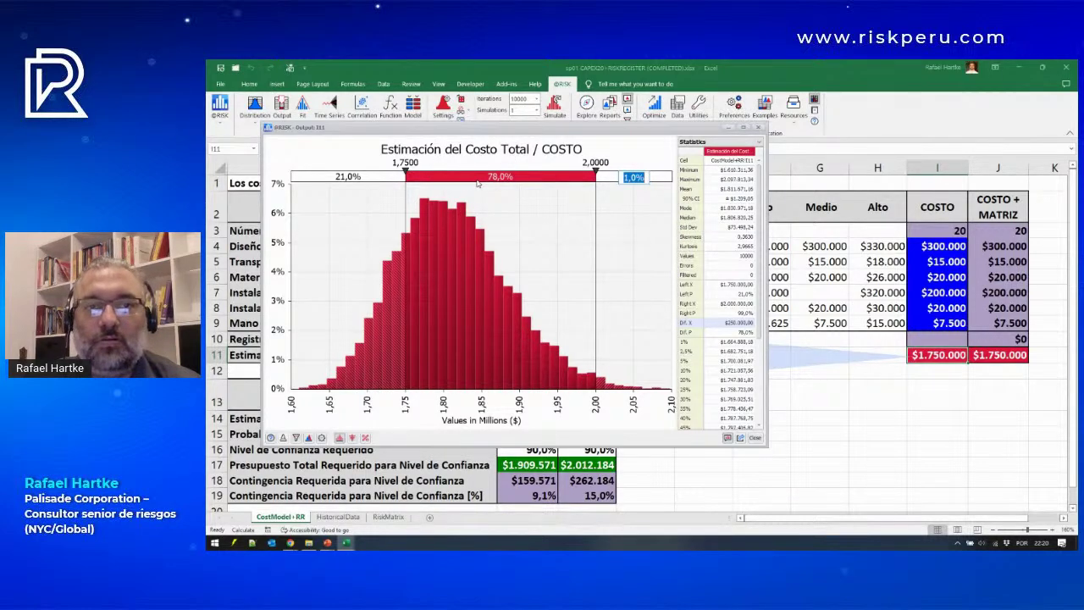
{"action": "left_click", "coordinate": [632, 193]}
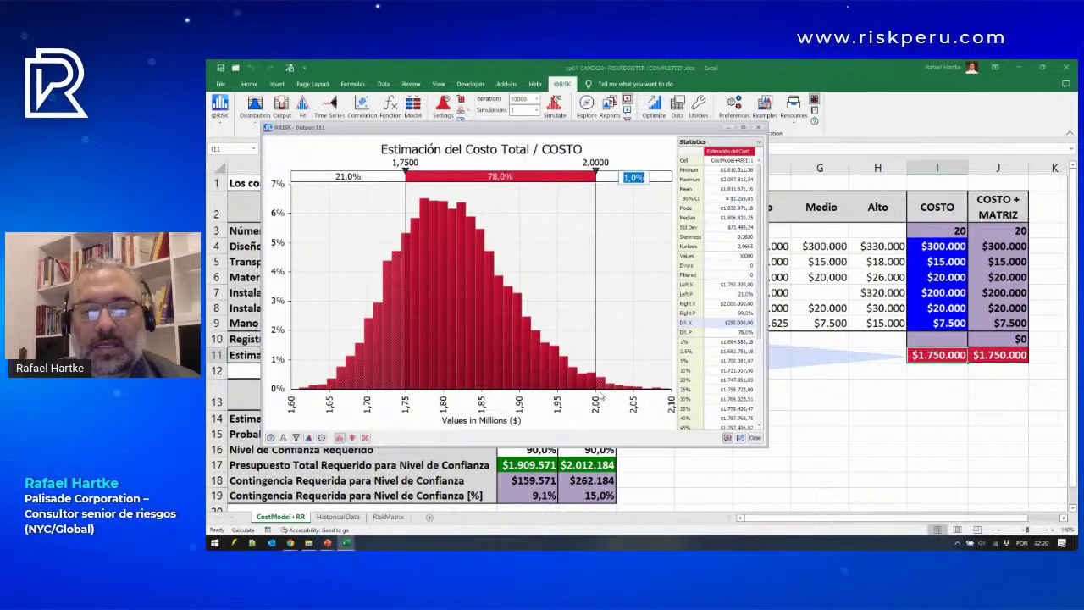
{"action": "left_click", "coordinate": [744, 327]}
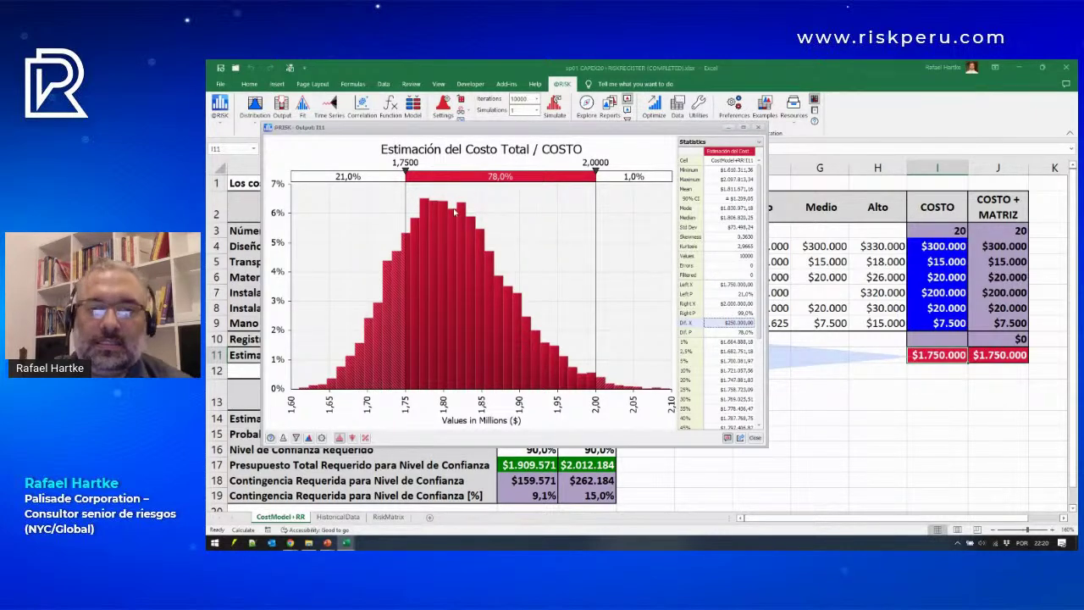
Step: Set the probability above the right delimiter of the total cost graph to 5%
{"action": "left_click", "coordinate": [600, 163]}
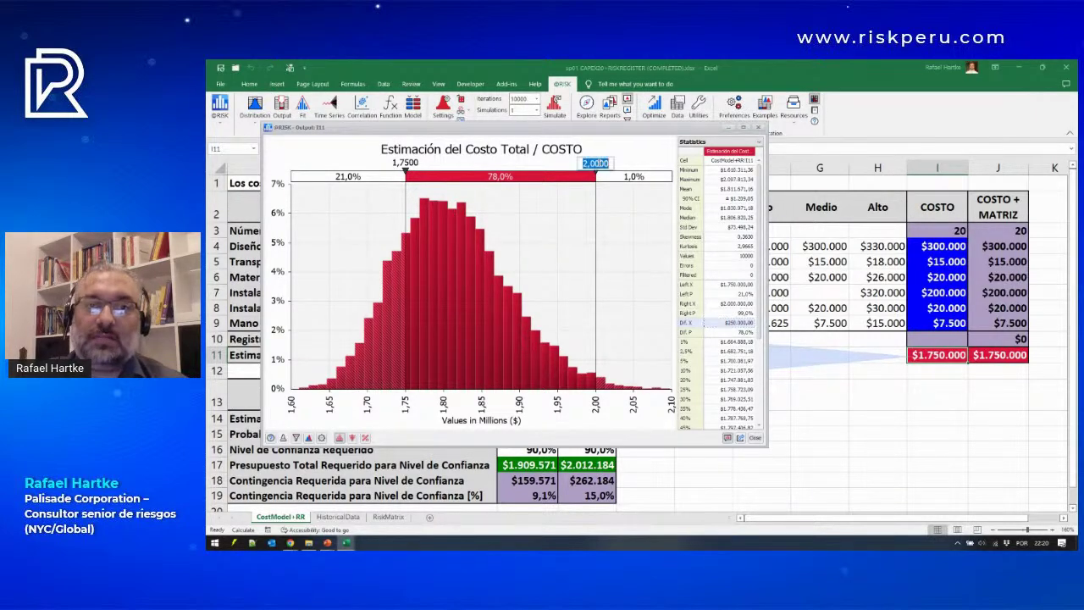
{"action": "key", "text": "Tab"}
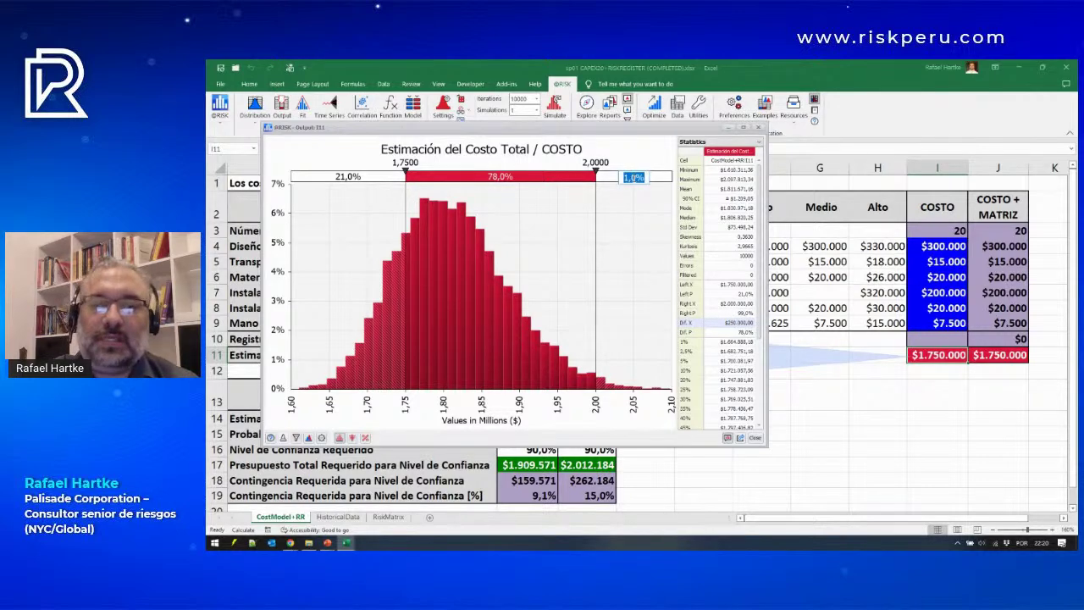
{"action": "type", "text": "5"}
{"action": "key", "text": "Return"}
{"action": "left_click", "coordinate": [613, 178]}
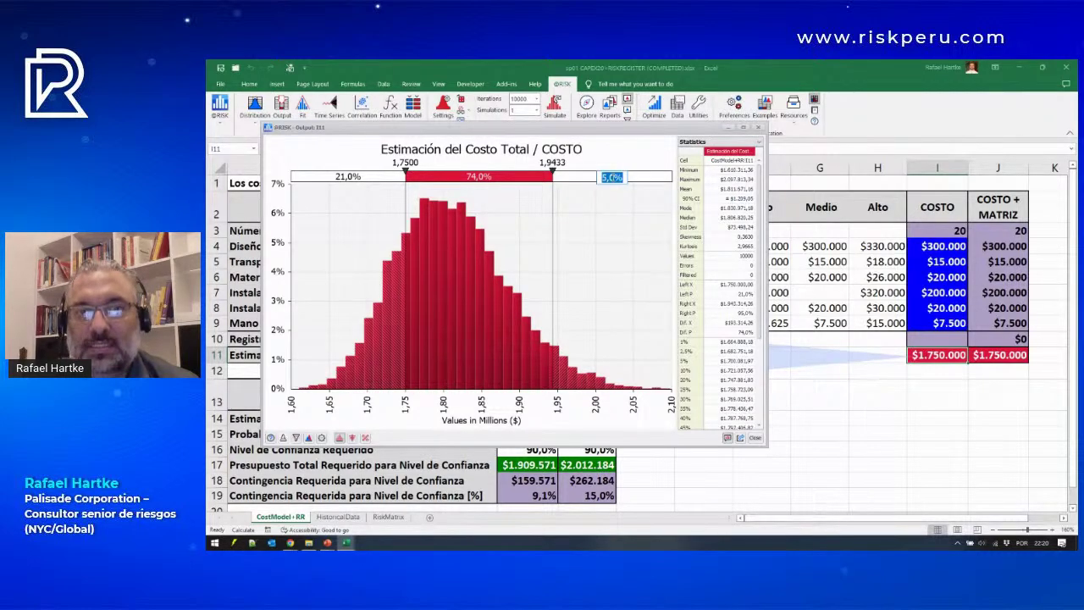
Step: Set the probability above the right delimiter of the total cost graph to 1%
{"action": "left_click", "coordinate": [611, 195]}
{"action": "left_click", "coordinate": [613, 178]}
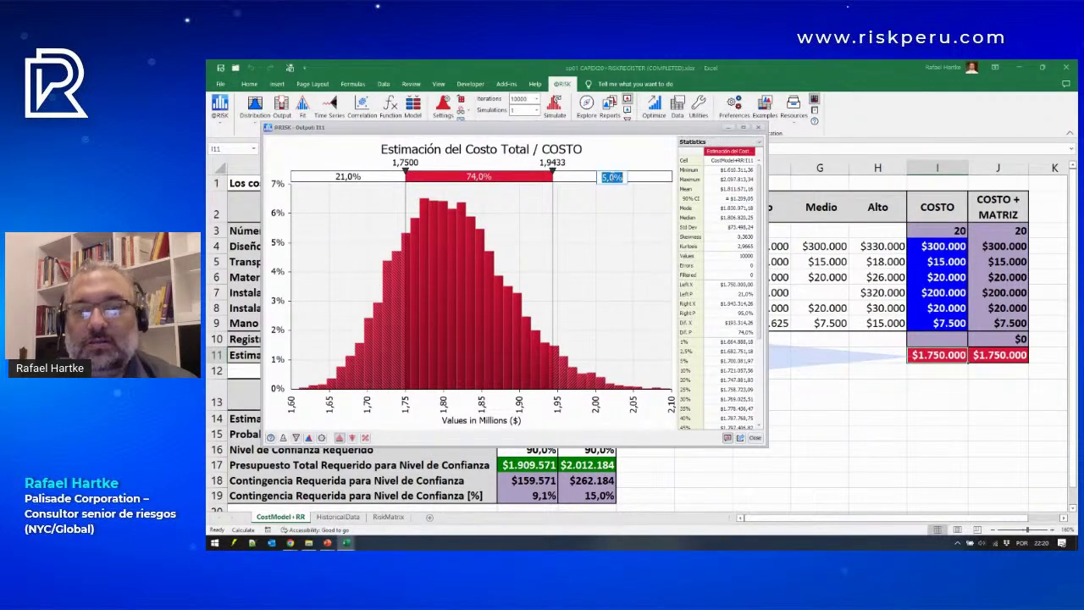
{"action": "type", "text": "1"}
{"action": "key", "text": "Return"}
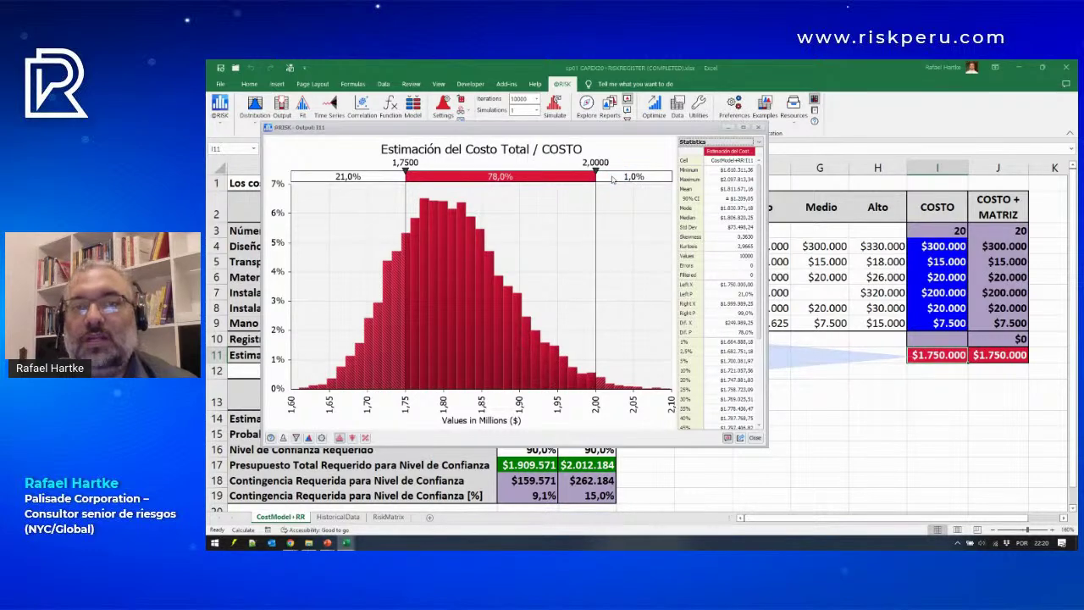
Step: Return the probability above the right delimiter to 5% and check the Dif. X statistic
{"action": "left_click", "coordinate": [630, 177]}
{"action": "type", "text": "5"}
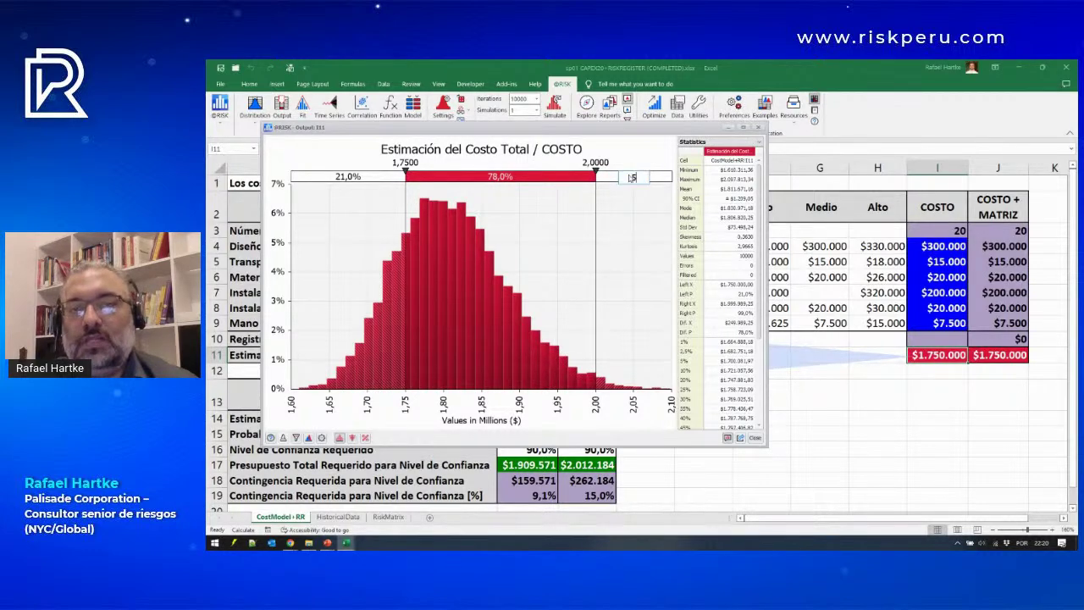
{"action": "key", "text": "Return"}
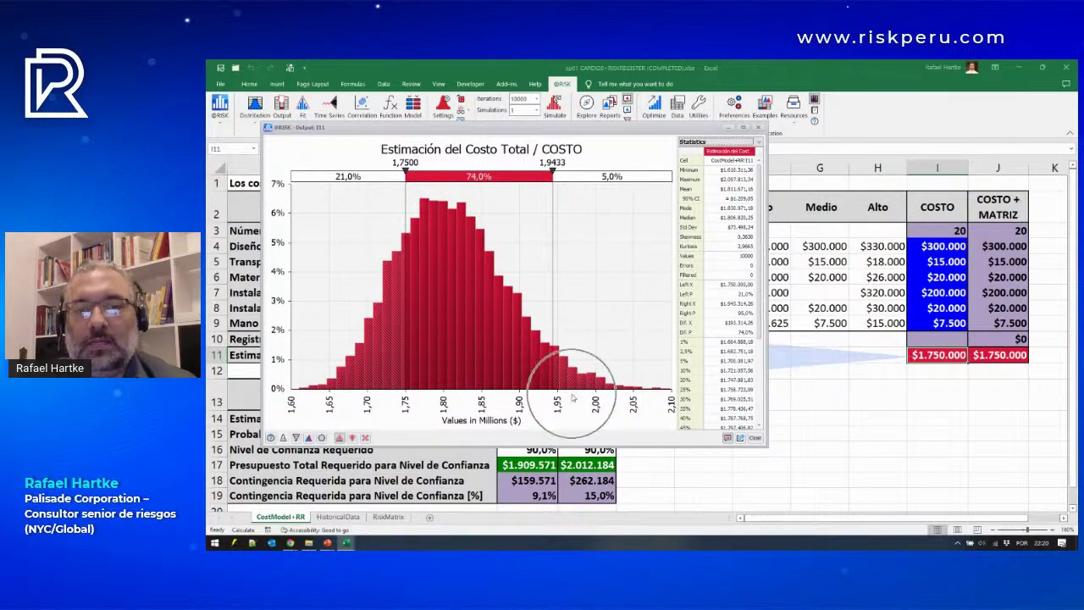
{"action": "left_click", "coordinate": [733, 324]}
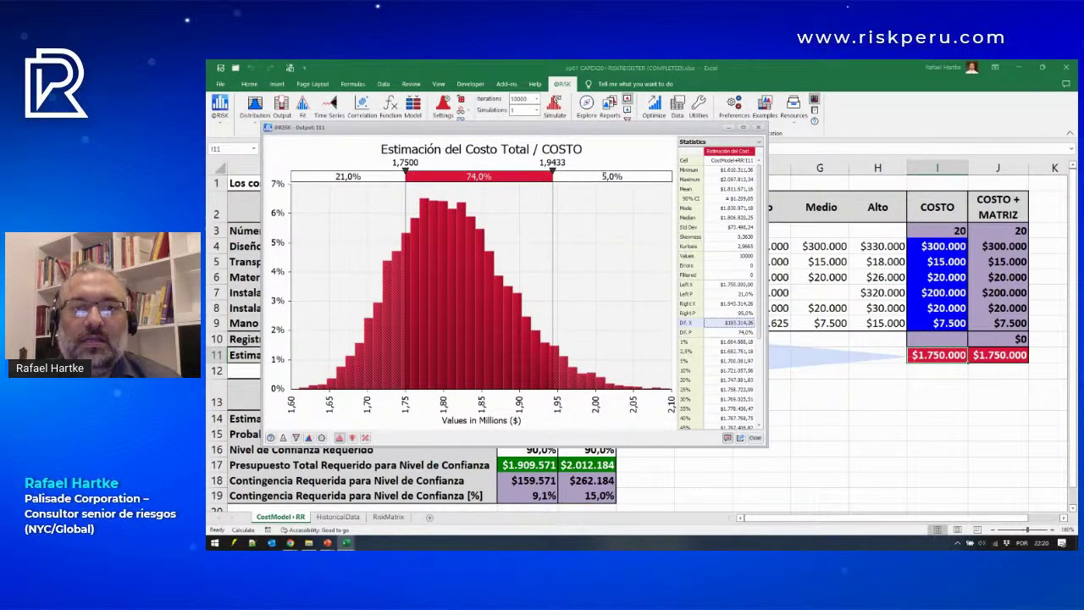
Step: Set the probability above the right delimiter to 20% and check the right delimiter value and Dif. X statistic
{"action": "left_click", "coordinate": [603, 175]}
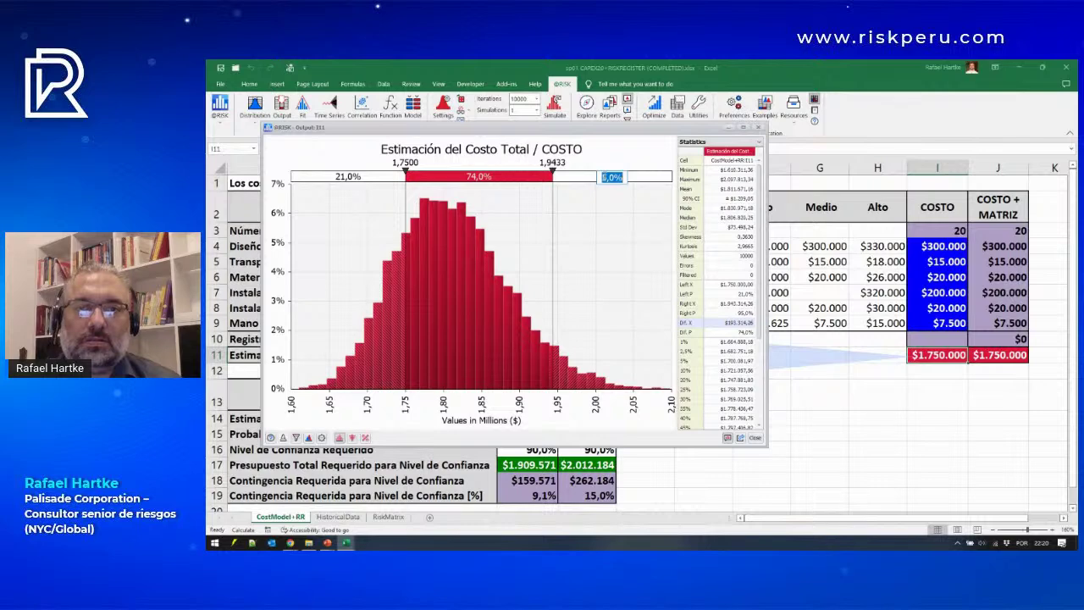
{"action": "type", "text": "20"}
{"action": "key", "text": "Return"}
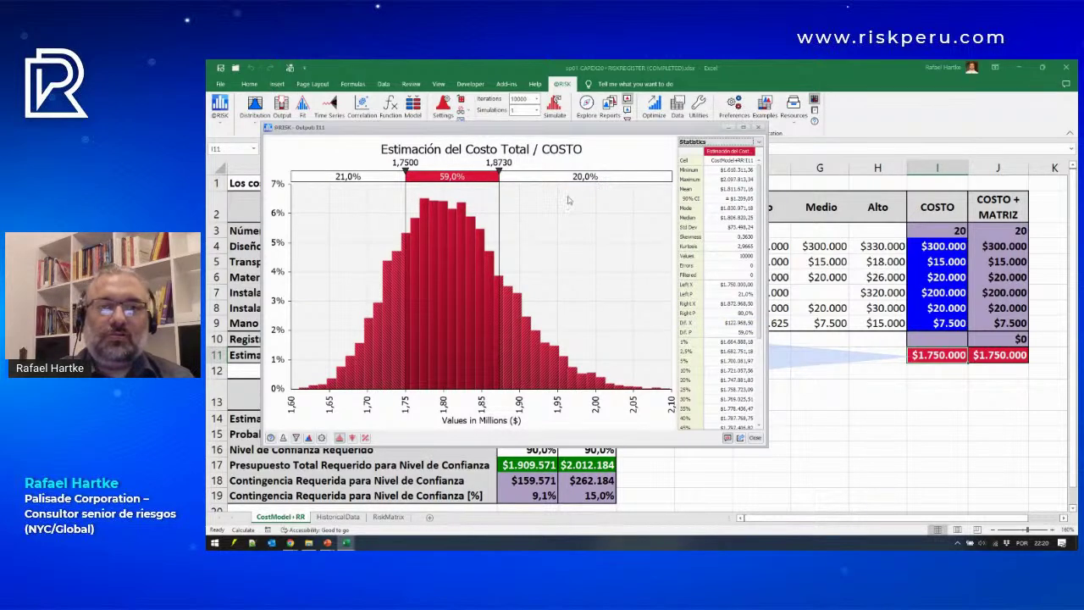
{"action": "left_click", "coordinate": [529, 357]}
{"action": "left_click", "coordinate": [585, 193]}
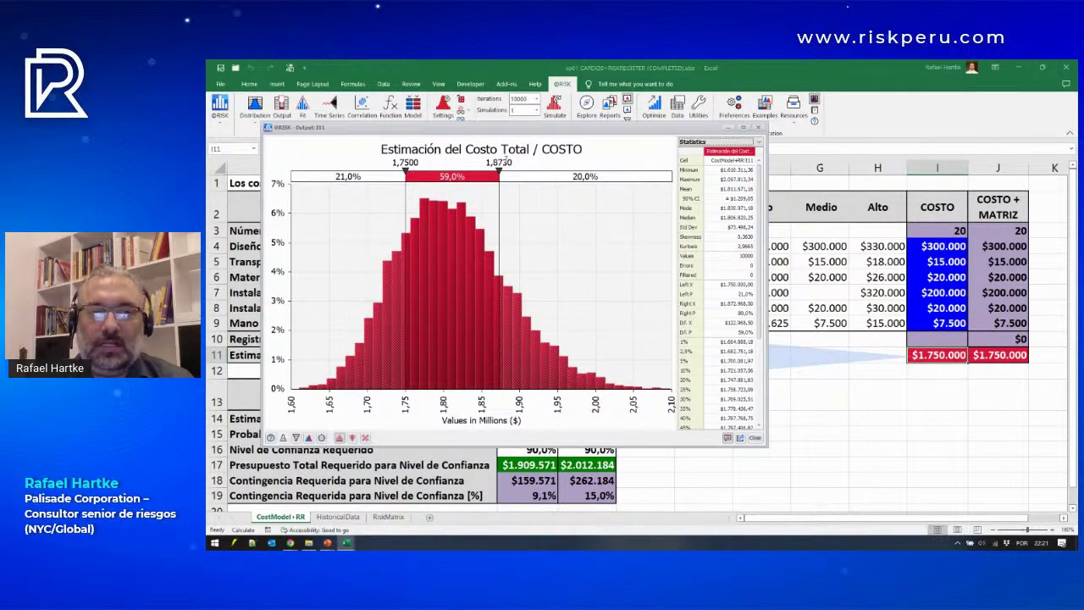
{"action": "left_click", "coordinate": [507, 161]}
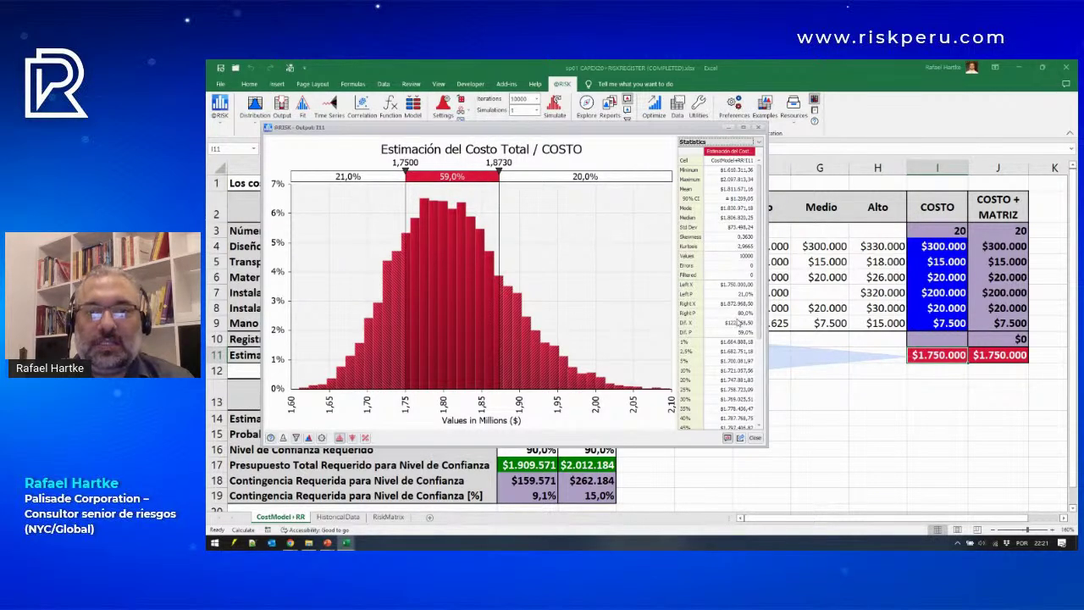
{"action": "left_click", "coordinate": [741, 329]}
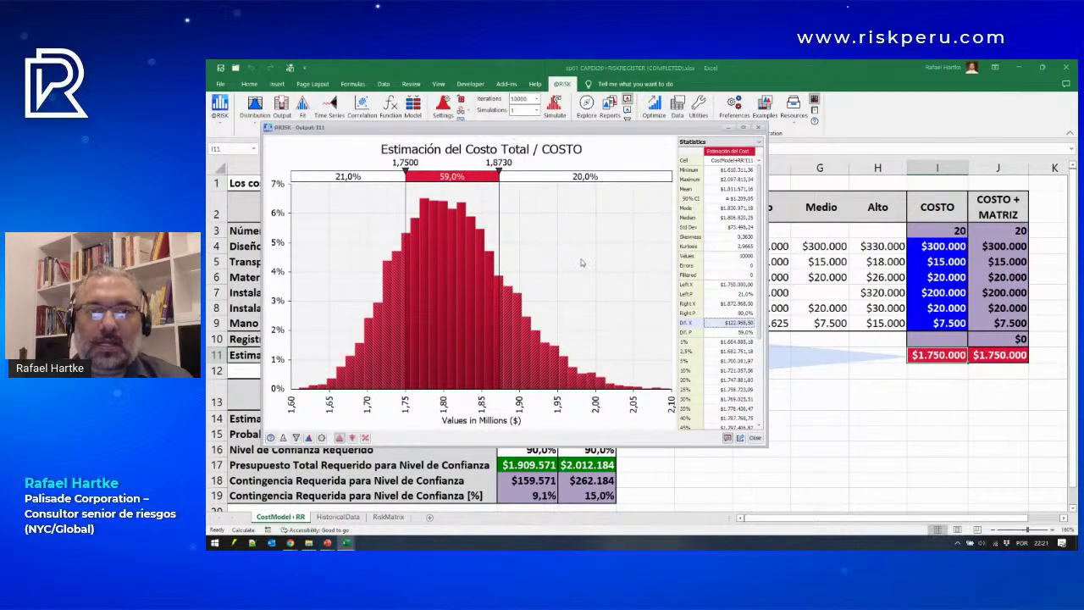
Step: Move the graph window aside to view the cost table, bring it back, and review the upper tail probability without changing it
{"action": "left_click_drag", "start_coordinate": [550, 133], "coordinate": [672, 350]}
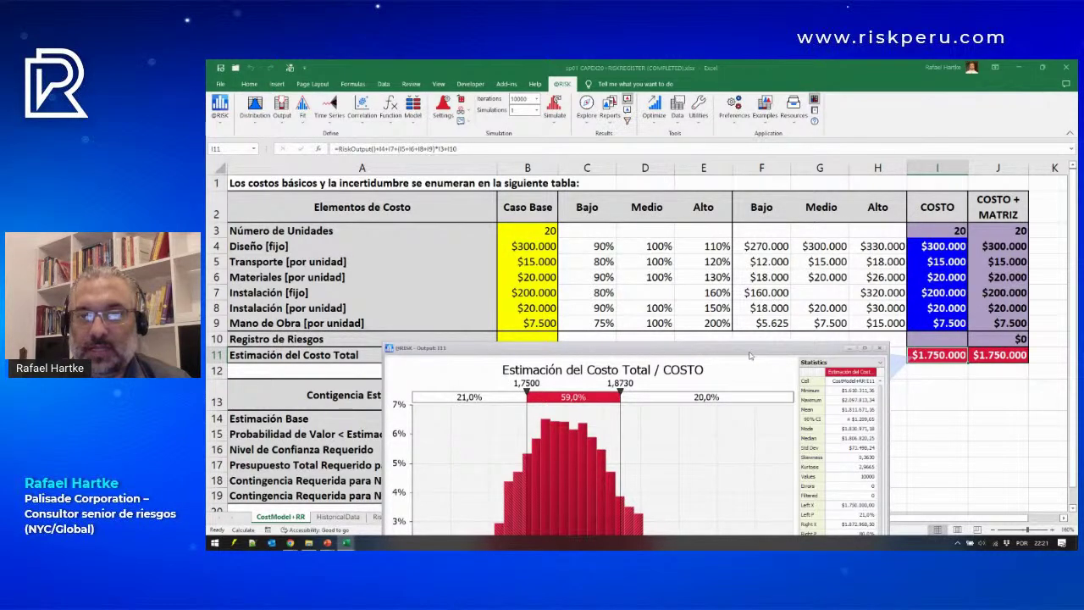
{"action": "left_click_drag", "start_coordinate": [752, 356], "coordinate": [678, 119]}
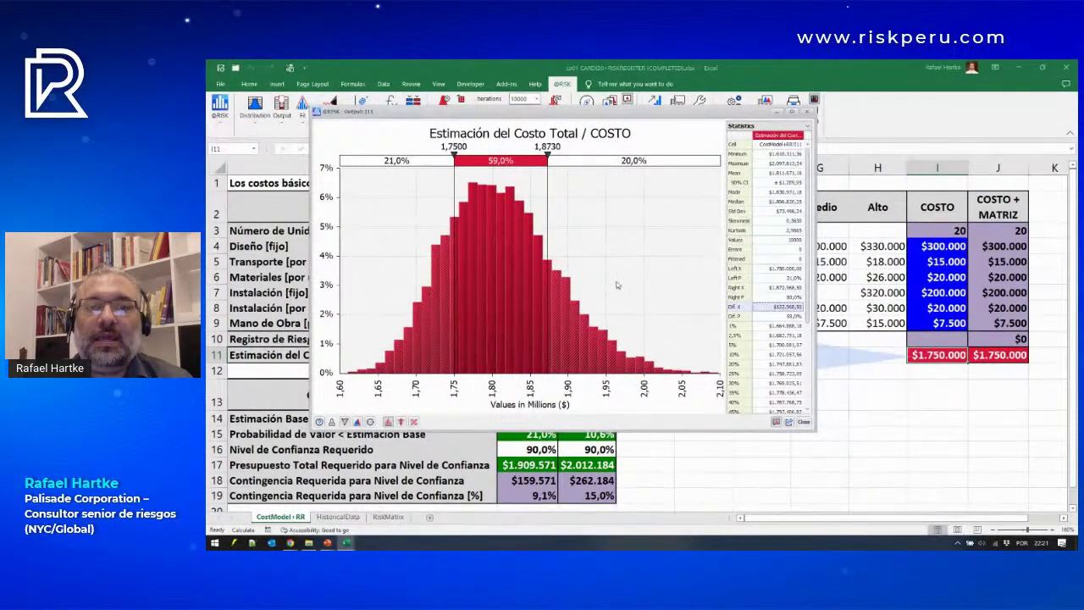
{"action": "left_click", "coordinate": [632, 161]}
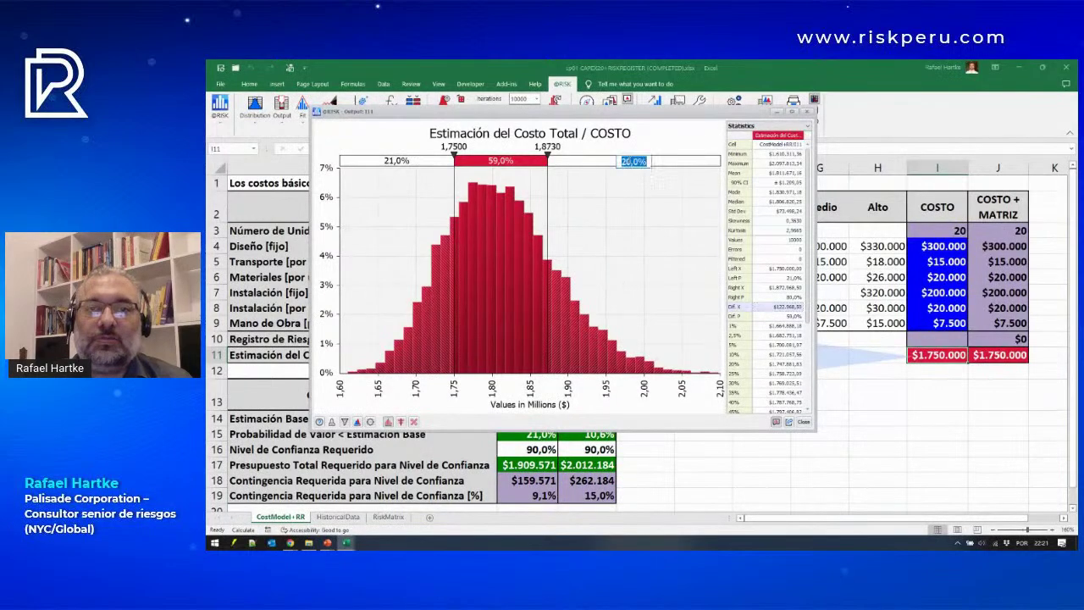
{"action": "left_click", "coordinate": [627, 184]}
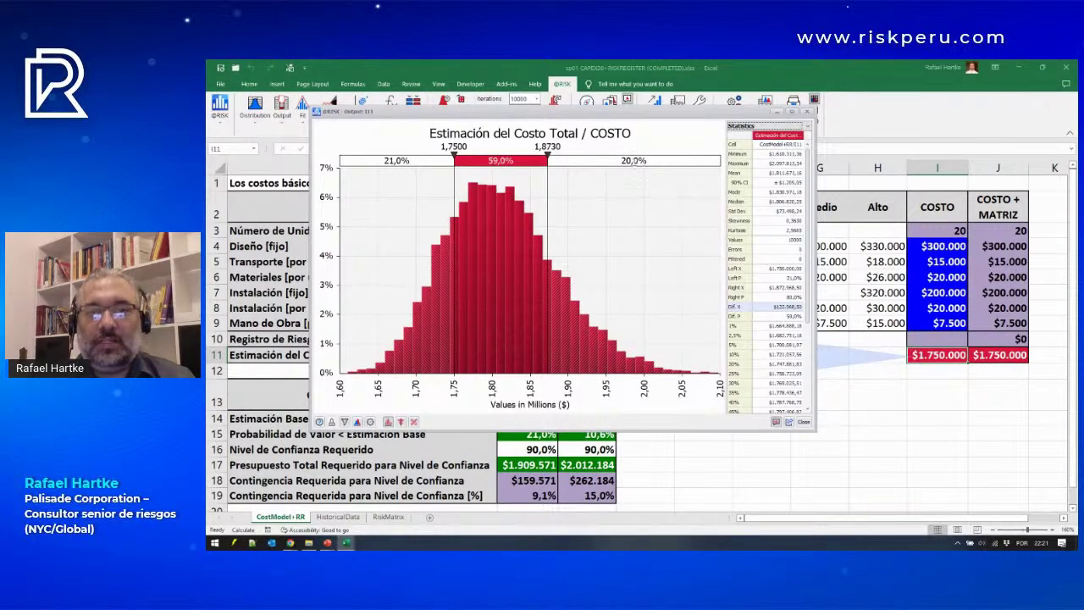
{"action": "left_click", "coordinate": [634, 161]}
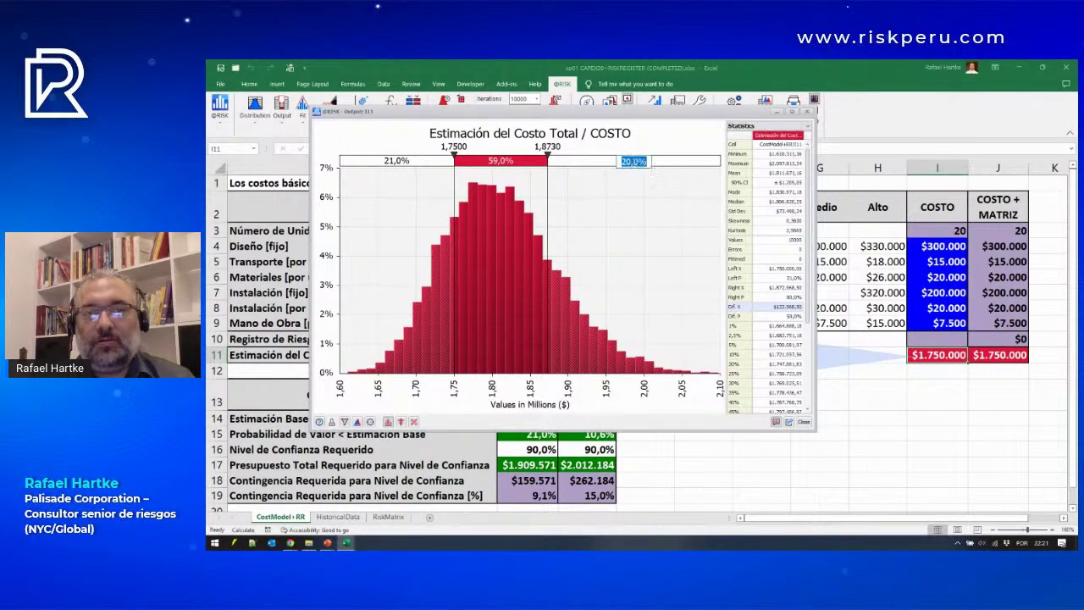
{"action": "left_click", "coordinate": [597, 206]}
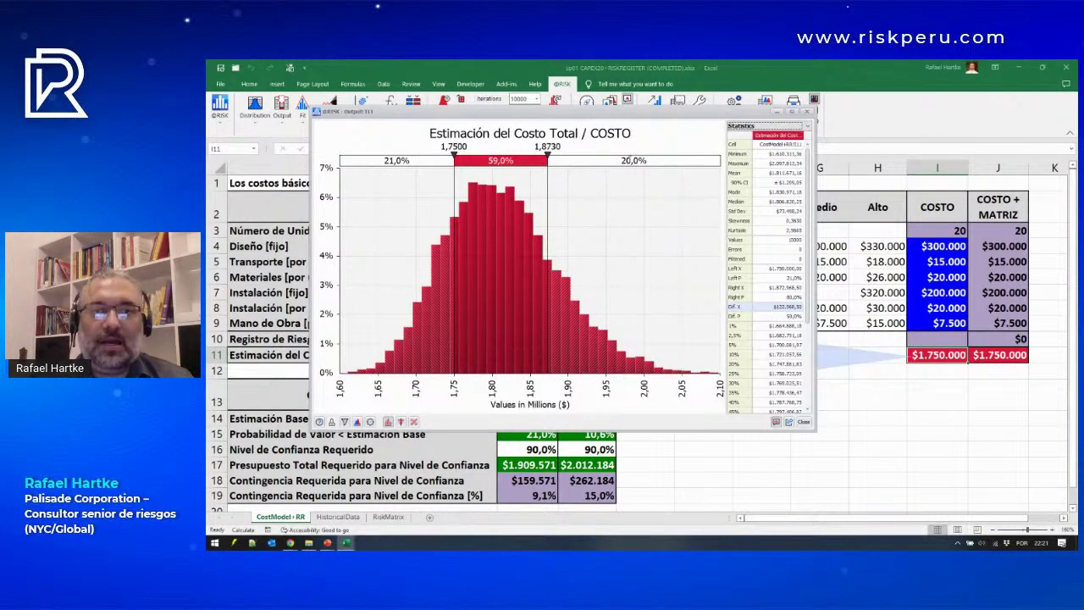
Step: Set the probability above the right delimiter of the total cost graph to 10% and check the Dif. X statistic
{"action": "left_click", "coordinate": [634, 161]}
{"action": "type", "text": "10"}
{"action": "key", "text": "Return"}
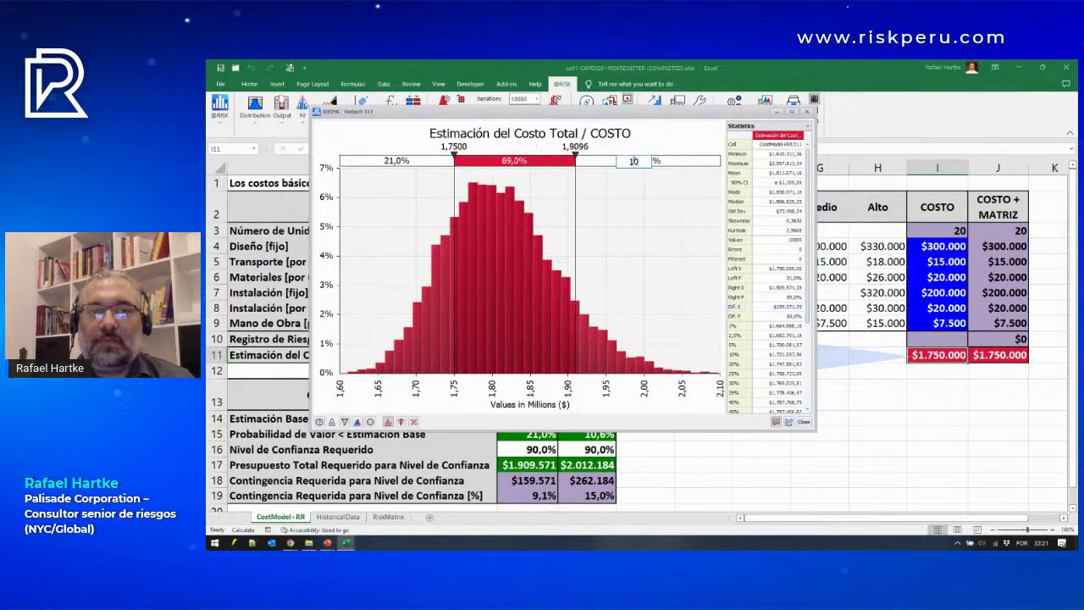
{"action": "left_click", "coordinate": [762, 308]}
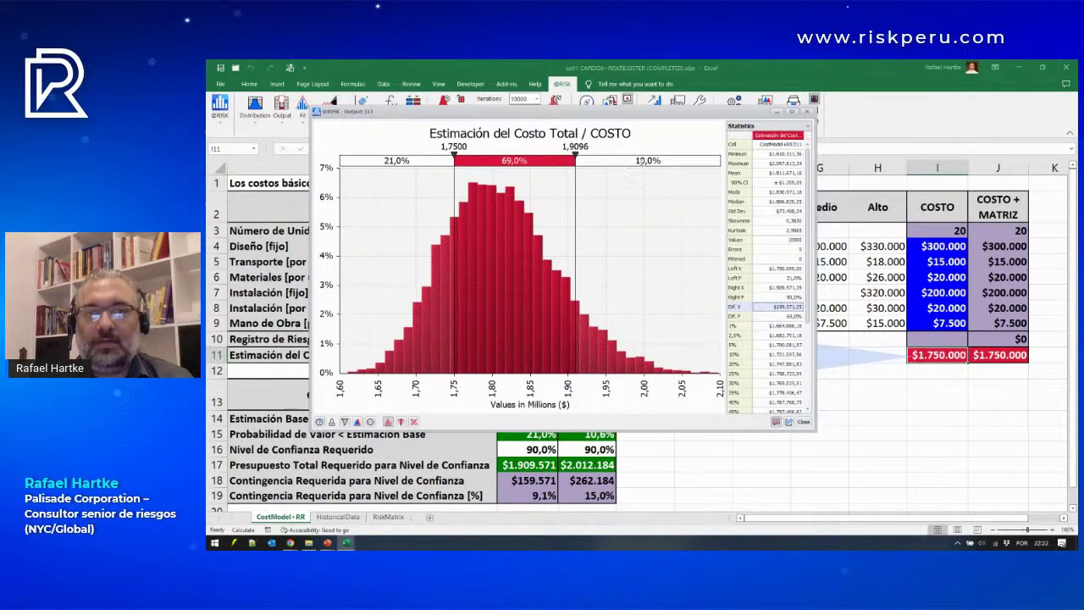
{"action": "key", "text": "ctrl"}
{"action": "key", "text": "ctrl"}
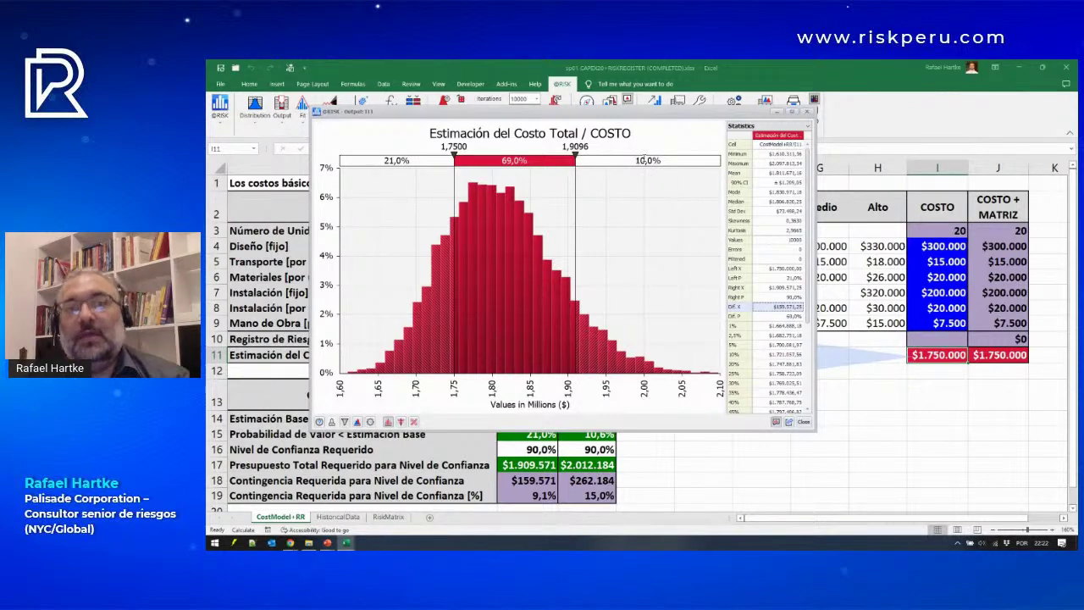
Step: Reposition the total cost graph to view the cost table behind it, check Dif. X again, and close the graph window
{"action": "left_click_drag", "start_coordinate": [675, 114], "coordinate": [725, 184]}
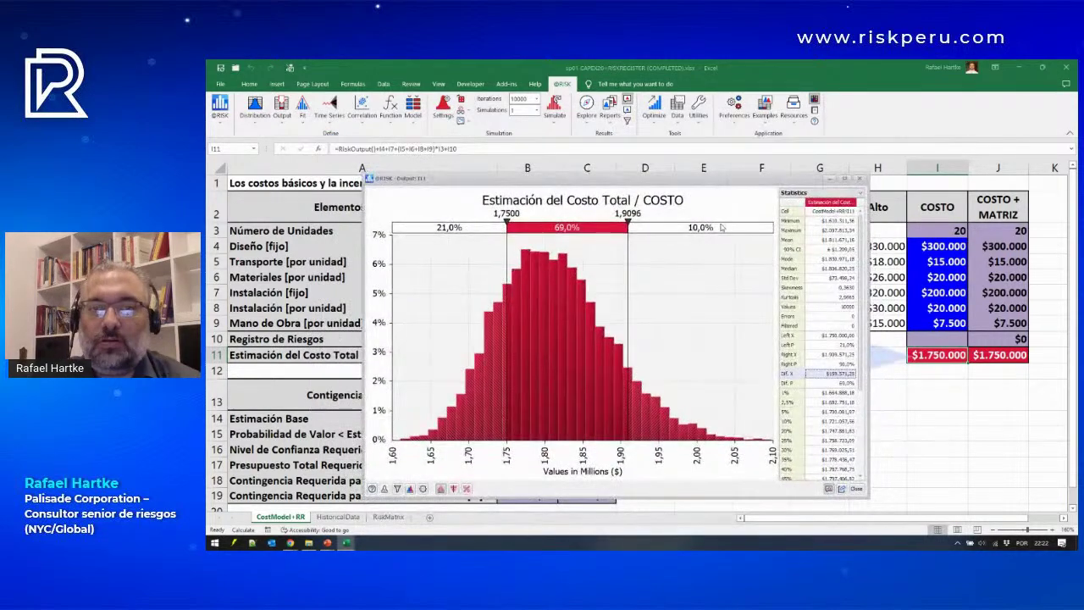
{"action": "left_click", "coordinate": [701, 228]}
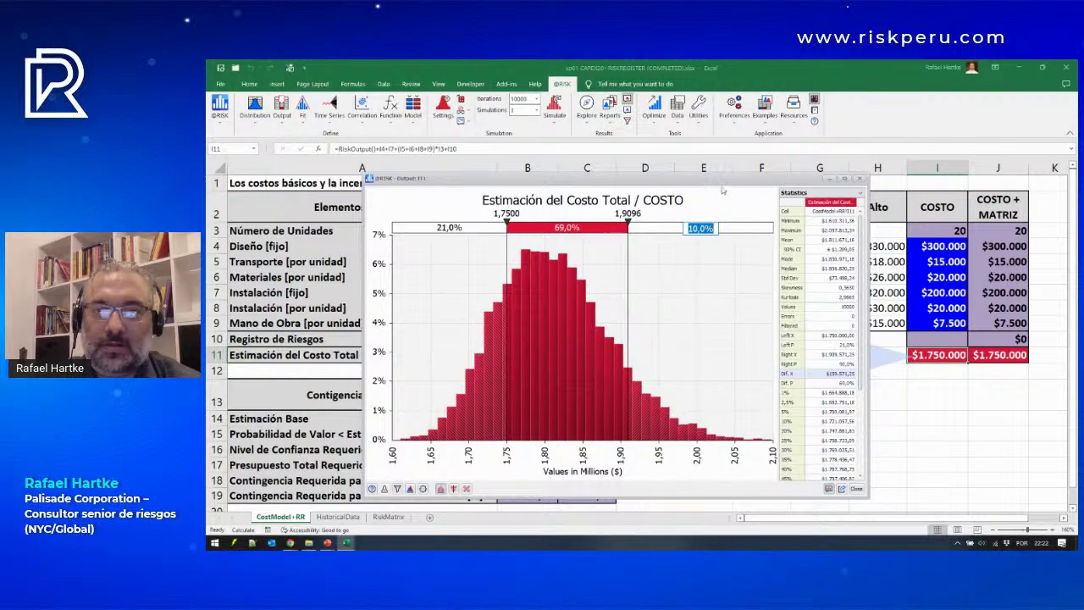
{"action": "left_click_drag", "start_coordinate": [724, 181], "coordinate": [762, 367]}
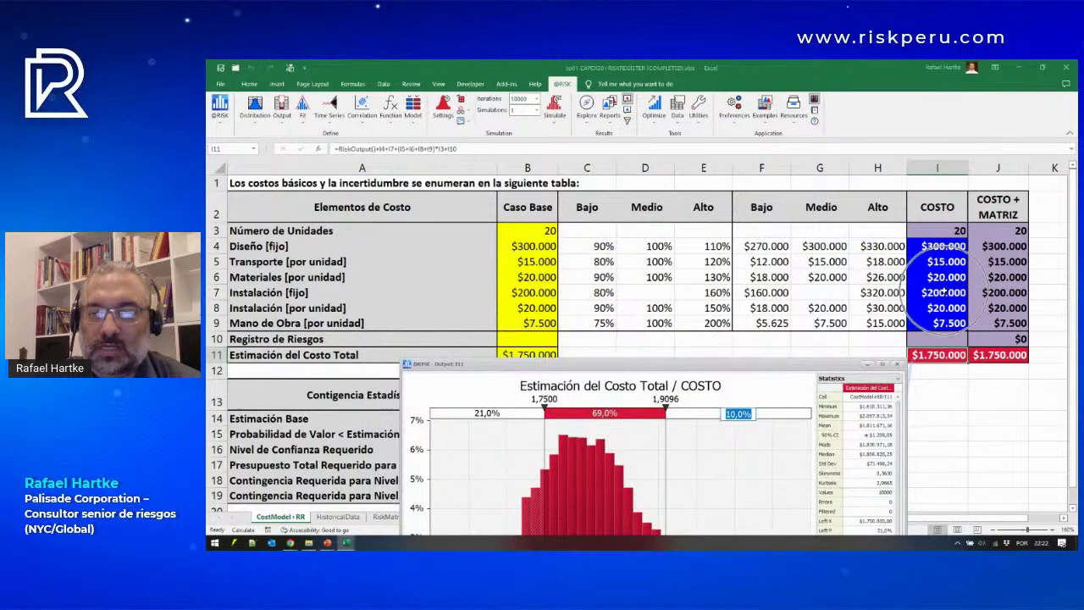
{"action": "left_click_drag", "start_coordinate": [838, 364], "coordinate": [811, 139]}
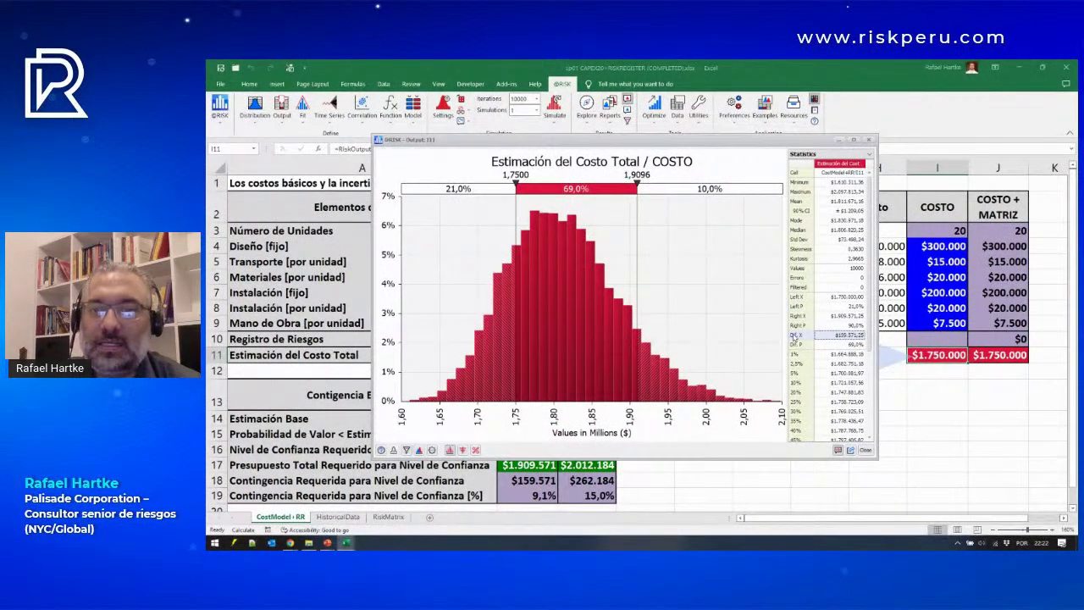
{"action": "left_click", "coordinate": [865, 451]}
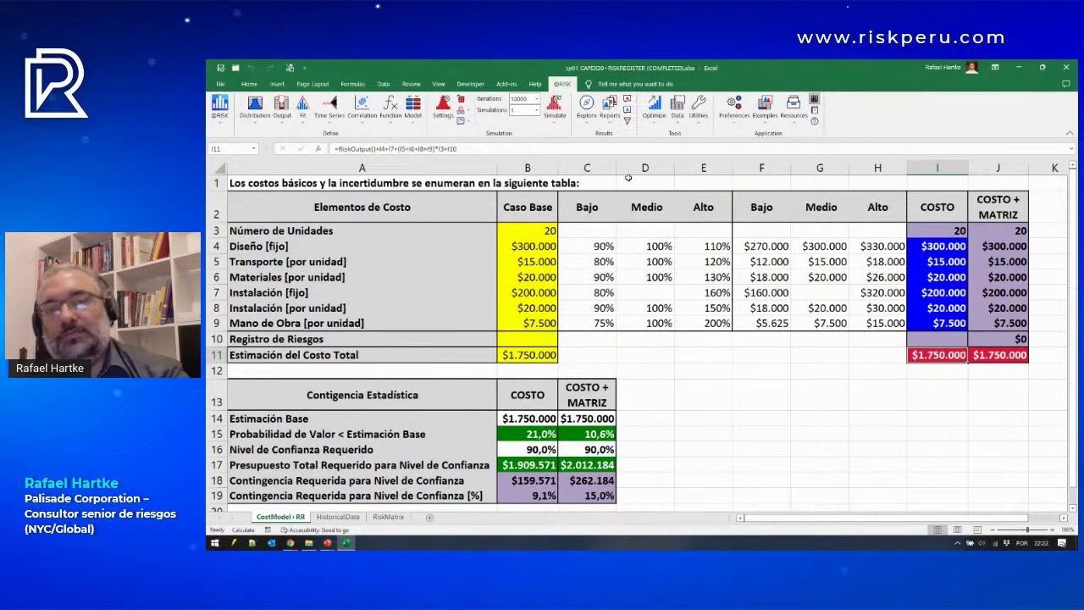
Step: Switch to the PowerPoint slide show and advance to the slide on CAPEX variability caused by risk events
{"action": "key", "text": "alt+Tab"}
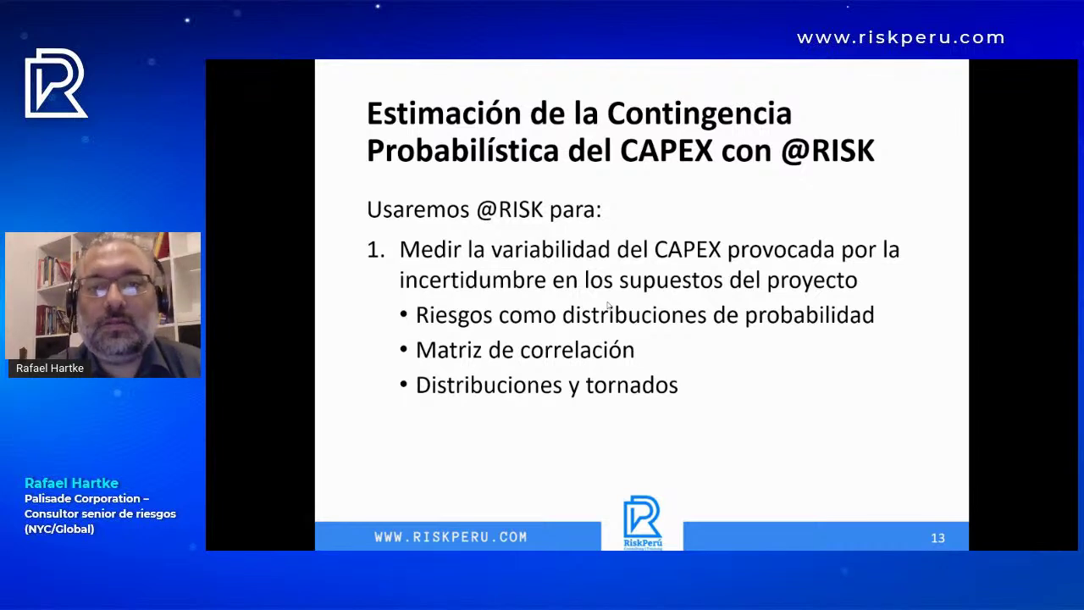
{"action": "key", "text": "Right"}
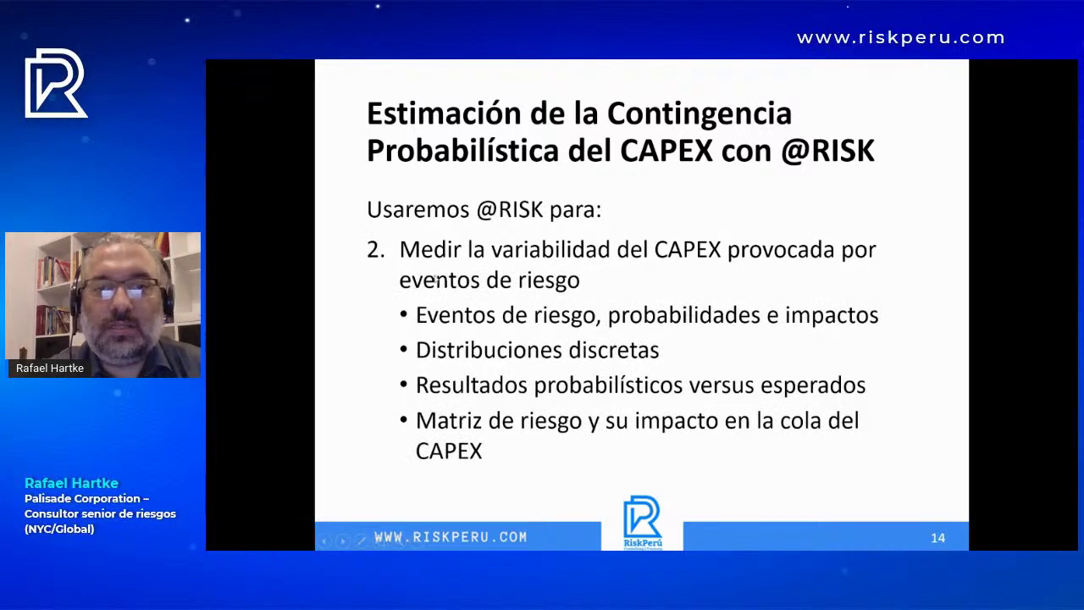
{"action": "left_click", "coordinate": [549, 291]}
{"action": "left_click", "coordinate": [549, 290]}
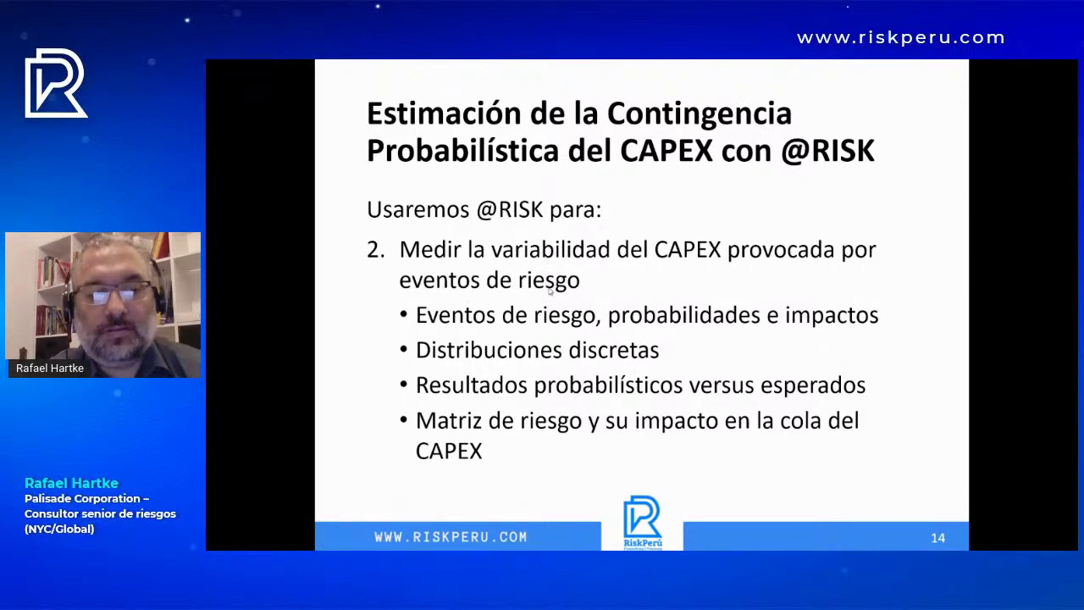
Step: Return to the Excel workbook, open the RiskMatrix sheet and highlight the risk, frequency and severity columns of the CUANTITATIVO PROBABILÍSTICO table
{"action": "key", "text": "alt+Tab"}
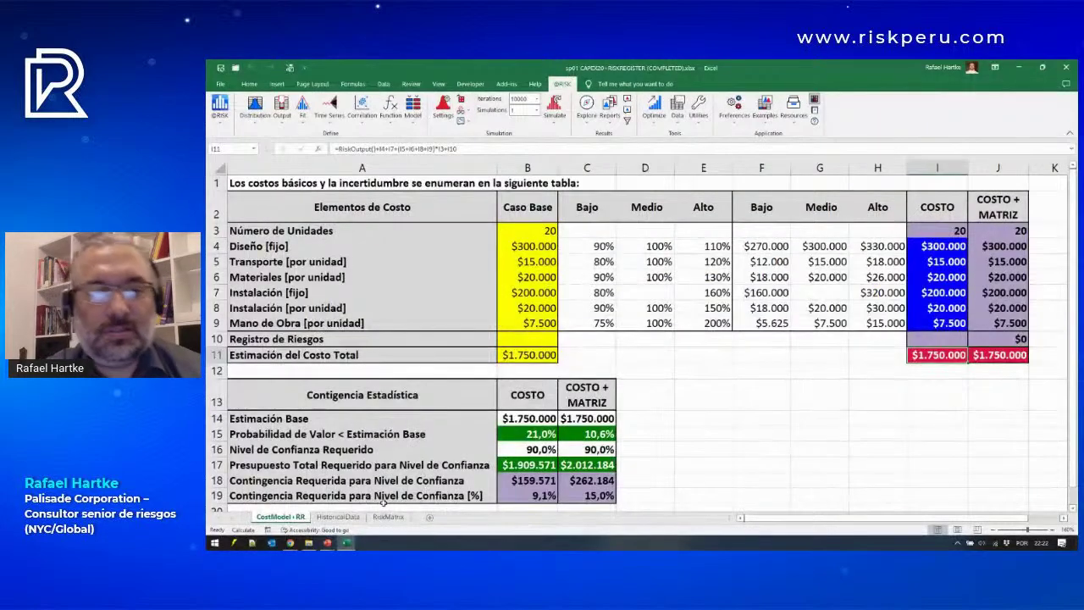
{"action": "left_click", "coordinate": [390, 519]}
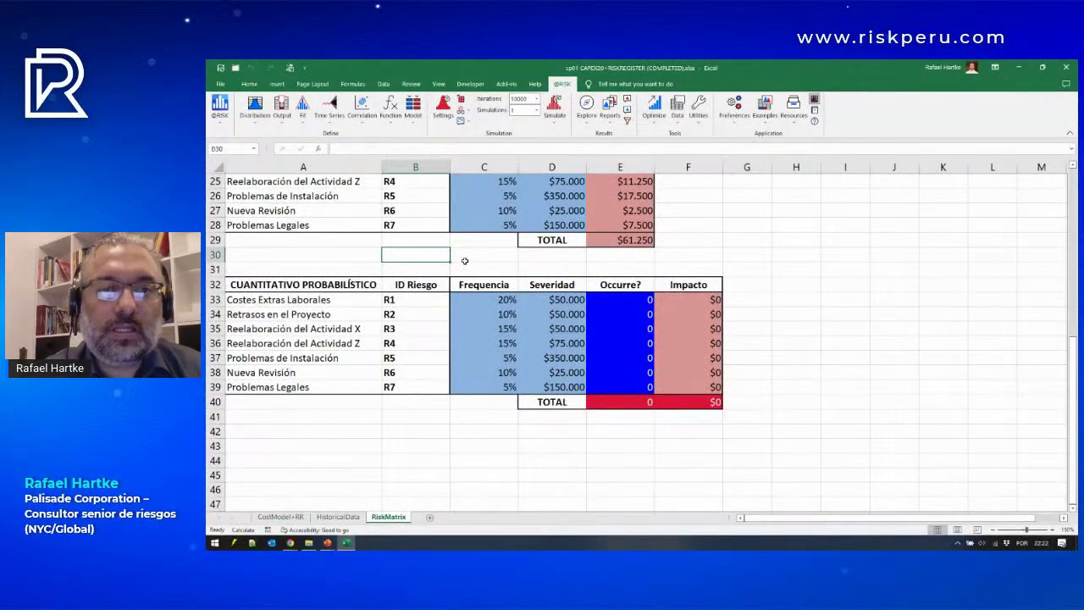
{"action": "left_click_drag", "start_coordinate": [337, 269], "coordinate": [543, 421]}
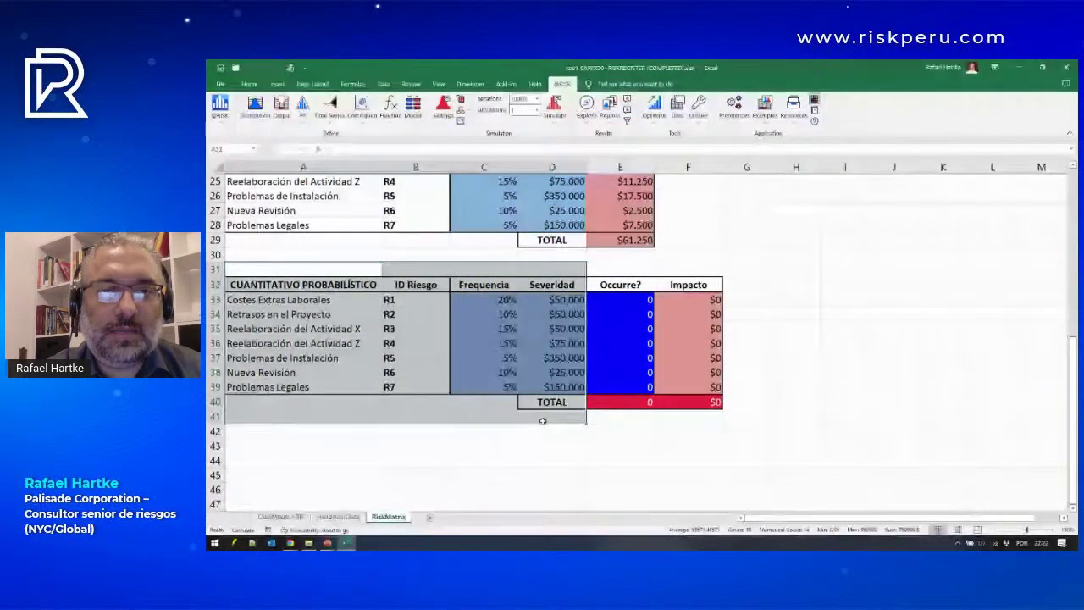
Step: Examine the CUALITATIVO risk table, highlighting its Frecuencia and Severidad ratings, the listed risks with their IDs, and the Score P x S column
{"action": "scroll", "coordinate": [543, 421], "scroll_direction": "up", "scroll_amount": 2}
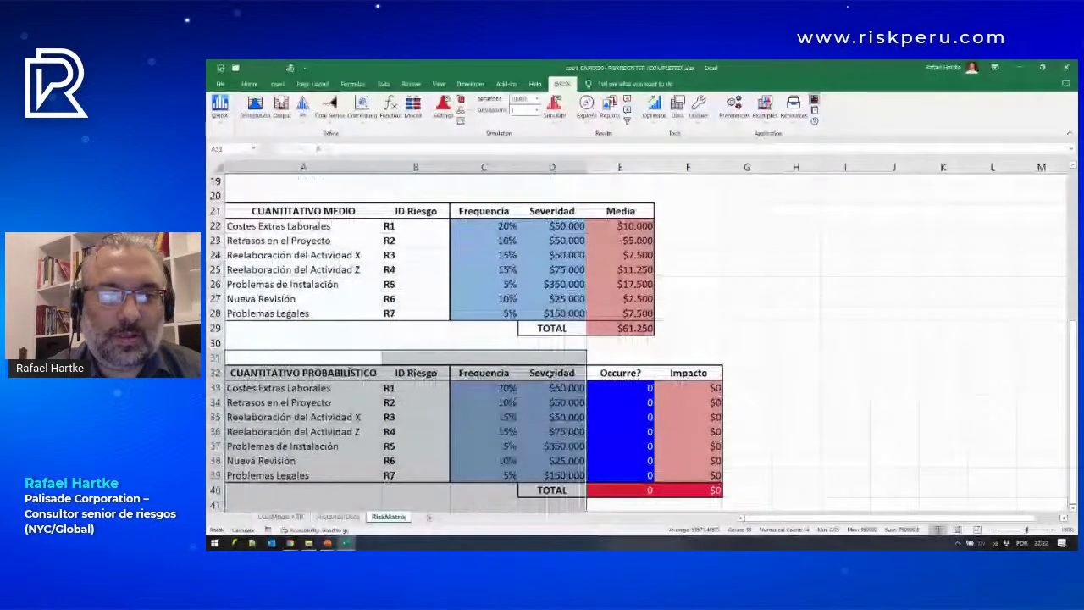
{"action": "scroll", "coordinate": [552, 373], "scroll_direction": "up", "scroll_amount": 6}
{"action": "left_click_drag", "start_coordinate": [283, 284], "coordinate": [687, 431]}
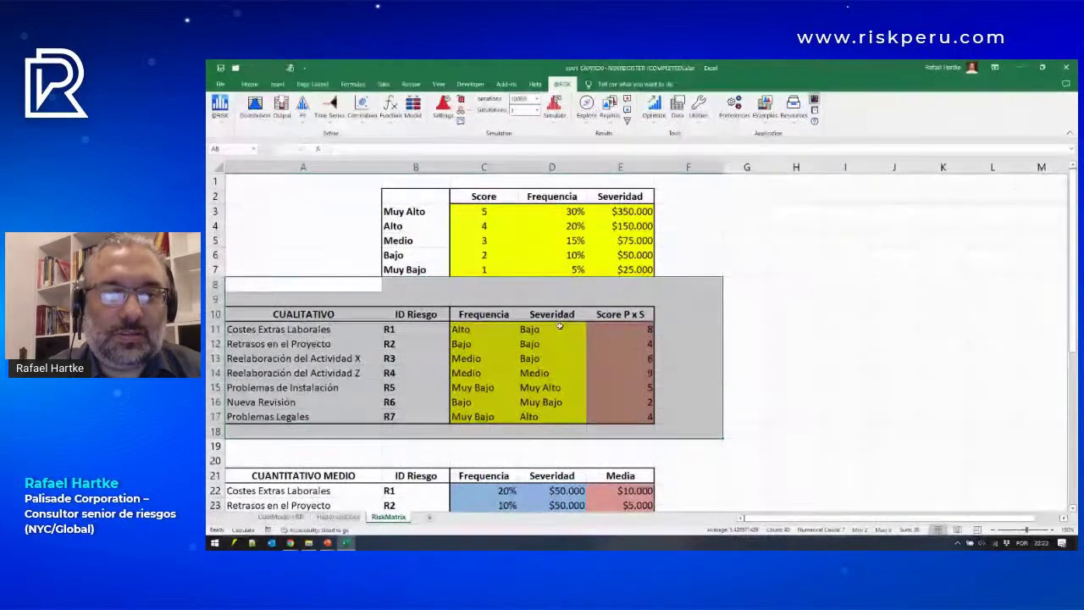
{"action": "left_click_drag", "start_coordinate": [484, 315], "coordinate": [484, 417]}
{"action": "left_click_drag", "start_coordinate": [555, 315], "coordinate": [552, 417]}
{"action": "left_click_drag", "start_coordinate": [289, 329], "coordinate": [417, 423]}
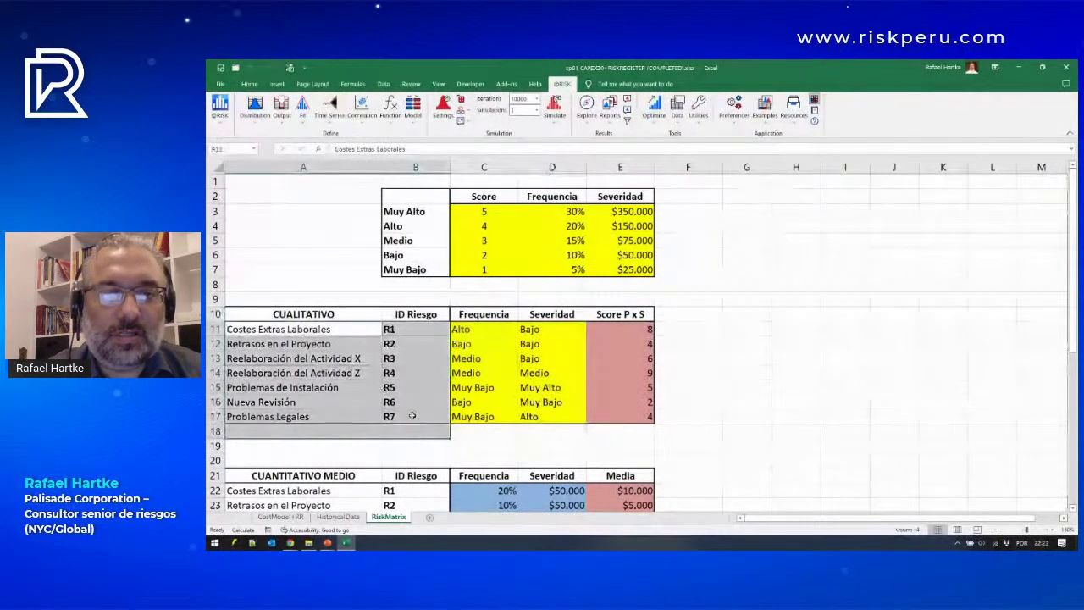
{"action": "left_click_drag", "start_coordinate": [627, 298], "coordinate": [688, 433]}
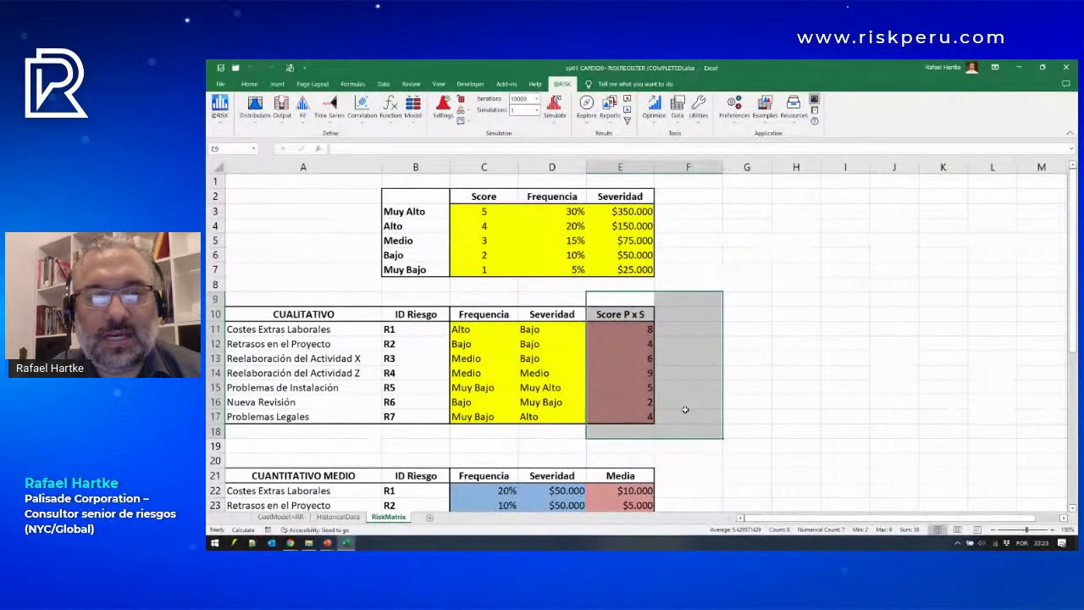
Step: Highlight the risks, frequencies and severities of the CUANTITATIVO MEDIO table, and its Frequencia column on its own
{"action": "scroll", "coordinate": [685, 409], "scroll_direction": "down", "scroll_amount": 4}
{"action": "left_click_drag", "start_coordinate": [355, 282], "coordinate": [551, 416]}
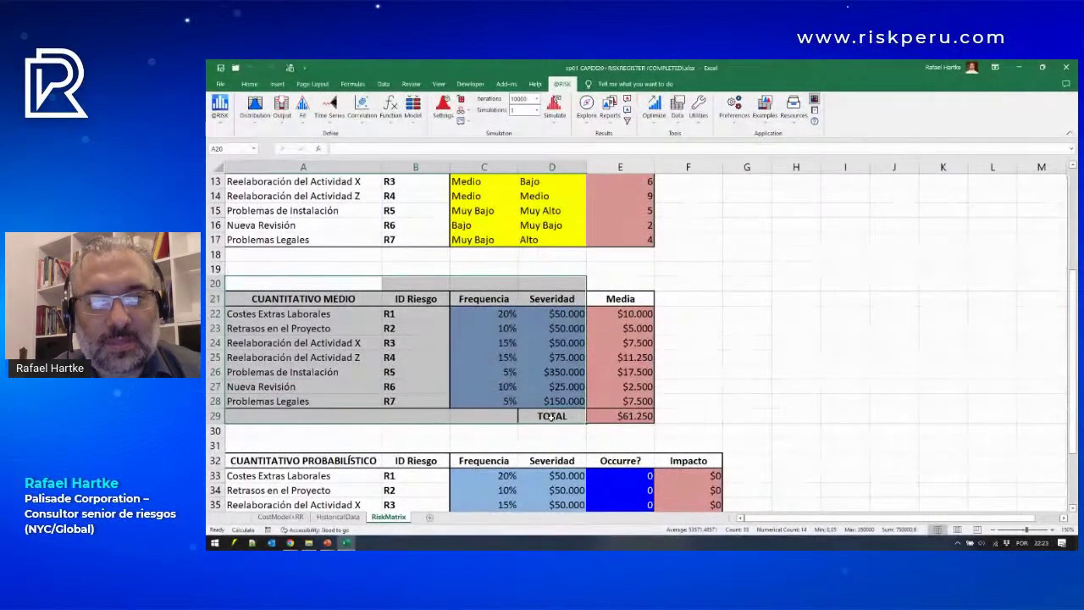
{"action": "left_click_drag", "start_coordinate": [499, 300], "coordinate": [495, 417]}
Step: Examine the rating scale table from Muy Alto to Muy Bajo, highlighting its level names and its Frequencia and Severidad columns
{"action": "scroll", "coordinate": [499, 372], "scroll_direction": "up", "scroll_amount": 4}
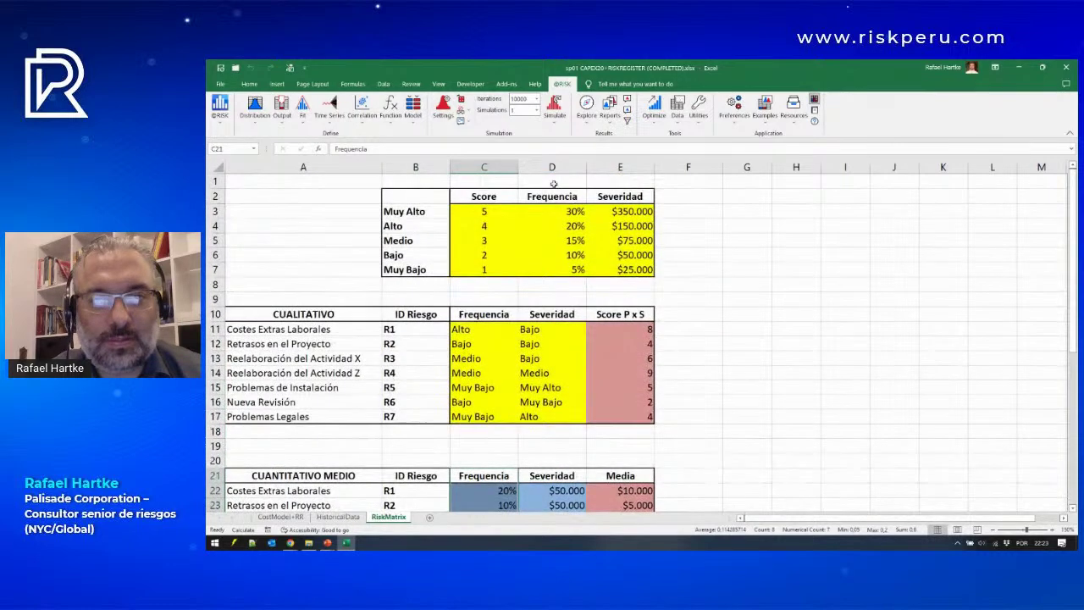
{"action": "left_click_drag", "start_coordinate": [554, 183], "coordinate": [559, 293]}
{"action": "left_click_drag", "start_coordinate": [409, 215], "coordinate": [412, 268]}
{"action": "left_click_drag", "start_coordinate": [569, 195], "coordinate": [556, 270]}
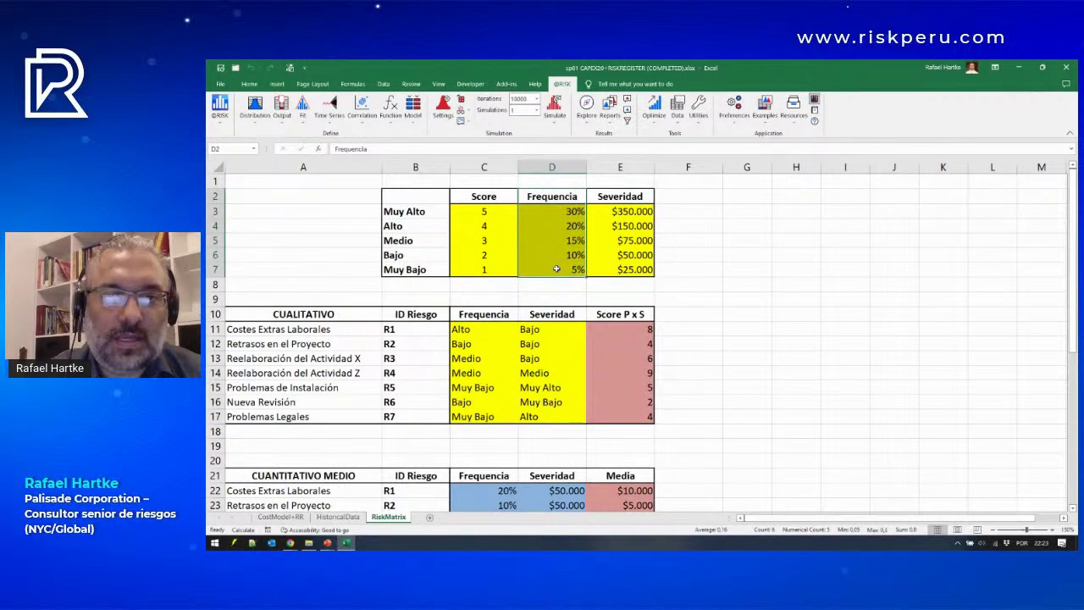
{"action": "left_click_drag", "start_coordinate": [610, 182], "coordinate": [620, 278]}
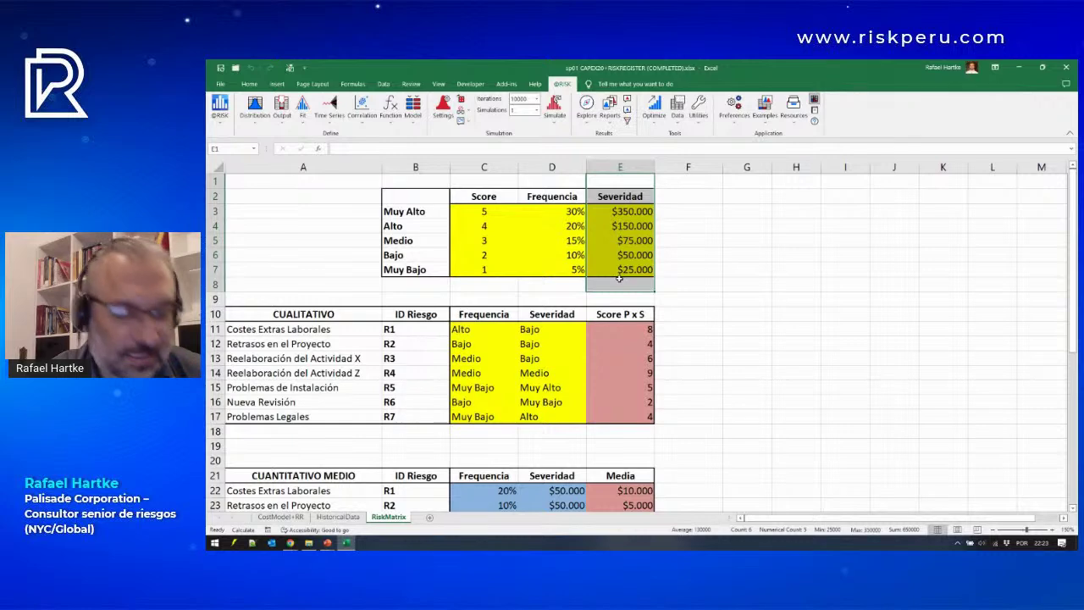
Step: Highlight the CUANTITATIVO MEDIO table and inspect the formula of its TOTAL cell without changing it
{"action": "scroll", "coordinate": [619, 277], "scroll_direction": "down", "scroll_amount": 3}
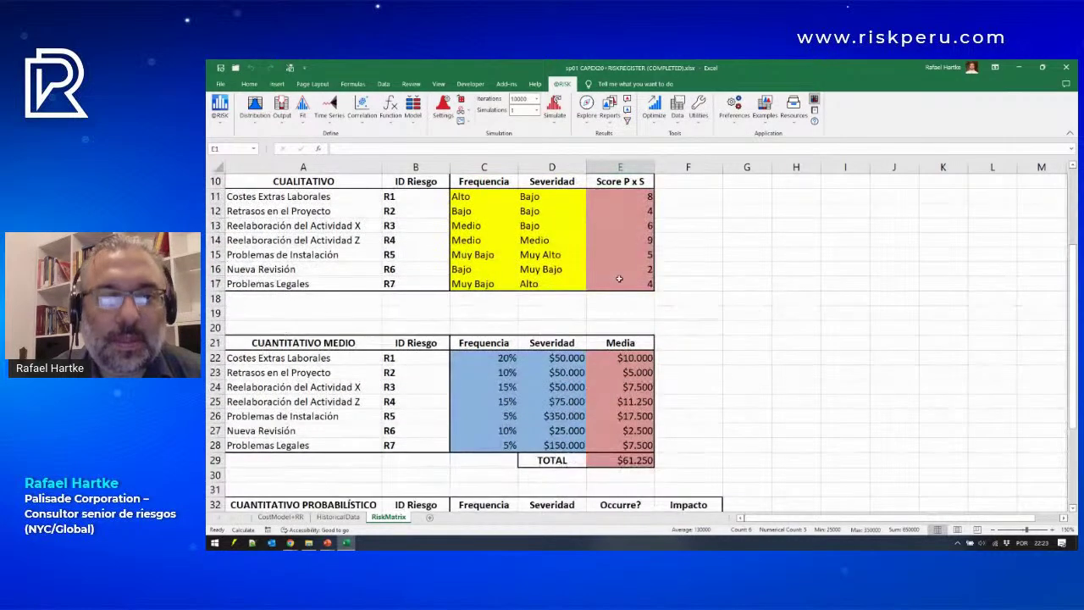
{"action": "left_click_drag", "start_coordinate": [499, 327], "coordinate": [266, 344]}
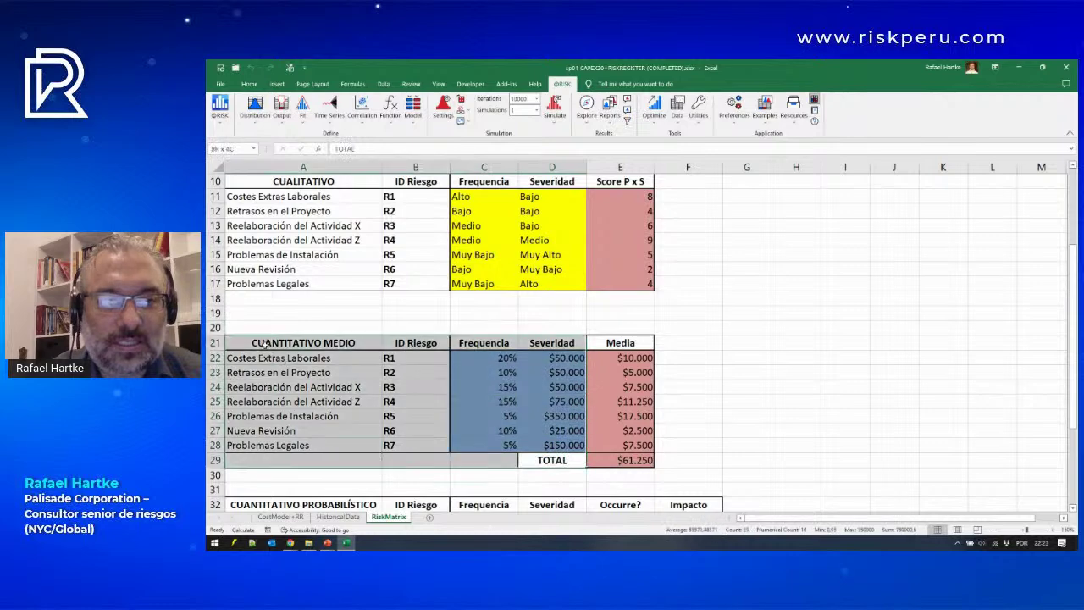
{"action": "left_click", "coordinate": [637, 460]}
{"action": "key", "text": "F2"}
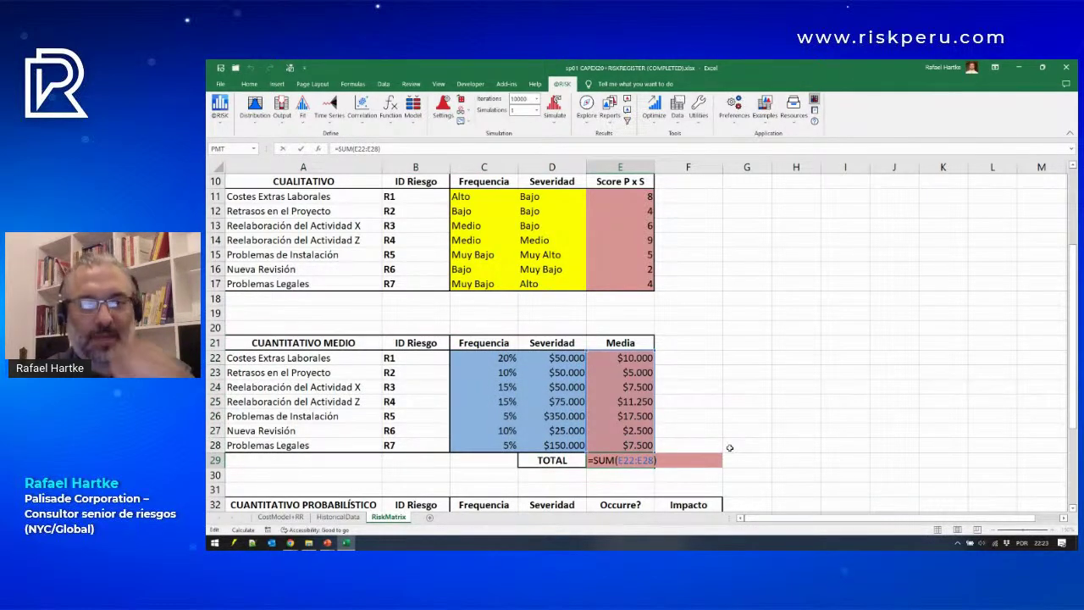
{"action": "key", "text": "Escape"}
Step: Inspect the Media formulas of risks R1 to R4 one after another, and recheck the TOTAL formula
{"action": "left_click", "coordinate": [643, 357]}
{"action": "key", "text": "F2"}
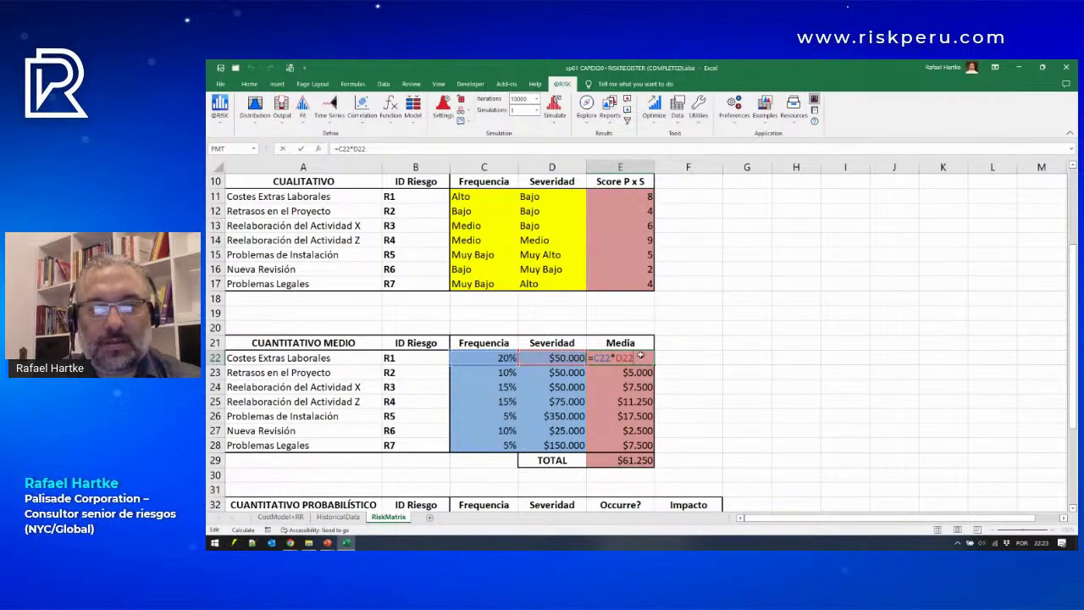
{"action": "key", "text": "Return"}
{"action": "key", "text": "F2"}
{"action": "key", "text": "Return"}
{"action": "key", "text": "F2"}
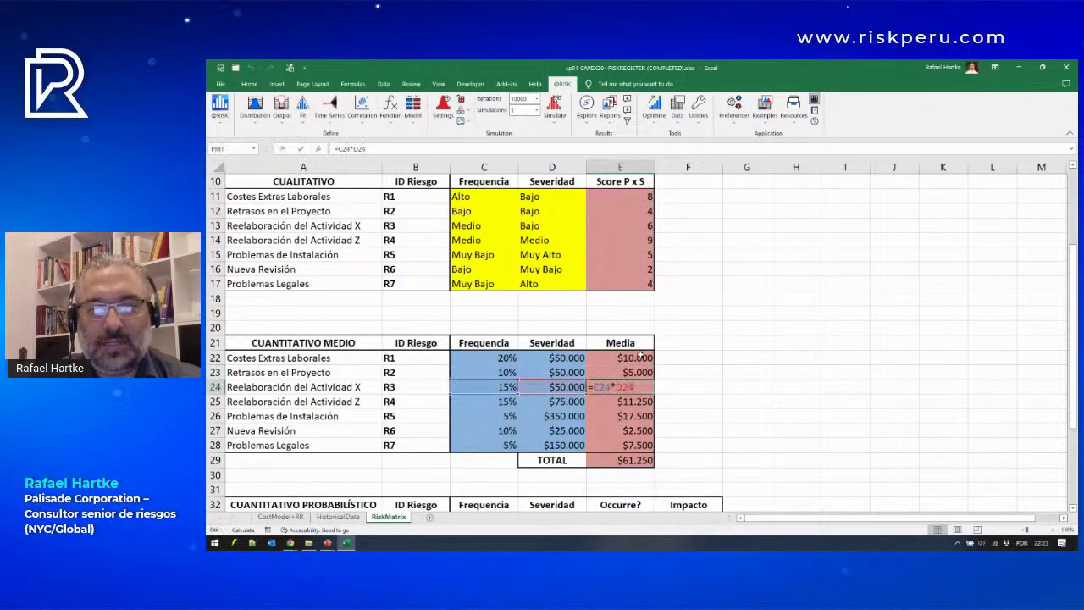
{"action": "key", "text": "Return"}
{"action": "key", "text": "F2"}
{"action": "key", "text": "Return"}
{"action": "key", "text": "Return"}
{"action": "key", "text": "Return"}
{"action": "key", "text": "Return"}
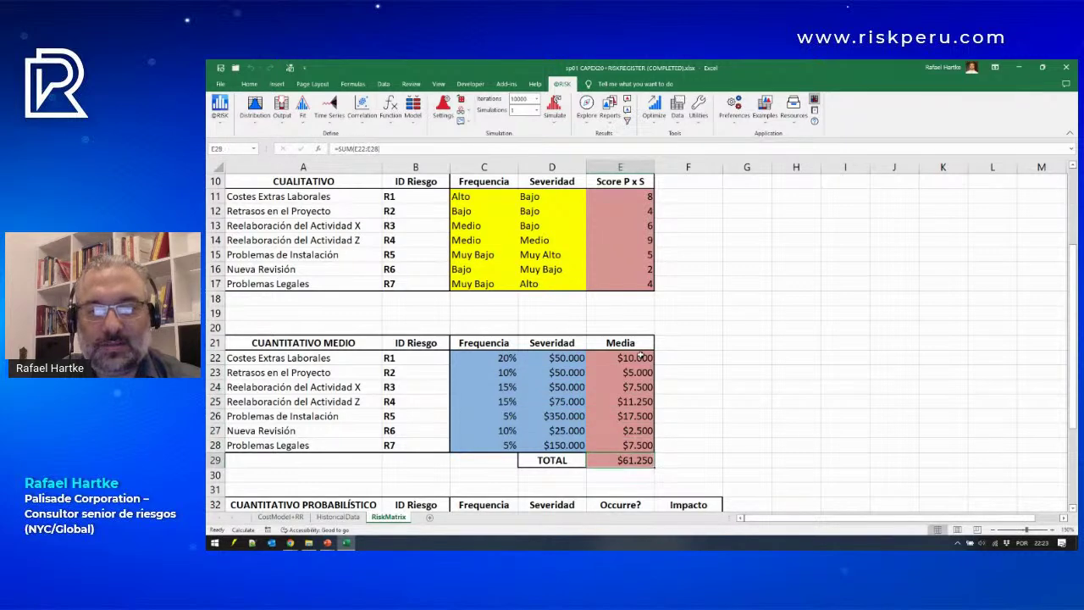
{"action": "key", "text": "F2"}
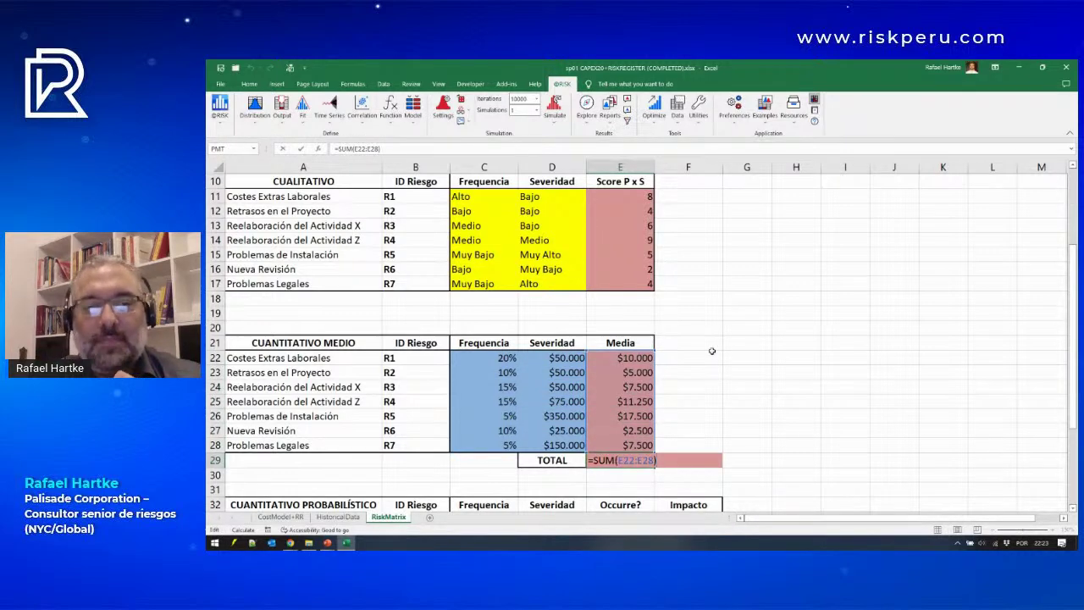
{"action": "key", "text": "ctrl+Return"}
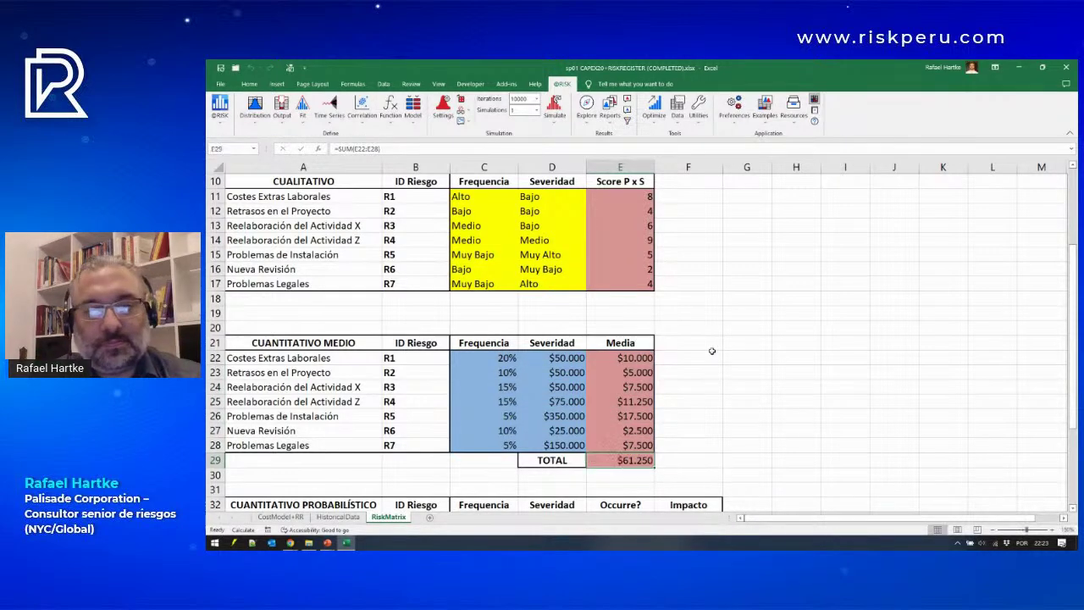
Step: Highlight the risks of the CUANTITATIVO PROBABILÍSTICO table and open the distribution definition of the R1 Occurre? cell E33
{"action": "scroll", "coordinate": [411, 318], "scroll_direction": "down", "scroll_amount": 5}
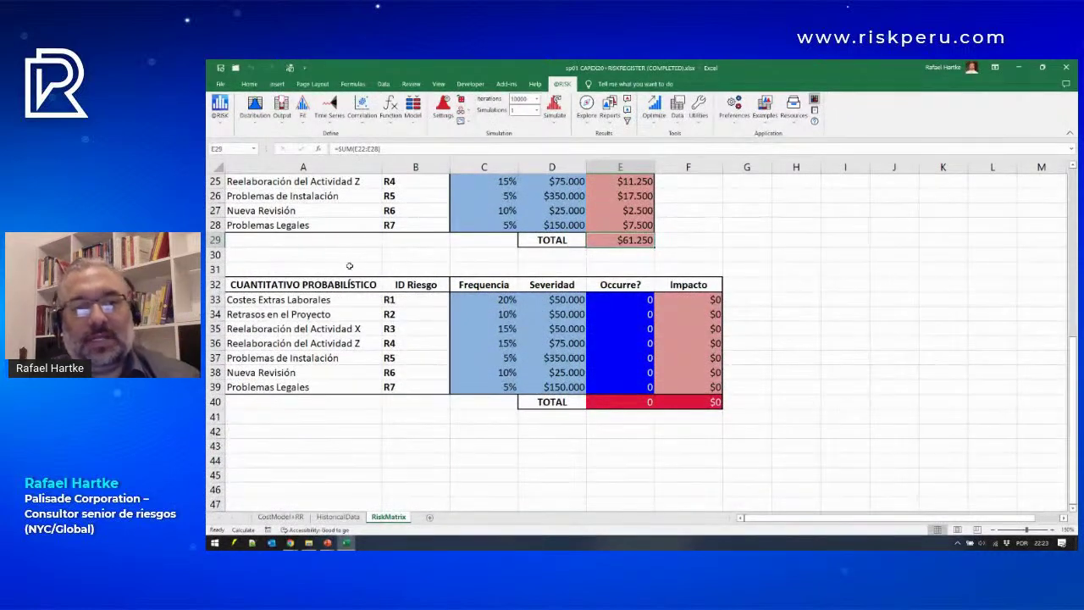
{"action": "left_click_drag", "start_coordinate": [350, 268], "coordinate": [443, 404]}
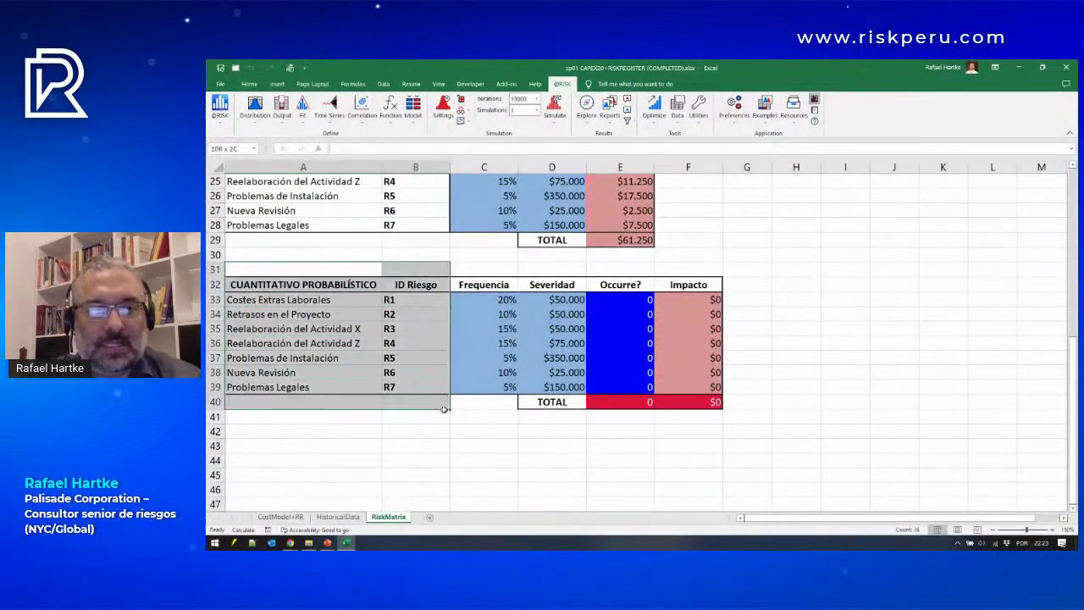
{"action": "left_click", "coordinate": [622, 298]}
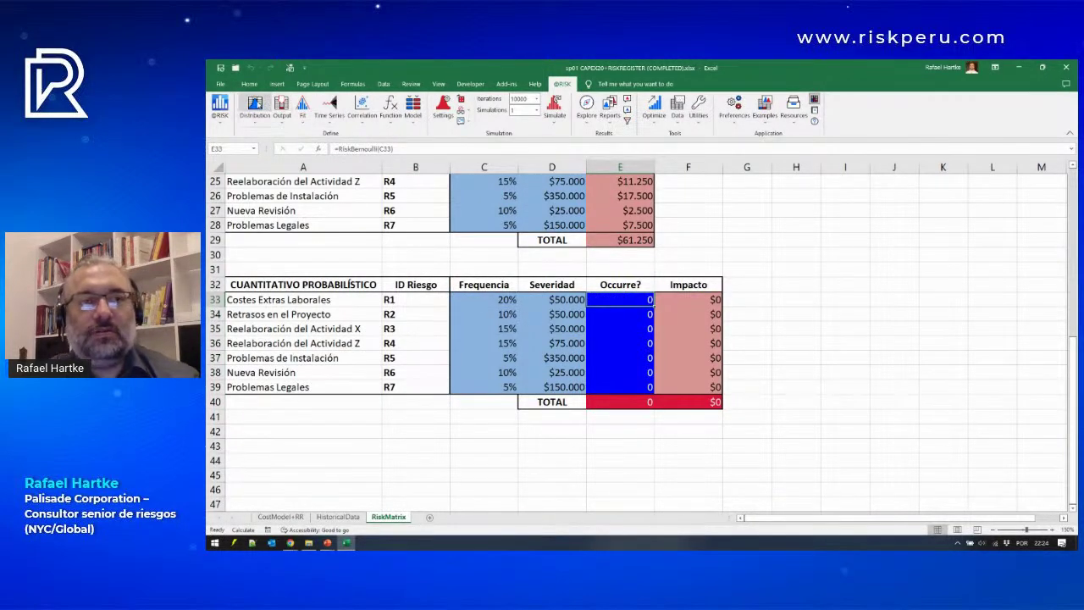
{"action": "left_click", "coordinate": [254, 103]}
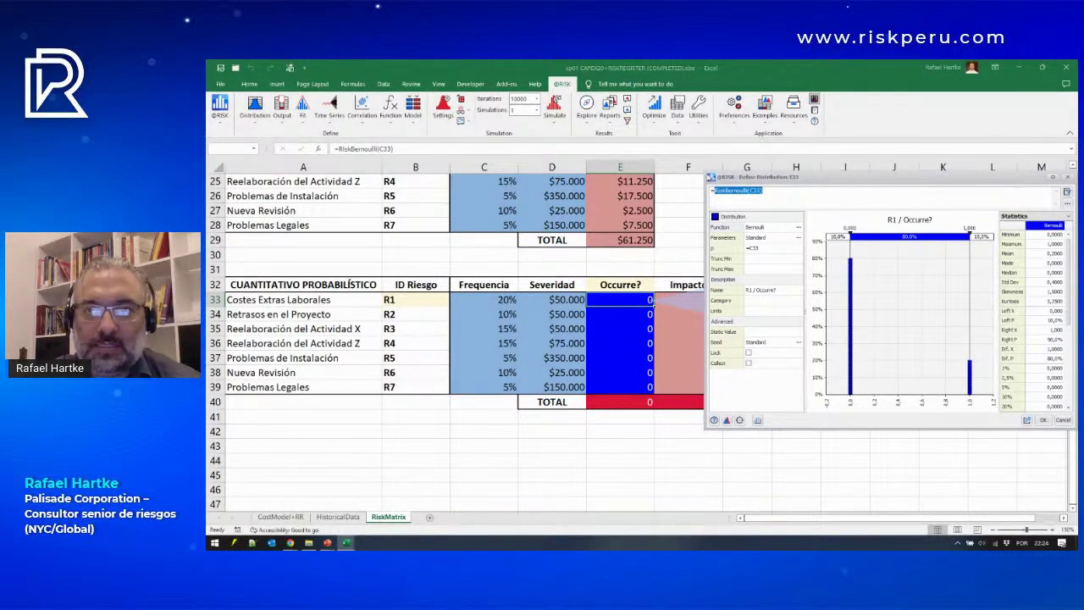
Step: Enlarge the R1 / Occurre? distribution window, set its graph delimiters to about 0,180 and 0,900, and close the window
{"action": "left_click_drag", "start_coordinate": [703, 170], "coordinate": [668, 142]}
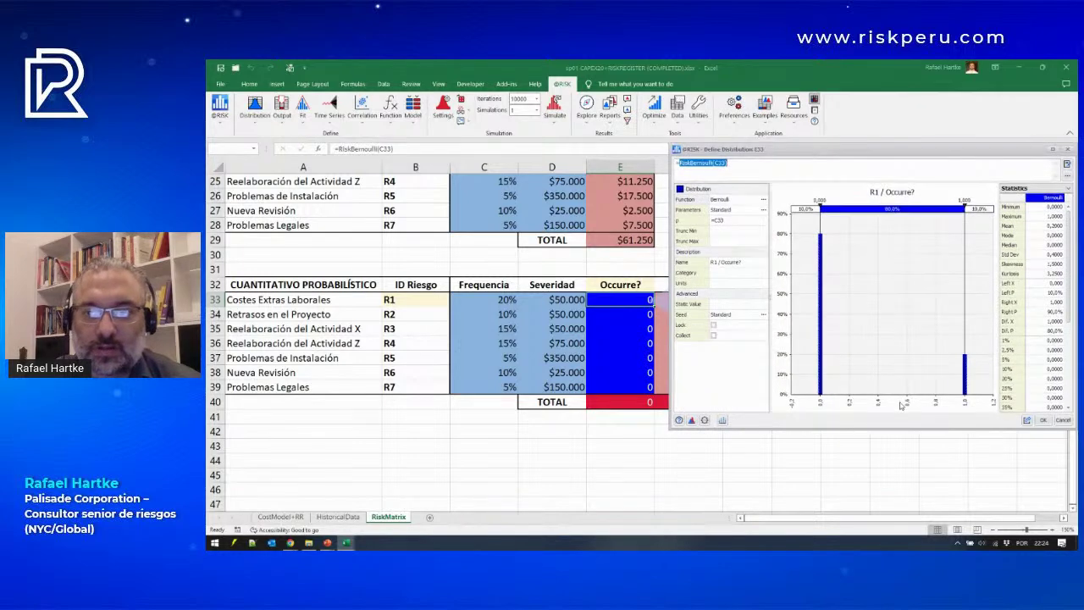
{"action": "left_click", "coordinate": [823, 407]}
{"action": "left_click", "coordinate": [950, 420]}
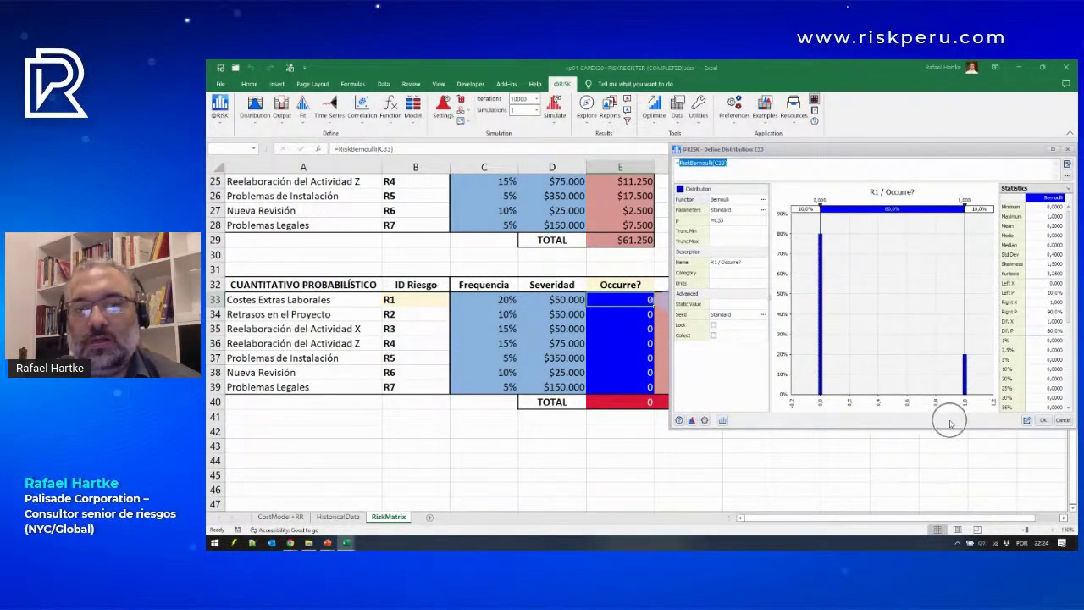
{"action": "left_click", "coordinate": [512, 300]}
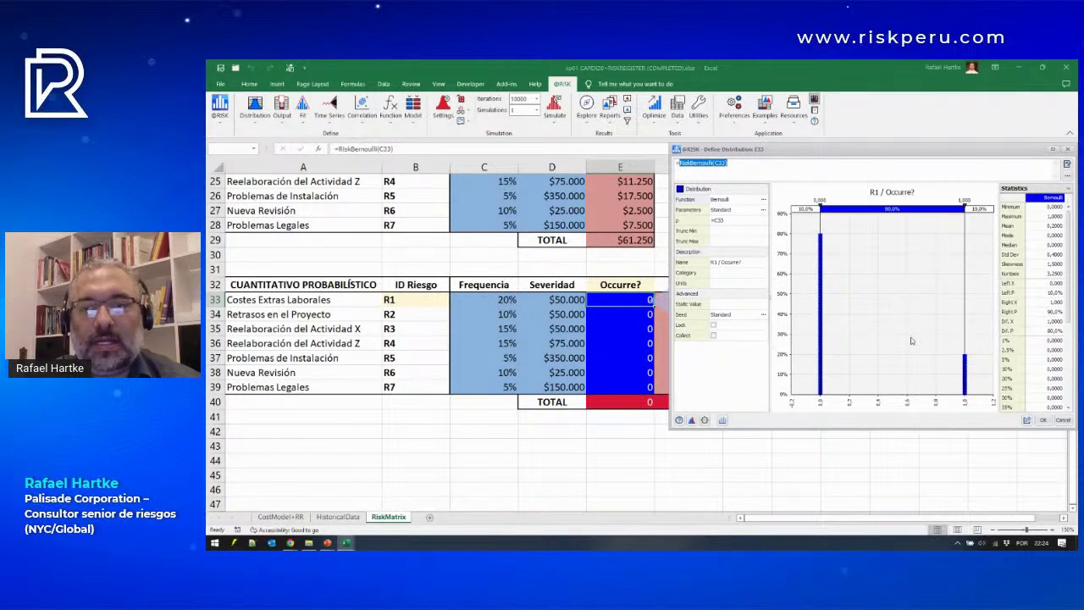
{"action": "left_click_drag", "start_coordinate": [965, 343], "coordinate": [949, 342]}
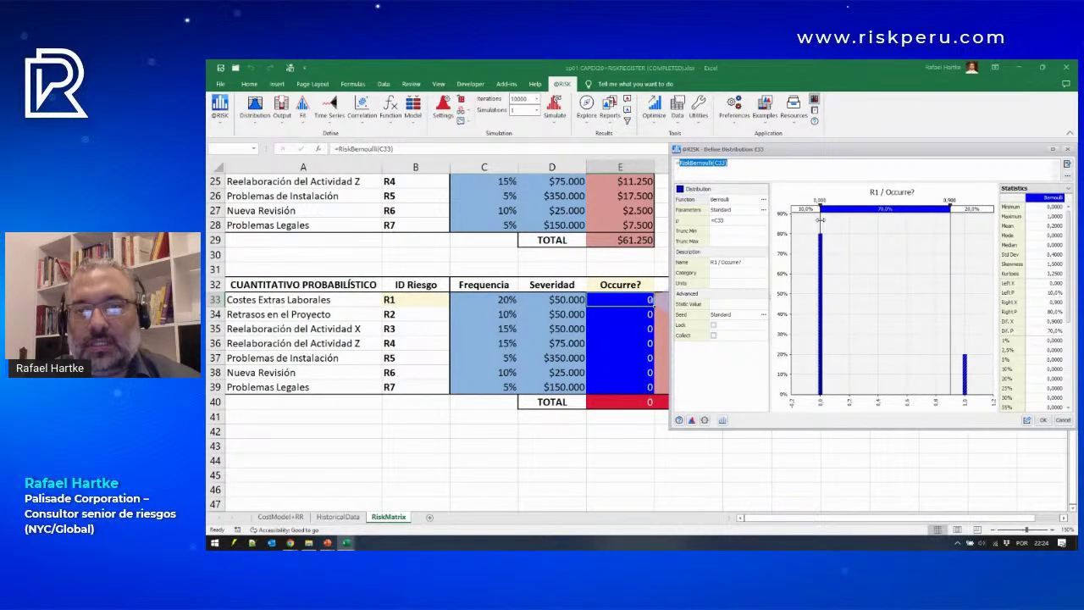
{"action": "left_click_drag", "start_coordinate": [820, 222], "coordinate": [845, 222]}
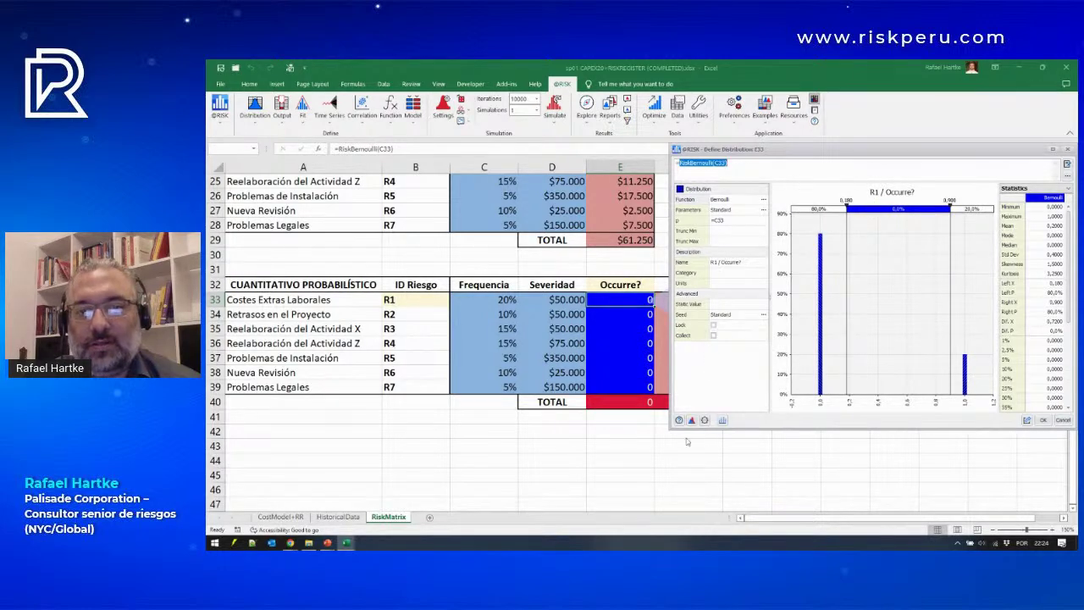
{"action": "left_click_drag", "start_coordinate": [669, 429], "coordinate": [612, 468]}
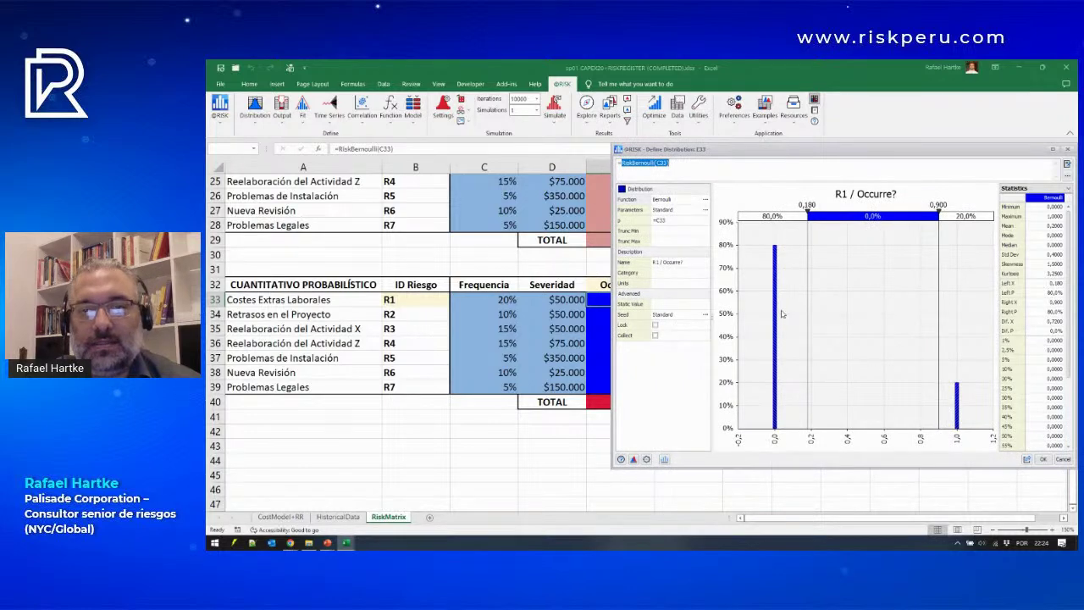
{"action": "left_click", "coordinate": [1039, 460]}
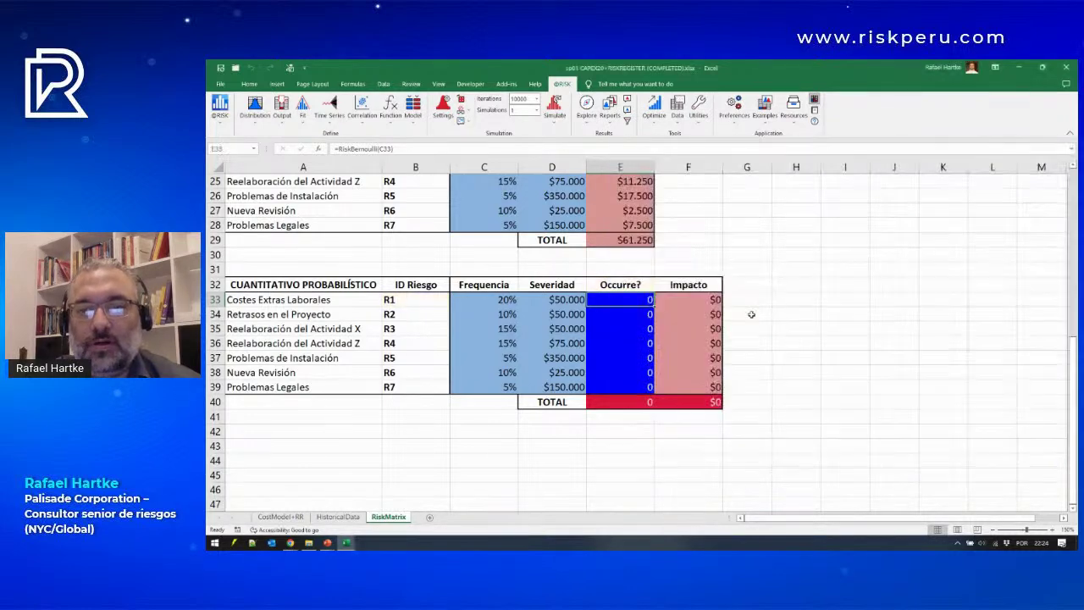
{"action": "left_click", "coordinate": [750, 313]}
{"action": "left_click", "coordinate": [460, 99]}
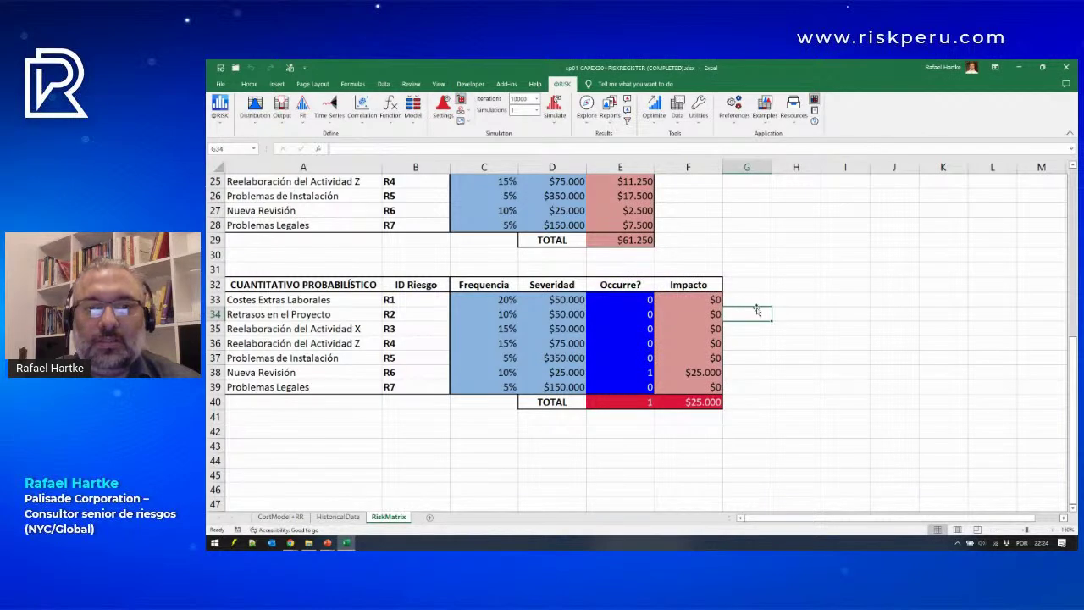
{"action": "key", "text": "F9"}
{"action": "key", "text": "F9"}
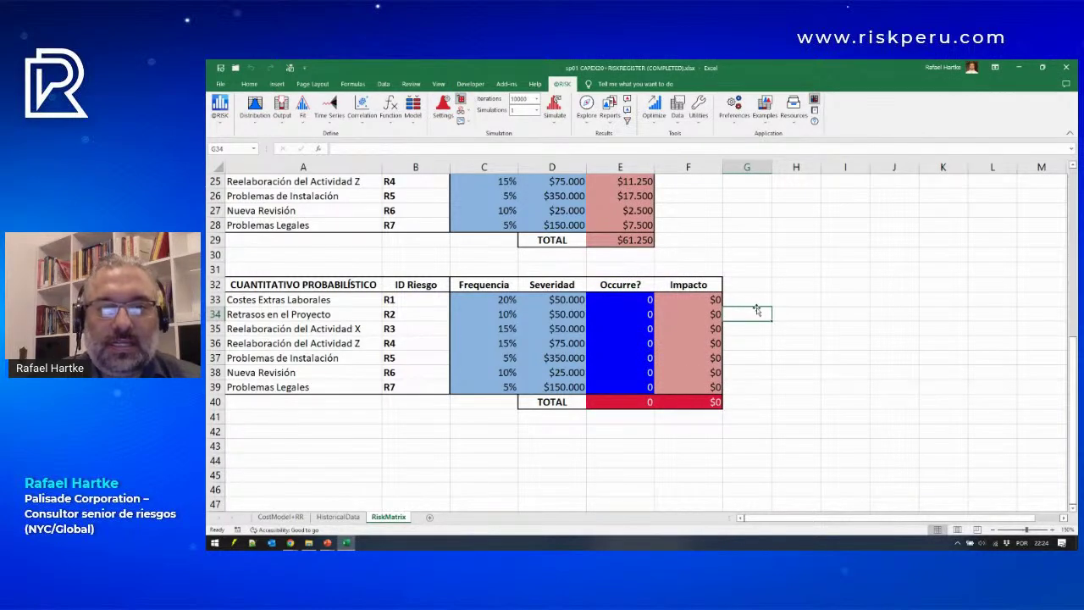
Step: Recalculate the probabilistic table several times, highlighting the Occurre? column and the occurrence and impact cells of R3 and R1
{"action": "left_click_drag", "start_coordinate": [593, 267], "coordinate": [636, 417]}
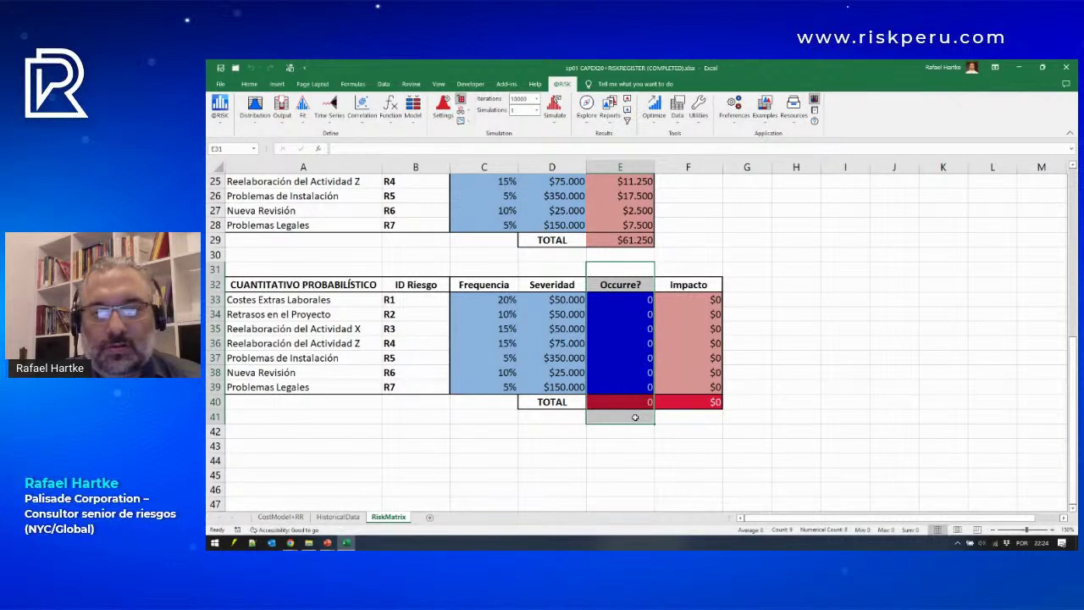
{"action": "key", "text": "F9"}
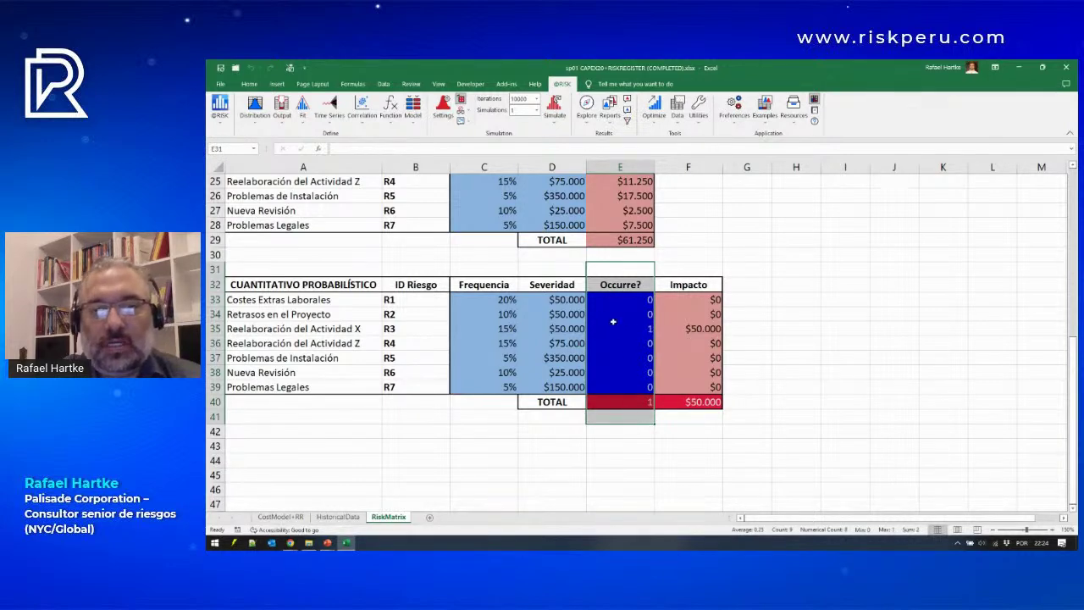
{"action": "left_click_drag", "start_coordinate": [618, 328], "coordinate": [739, 328]}
{"action": "key", "text": "F9"}
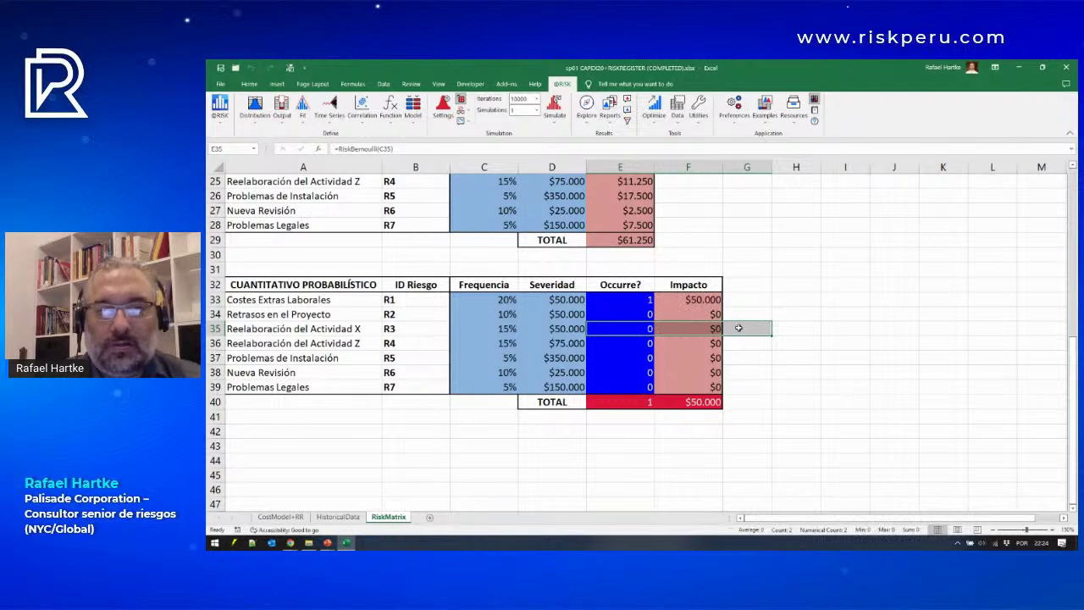
{"action": "left_click_drag", "start_coordinate": [644, 300], "coordinate": [736, 300]}
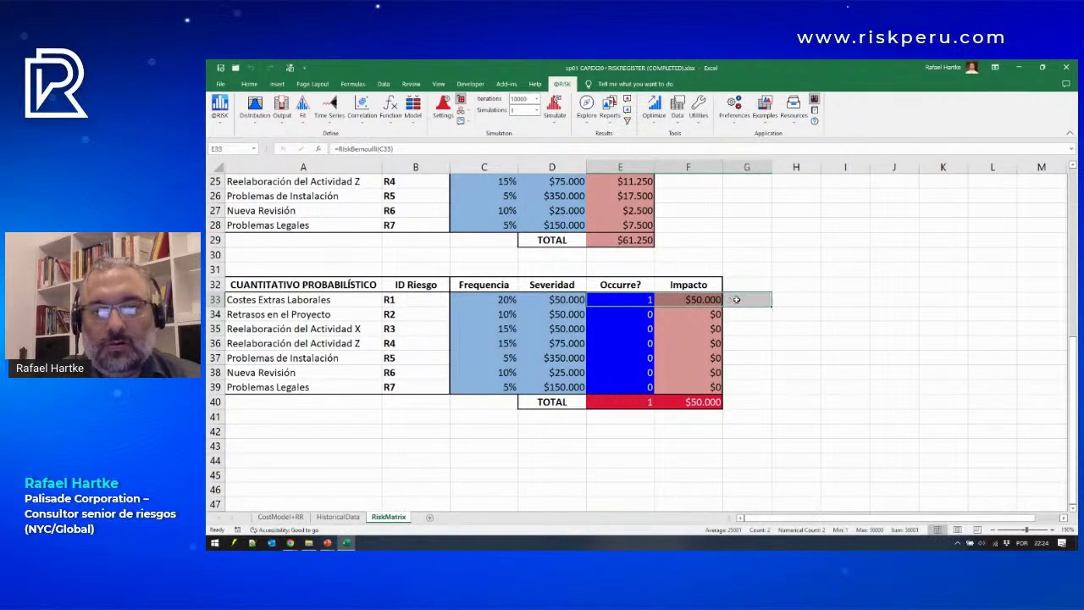
{"action": "key", "text": "F9"}
{"action": "key", "text": "F9"}
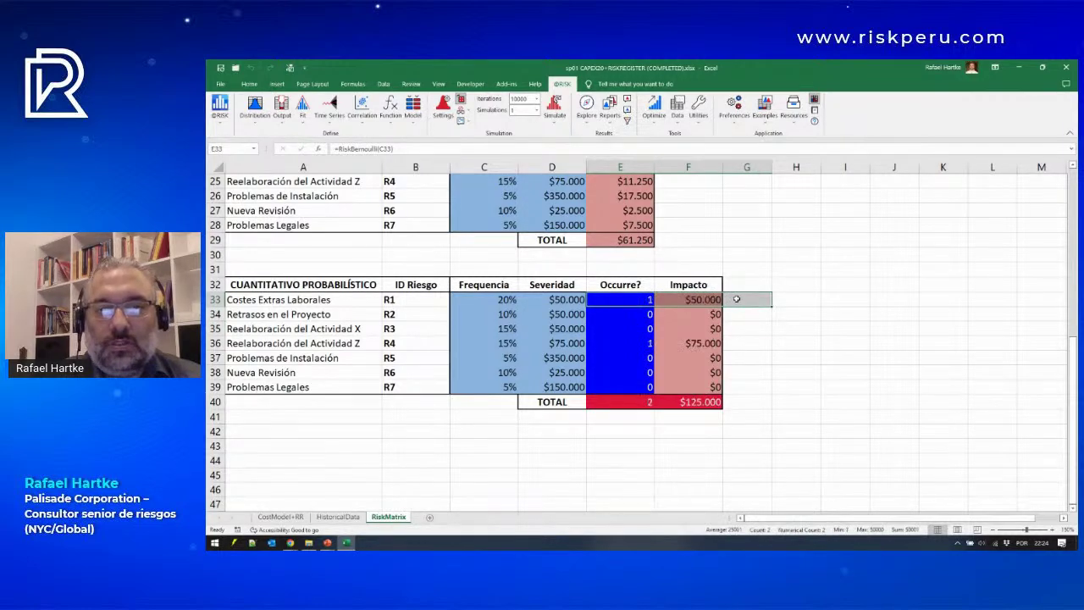
Step: Highlight the occurrence and impact cells of R1 to R4, and the whole Occurre? and Impacto columns including their totals
{"action": "left_click_drag", "start_coordinate": [637, 297], "coordinate": [732, 339]}
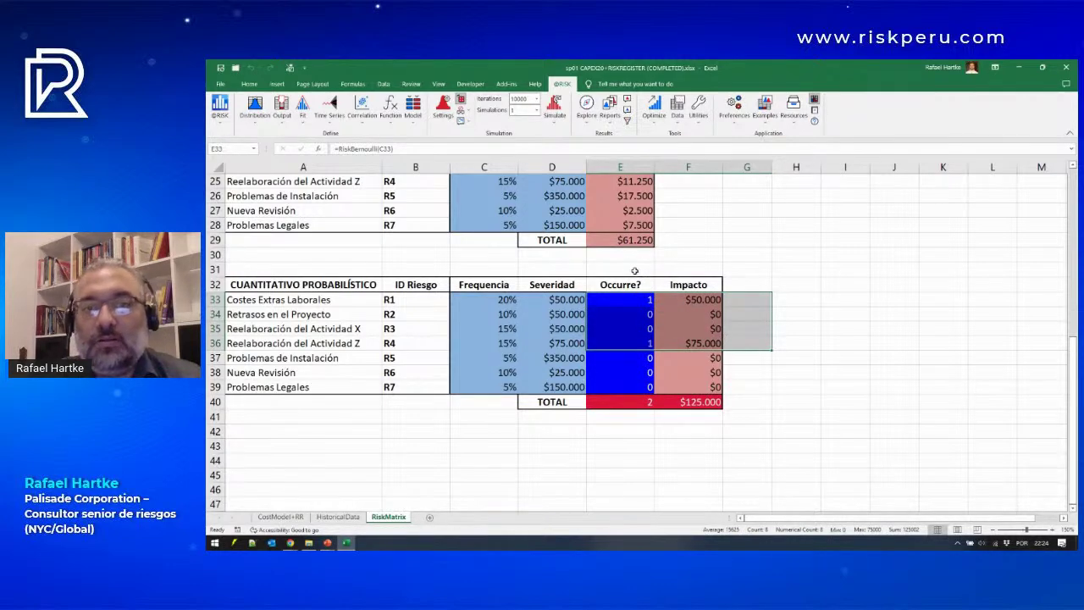
{"action": "left_click_drag", "start_coordinate": [634, 271], "coordinate": [634, 421]}
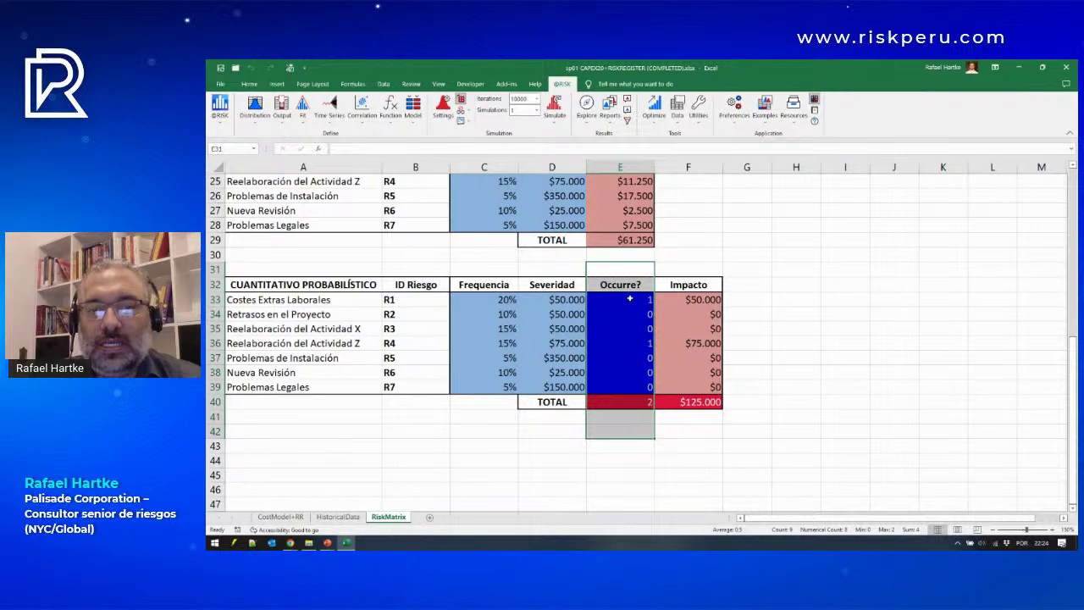
{"action": "left_click_drag", "start_coordinate": [627, 267], "coordinate": [636, 416]}
{"action": "left_click_drag", "start_coordinate": [688, 270], "coordinate": [715, 417]}
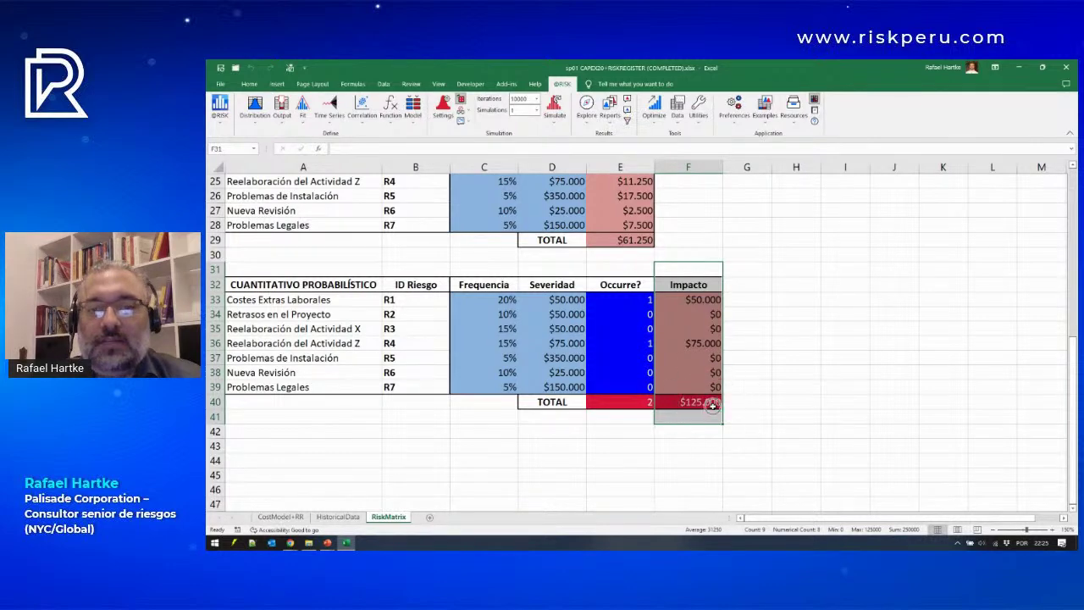
Step: Open the CostModel+RR sheet and check the formula of the Registro de Riesgos cell in the COSTO + MATRIZ column
{"action": "left_click", "coordinate": [280, 517]}
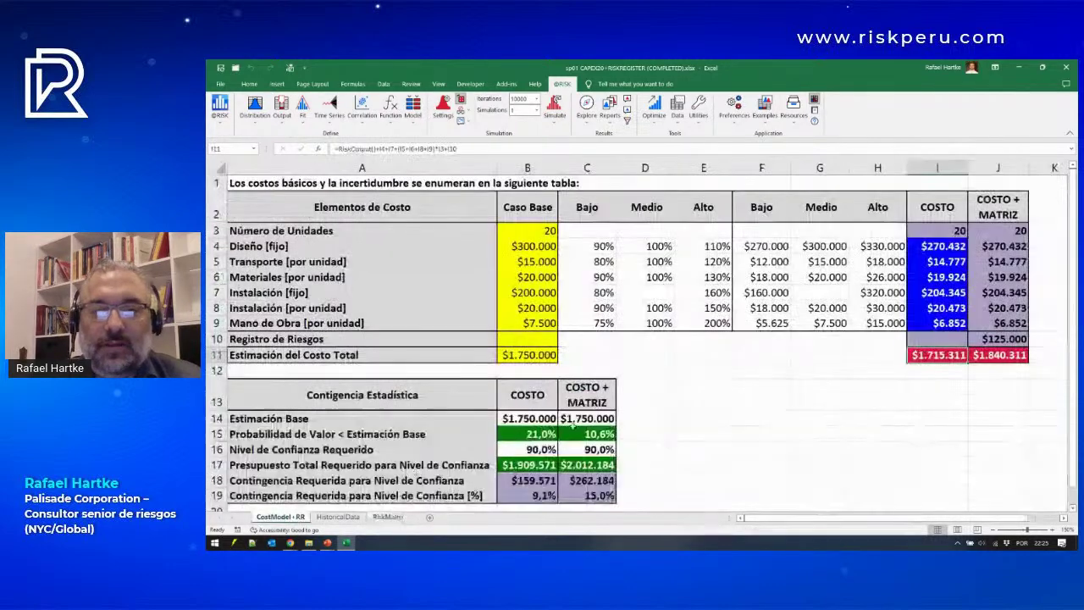
{"action": "left_click", "coordinate": [1002, 339]}
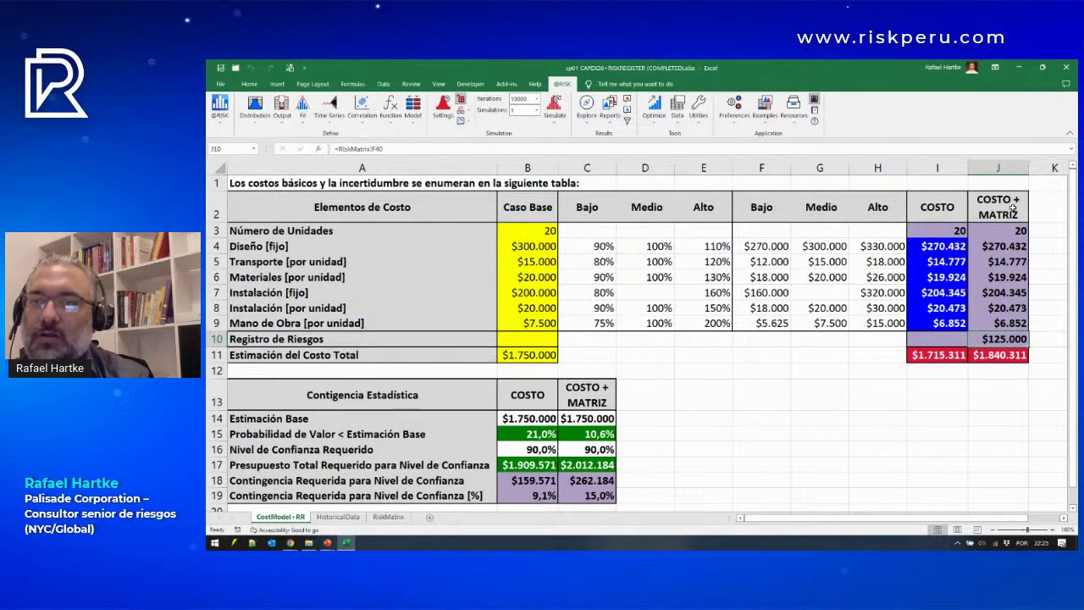
Step: Highlight the COSTO + MATRIZ column and the Registro de Riesgos row, and recalculate the cost model repeatedly with random values
{"action": "left_click_drag", "start_coordinate": [1014, 207], "coordinate": [1007, 355]}
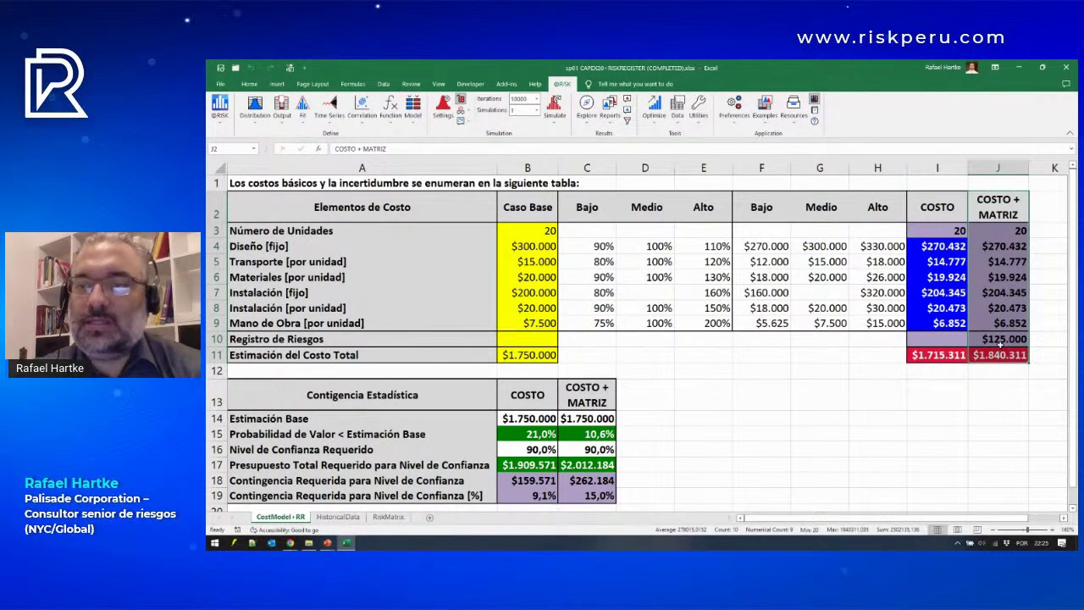
{"action": "left_click", "coordinate": [217, 338]}
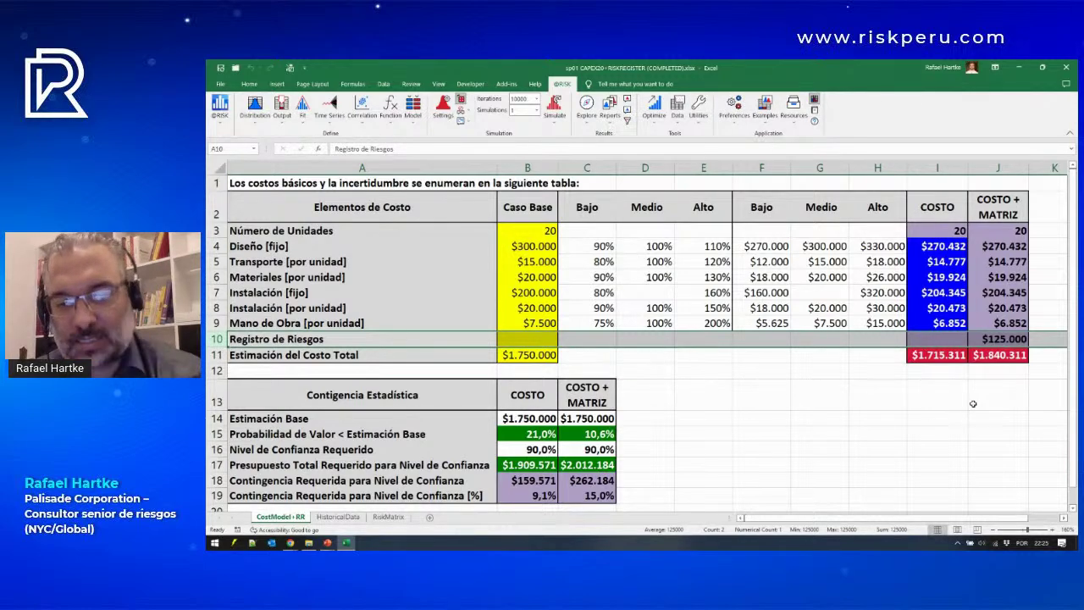
{"action": "key", "text": "F9"}
{"action": "key", "text": "F9"}
{"action": "key", "text": "F9"}
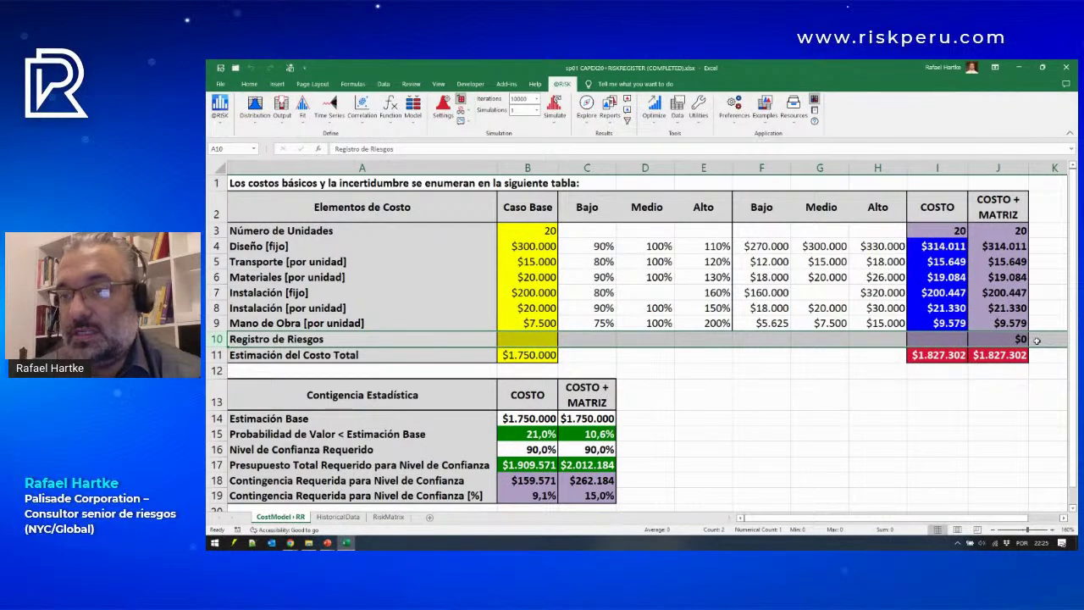
{"action": "key", "text": "F9"}
{"action": "key", "text": "F9"}
{"action": "key", "text": "F9"}
{"action": "key", "text": "F9"}
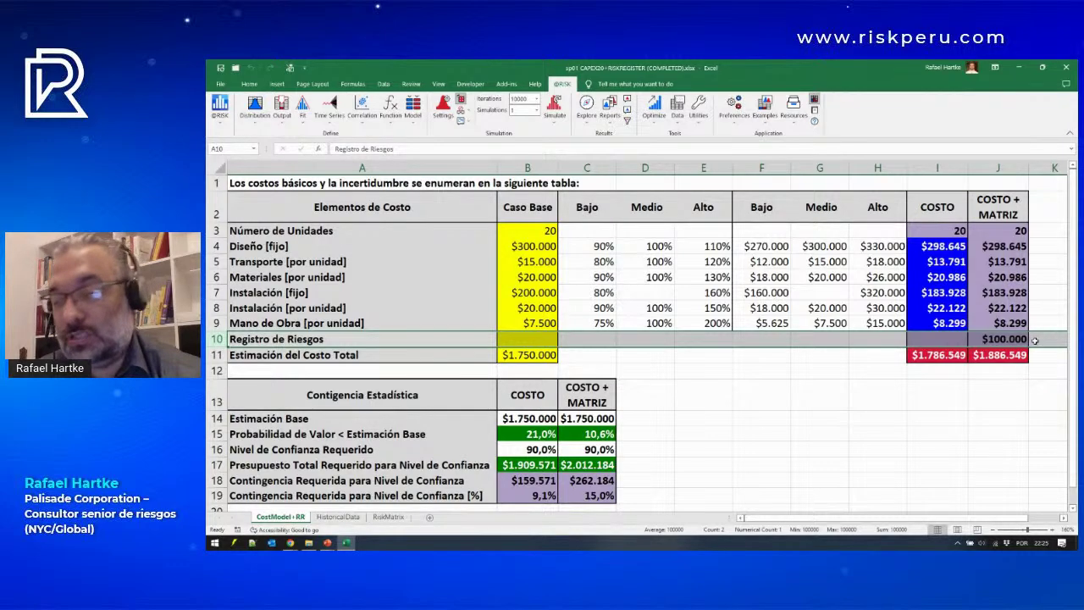
{"action": "key", "text": "F9"}
{"action": "key", "text": "F9"}
{"action": "key", "text": "F9"}
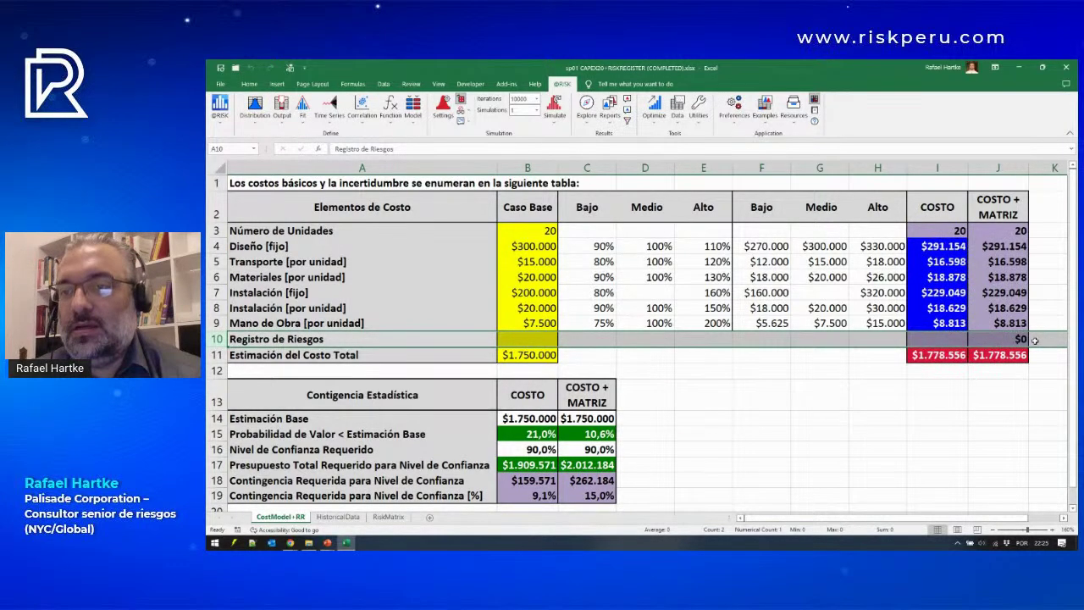
{"action": "key", "text": "F9"}
{"action": "key", "text": "F9"}
{"action": "key", "text": "F9"}
{"action": "key", "text": "F9"}
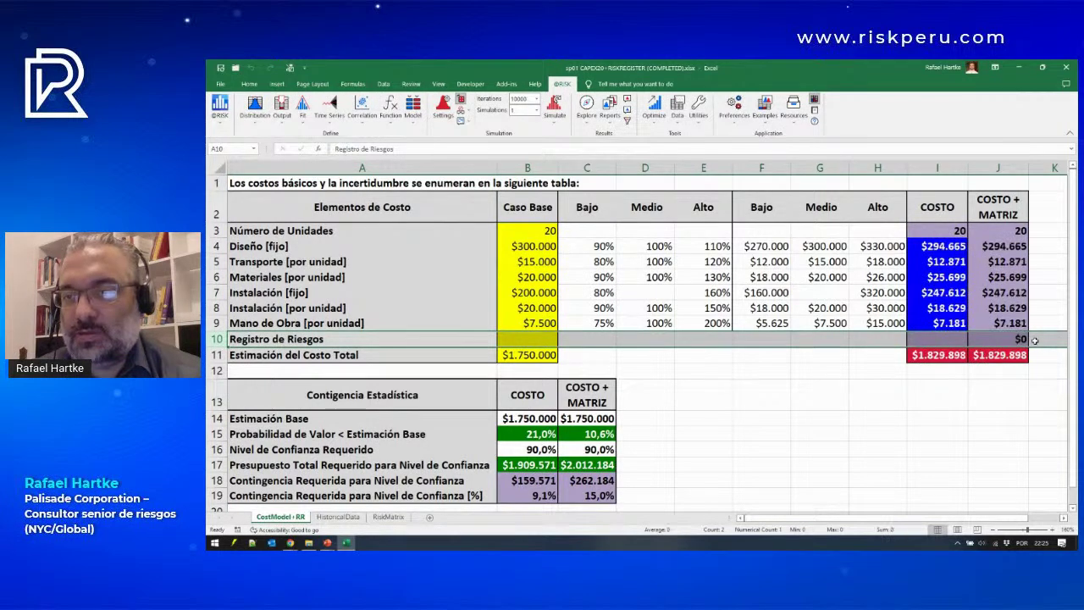
{"action": "key", "text": "F9"}
{"action": "key", "text": "F9"}
{"action": "key", "text": "F9"}
{"action": "key", "text": "F9"}
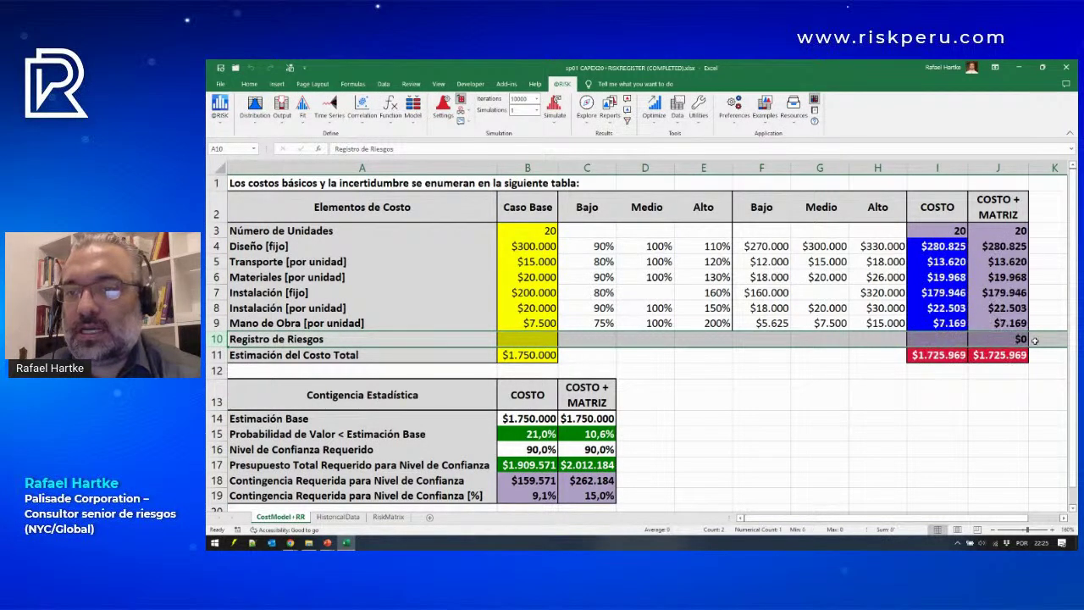
{"action": "key", "text": "F9"}
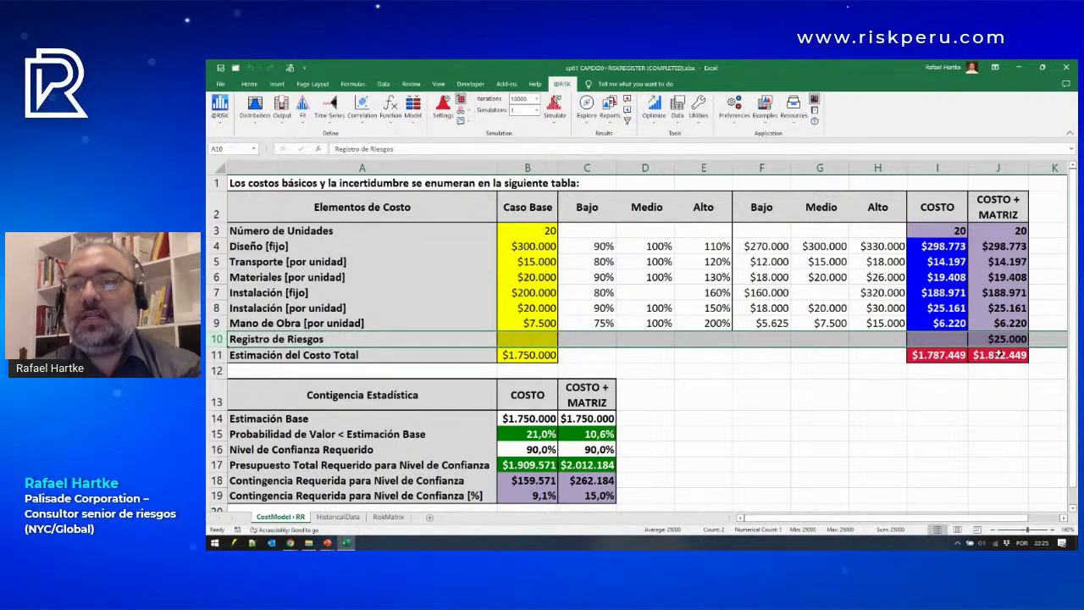
Step: Browse the simulation results of the COSTO + MATRIZ total cost and show them as an enlarged relative frequency histogram
{"action": "left_click", "coordinate": [1000, 354]}
{"action": "left_click", "coordinate": [586, 103]}
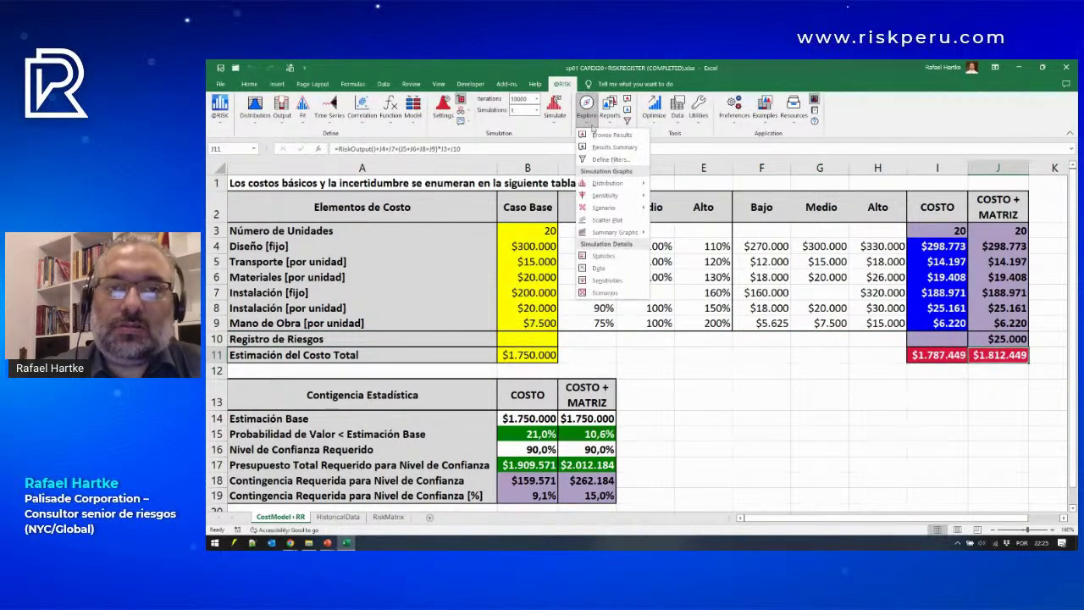
{"action": "left_click", "coordinate": [598, 142]}
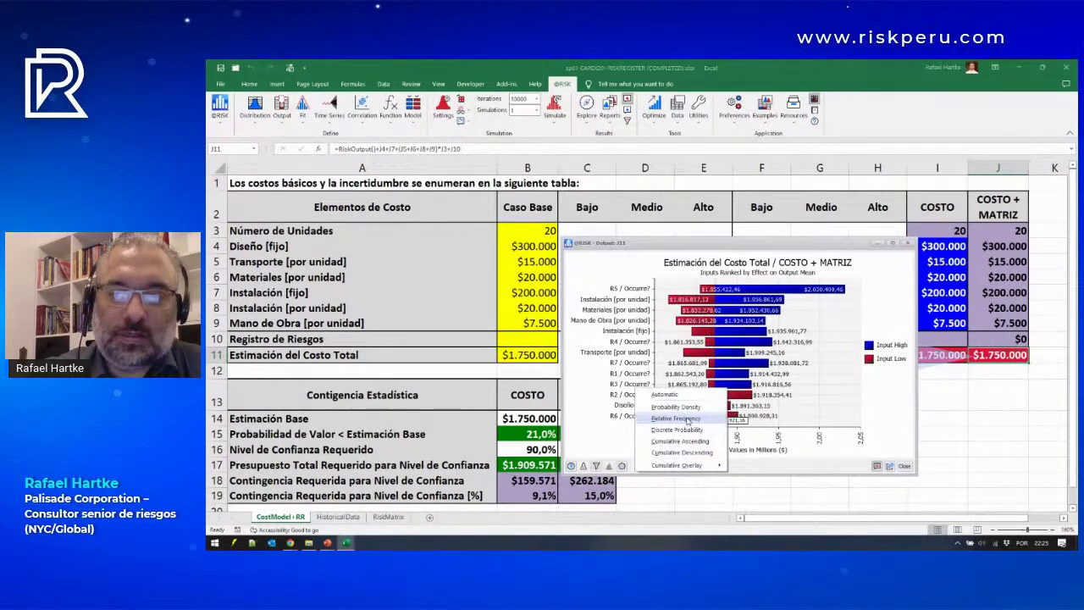
{"action": "left_click", "coordinate": [688, 421]}
{"action": "left_click_drag", "start_coordinate": [545, 231], "coordinate": [276, 114]}
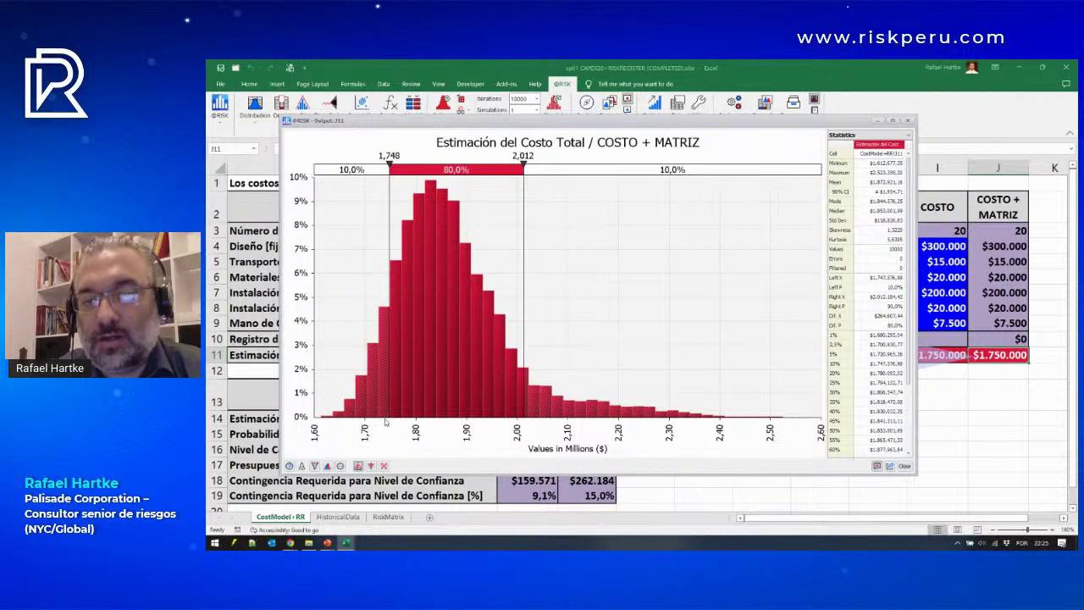
Step: In the probabilistic table of the RiskMatrix sheet, try negating the VLOOKUP severity formula of R2, and undo it
{"action": "left_click", "coordinate": [389, 517]}
{"action": "left_click_drag", "start_coordinate": [304, 285], "coordinate": [503, 407]}
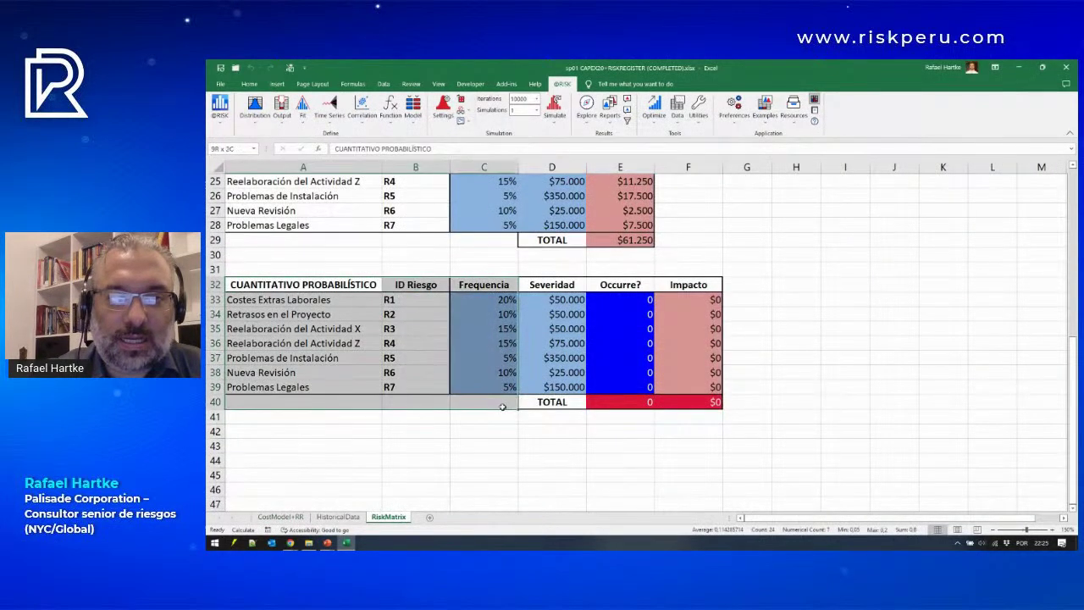
{"action": "left_click", "coordinate": [552, 314]}
{"action": "key", "text": "F2"}
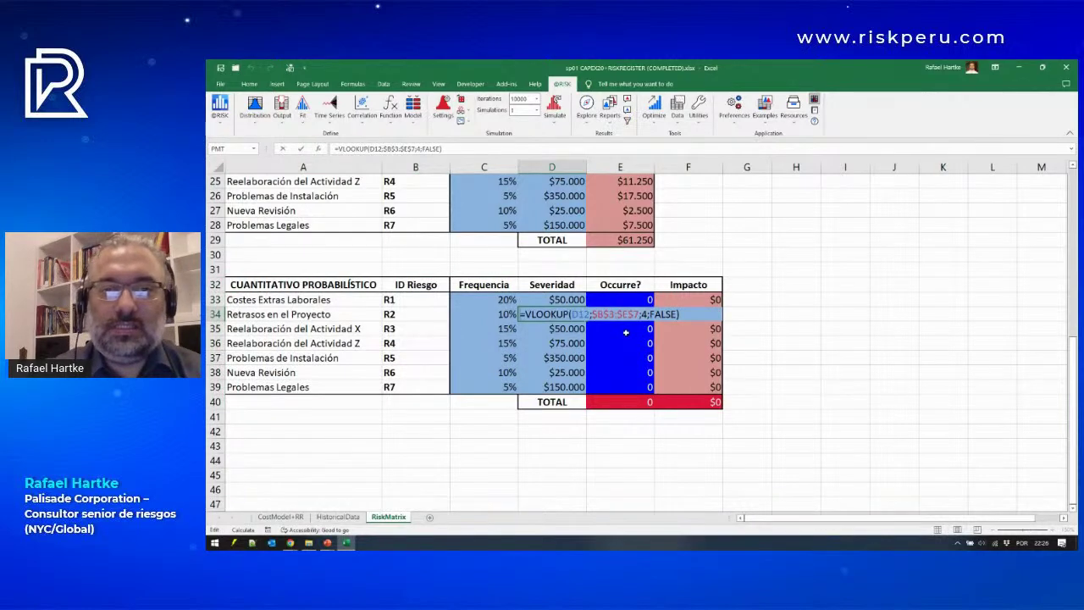
{"action": "key", "text": "Home"}
{"action": "key", "text": "Right"}
{"action": "type", "text": "-"}
{"action": "key", "text": "ctrl+Return"}
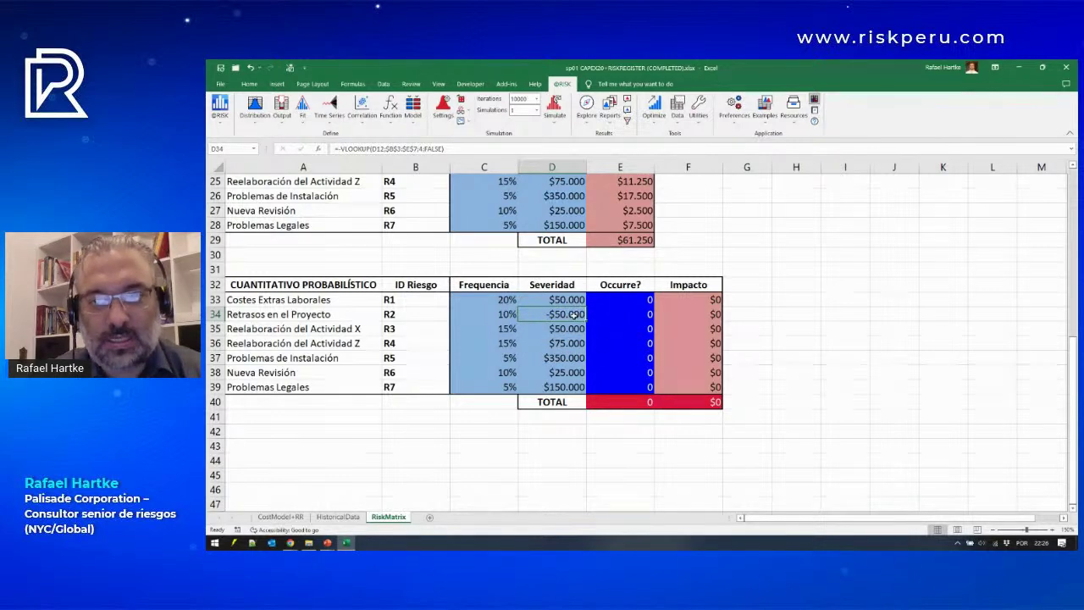
{"action": "key", "text": "ctrl+z"}
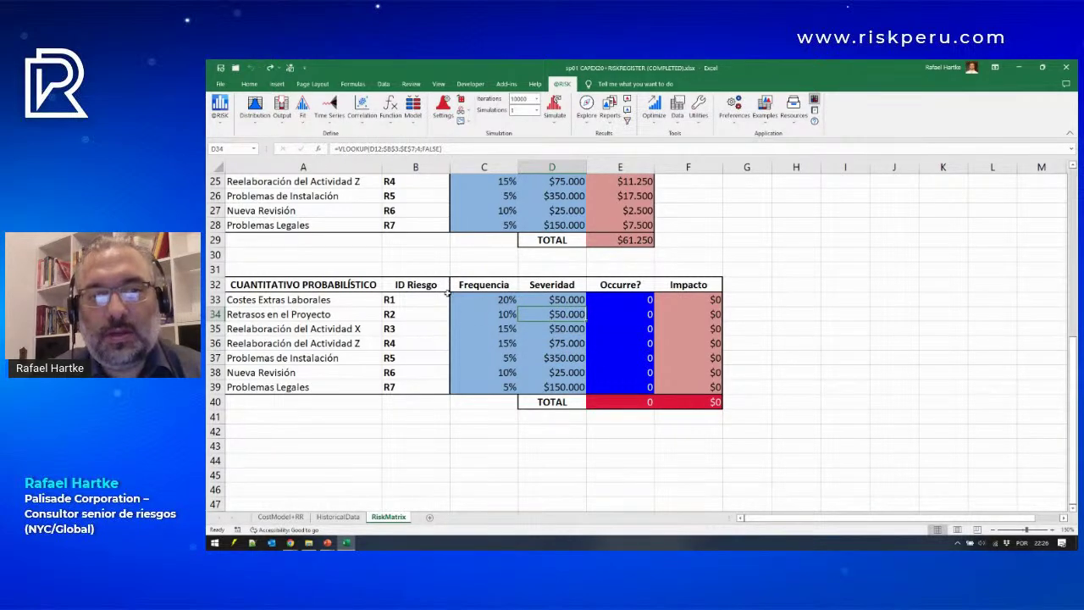
{"action": "left_click_drag", "start_coordinate": [395, 281], "coordinate": [566, 413]}
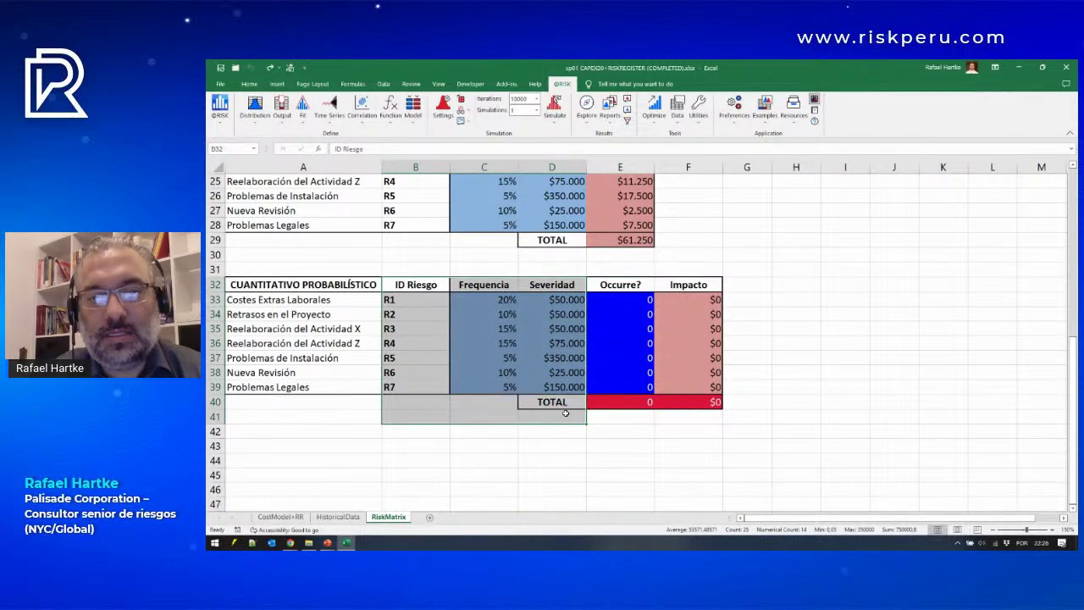
Step: Return to the CostModel+RR sheet and open an enlarged distribution graph of the COSTO + MATRIZ total cost
{"action": "left_click", "coordinate": [280, 517]}
{"action": "left_click", "coordinate": [581, 125]}
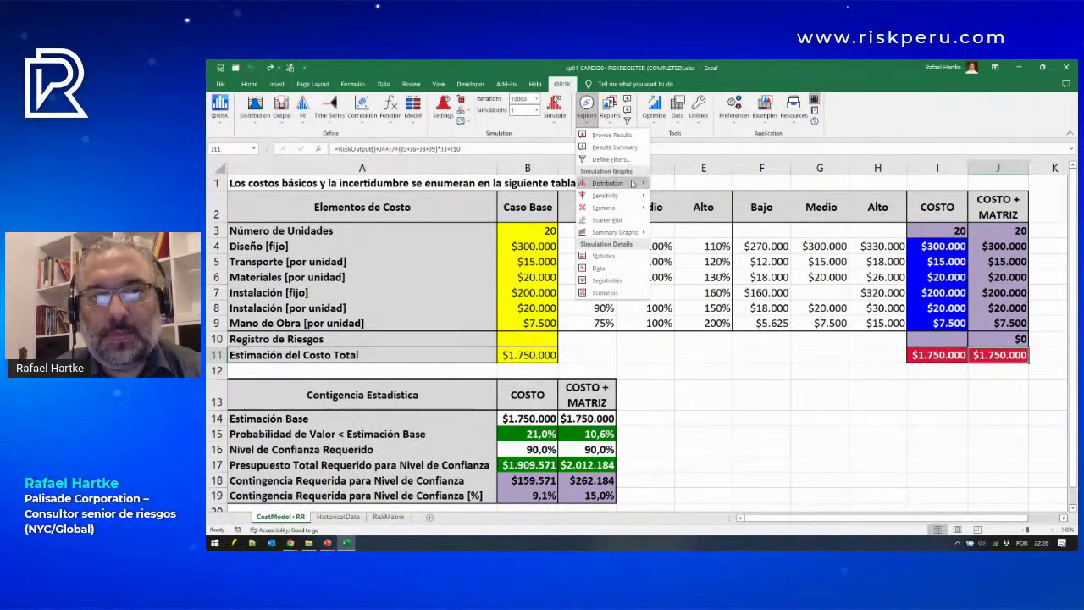
{"action": "mouse_move", "coordinate": [632, 185]}
{"action": "left_click", "coordinate": [688, 227]}
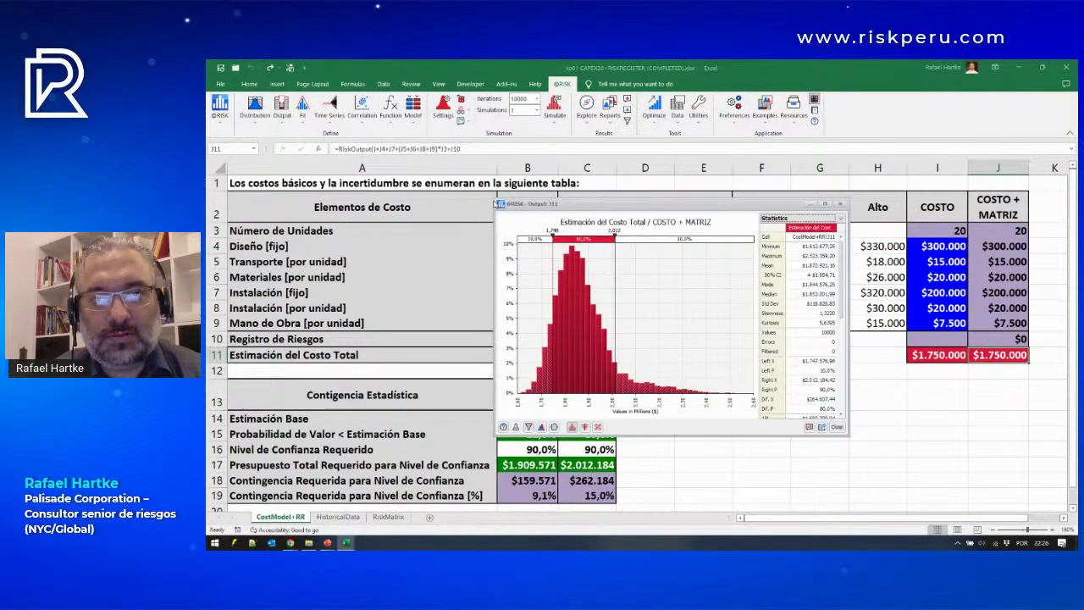
{"action": "left_click_drag", "start_coordinate": [493, 198], "coordinate": [283, 112]}
Step: Examine the long upper tail of the COSTO + MATRIZ histogram, between about 2,10 and 2,40 million
{"action": "key", "text": "ctrl"}
{"action": "key", "text": "ctrl"}
{"action": "key", "text": "ctrl"}
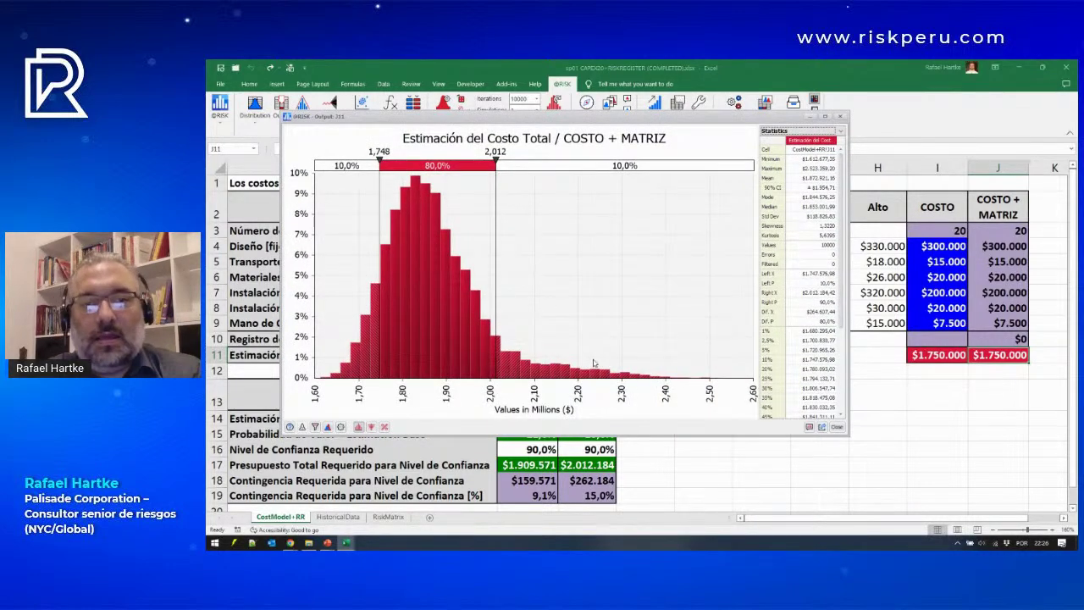
{"action": "key", "text": "ctrl"}
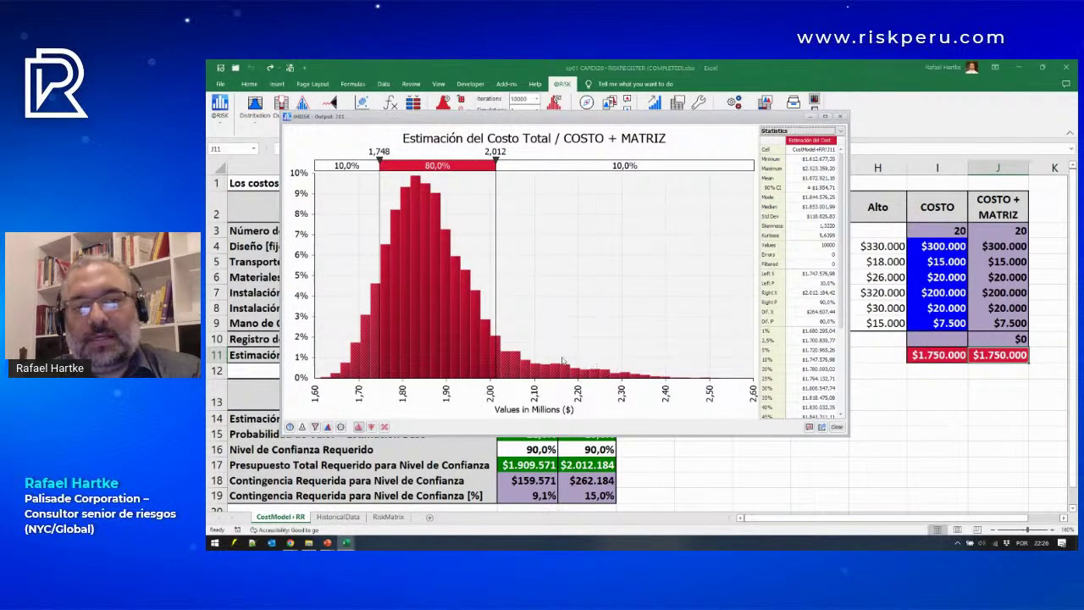
{"action": "key", "text": "ctrl"}
{"action": "key", "text": "ctrl"}
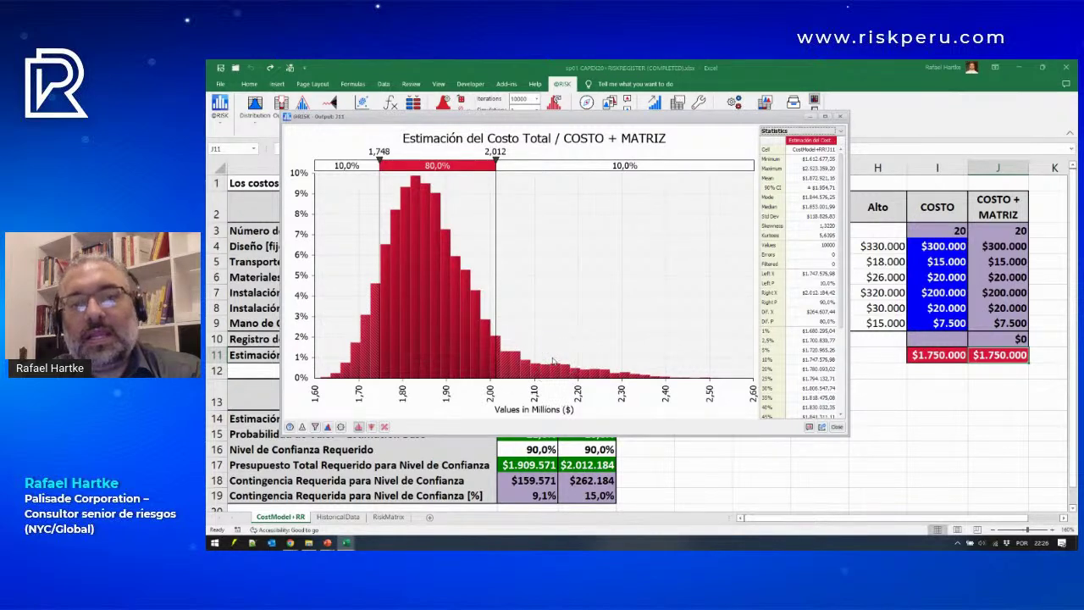
{"action": "key", "text": "ctrl"}
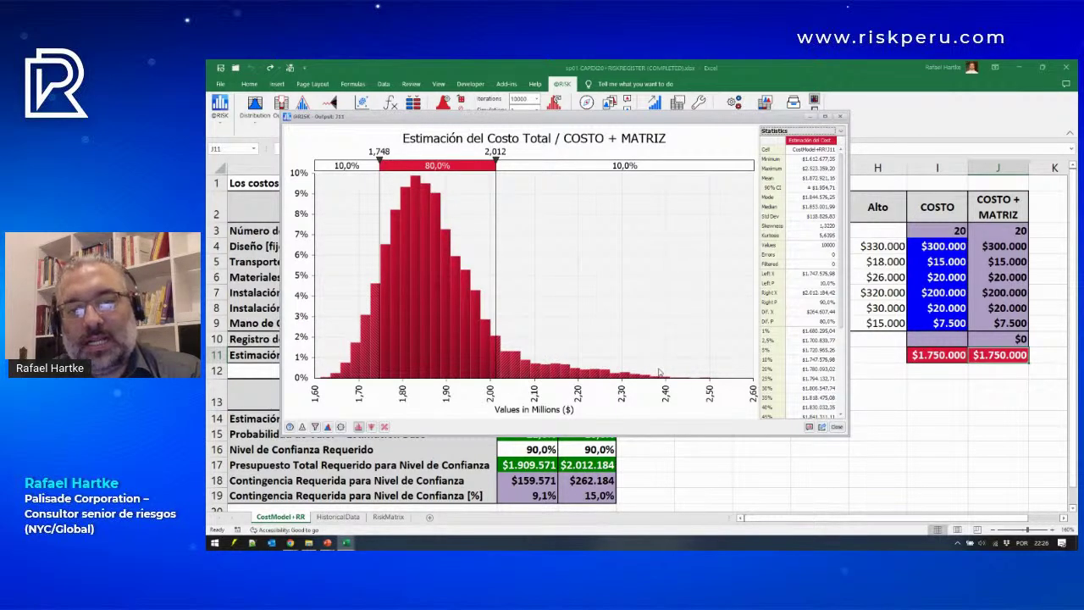
{"action": "key", "text": "ctrl"}
{"action": "key", "text": "ctrl"}
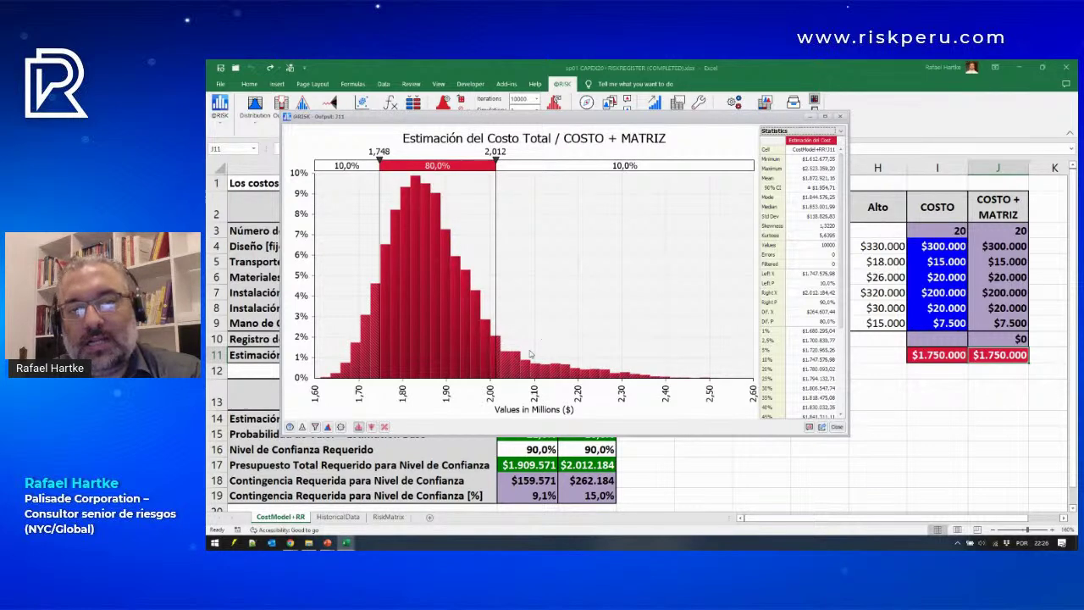
Step: Set the histogram's lower delimiter to 1,750 million and highlight the probability of staying below it
{"action": "left_click", "coordinate": [388, 153]}
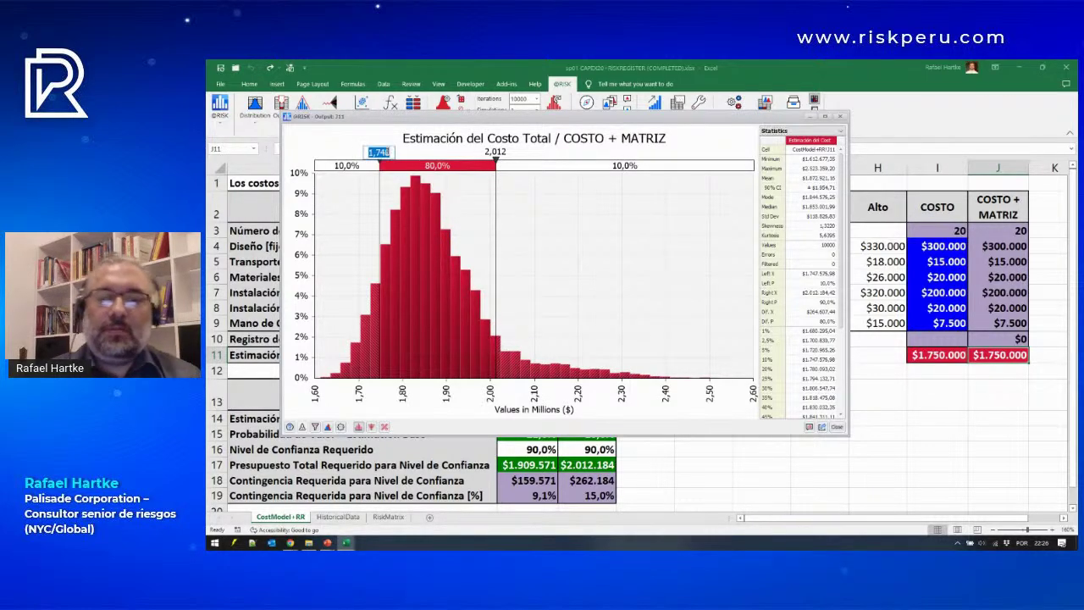
{"action": "type", "text": "1"}
{"action": "type", "text": "50"}
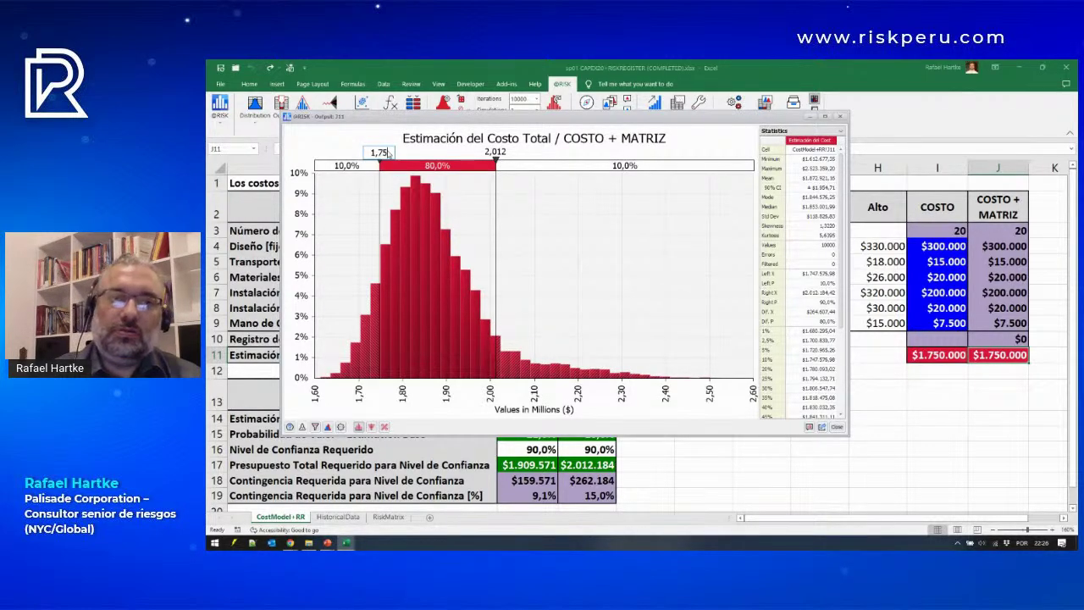
{"action": "key", "text": "Return"}
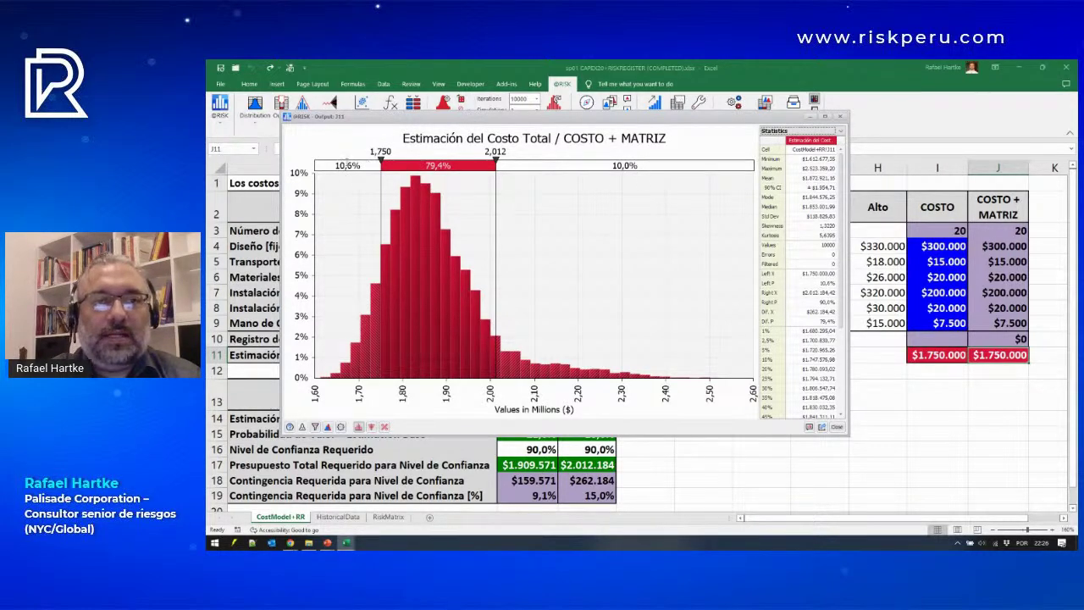
{"action": "left_click", "coordinate": [348, 165]}
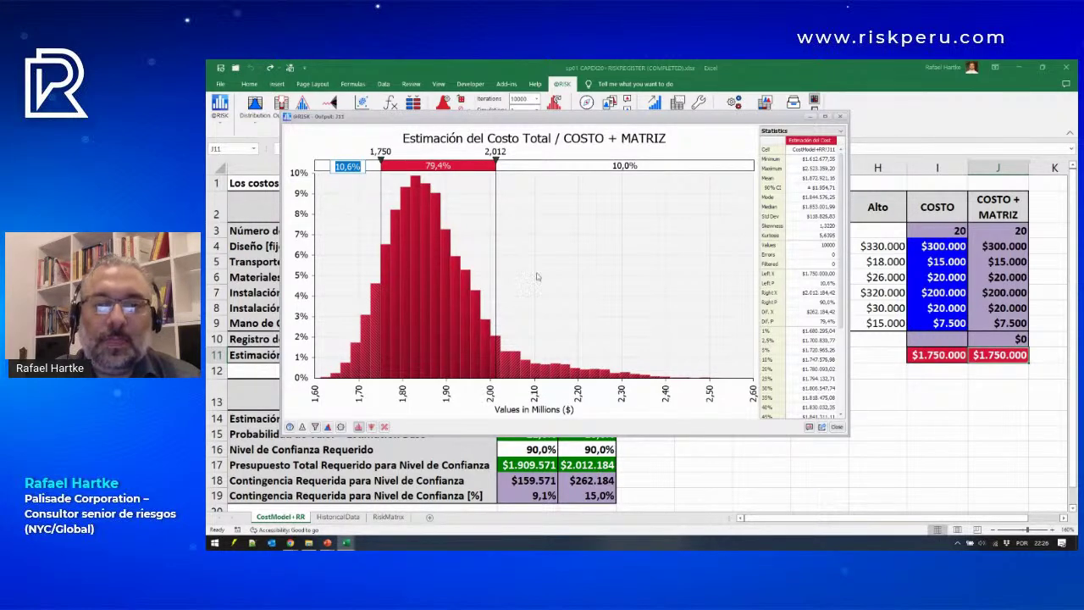
{"action": "left_click", "coordinate": [700, 386]}
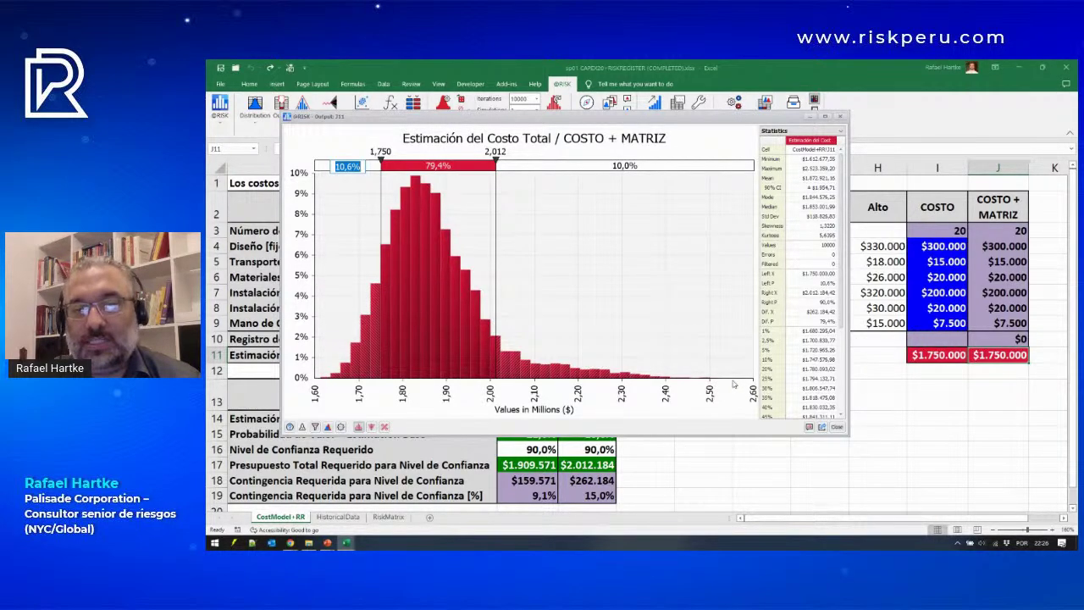
Step: Set the histogram's upper tail probability to 1%, enlarge the graph window and highlight the Dif. X statistic
{"action": "left_click_drag", "start_coordinate": [589, 121], "coordinate": [665, 85]}
{"action": "left_click", "coordinate": [701, 131]}
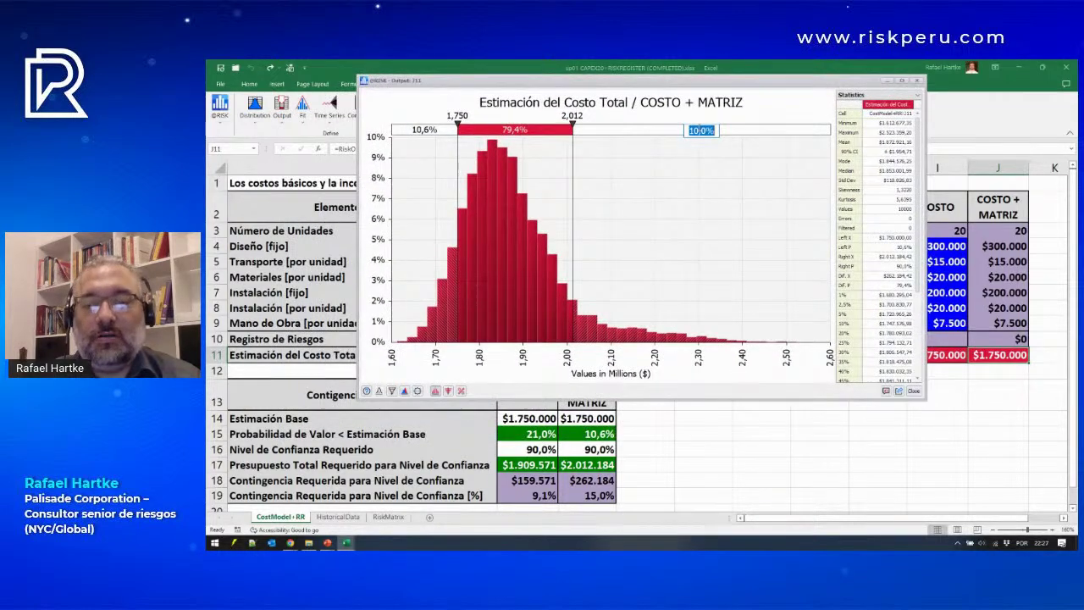
{"action": "type", "text": "1"}
{"action": "key", "text": "Return"}
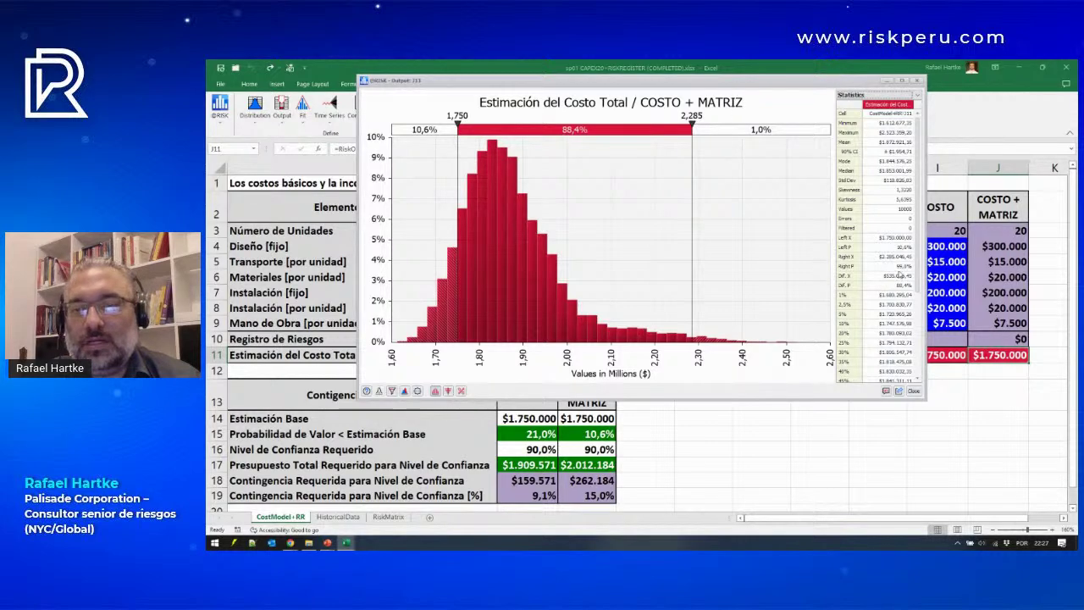
{"action": "left_click", "coordinate": [873, 278]}
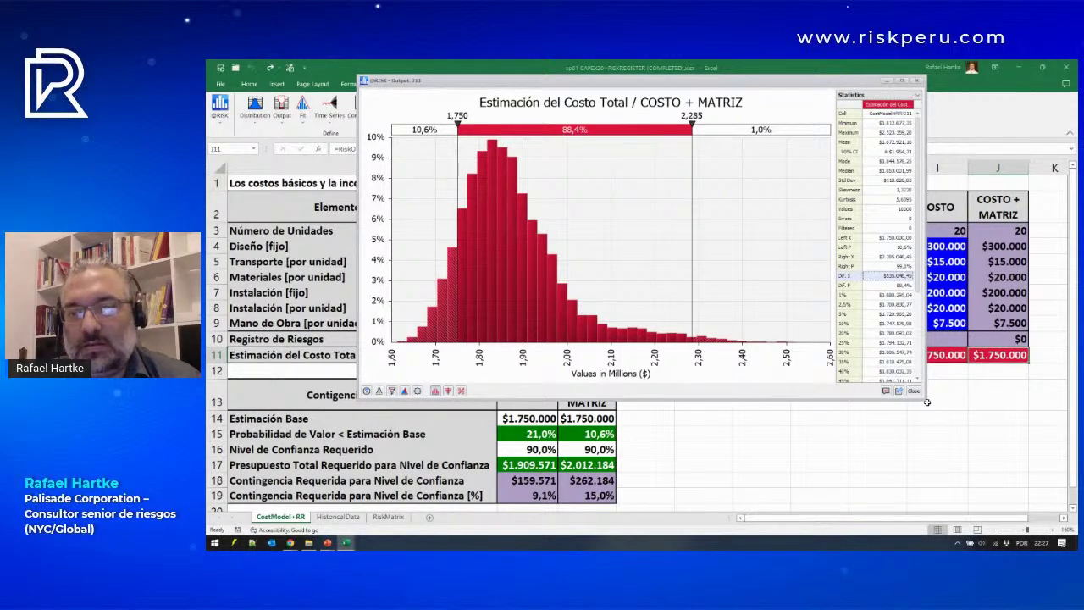
{"action": "left_click_drag", "start_coordinate": [926, 398], "coordinate": [980, 446]}
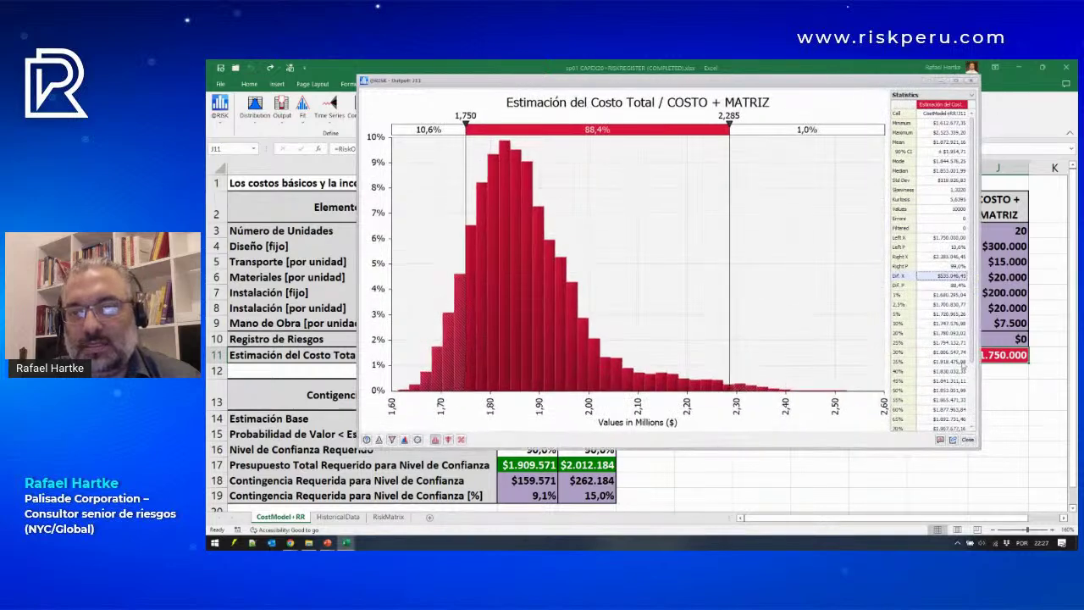
{"action": "left_click", "coordinate": [935, 279]}
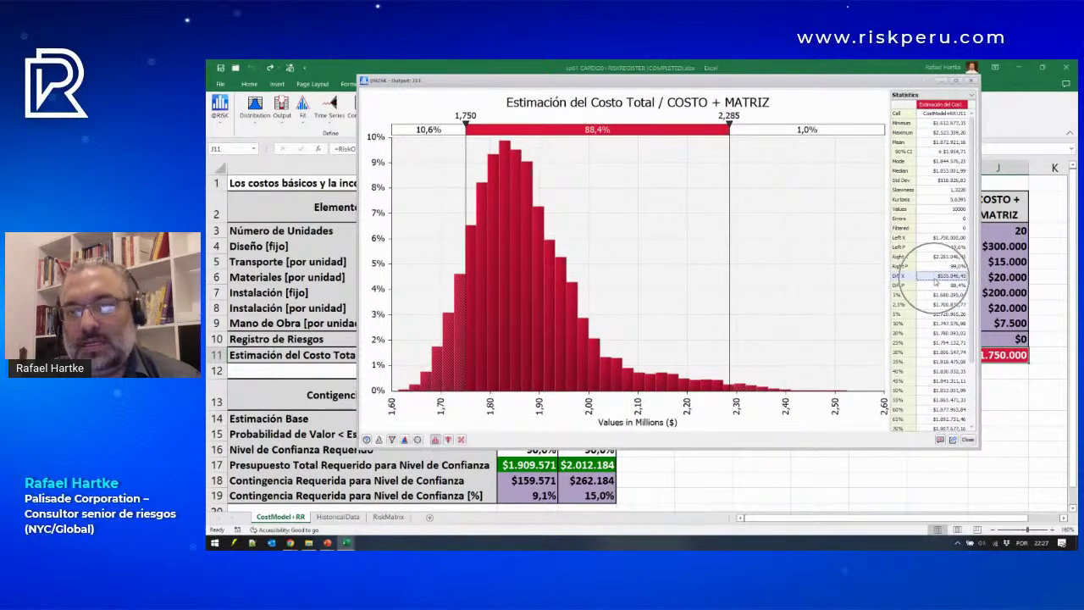
Step: Set the upper tail probability to 20% and highlight the Dif. X statistic as the required contingency
{"action": "left_click", "coordinate": [801, 131]}
{"action": "type", "text": "20"}
{"action": "key", "text": "Return"}
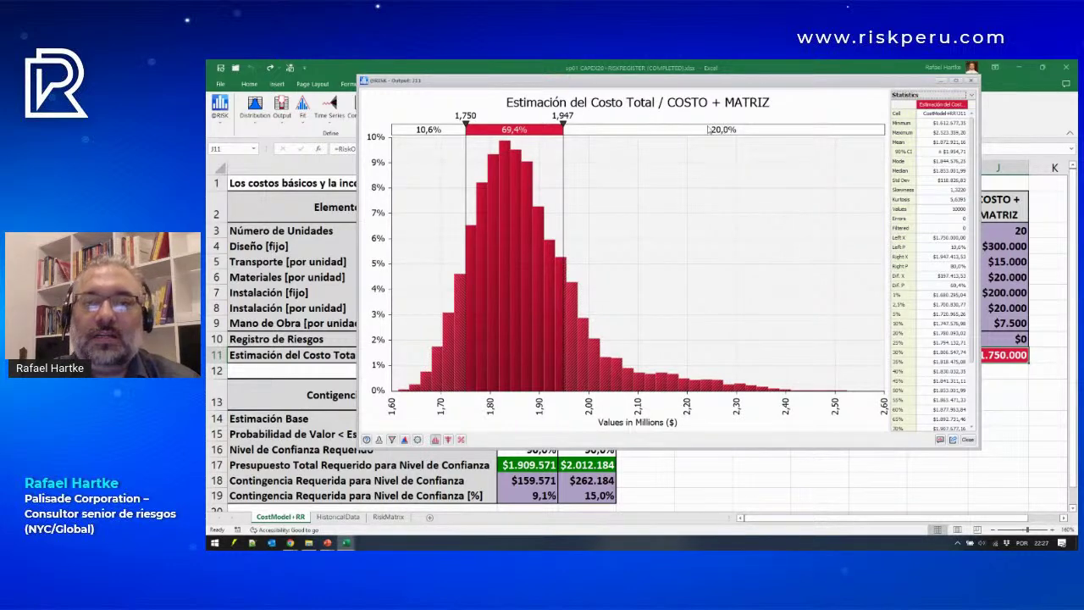
{"action": "left_click", "coordinate": [951, 277]}
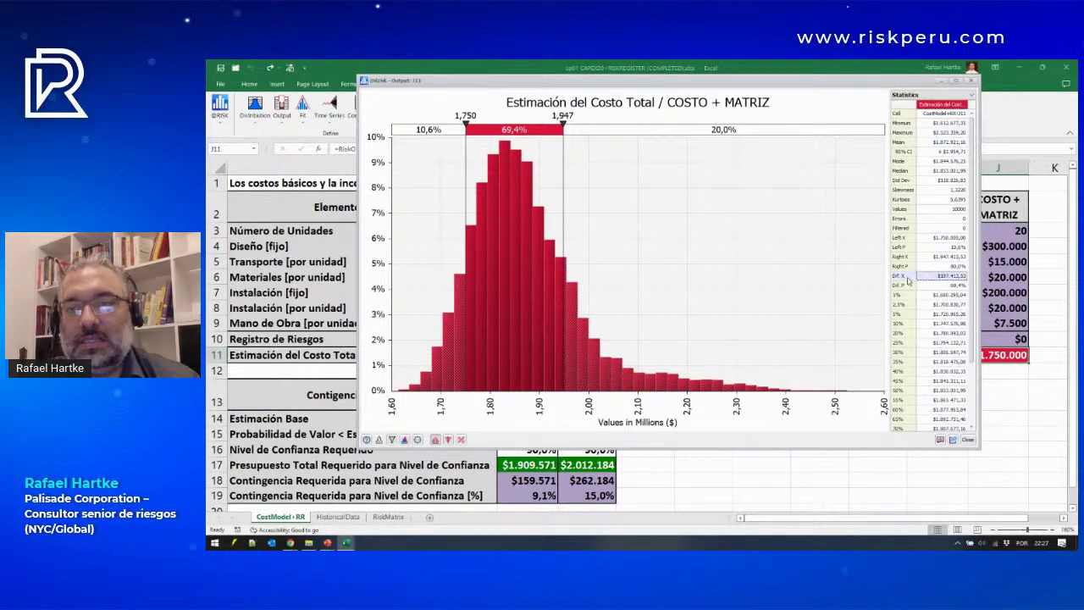
Step: Set the upper tail probability of the COSTO + MATRIZ histogram to 10%
{"action": "left_click", "coordinate": [726, 131]}
{"action": "type", "text": "10"}
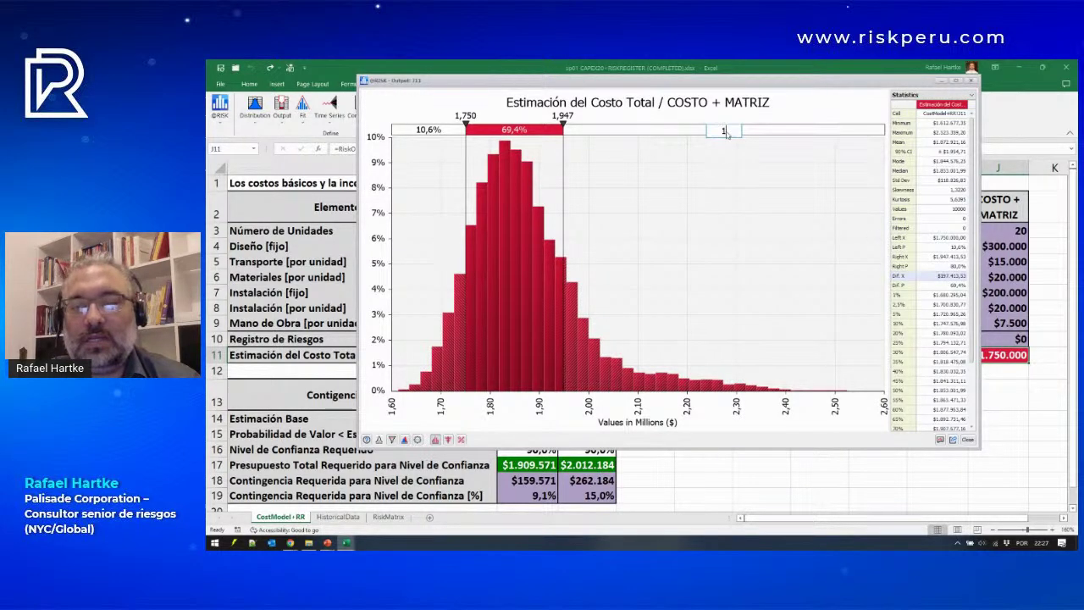
{"action": "key", "text": "Return"}
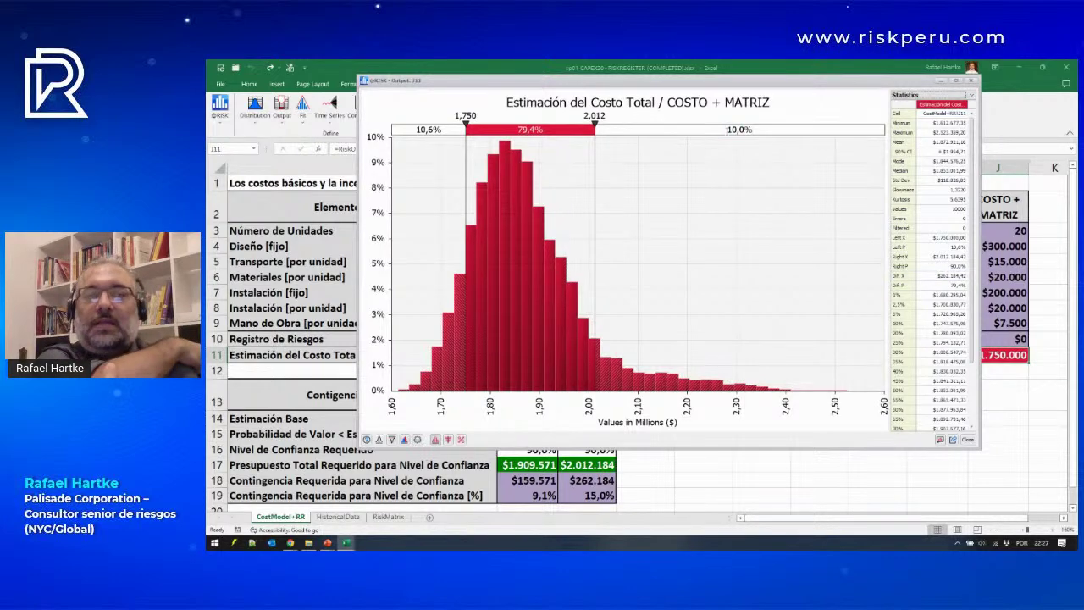